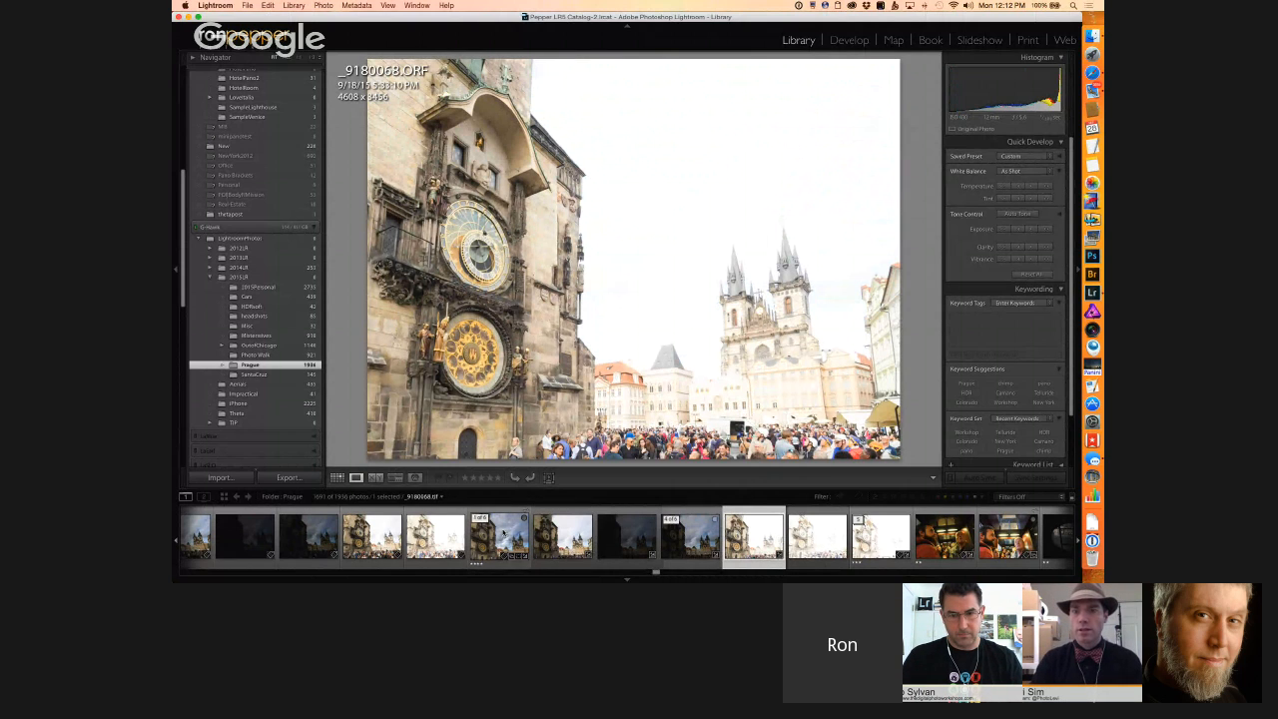
Step: View the merged clock tower image _9180068.tif and open its source frame _9180065.ORF enlarged with the exposure information overlay
left_click(502, 537)
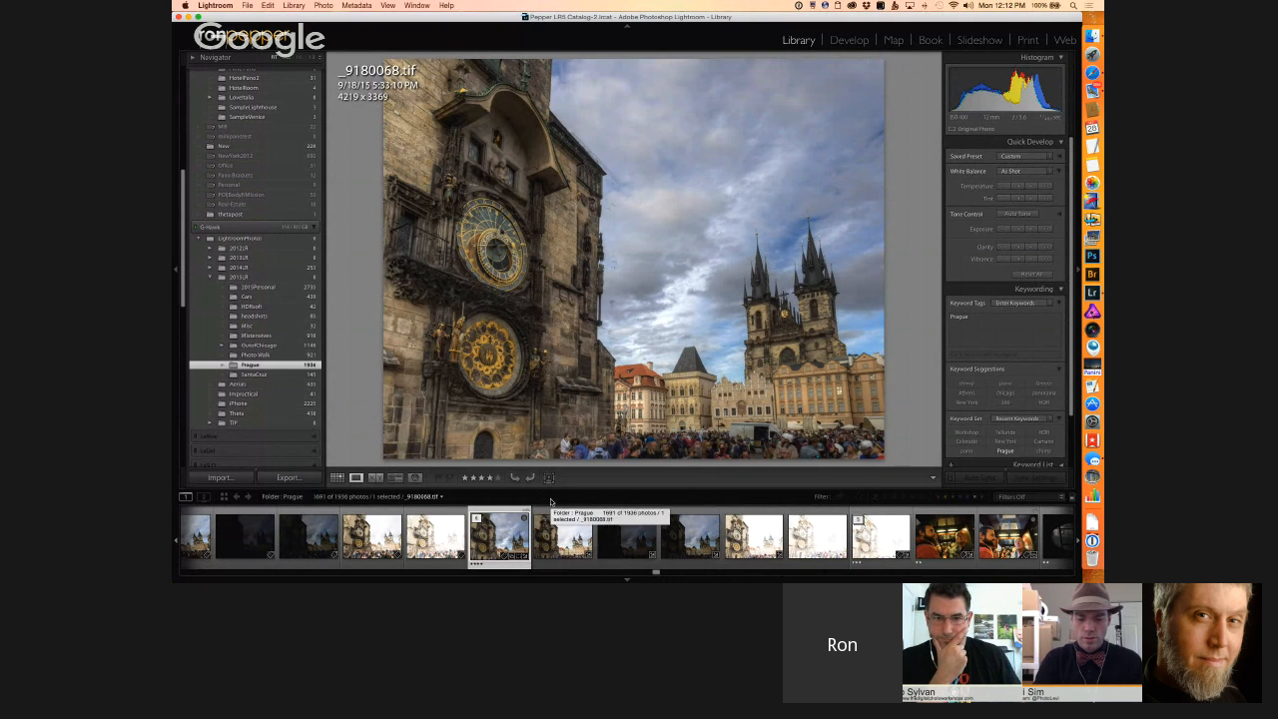
key("g")
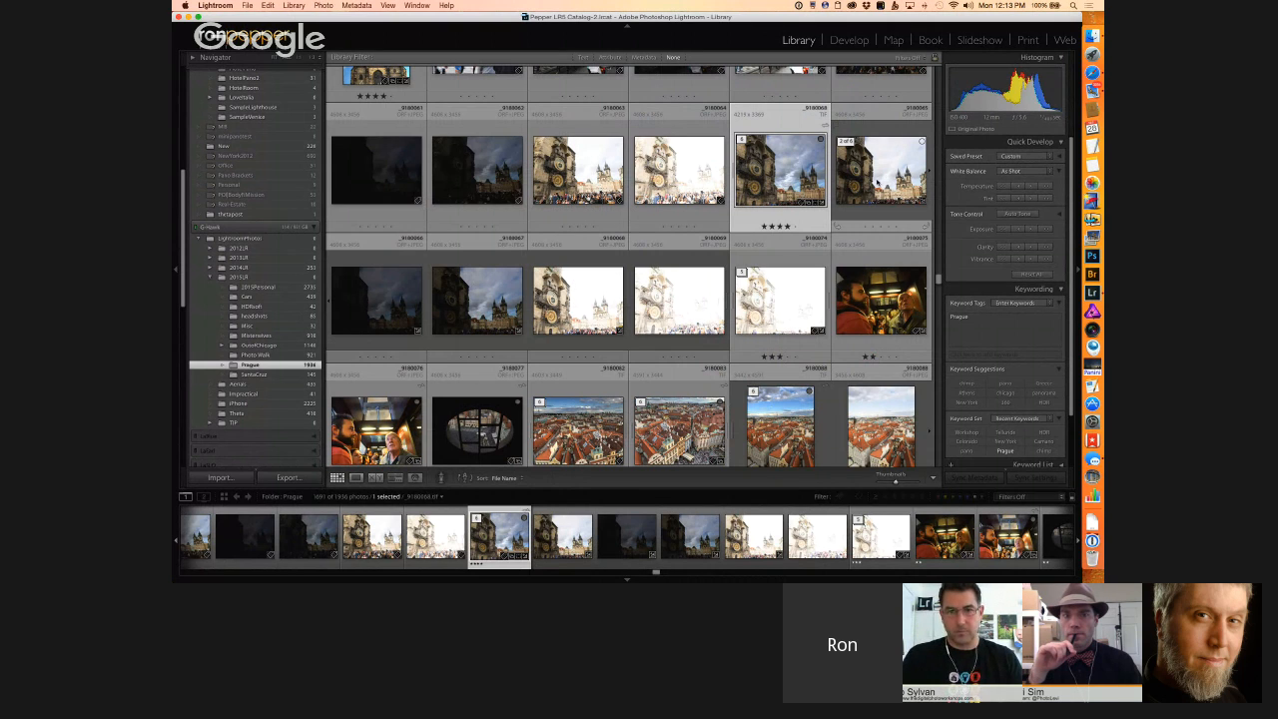
left_click(877, 183)
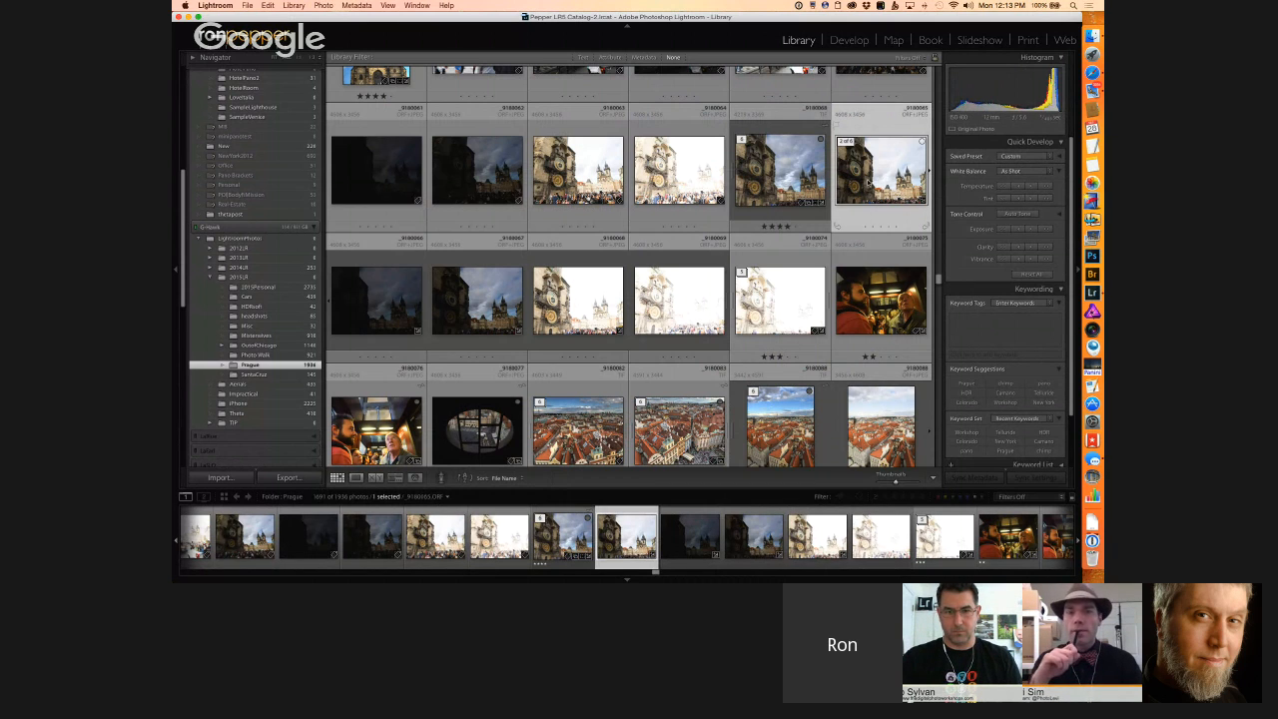
double_click(869, 182)
key("i")
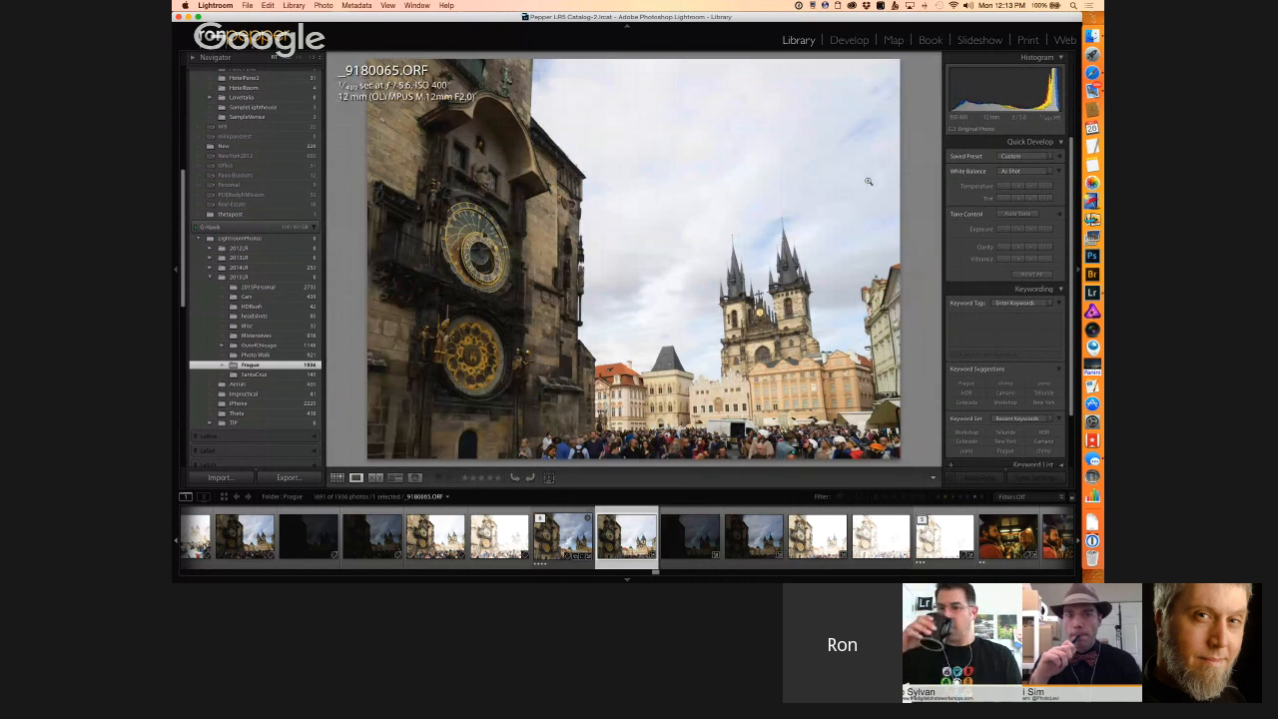
Step: Examine the bracketed clock tower exposures one by one, from _9180066.ORF through _9180074.ORF
key("Right")
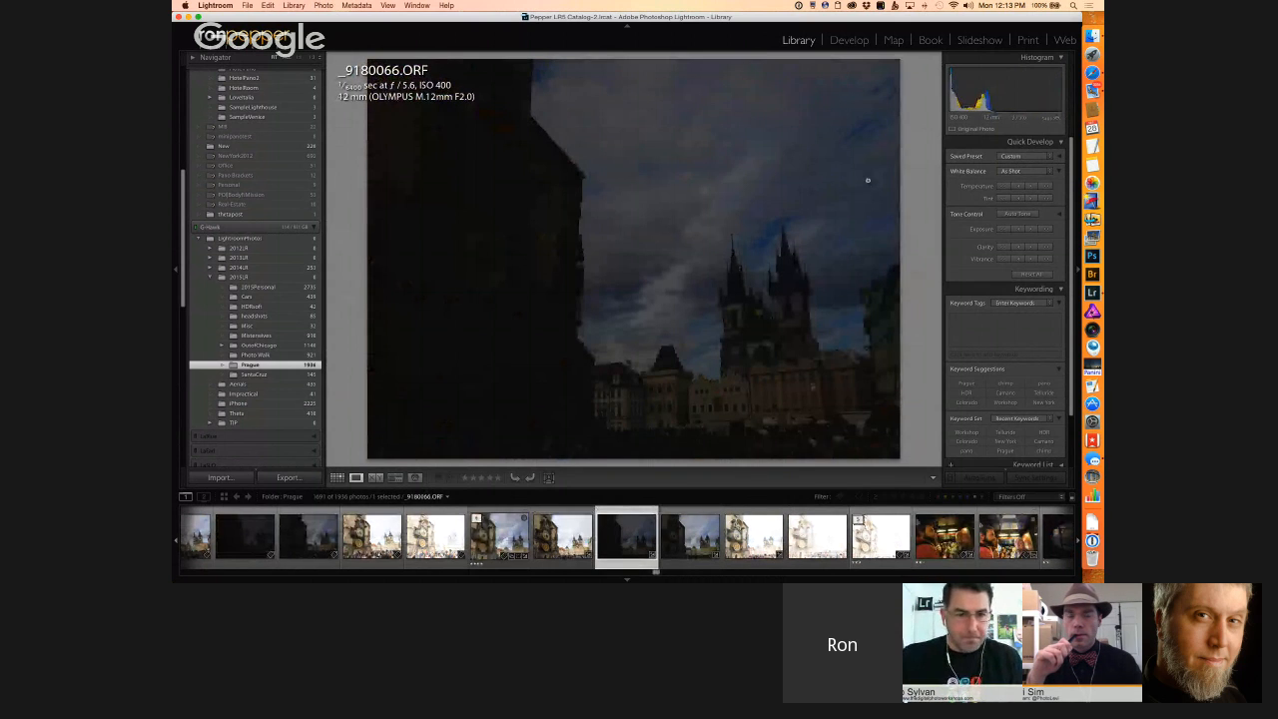
key("Right")
key("Right")
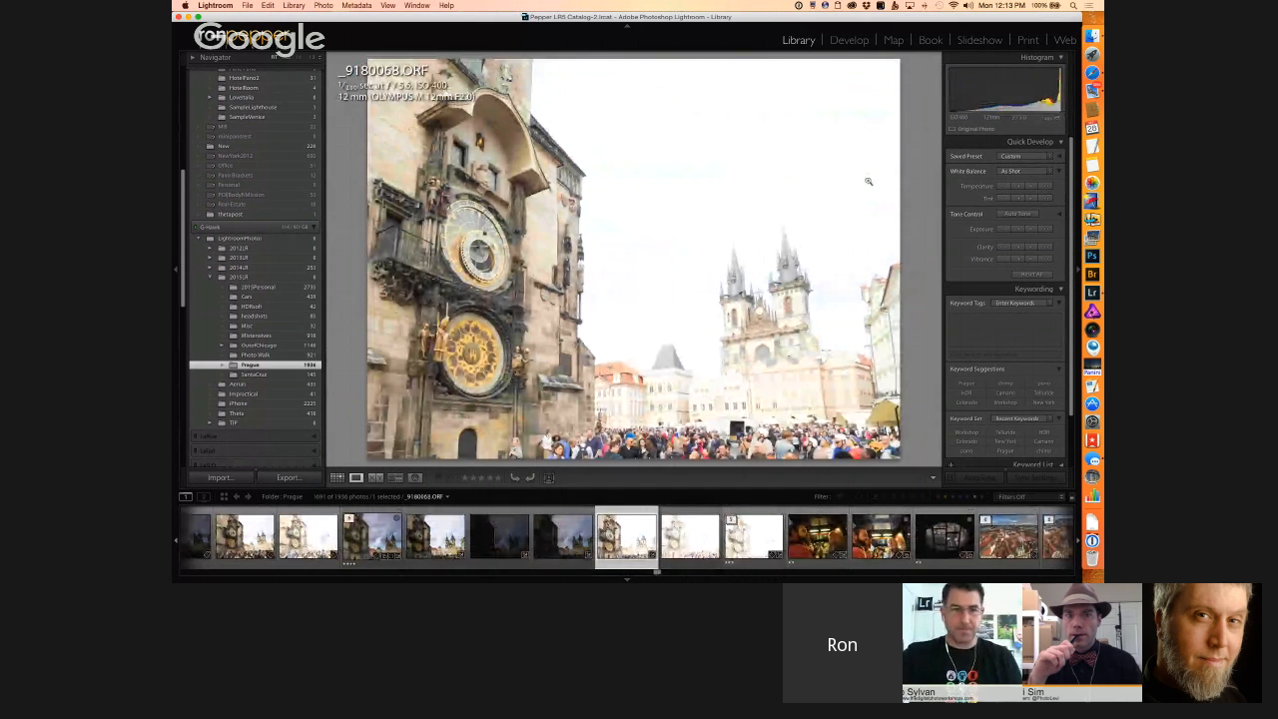
key("Right")
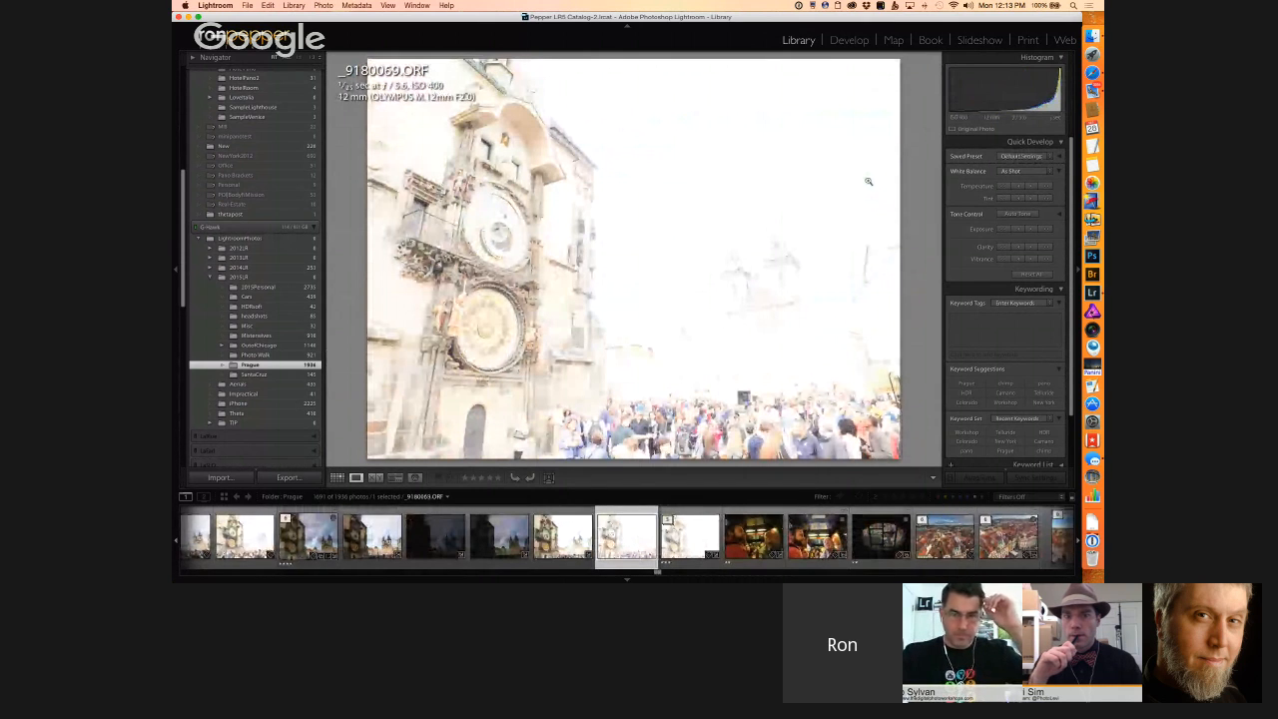
key("Right")
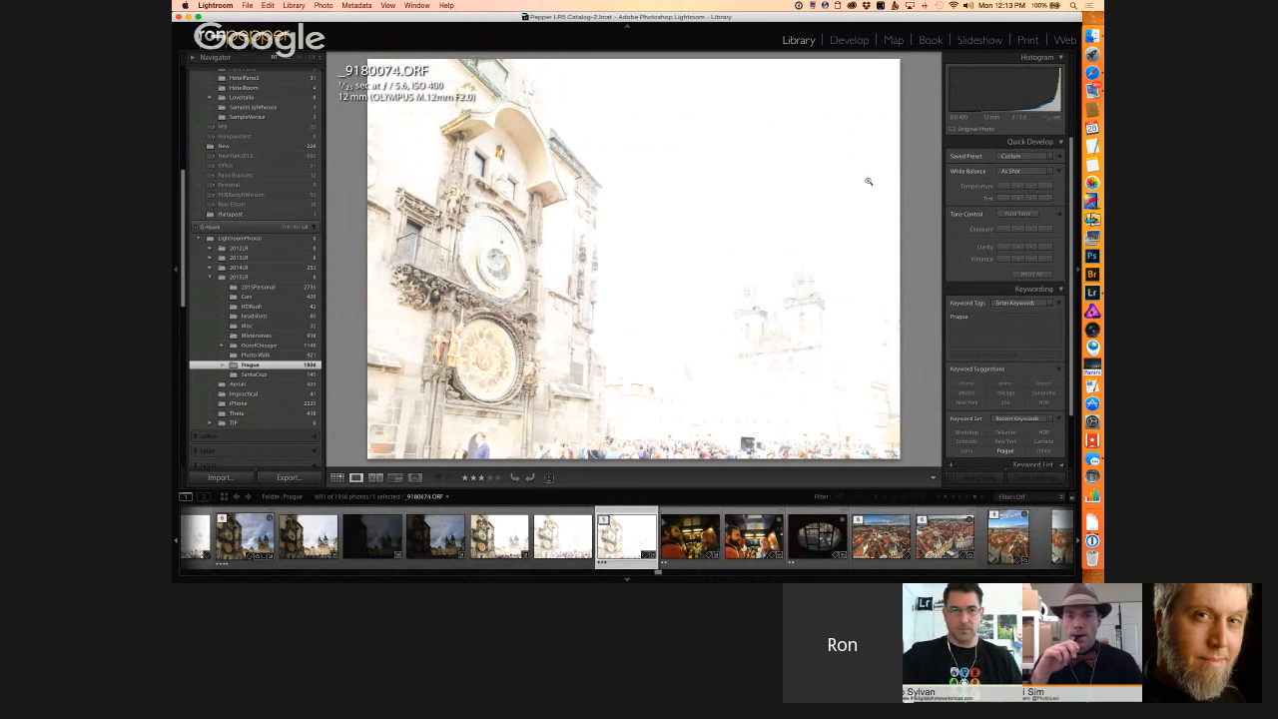
Step: Go back through the clock tower brackets and compare _9180065.ORF with the merged _9180068.tif
key("Left")
key("Left")
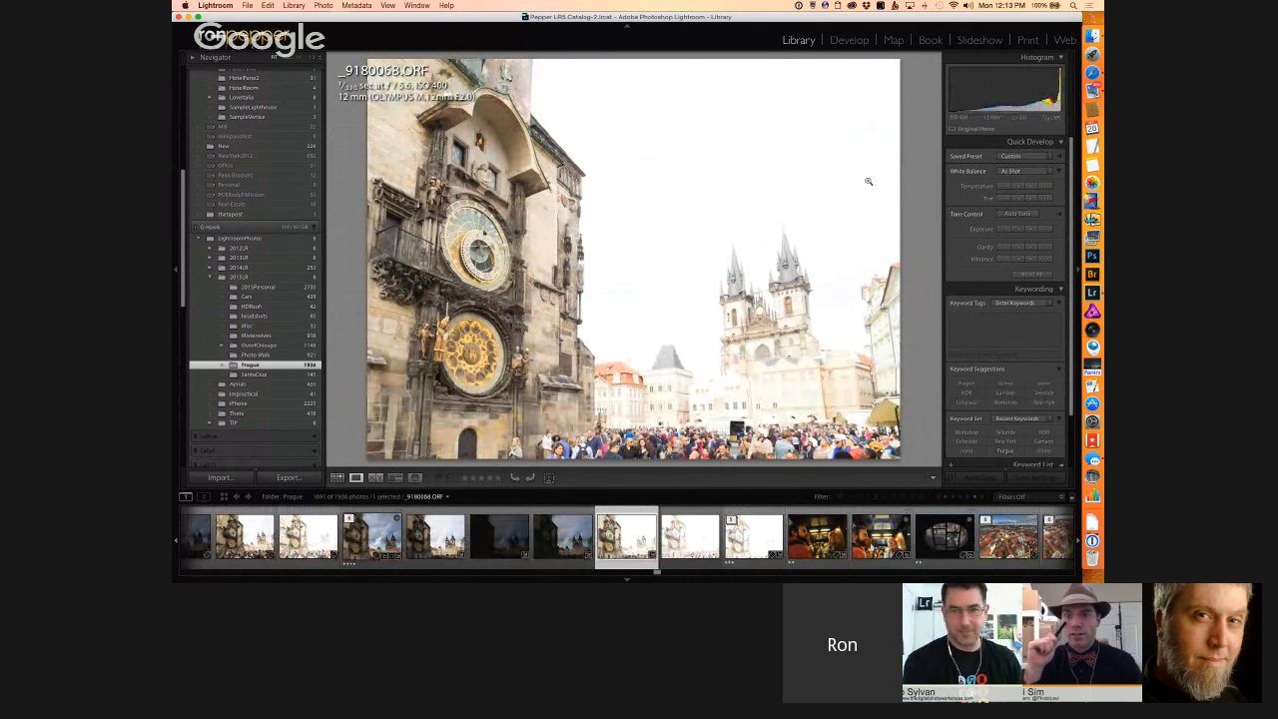
key("Left")
key("Left")
key("Left")
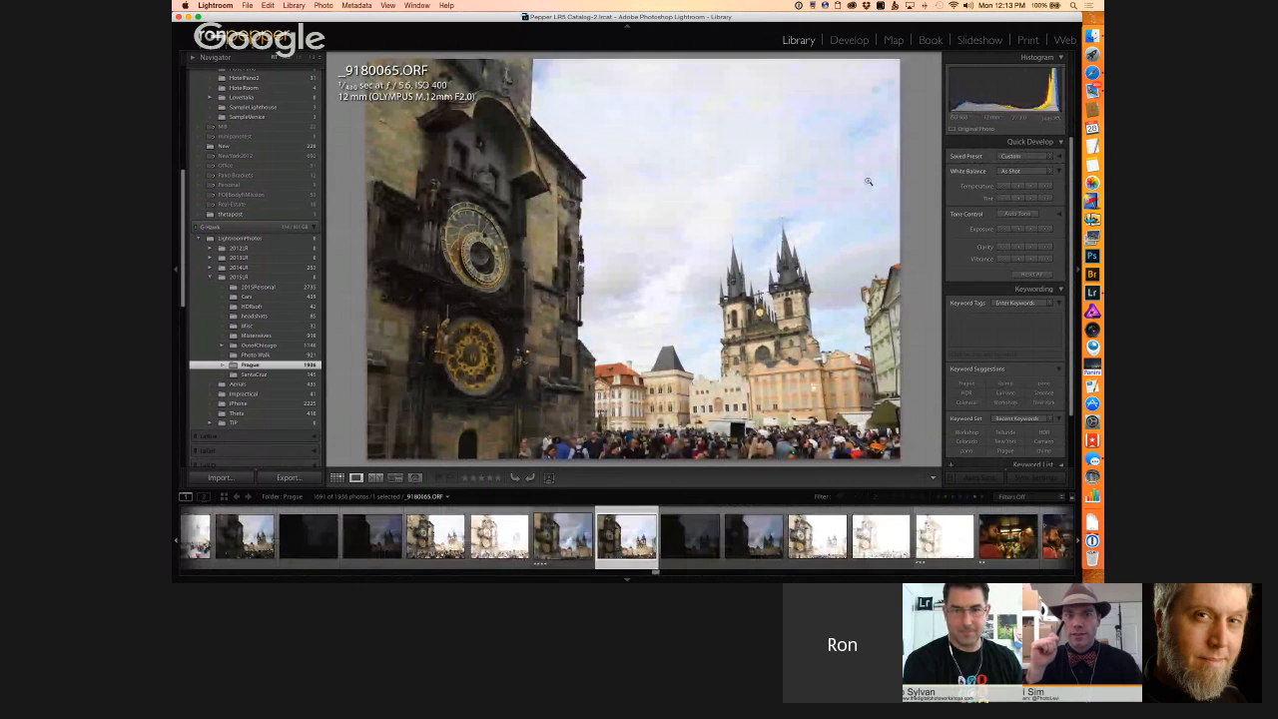
key("Left")
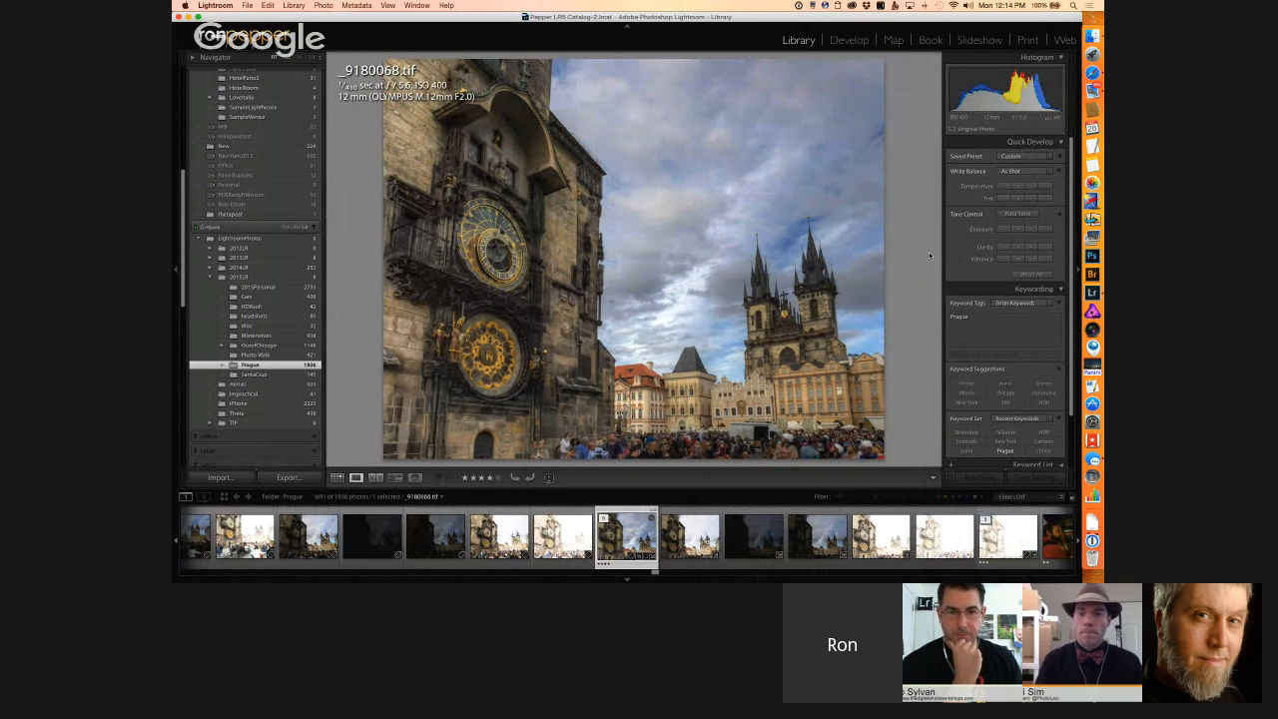
key("Right")
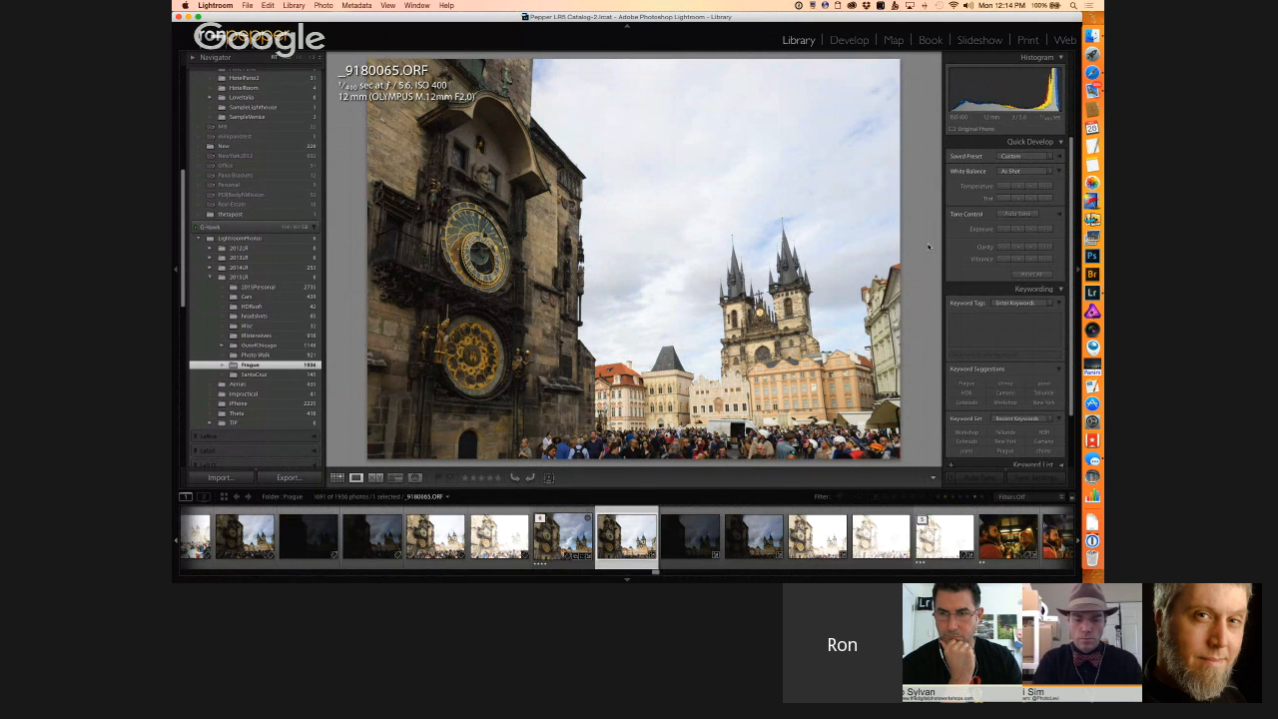
Step: Expand the landscape rooftop stack in the grid and view its source frame _9180078.ORF enlarged
key("g")
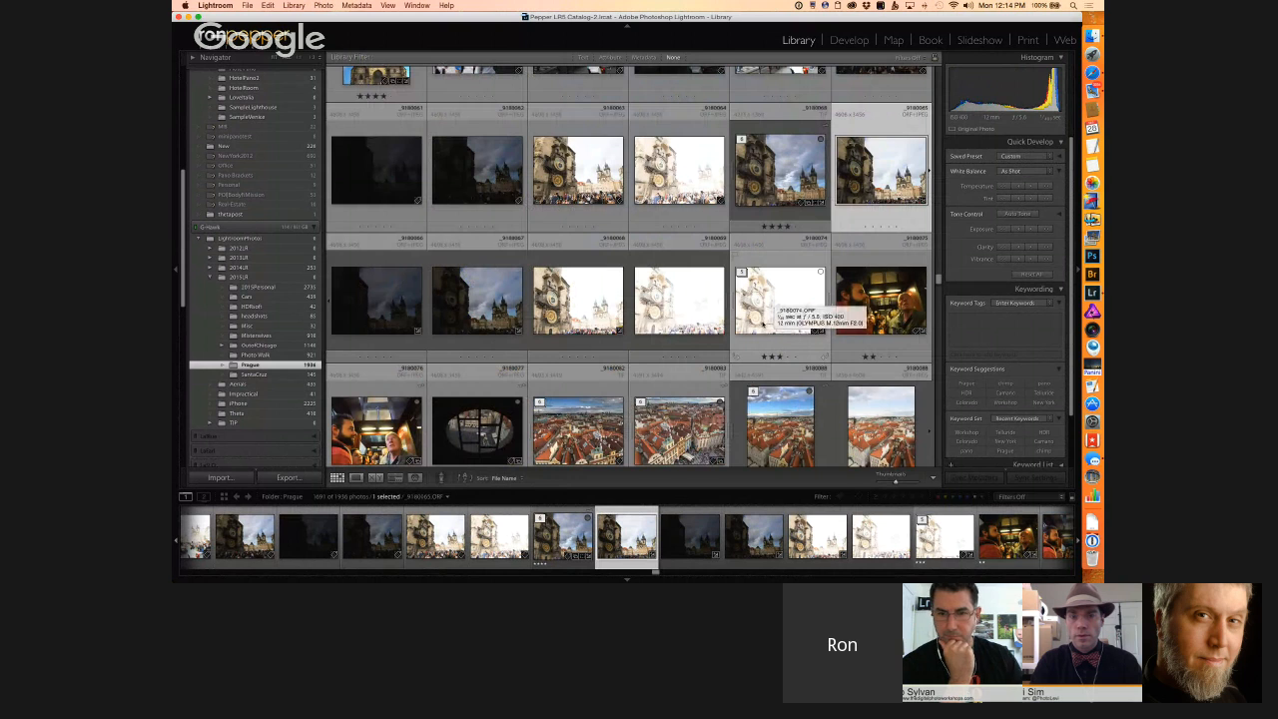
scroll(763, 321, "down", 1)
scroll(761, 321, "down", 5)
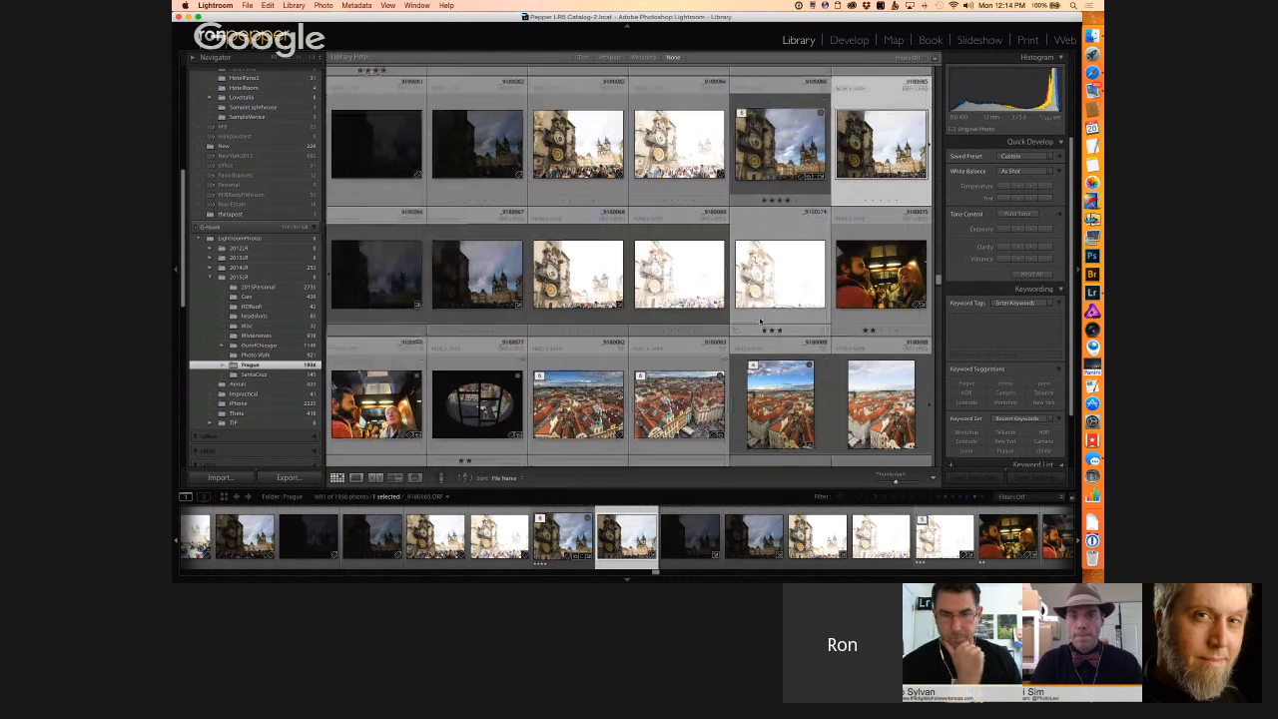
left_click(540, 270)
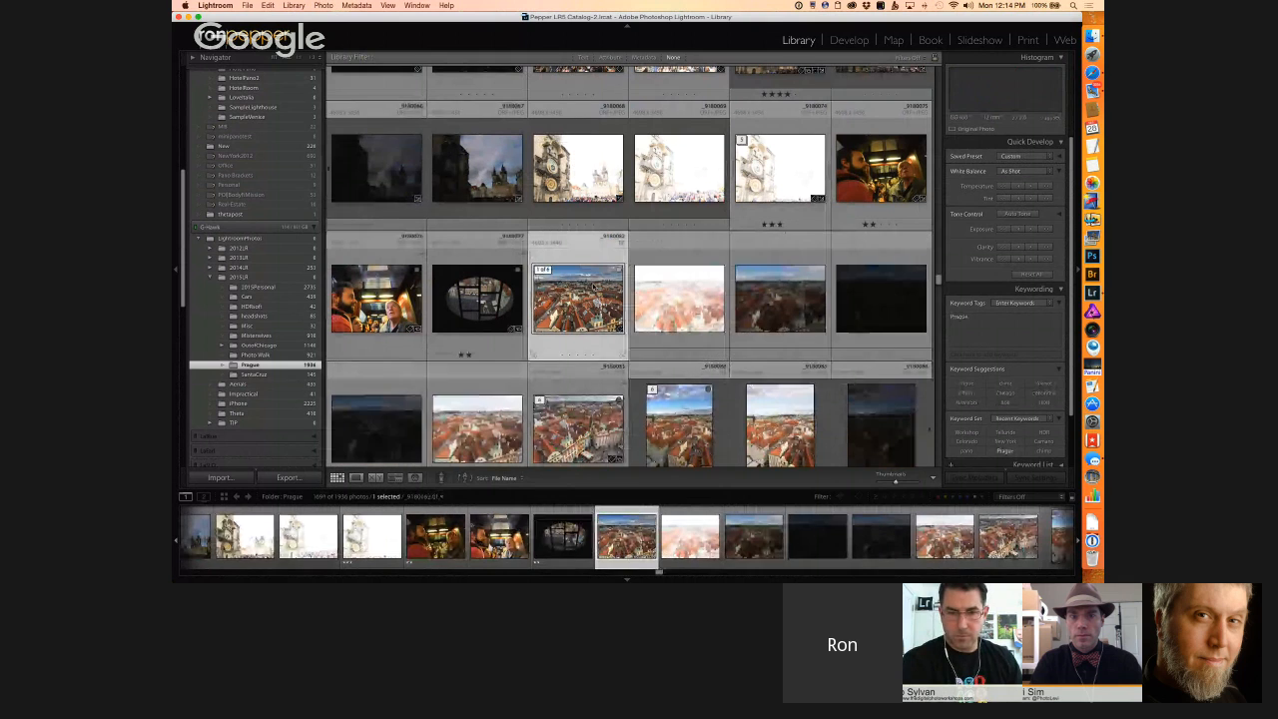
double_click(767, 296)
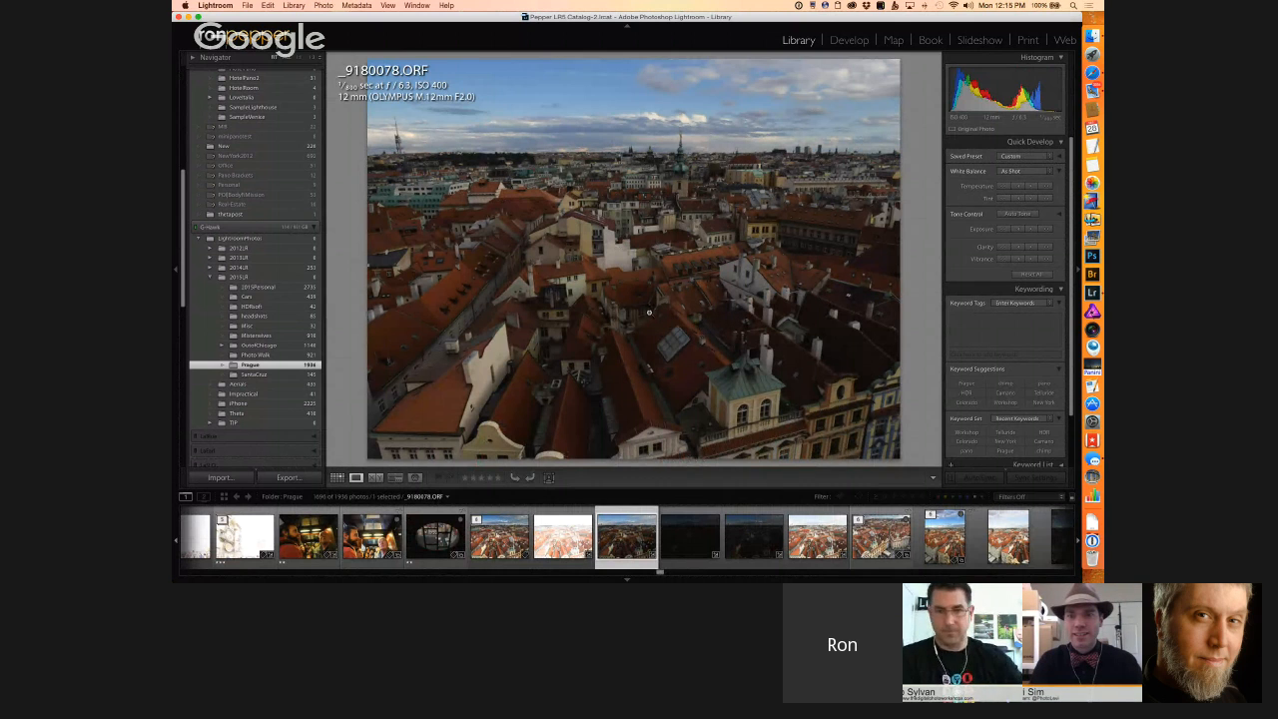
Step: View the merged rooftop images, the landscape _9180082.tif and the portrait _9180088.tif, enlarged
key("g")
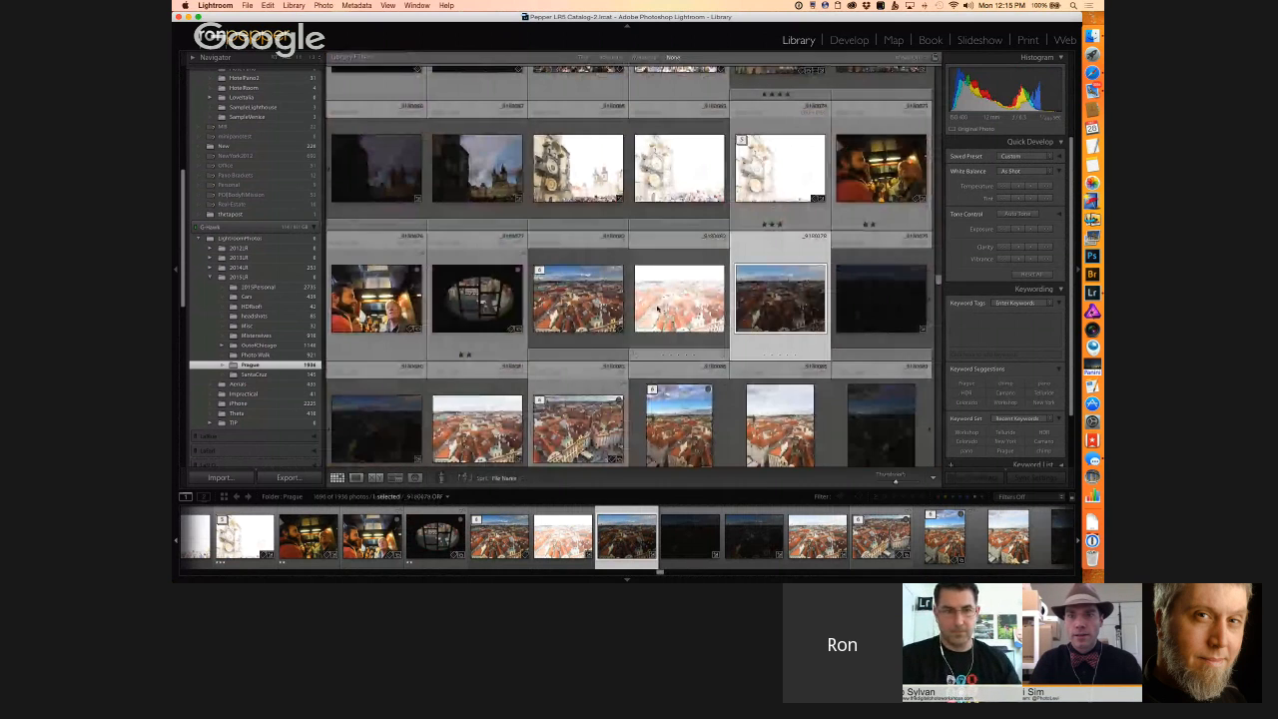
double_click(582, 297)
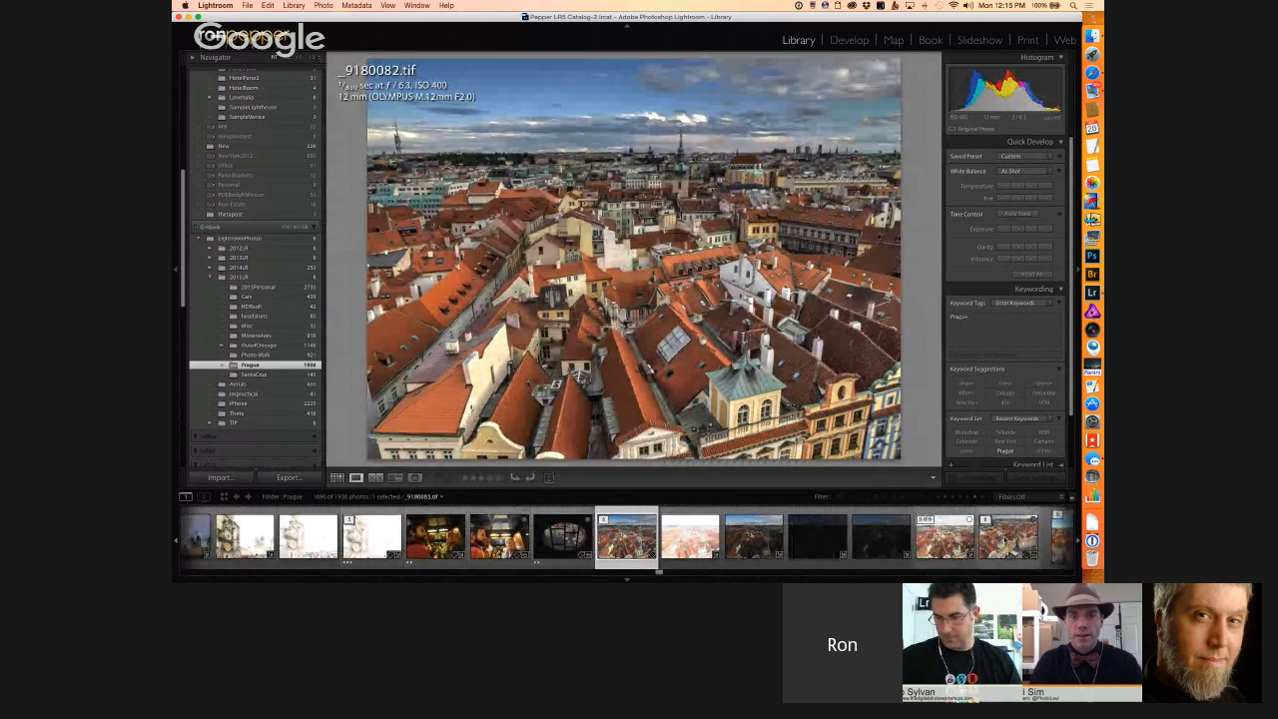
left_click(1007, 537)
scroll(715, 564, "right", 5)
left_click(629, 544)
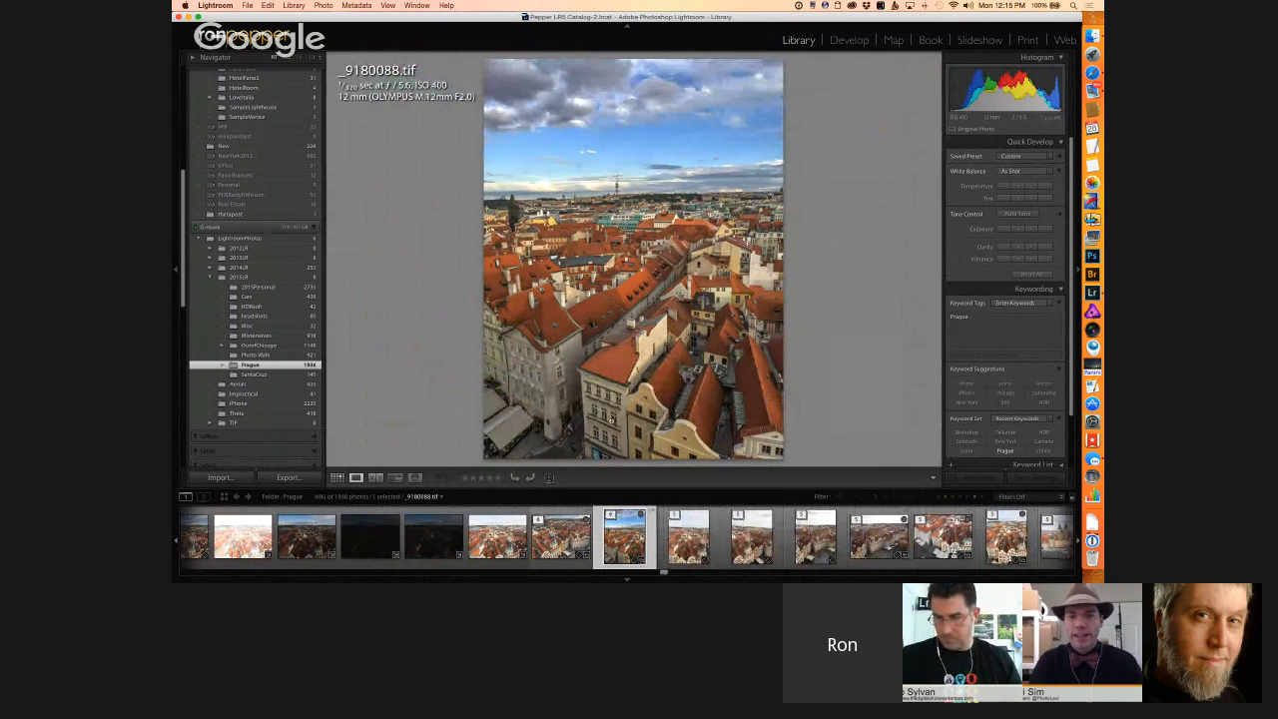
Step: Expand the portrait rooftop stack of _9180088.tif in the grid and open its source frame _9180088.ORF enlarged
key("g")
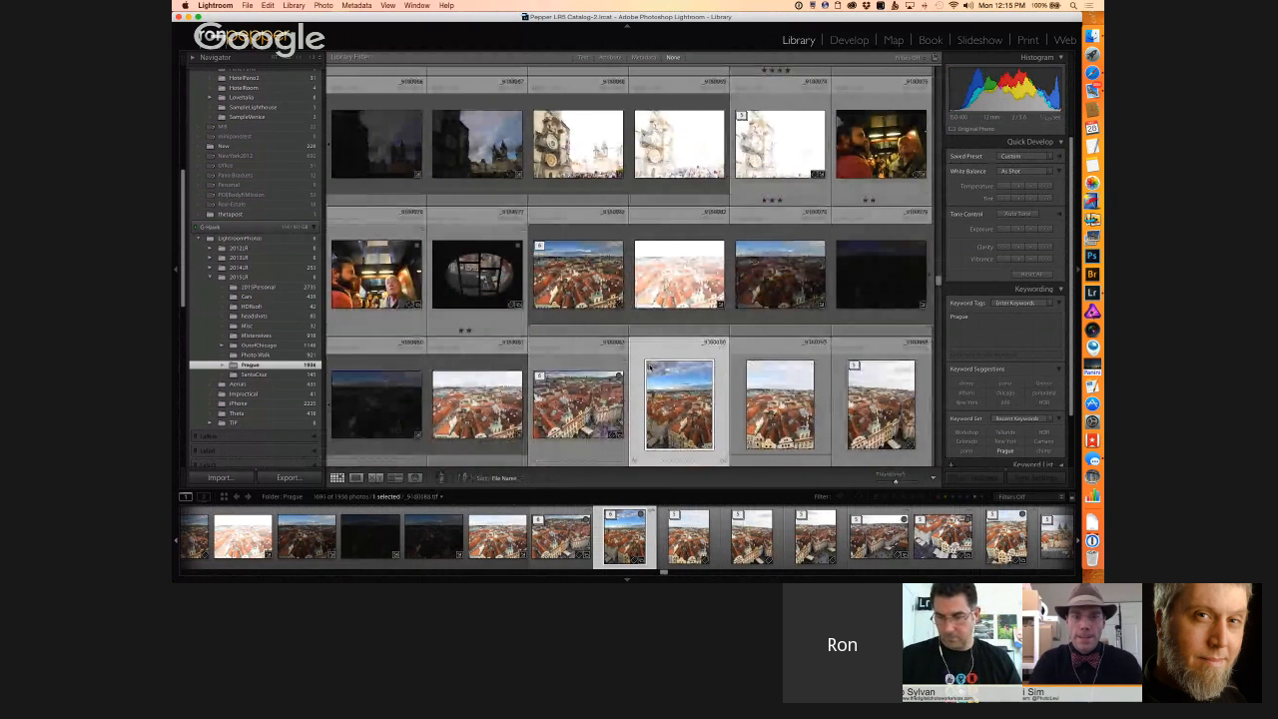
scroll(649, 368, "down", 2)
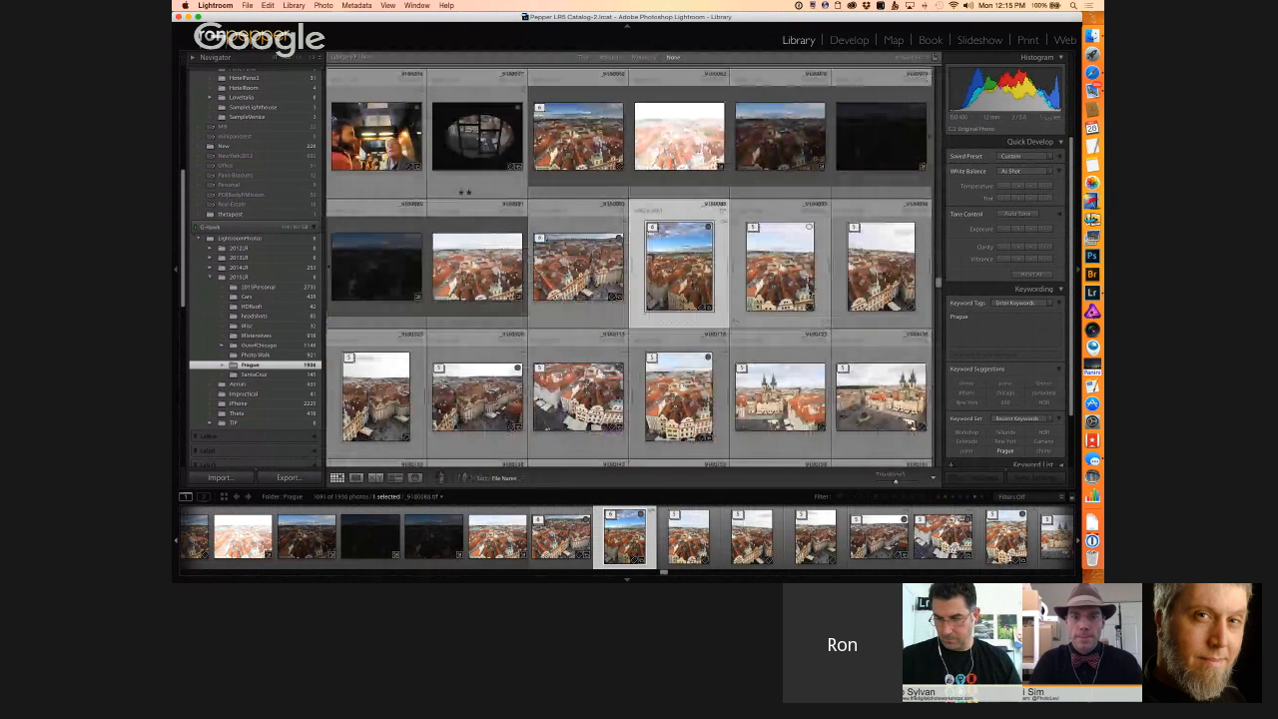
left_click(771, 267)
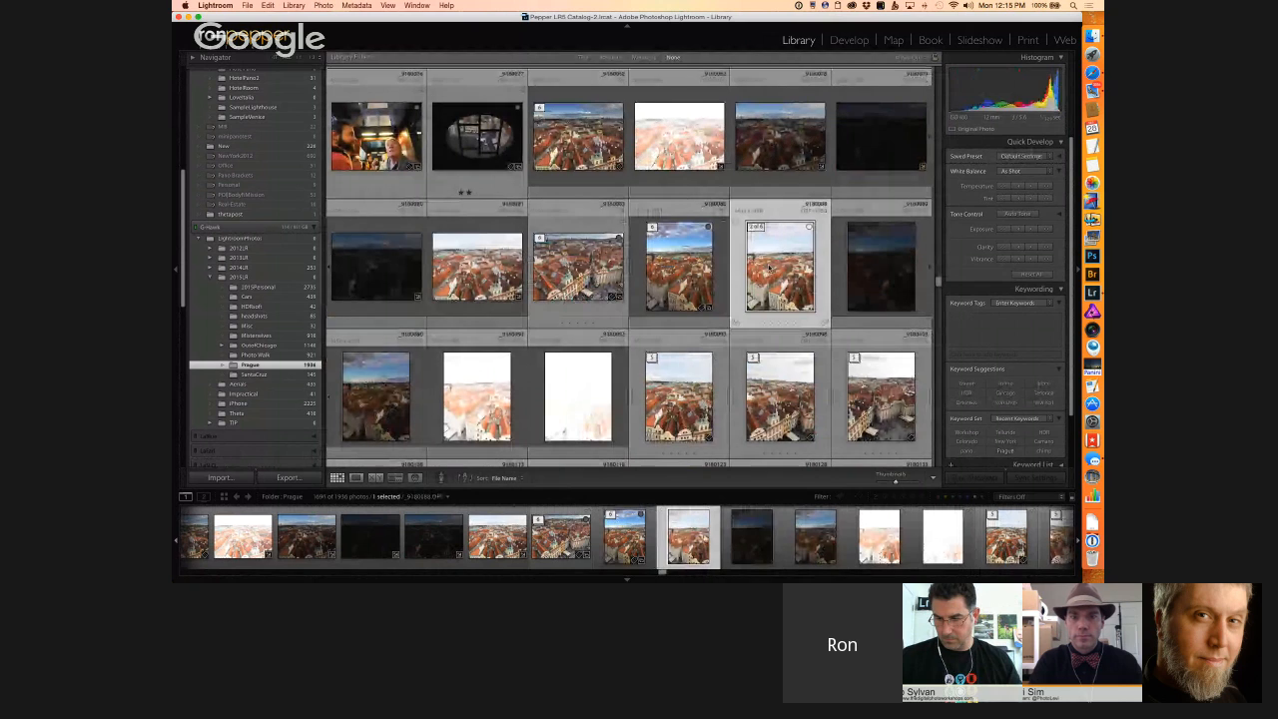
double_click(770, 268)
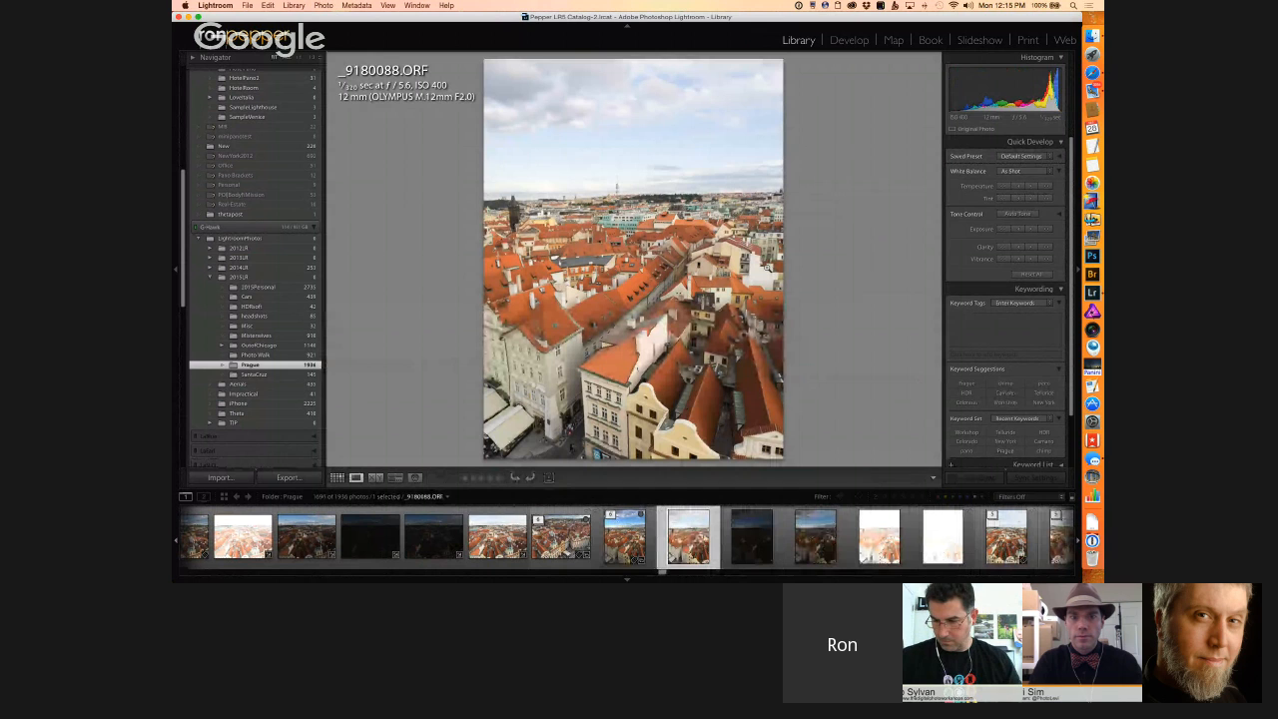
Step: Examine the bracketed portrait rooftop exposures up to the brightest frame and go back to _9180090.ORF
key("Right")
key("Right")
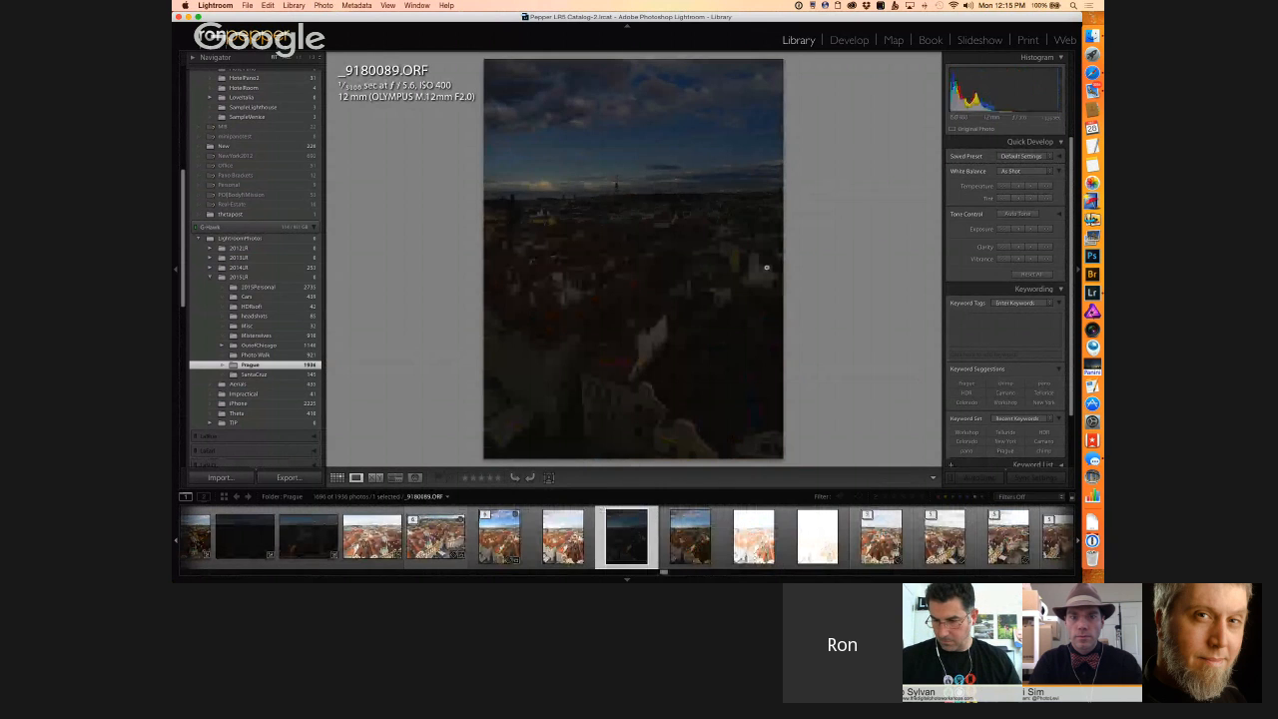
key("Right")
key("Right")
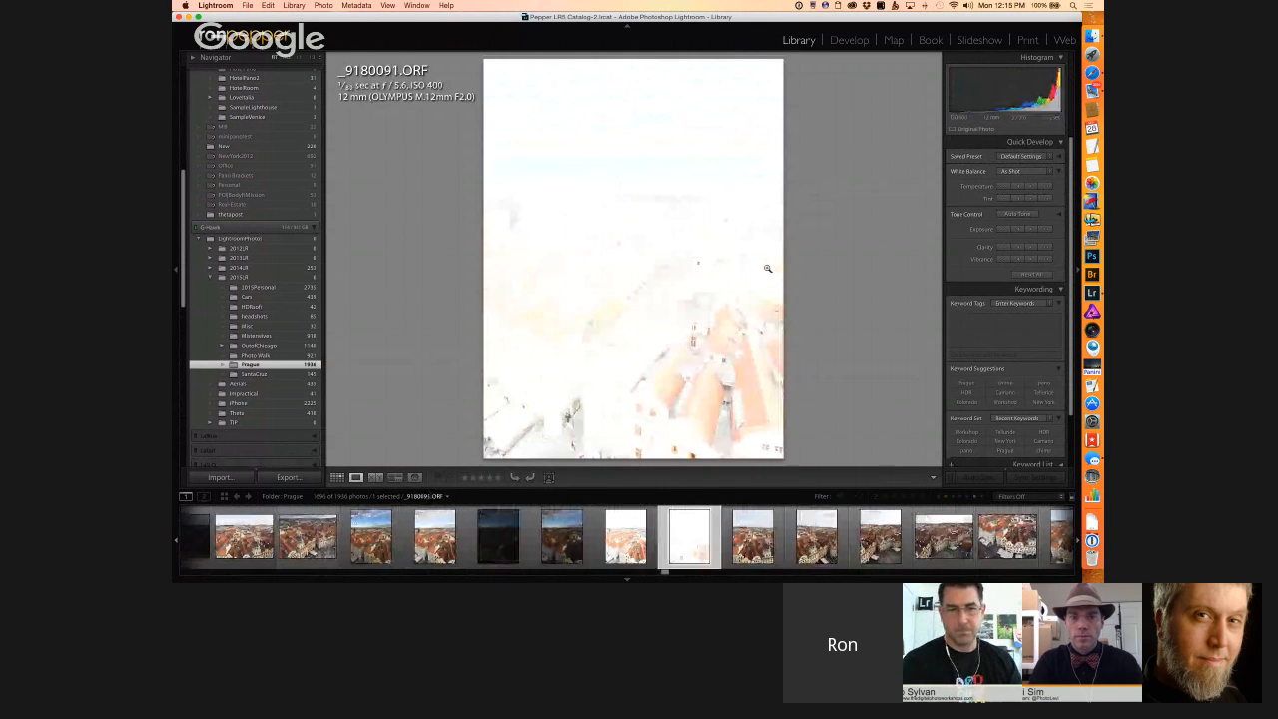
key("Left")
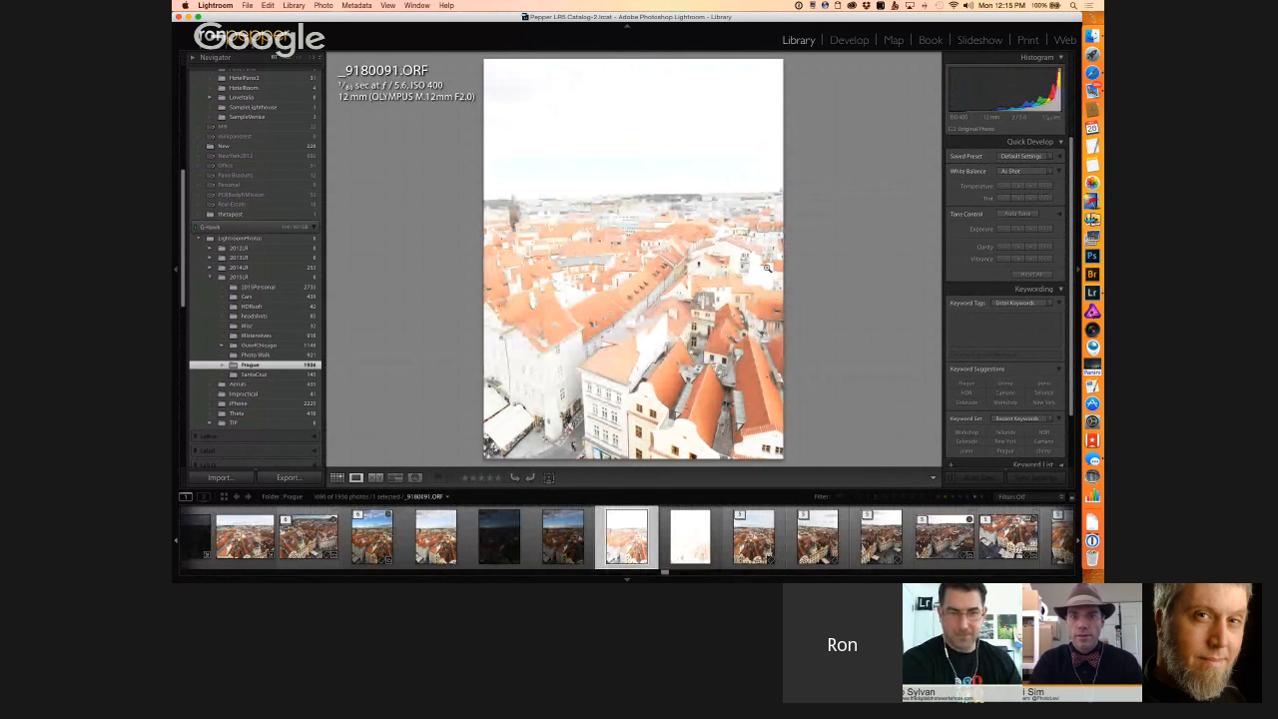
key("Left")
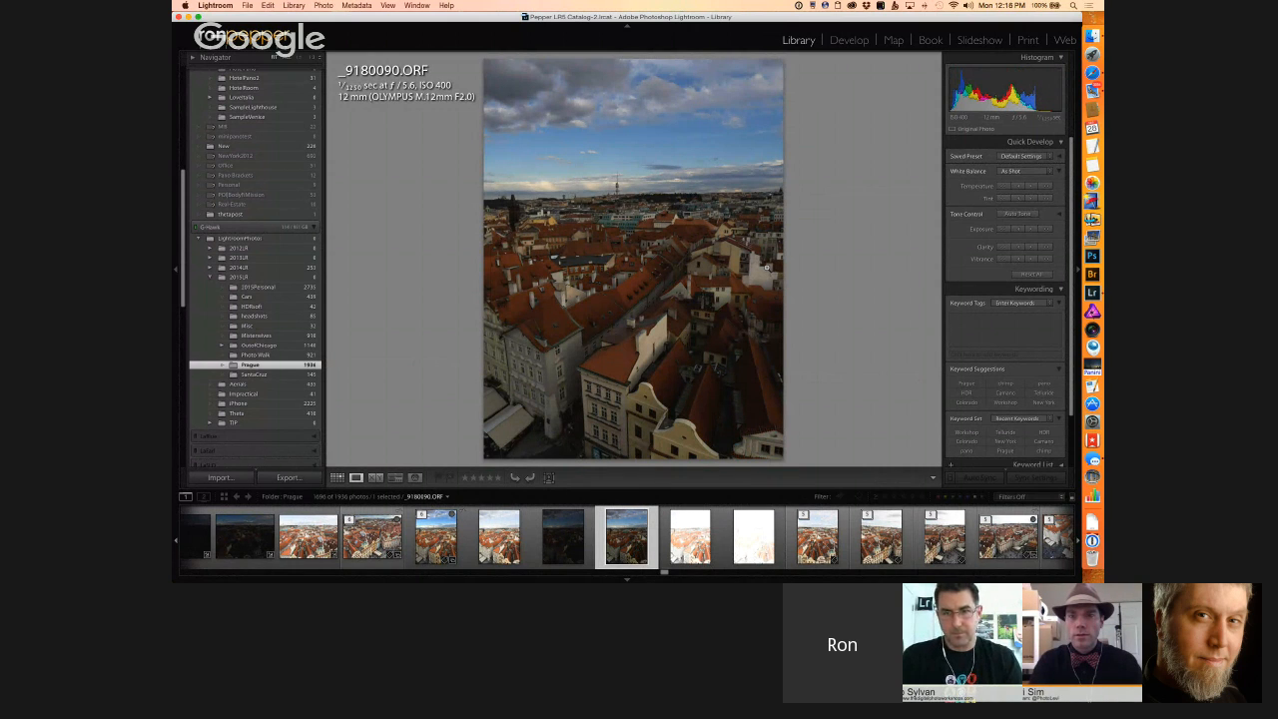
Step: Find the arched window photos further down the Prague grid and open _9180142.ORF enlarged
key("g")
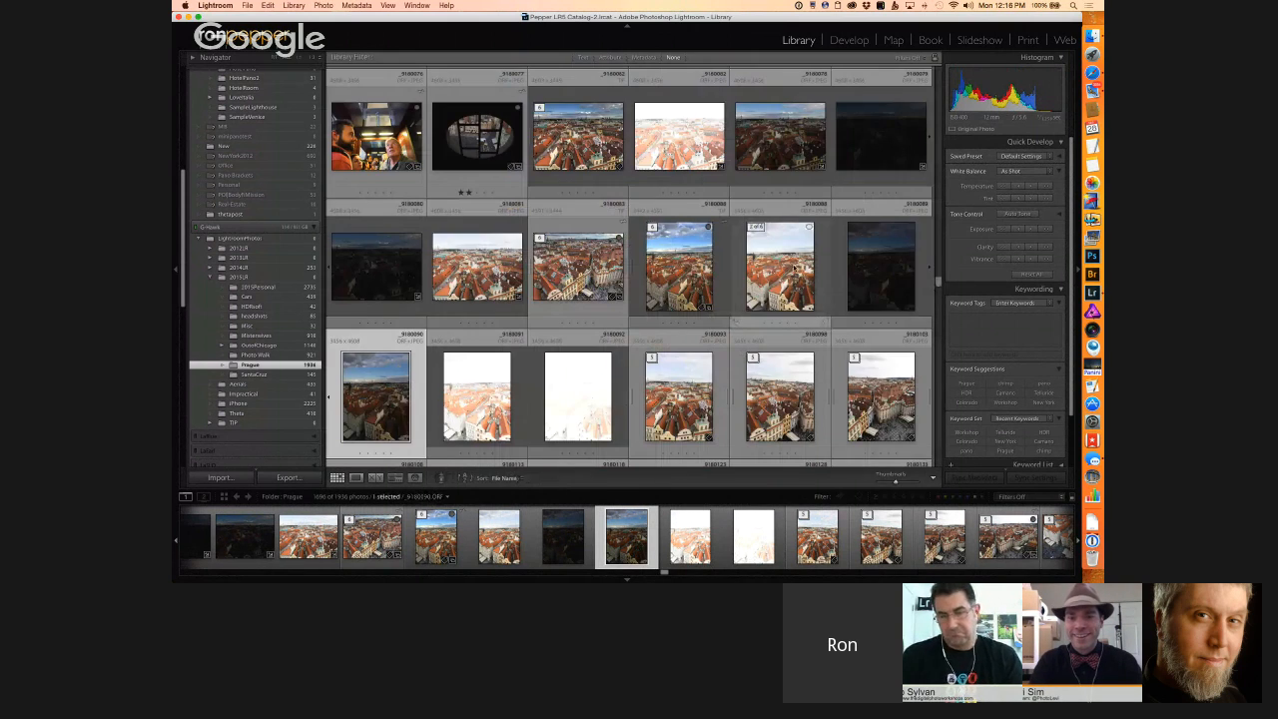
left_click_drag(940, 280, 940, 288)
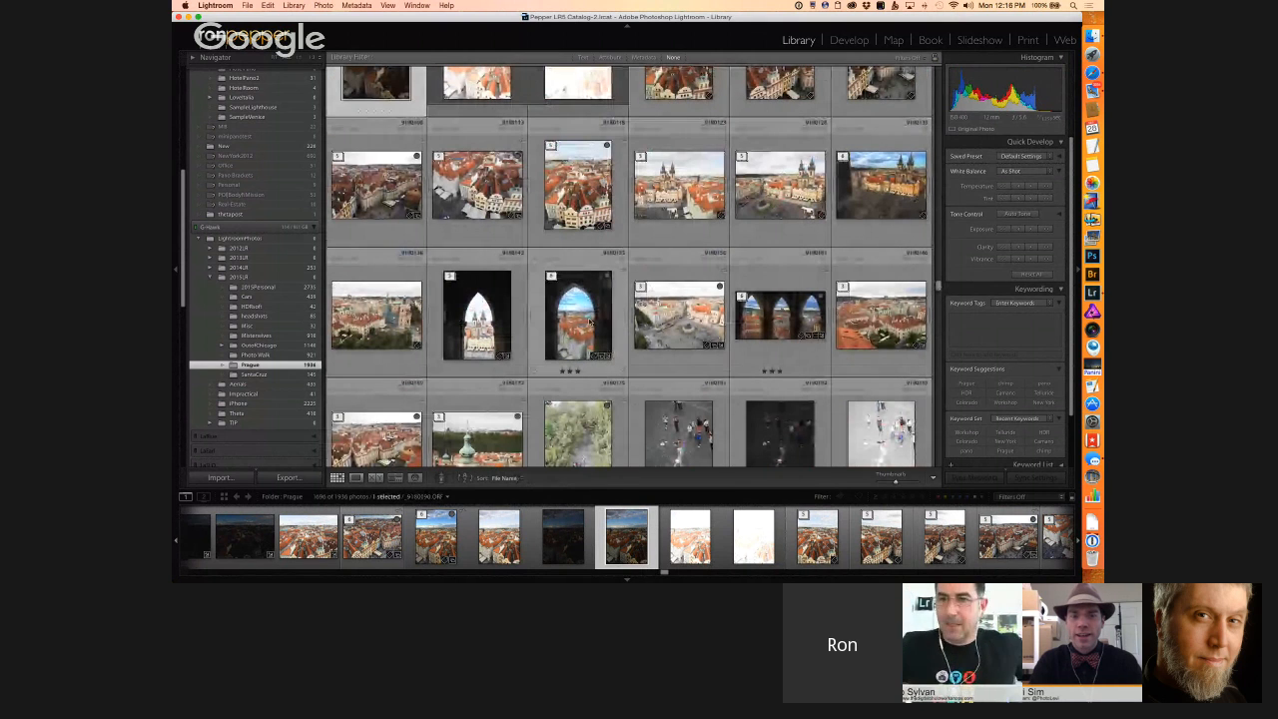
left_click(590, 322)
double_click(521, 305)
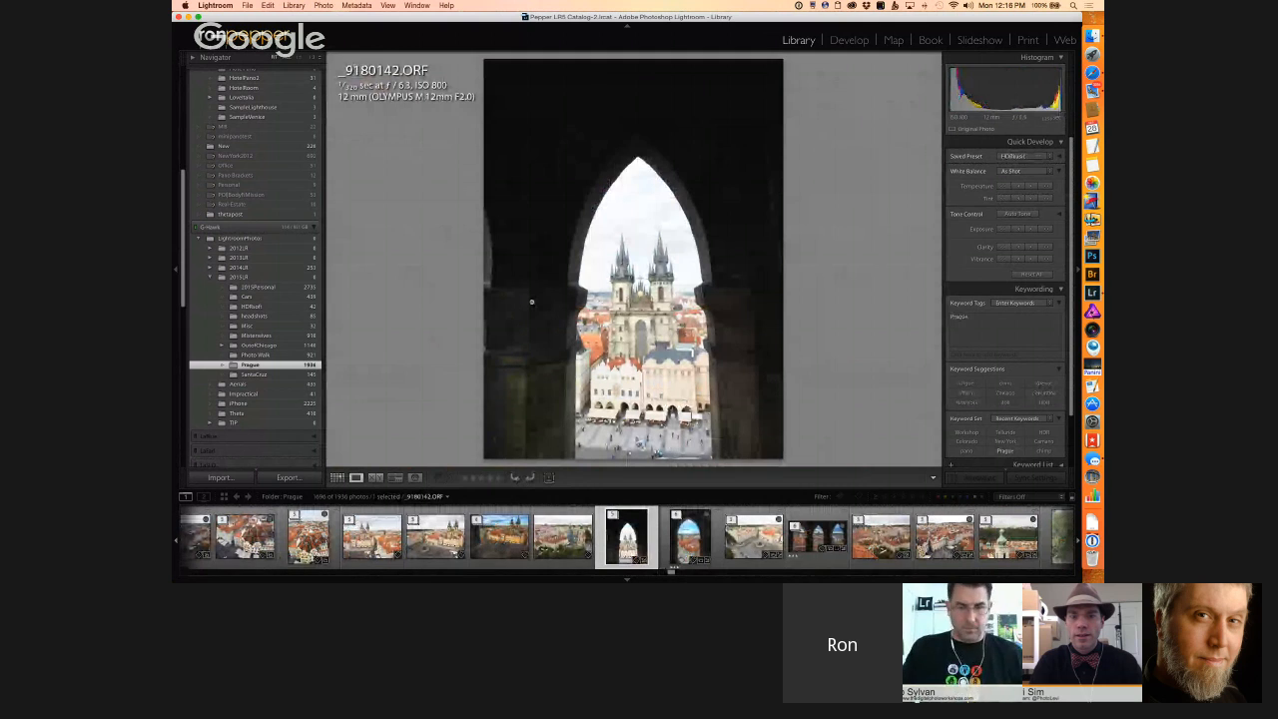
Step: Compare the single-arch image _9180153.tif with the three-arch image _9180161.tif
key("Right")
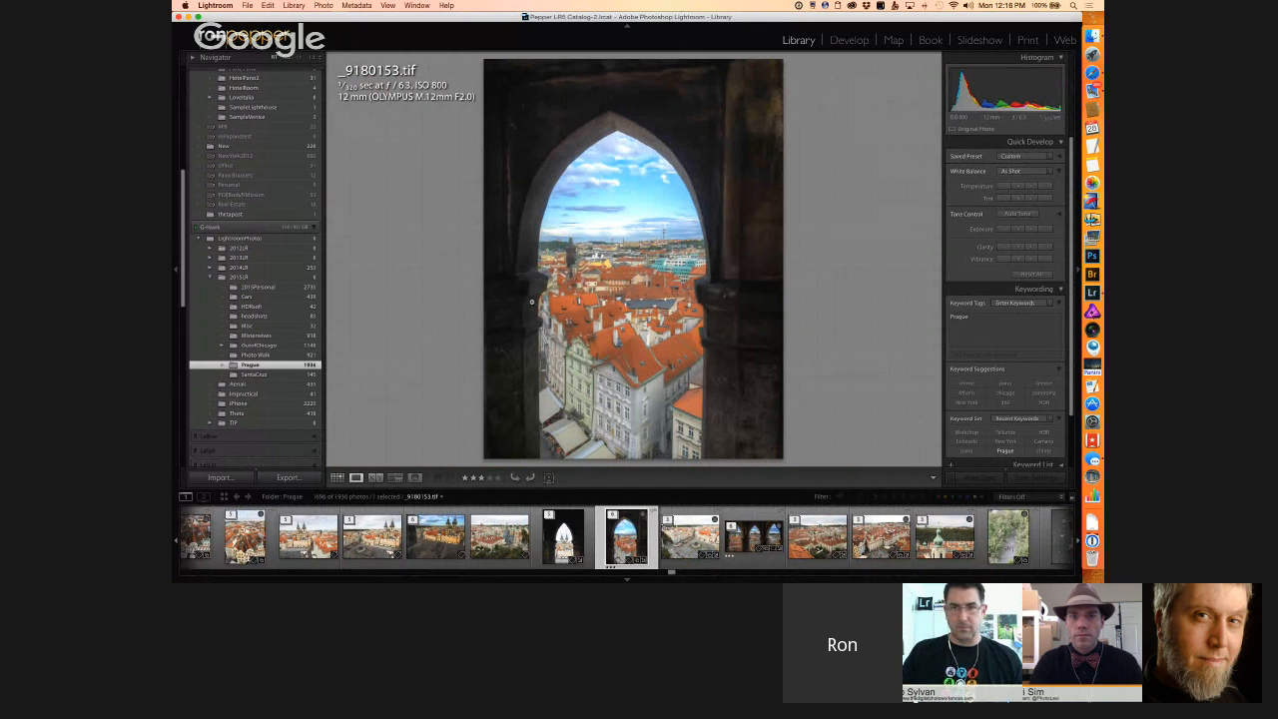
key("Right")
key("Right")
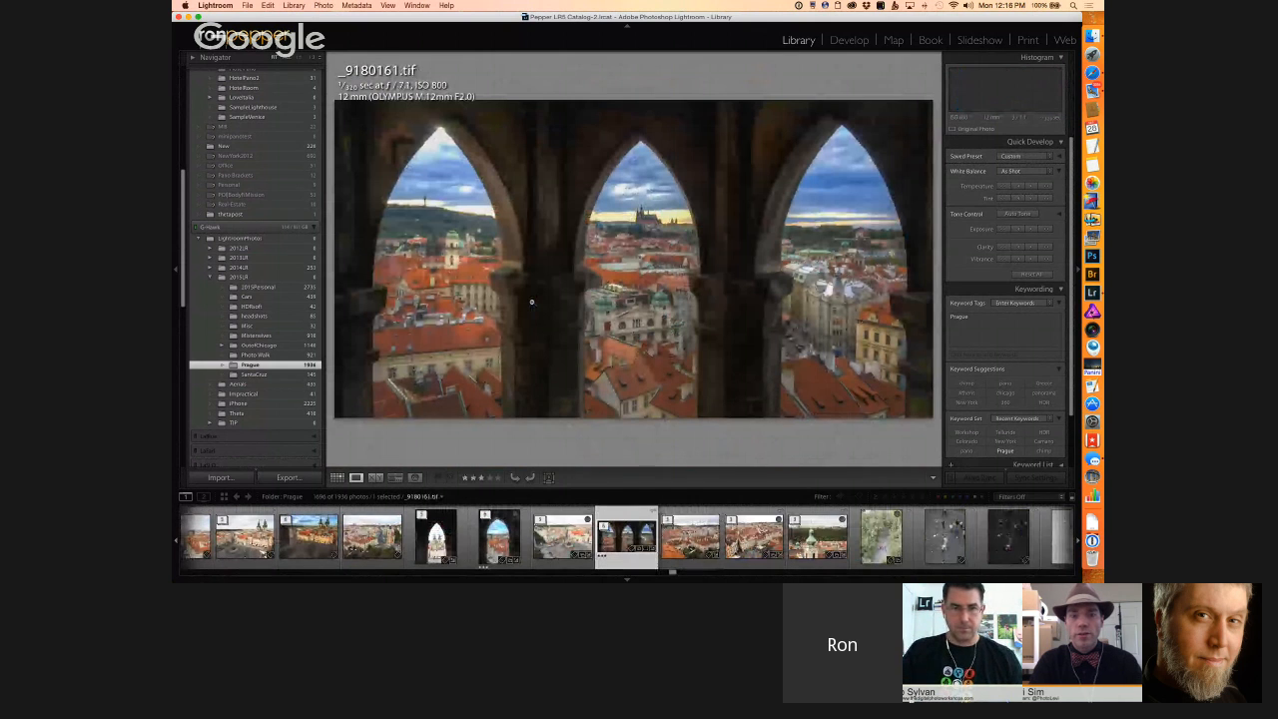
key("Left")
key("Left")
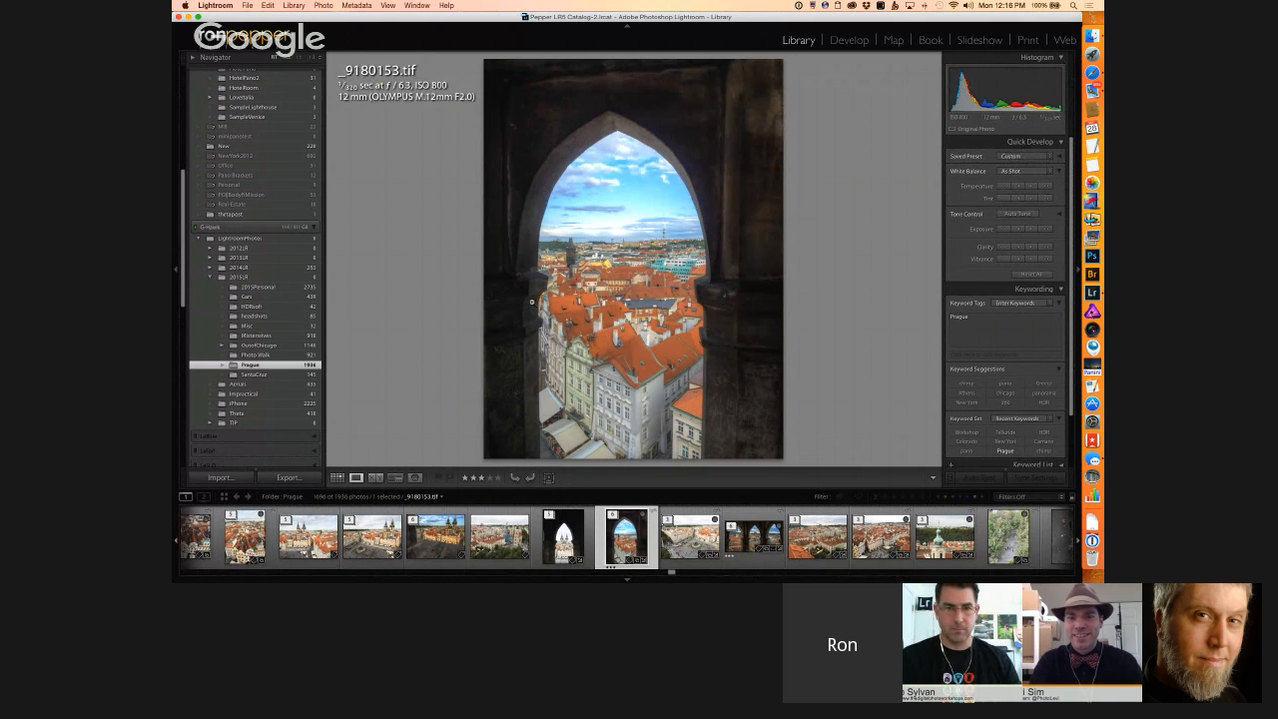
Step: Show the three-arch image _9180161.tif and expand its stack in the filmstrip
key("Right")
key("Right")
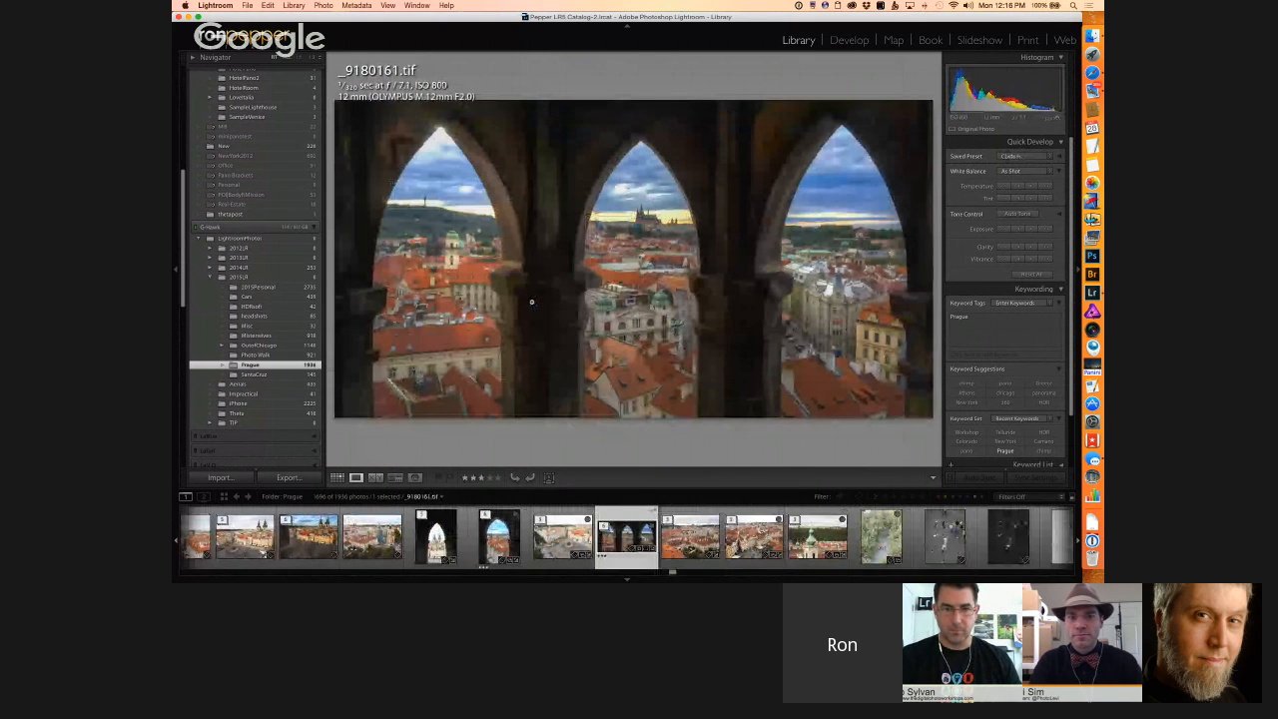
left_click(605, 528)
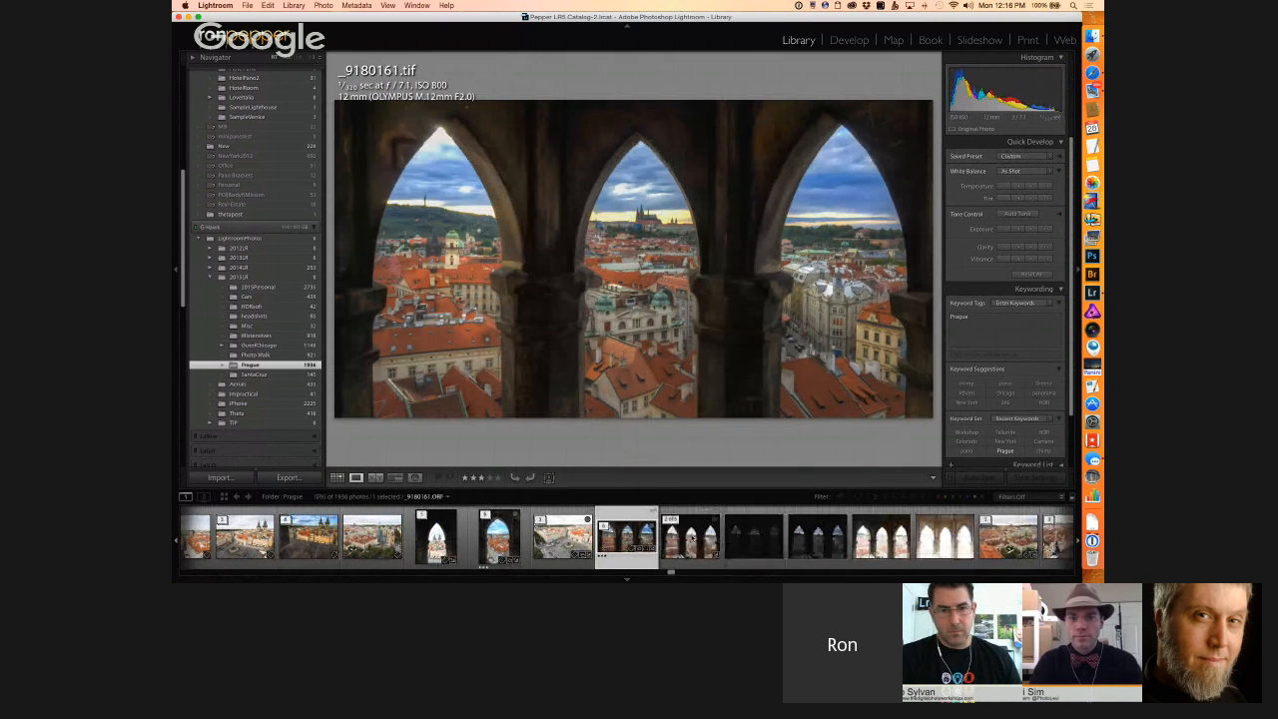
Step: Compare the three-arch source exposures _9180161.ORF, _9180163.ORF and _9180164.ORF, returning to the merged image _9180161.tif
left_click(669, 521)
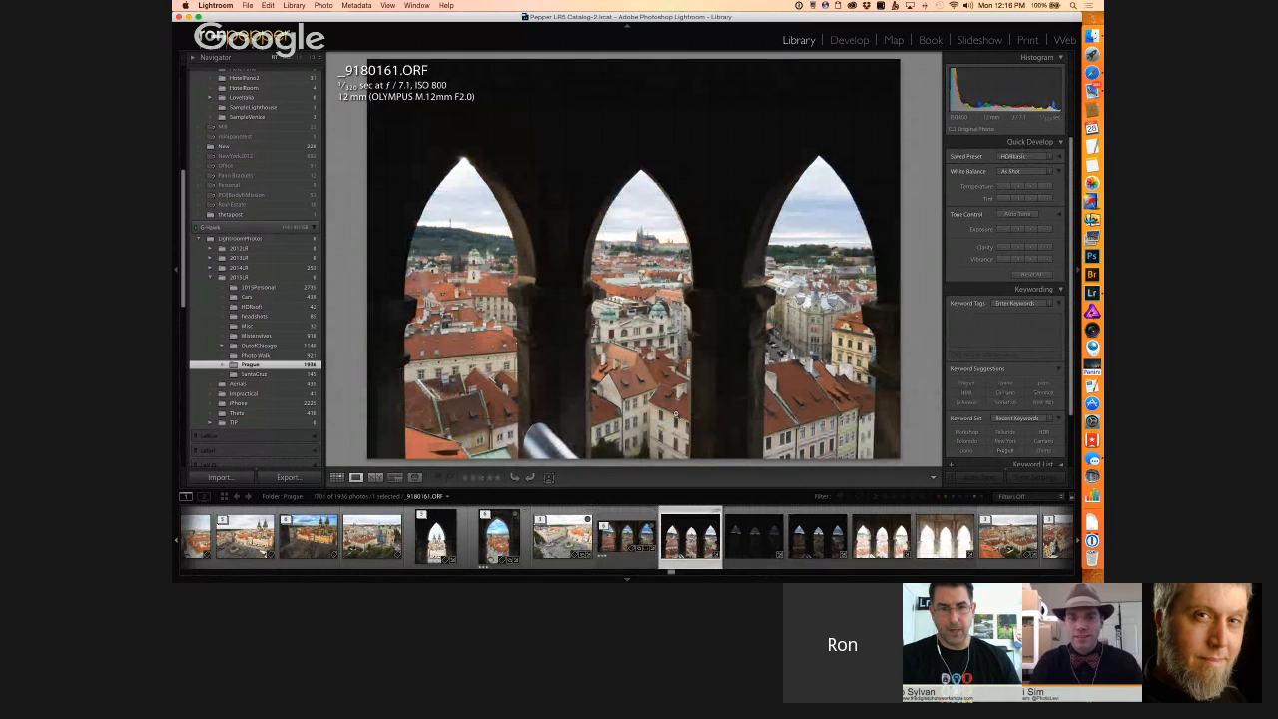
left_click(843, 543)
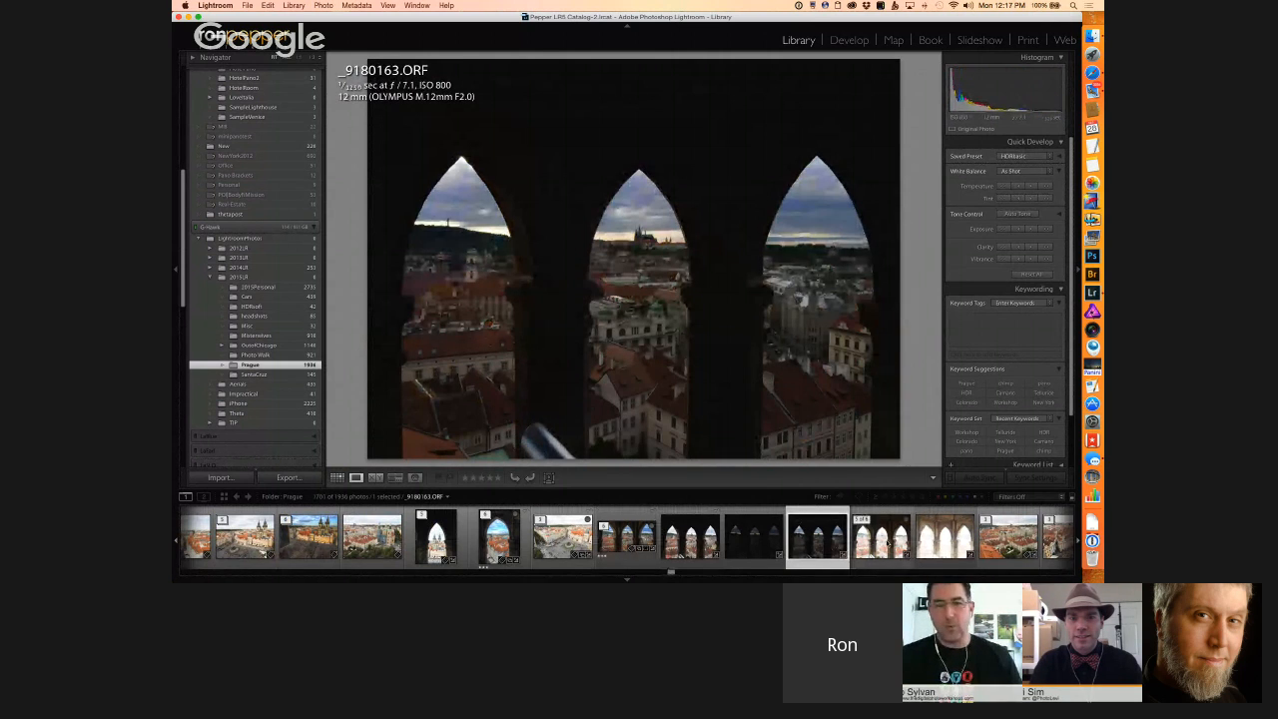
left_click(886, 543)
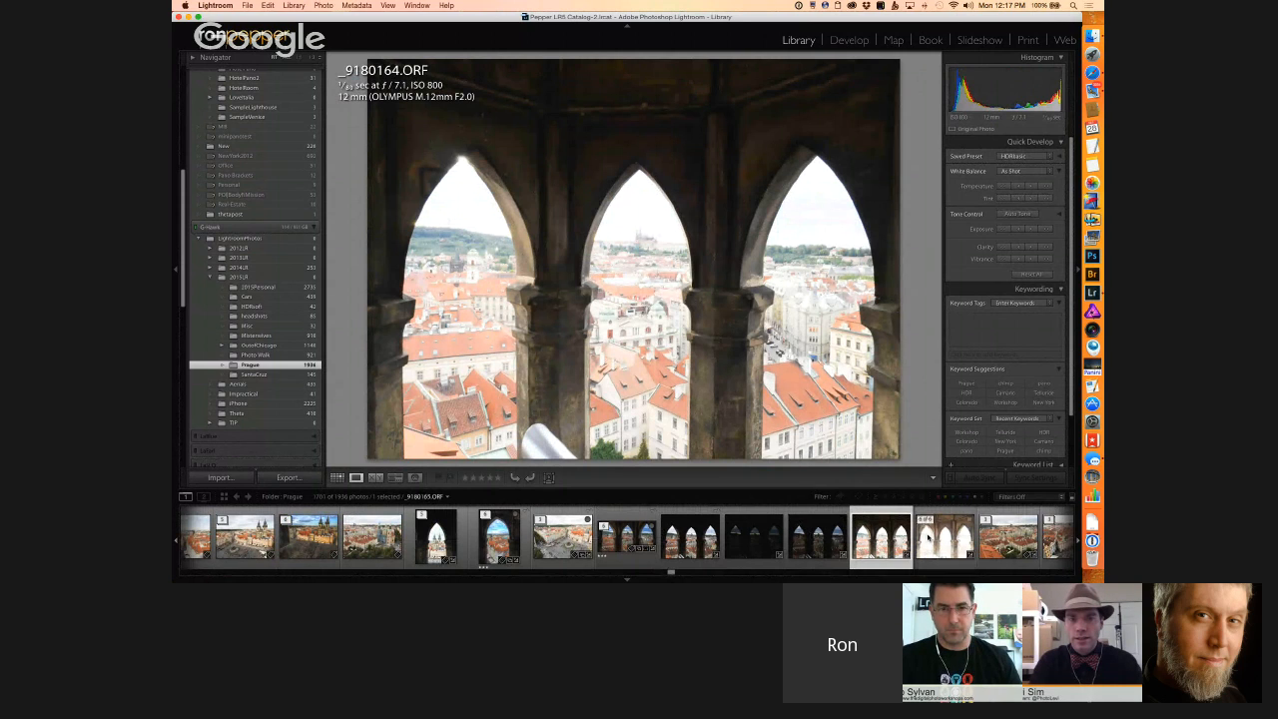
left_click(683, 540)
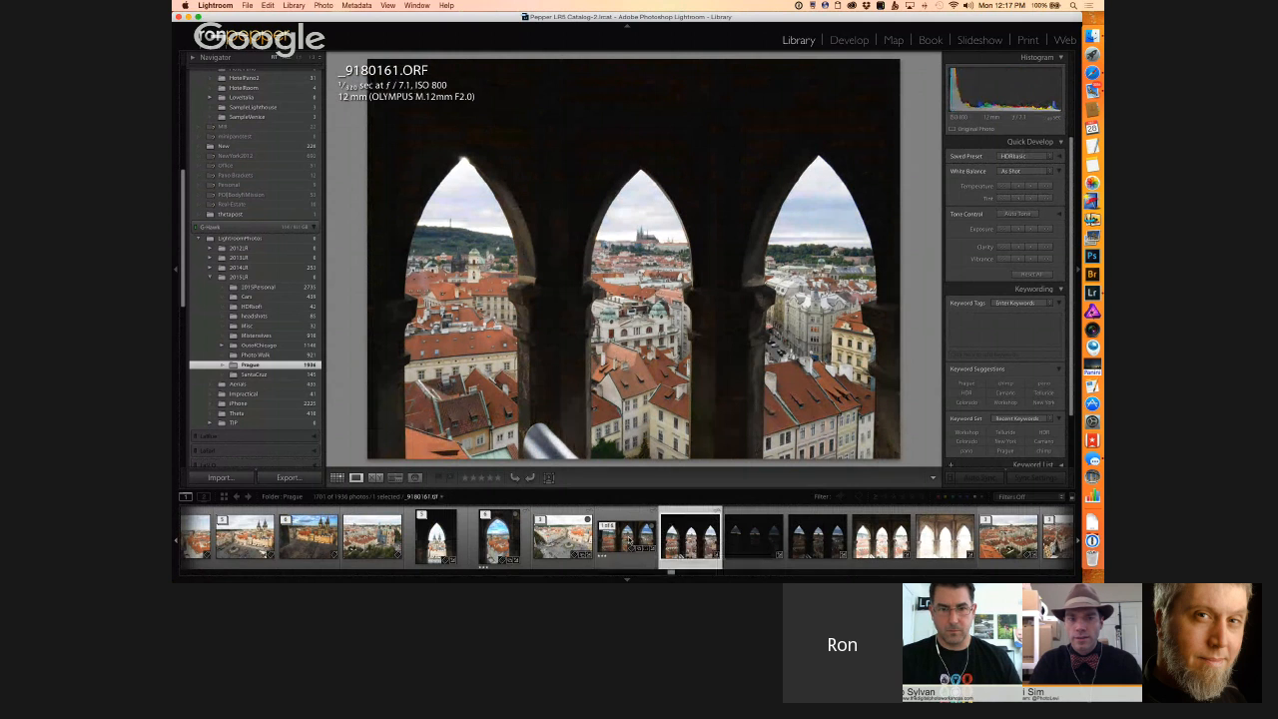
left_click(629, 539)
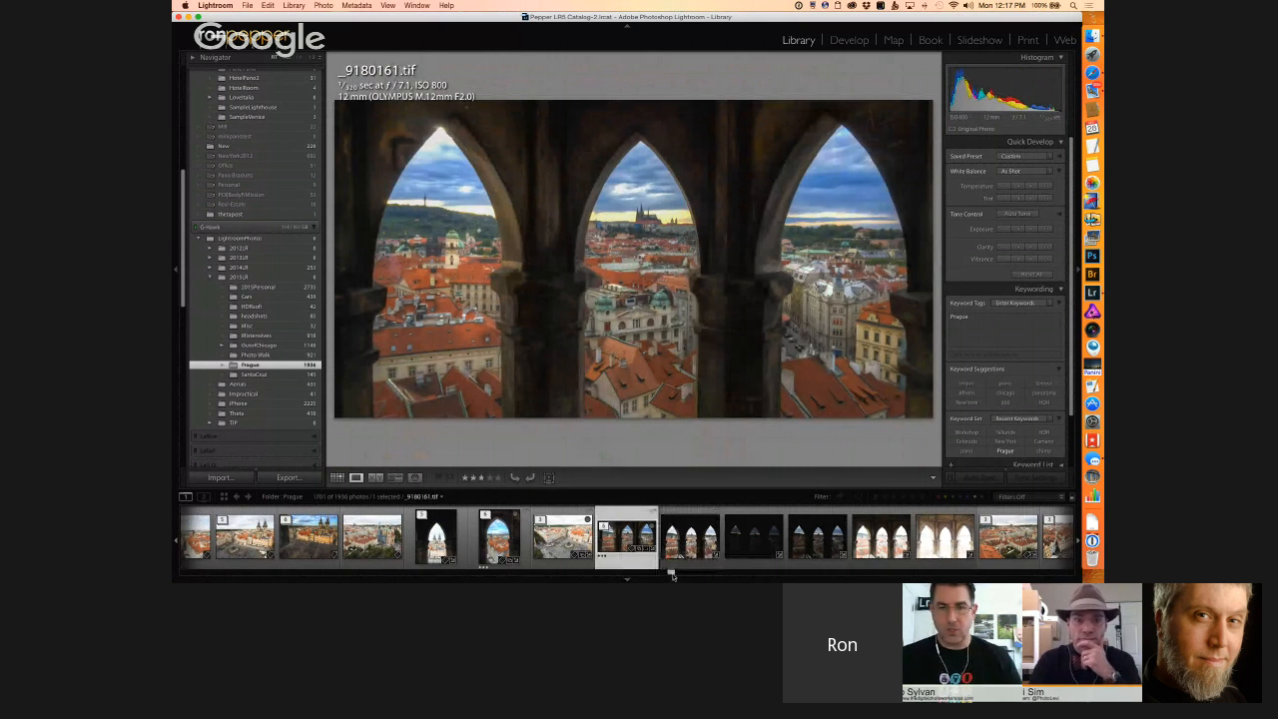
Step: Look further along the Prague filmstrip and check _9180161.tif in the grid and enlarged, ending in the grid
left_click_drag(670, 571, 680, 574)
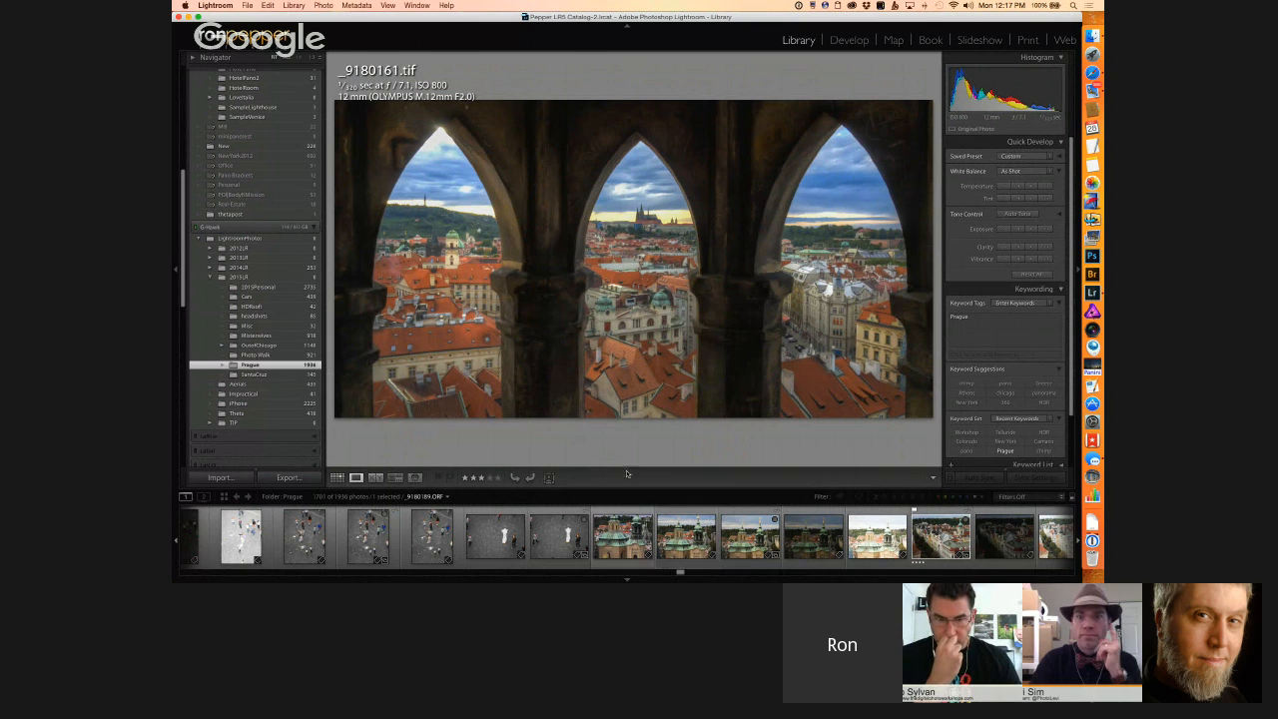
left_click(633, 385)
double_click(633, 386)
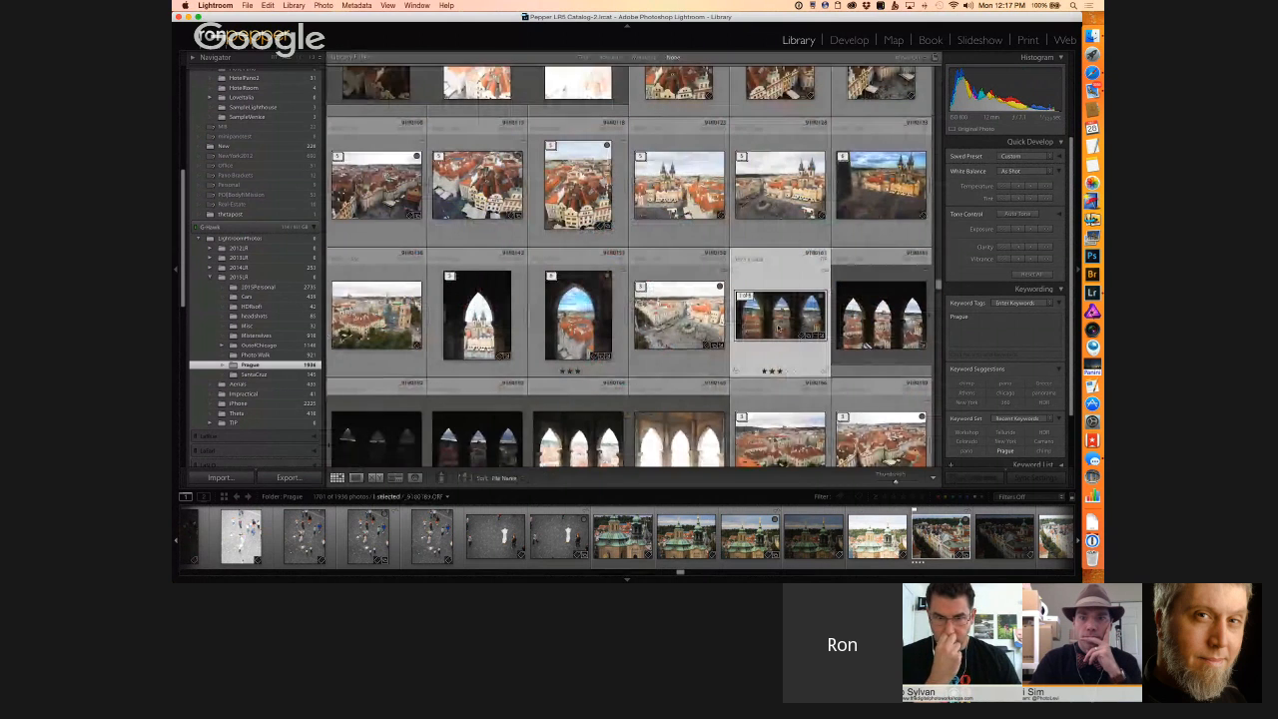
double_click(765, 328)
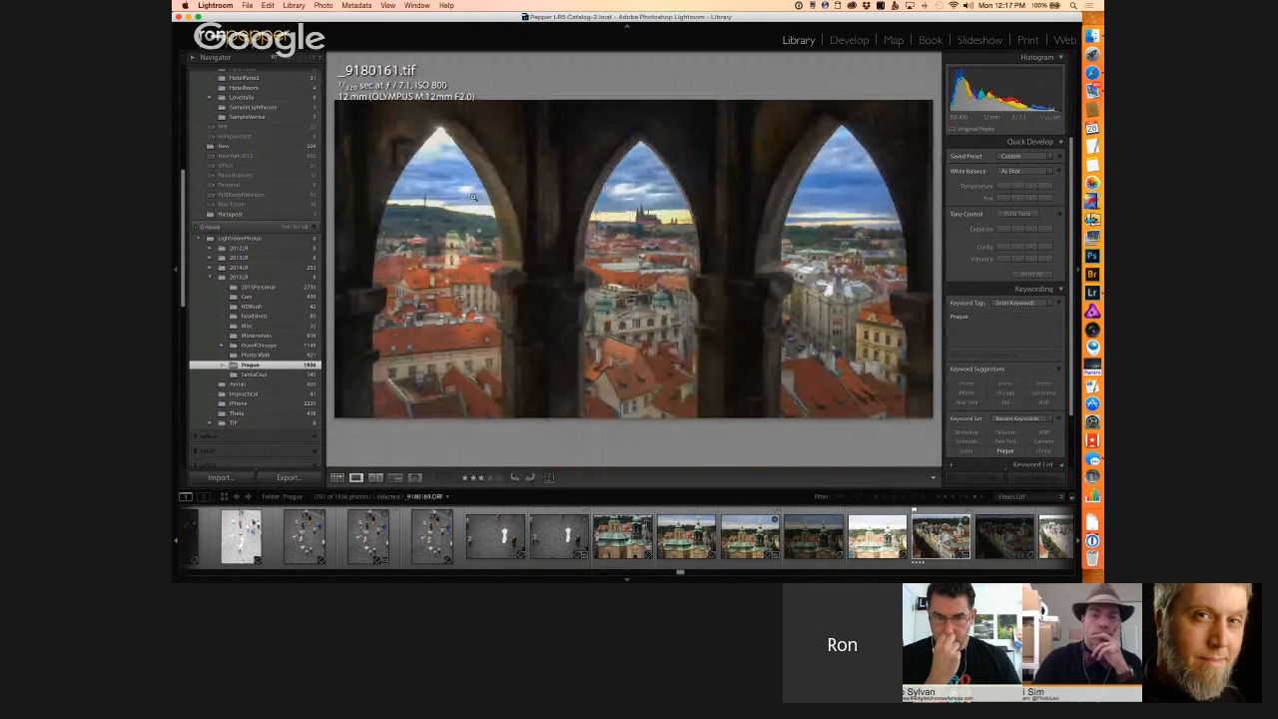
key("g")
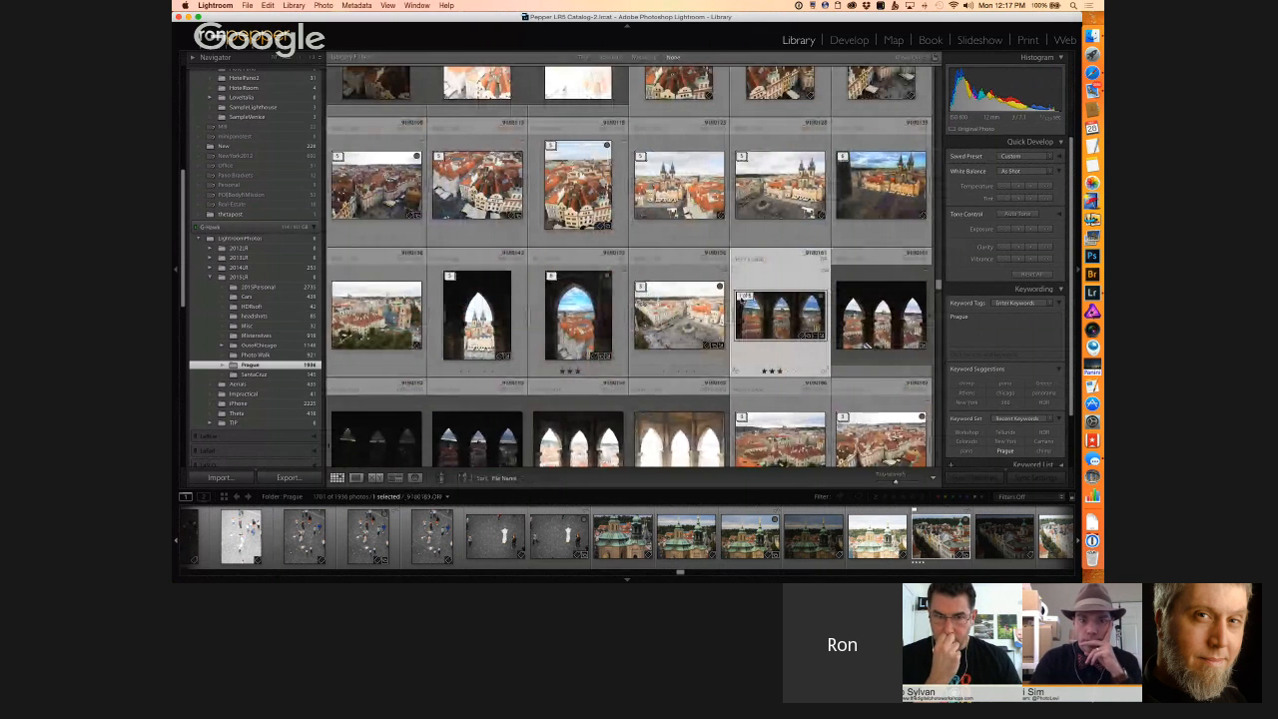
left_click(743, 297)
left_click(742, 297)
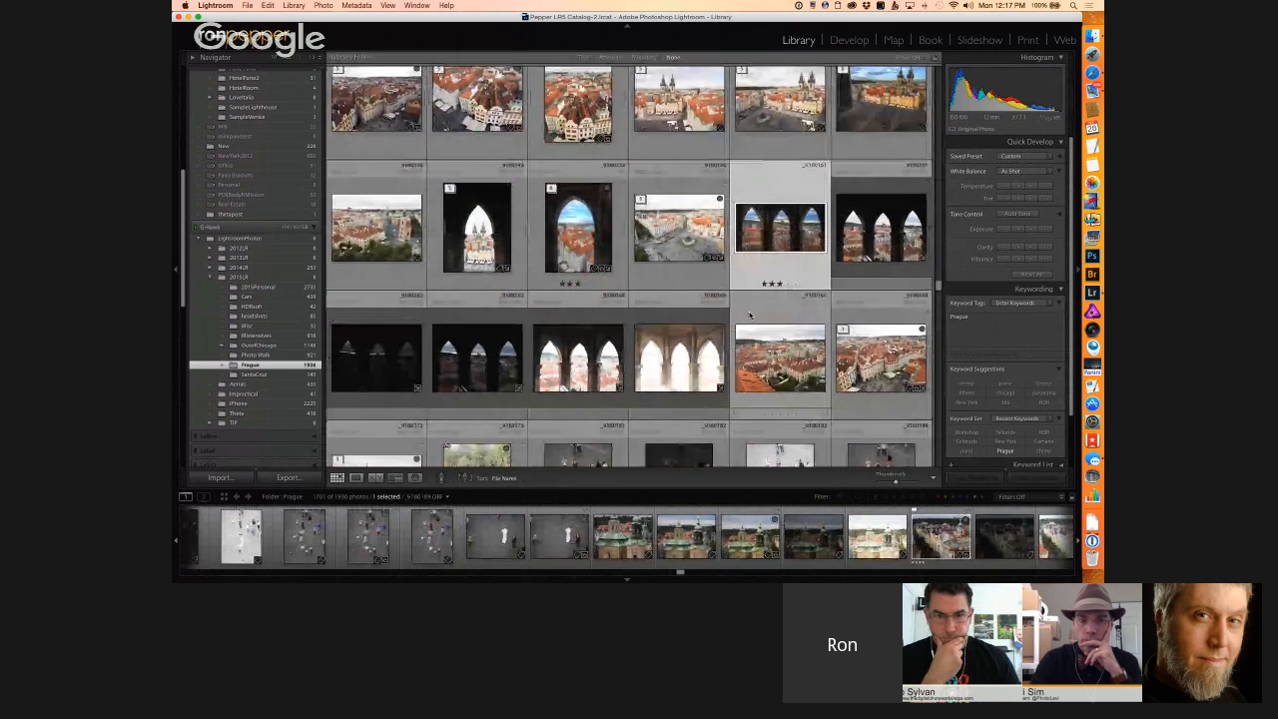
Step: Open _9180161.ORF enlarged, step through its bracketed exposures to _9180165.ORF and return to the grid
left_click(879, 238)
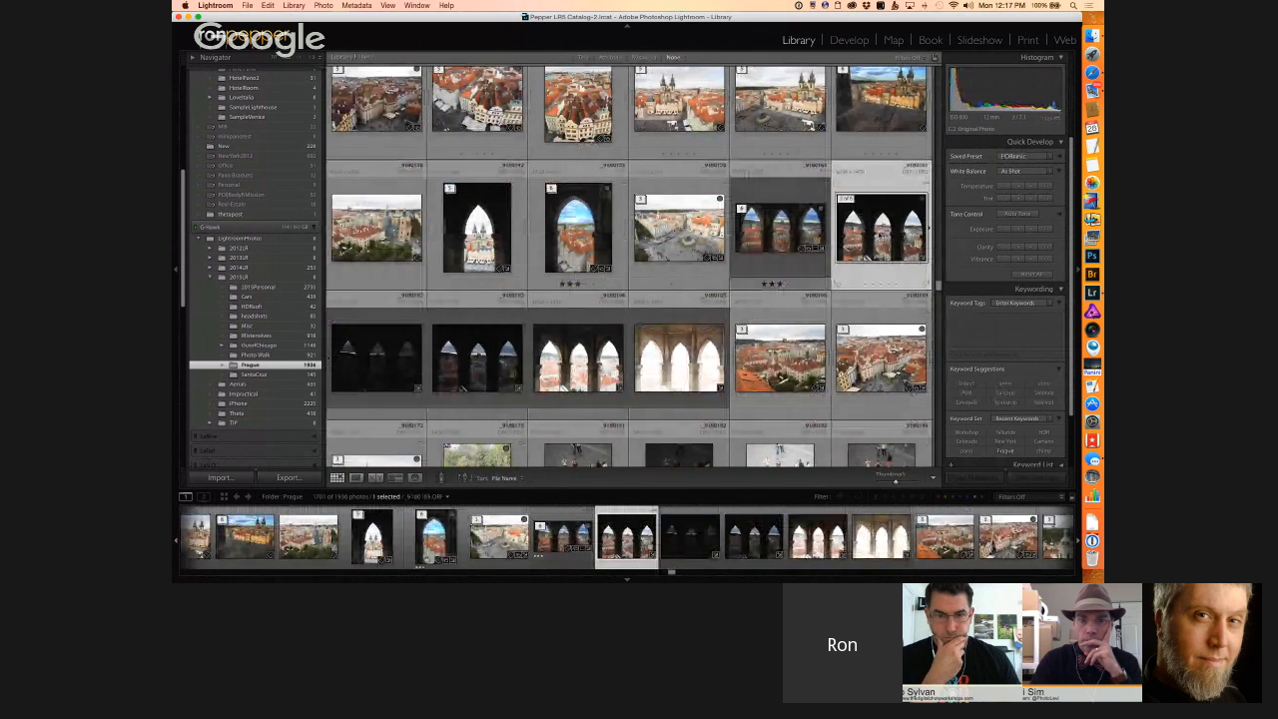
double_click(881, 235)
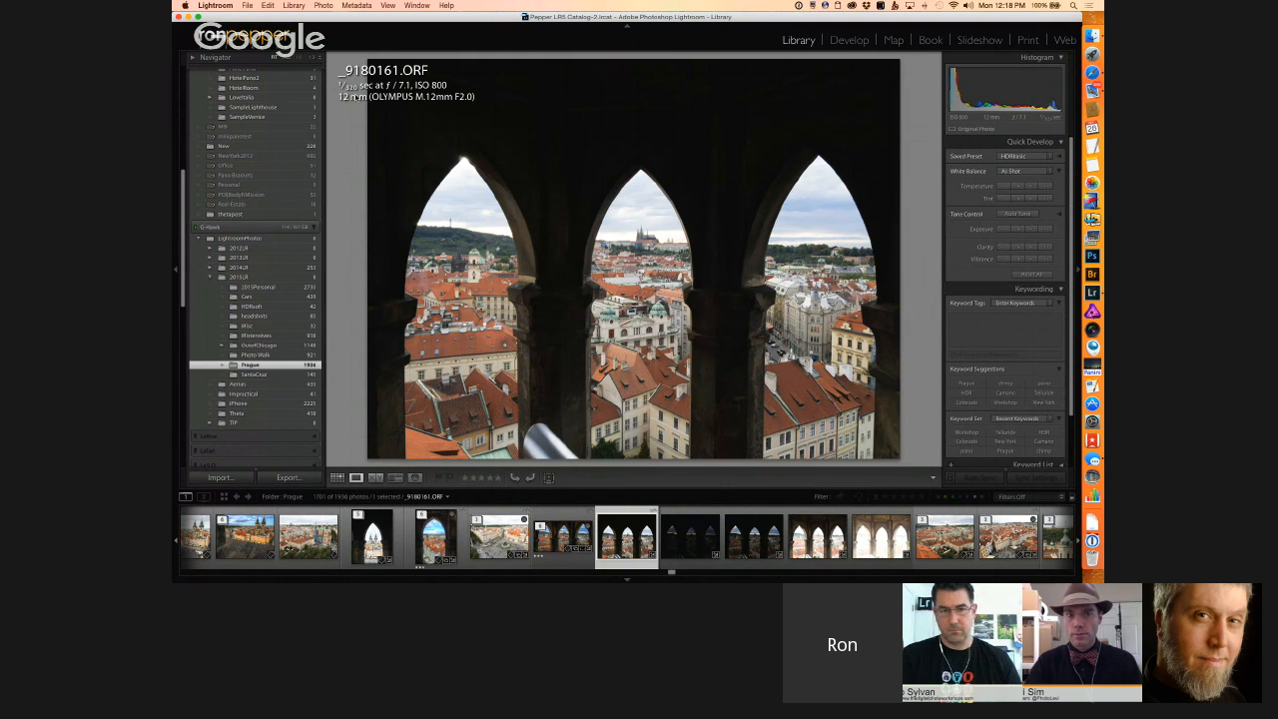
key("Right")
key("Right")
key("Right")
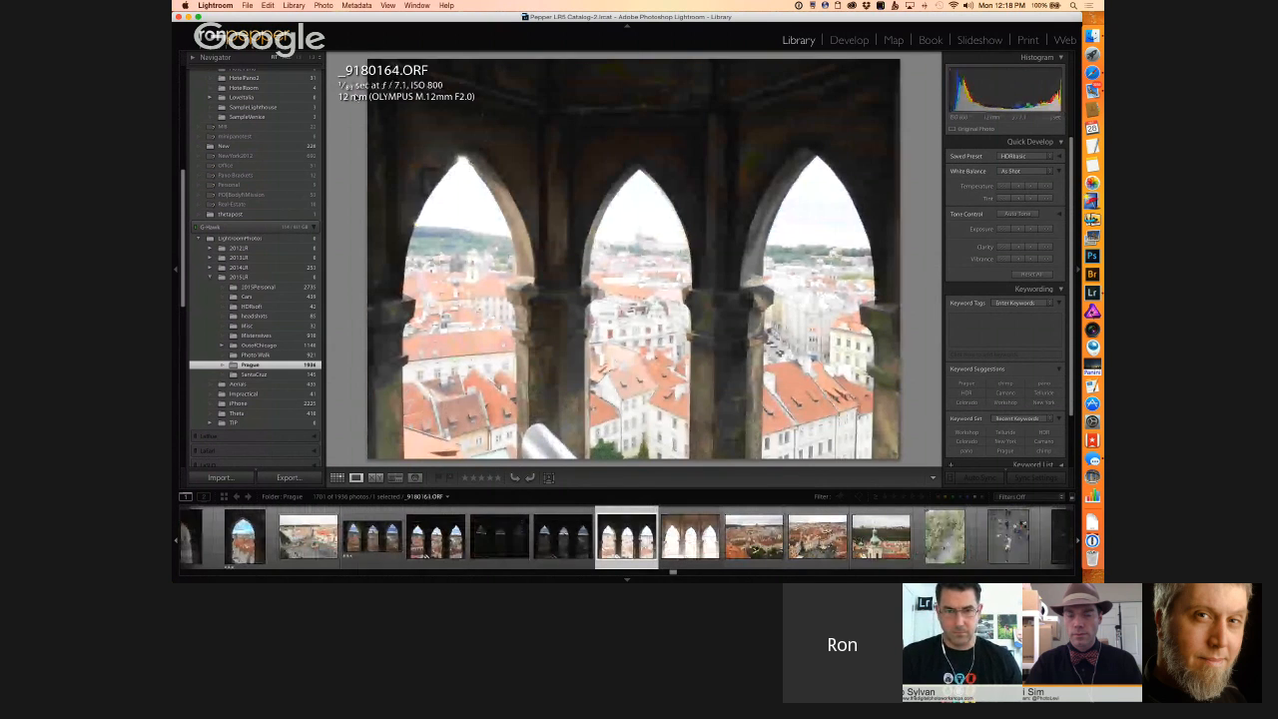
key("Right")
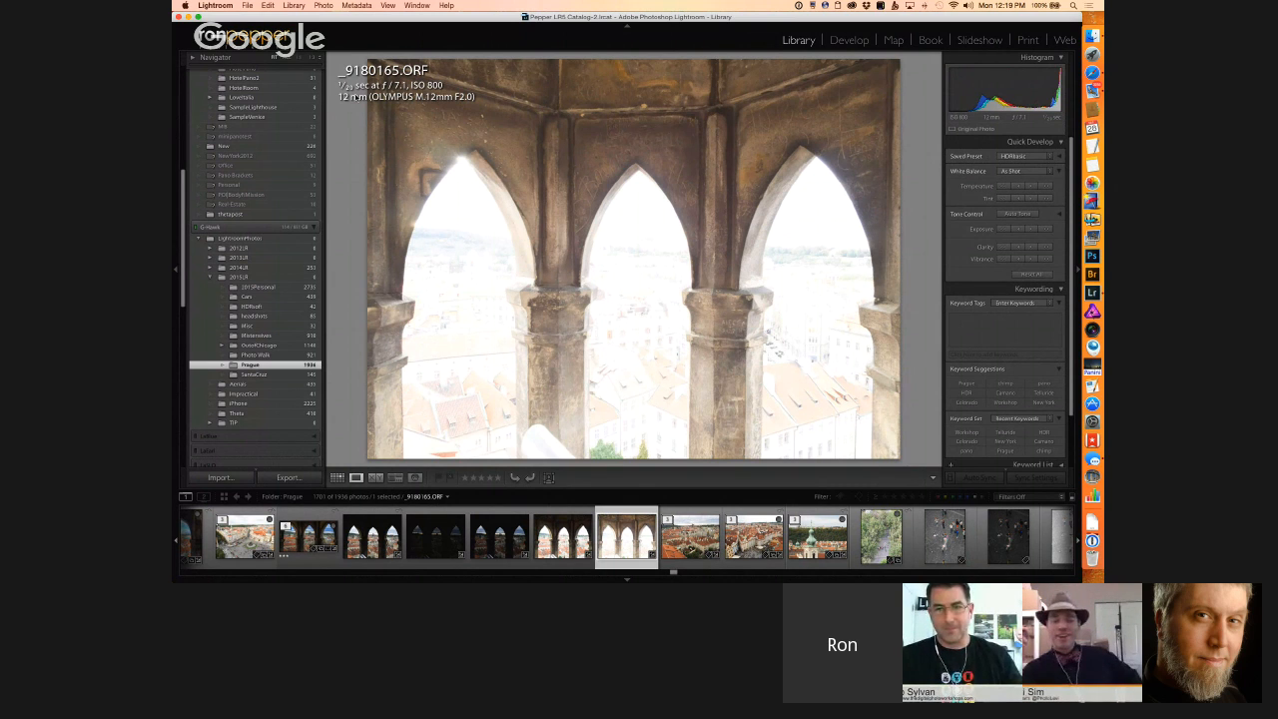
key("g")
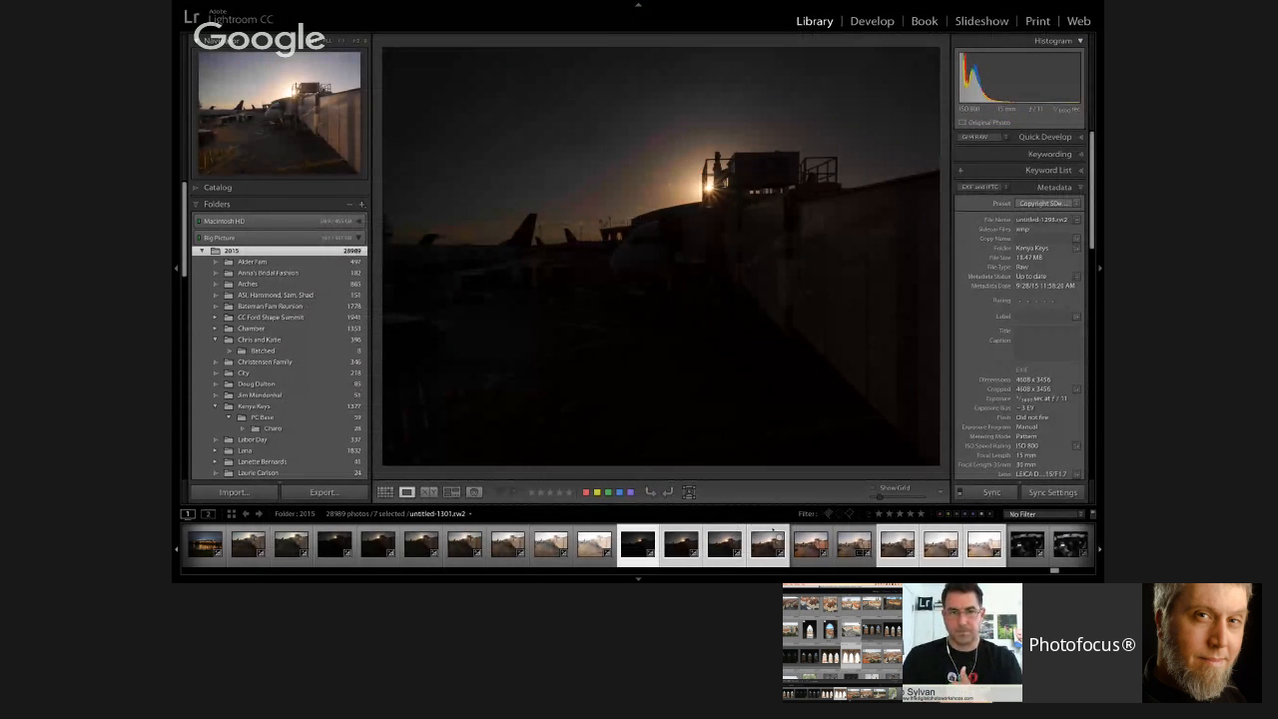
Step: Browse the 2015 folder as a grid around the selected airport exposures and open one of them enlarged
key("g")
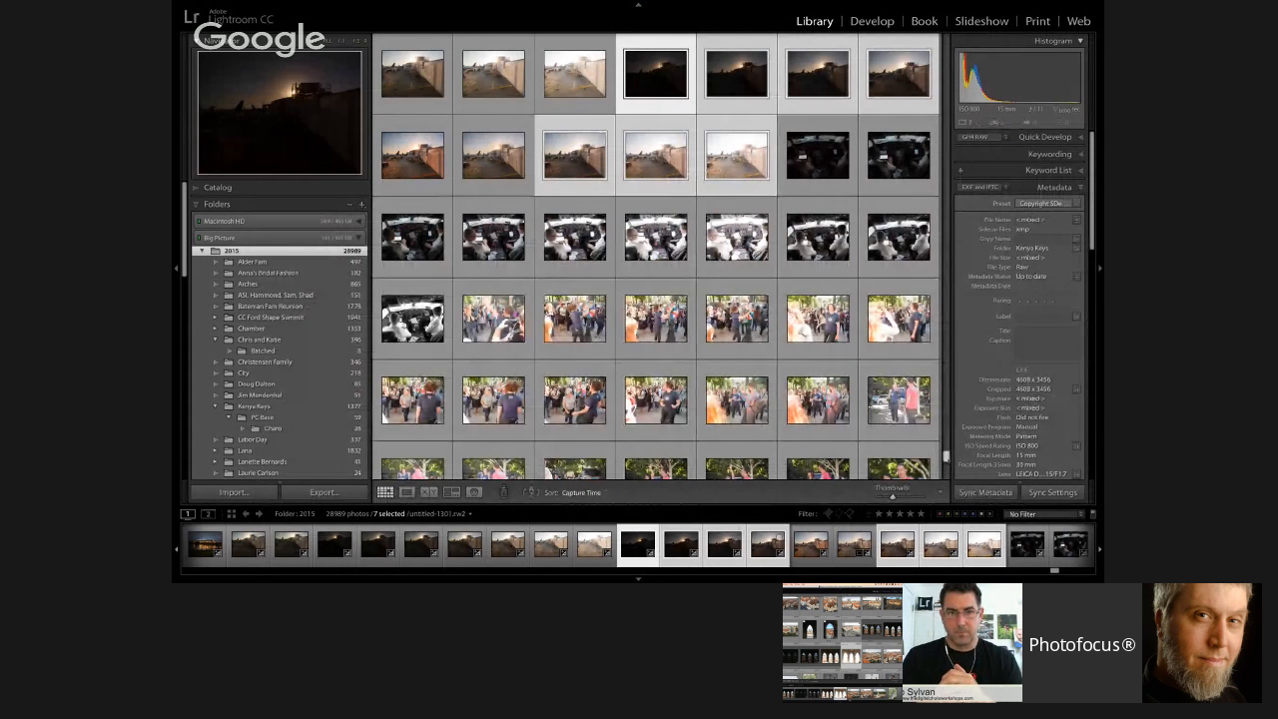
left_click_drag(947, 458, 947, 455)
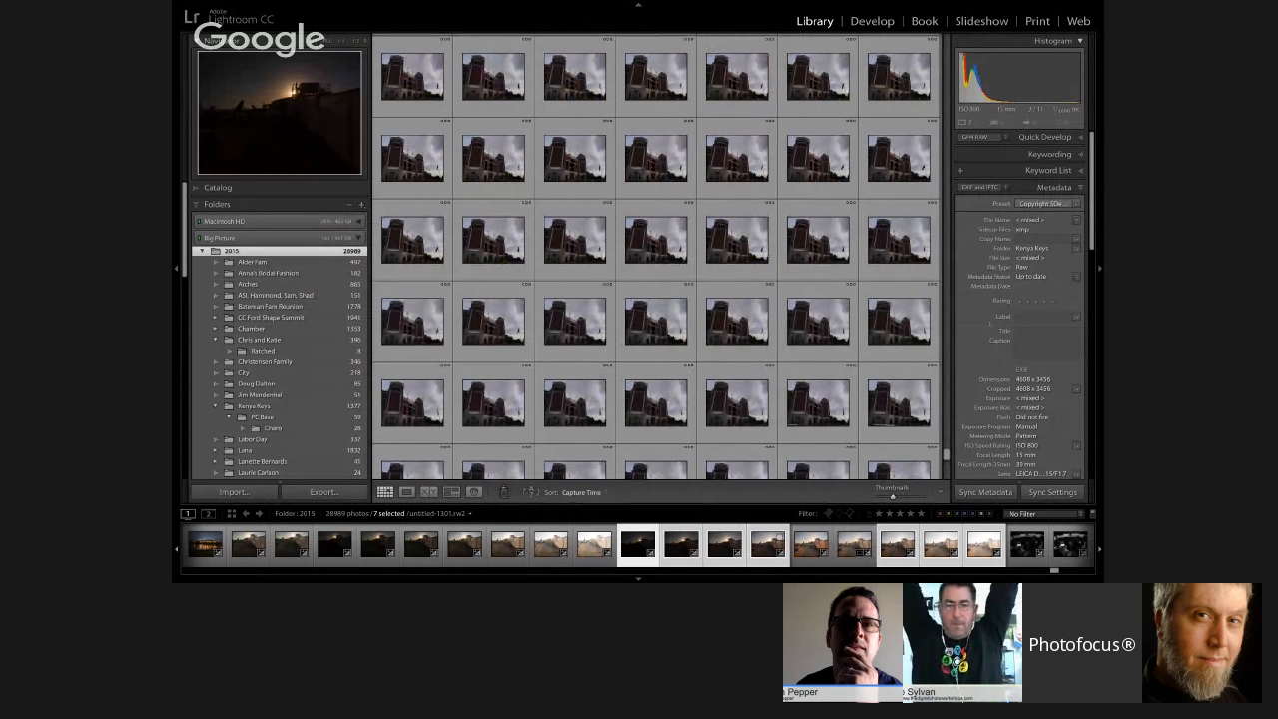
scroll(906, 301, "down", 10)
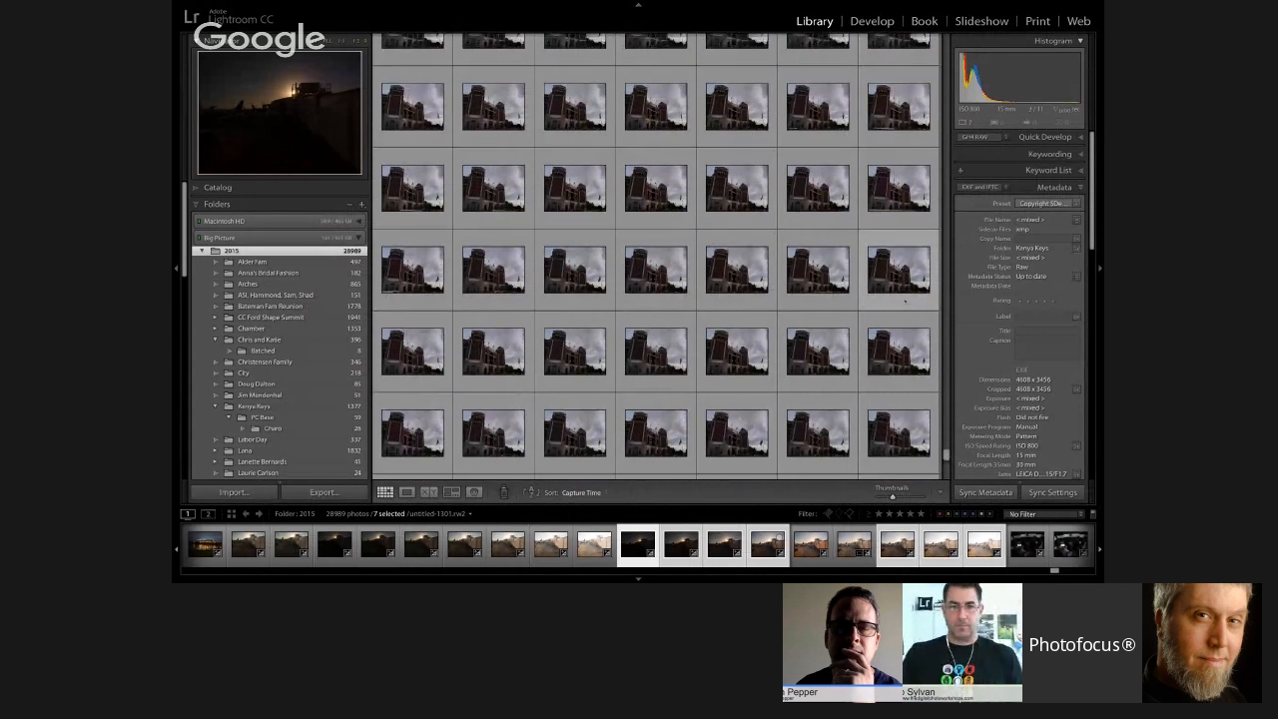
scroll(656, 256, "down", 10)
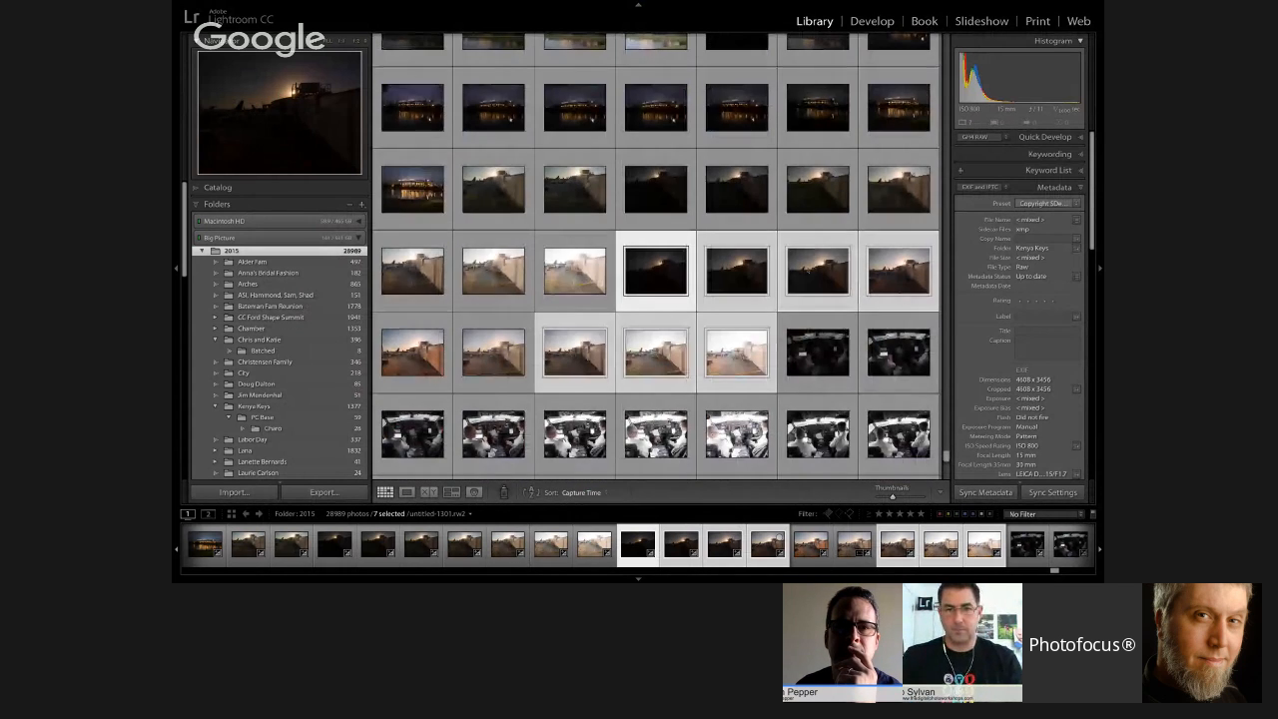
double_click(646, 370)
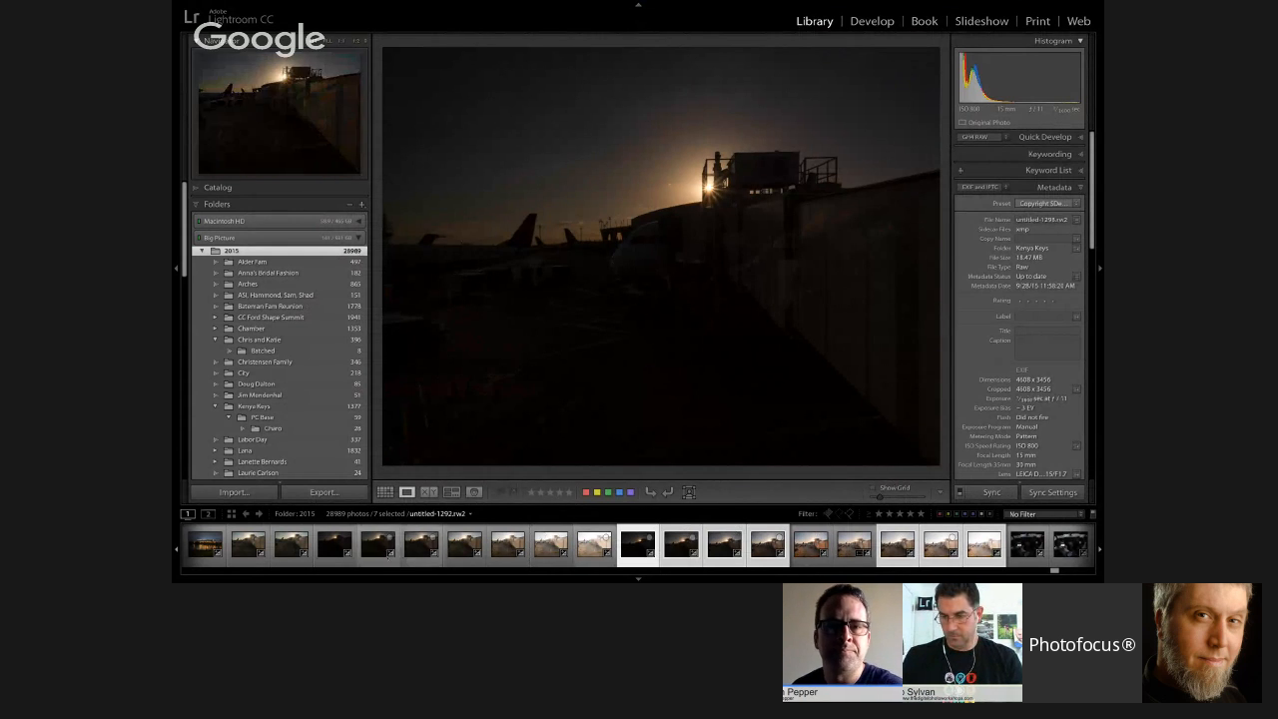
Step: Select the earlier seven-frame airport bracket from brightest to darkest and display its middle exposure, untitled-1294.rw2
left_click(595, 544)
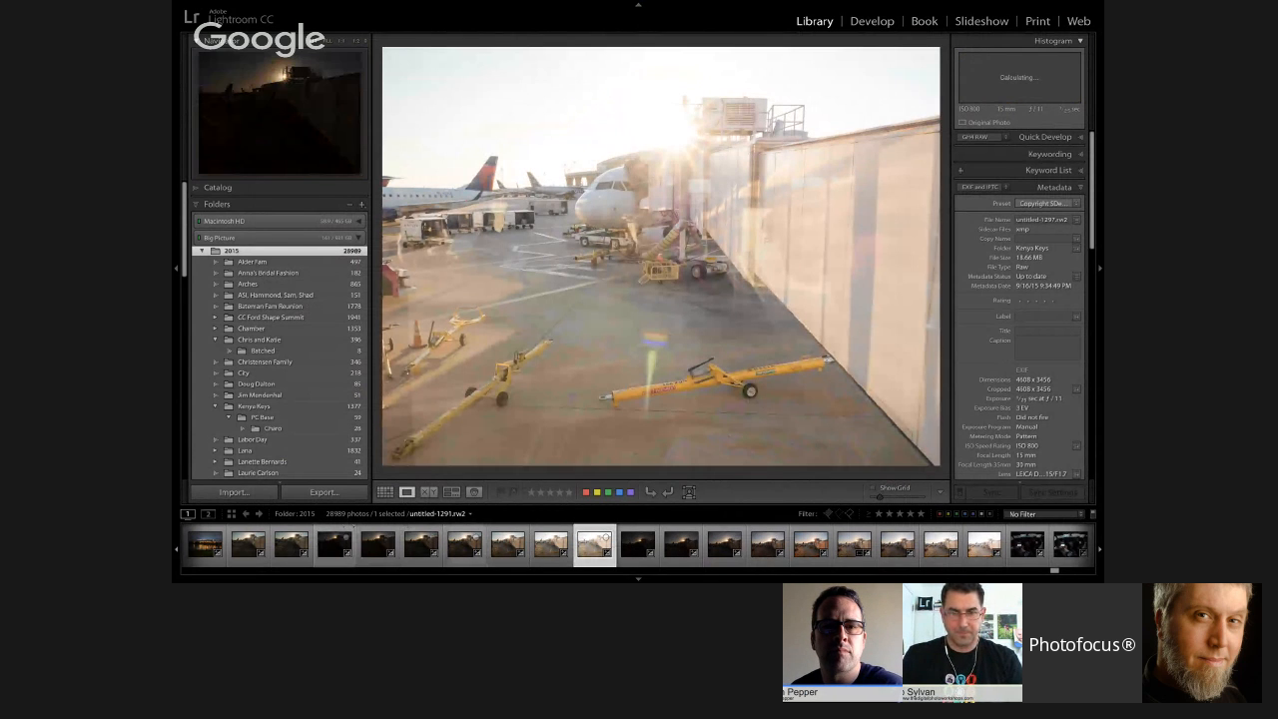
left_click(336, 544, "shift")
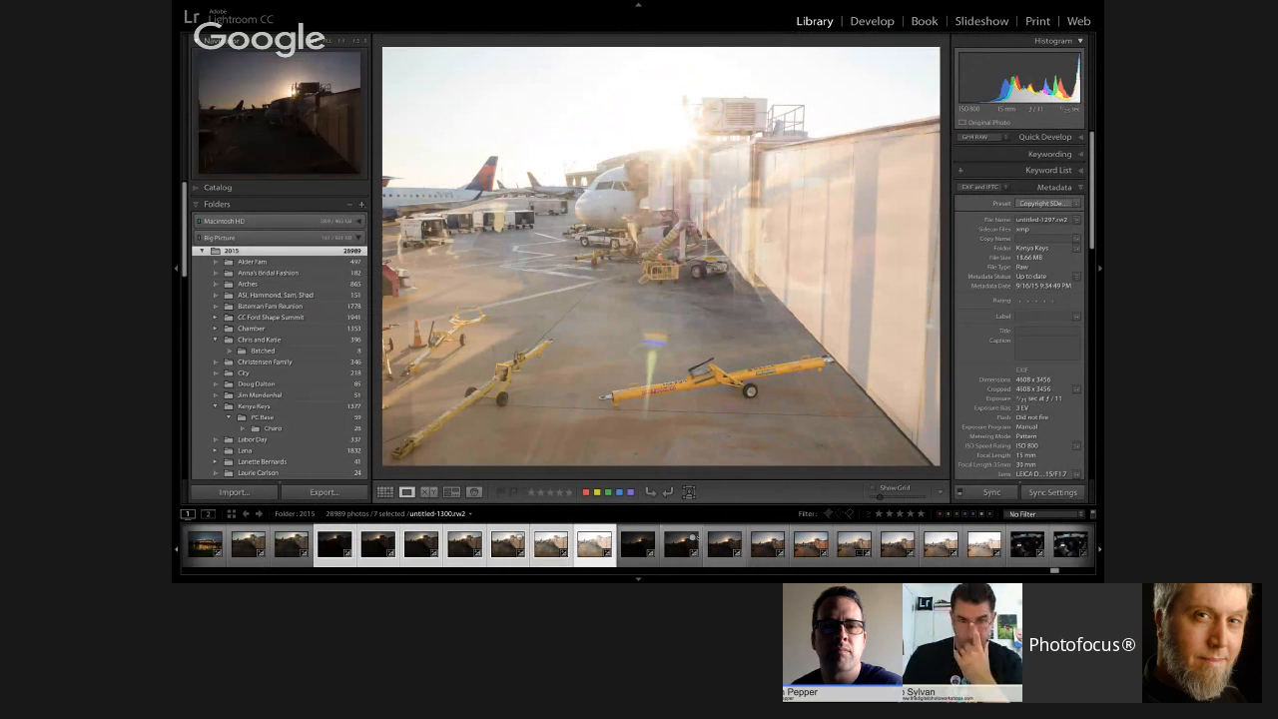
left_click(464, 544)
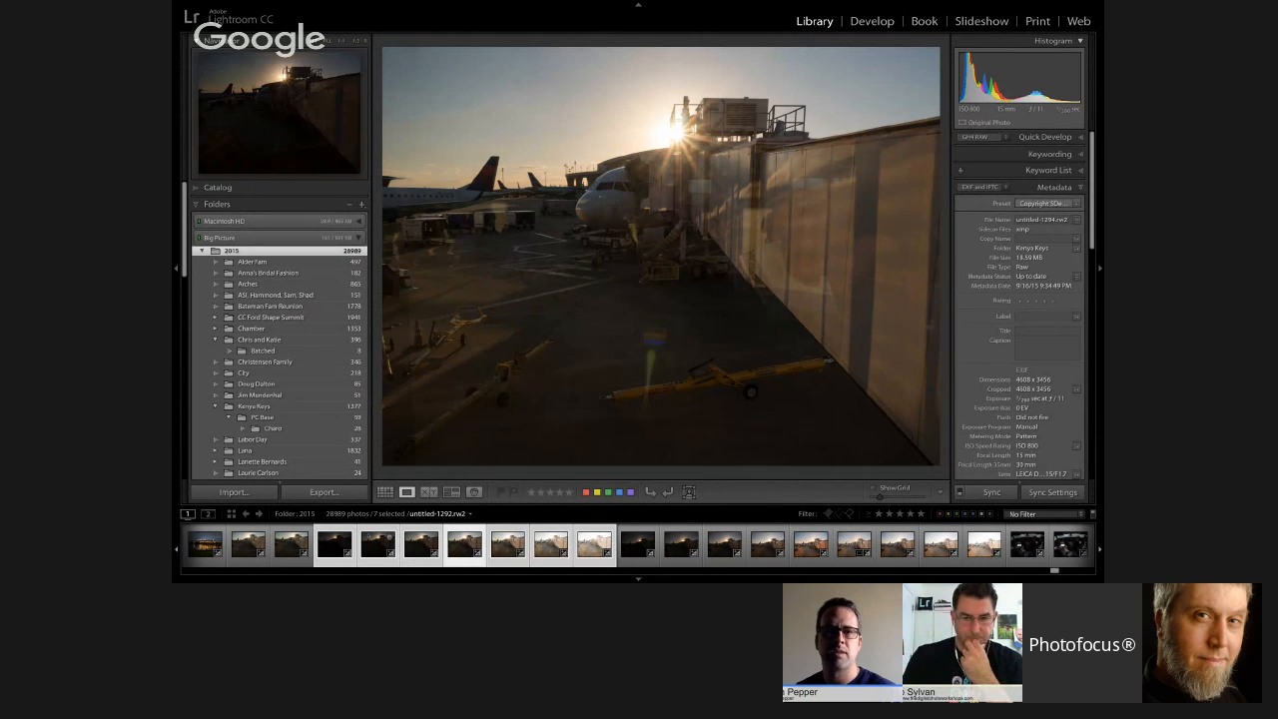
Step: Find the cockpit bracket further along the filmstrip and step through its exposures from the darkest frame to a bright one
scroll(811, 544, "right", 4)
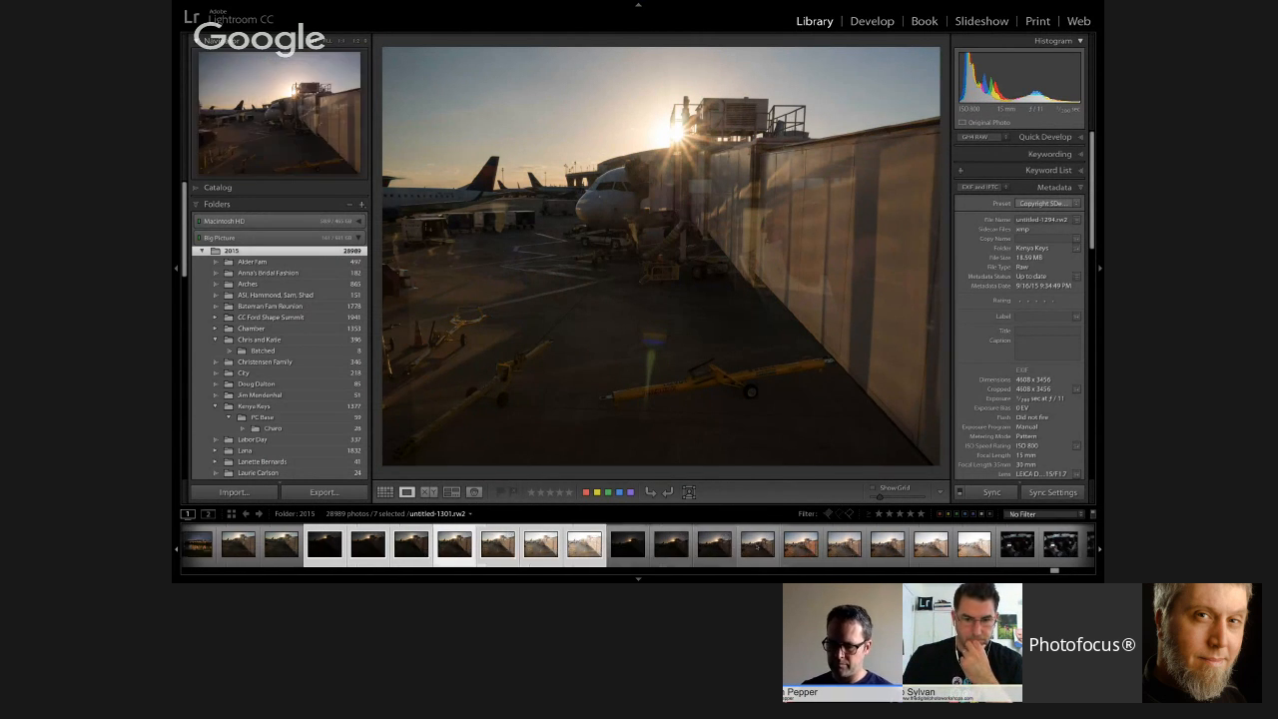
scroll(639, 544, "right", 4)
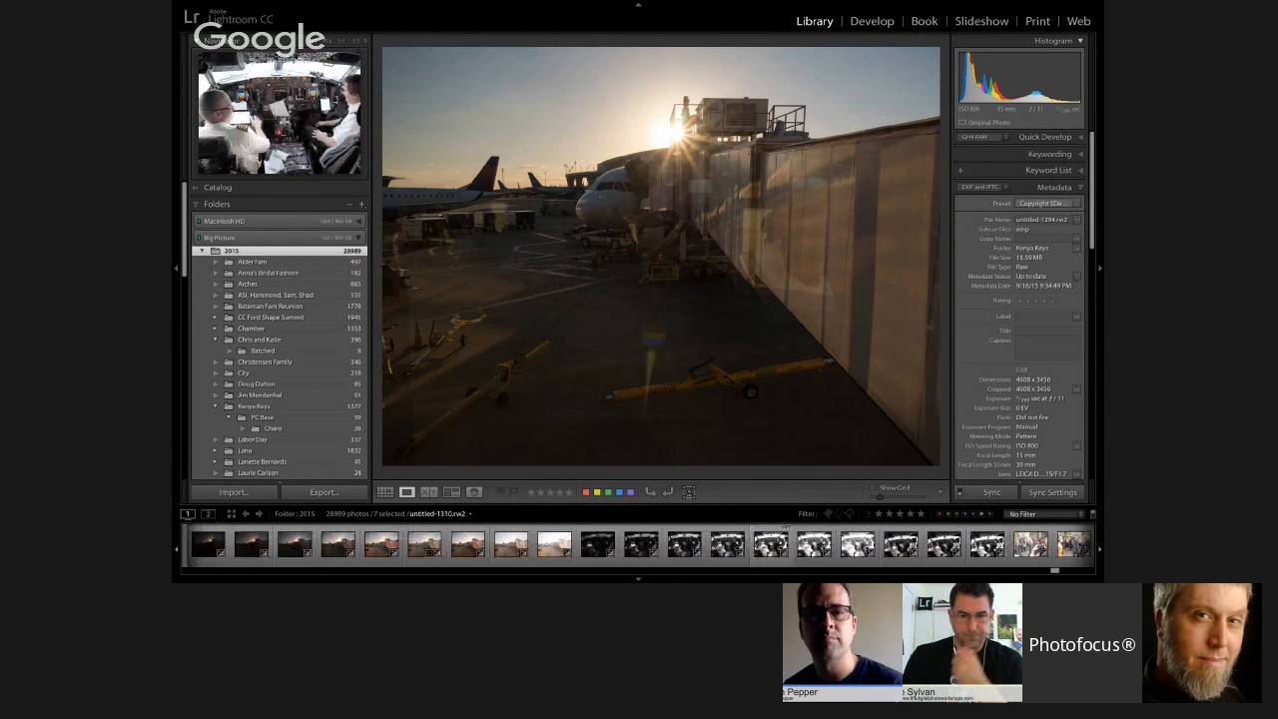
left_click(530, 545)
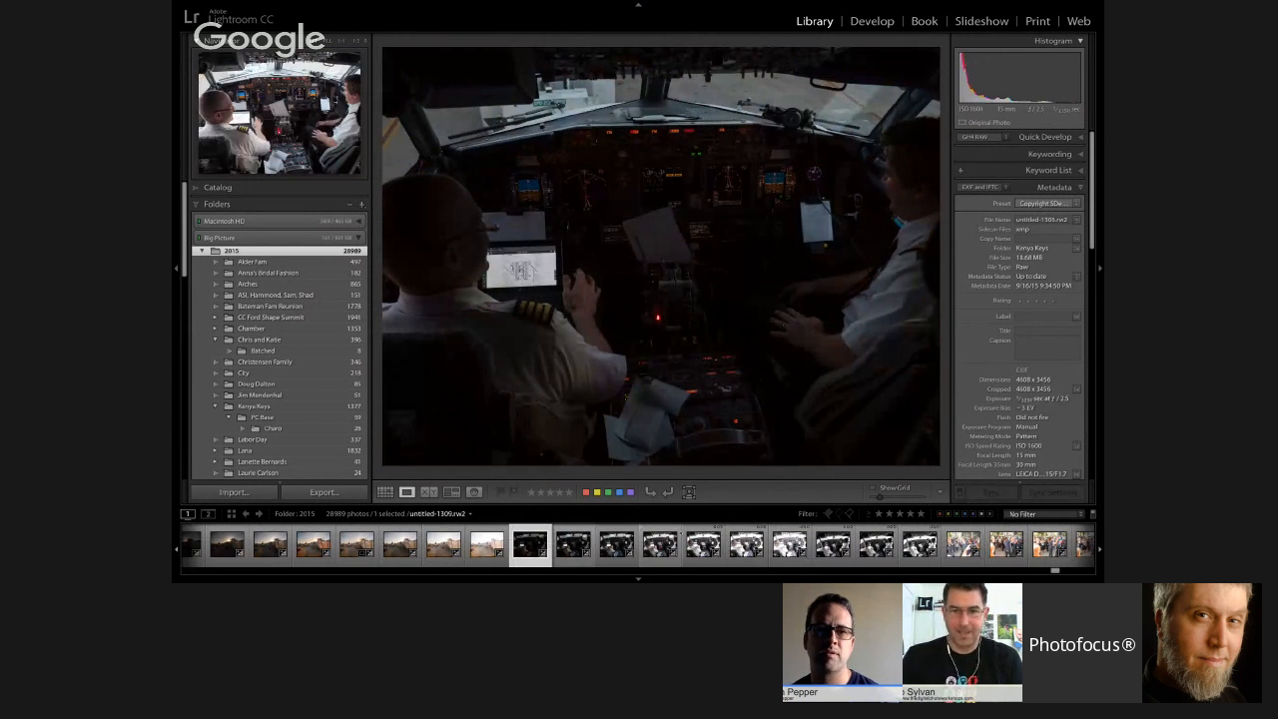
key("Right")
key("Right")
key("Right")
key("Right")
key("Right")
key("Right")
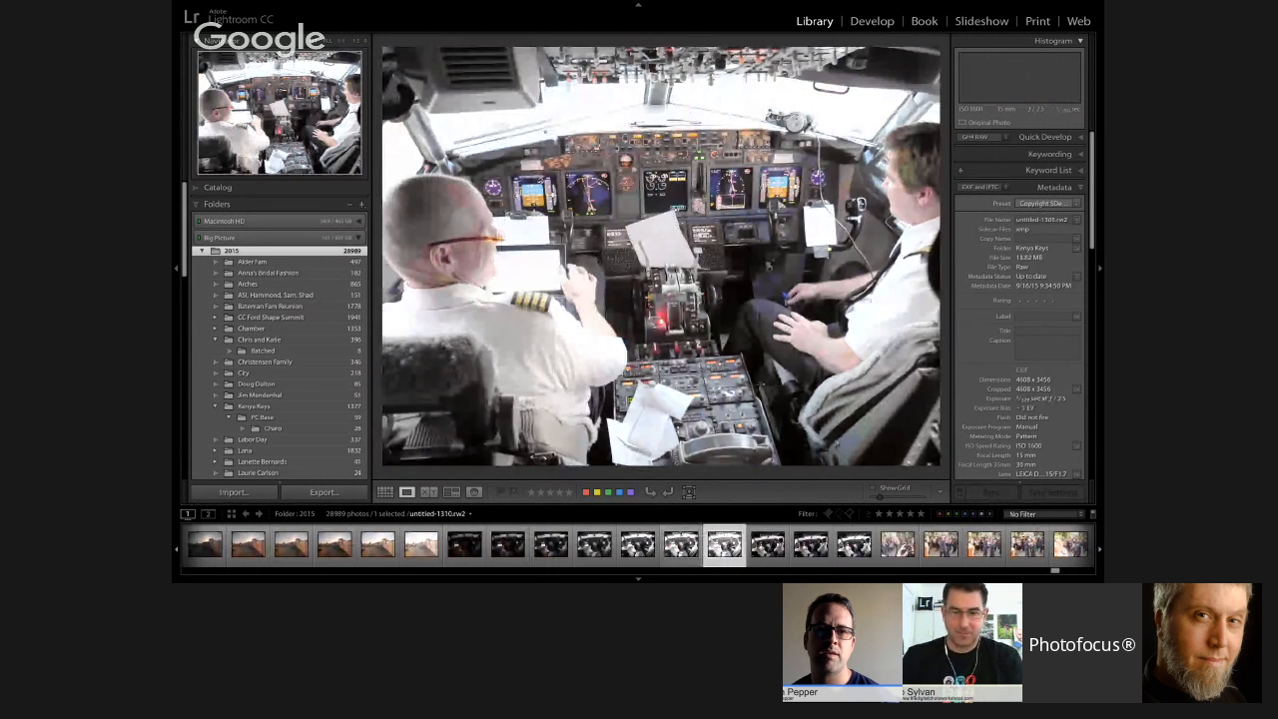
Step: Look back through the cockpit exposures and earlier filmstrip photos, and switch to the Google+ Hangouts window in Chrome
key("Left")
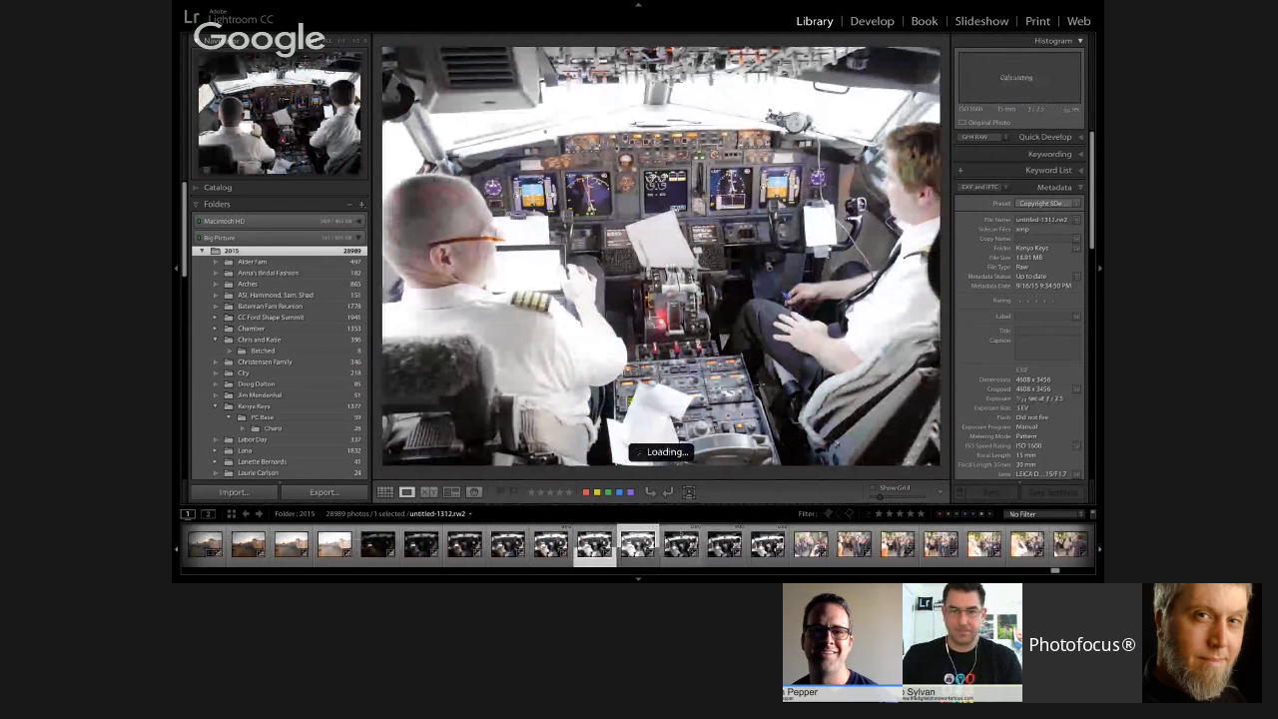
key("Left")
key("Left")
key("Left")
key("Left")
key("Left")
key("Left")
key("Left")
key("Left")
key("Left")
key("Left")
key("Left")
key("Left")
key("Left")
key("Left")
key("Left")
key("Left")
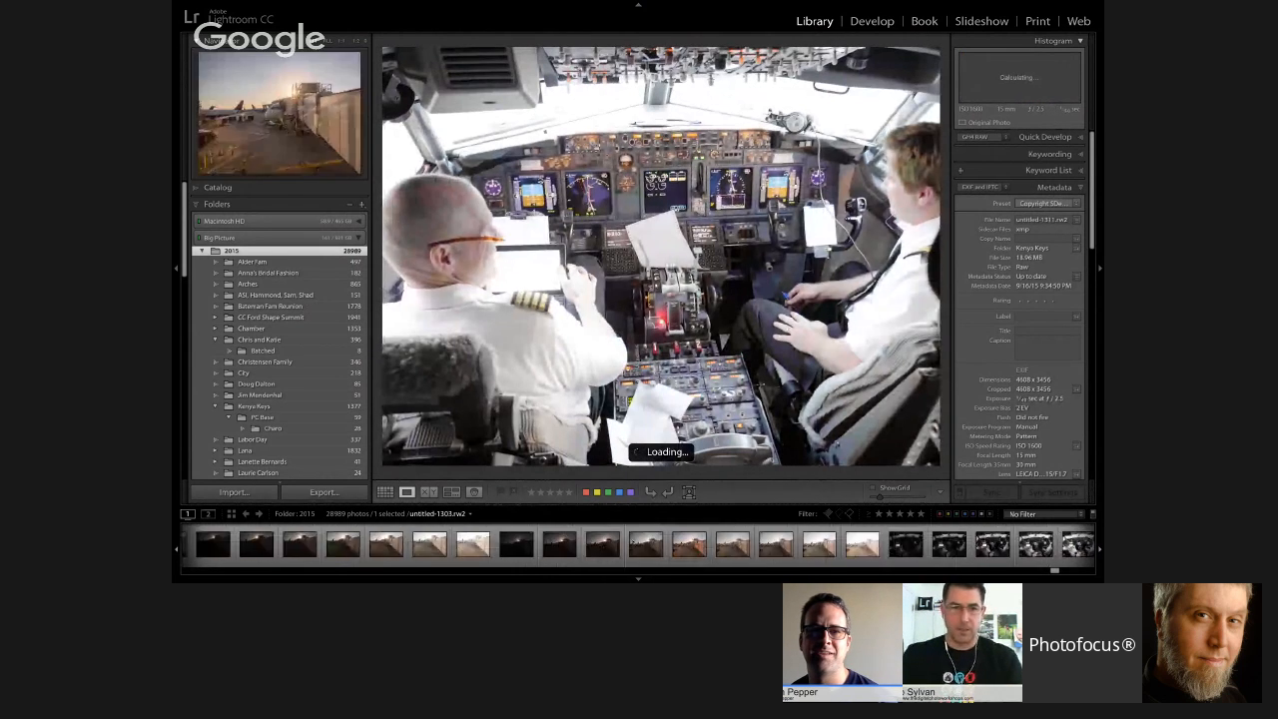
key("Left")
key("Left")
key("Left")
key("Left")
key("Left")
key("Left")
key("Left")
key("Left")
key("Left")
key("Left")
key("Left")
key("Left")
key("Left")
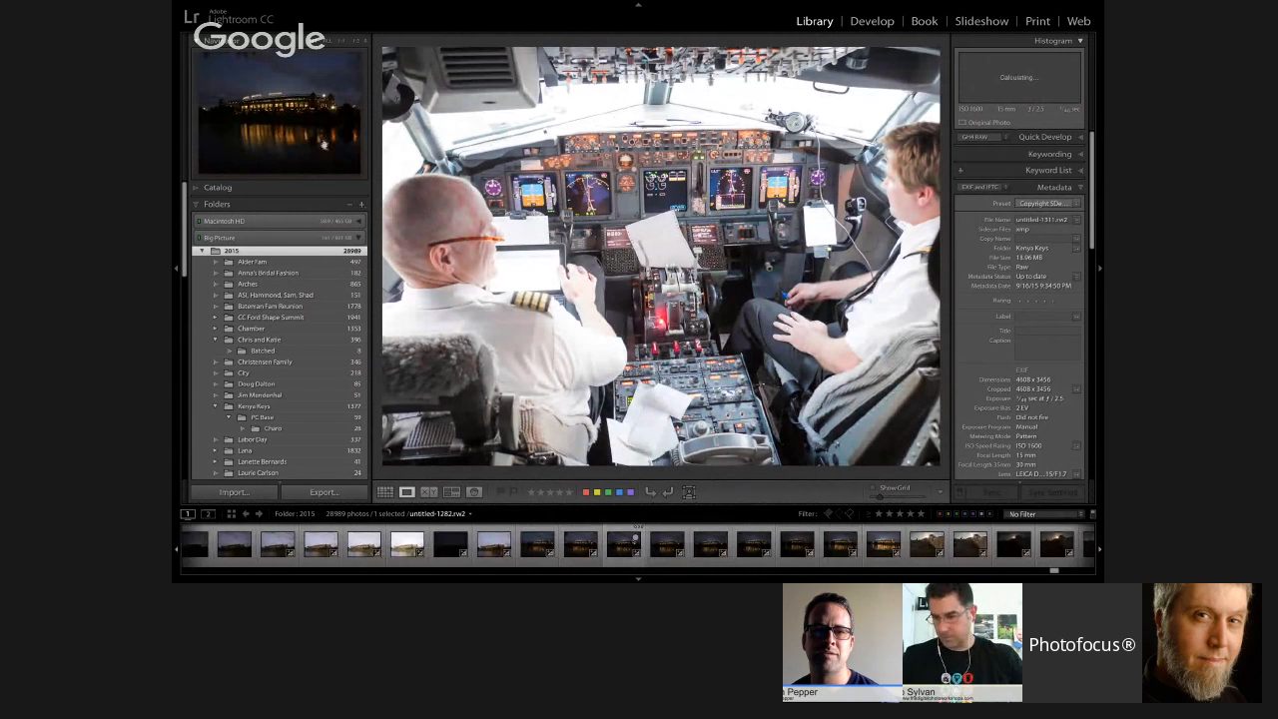
key("super+Tab")
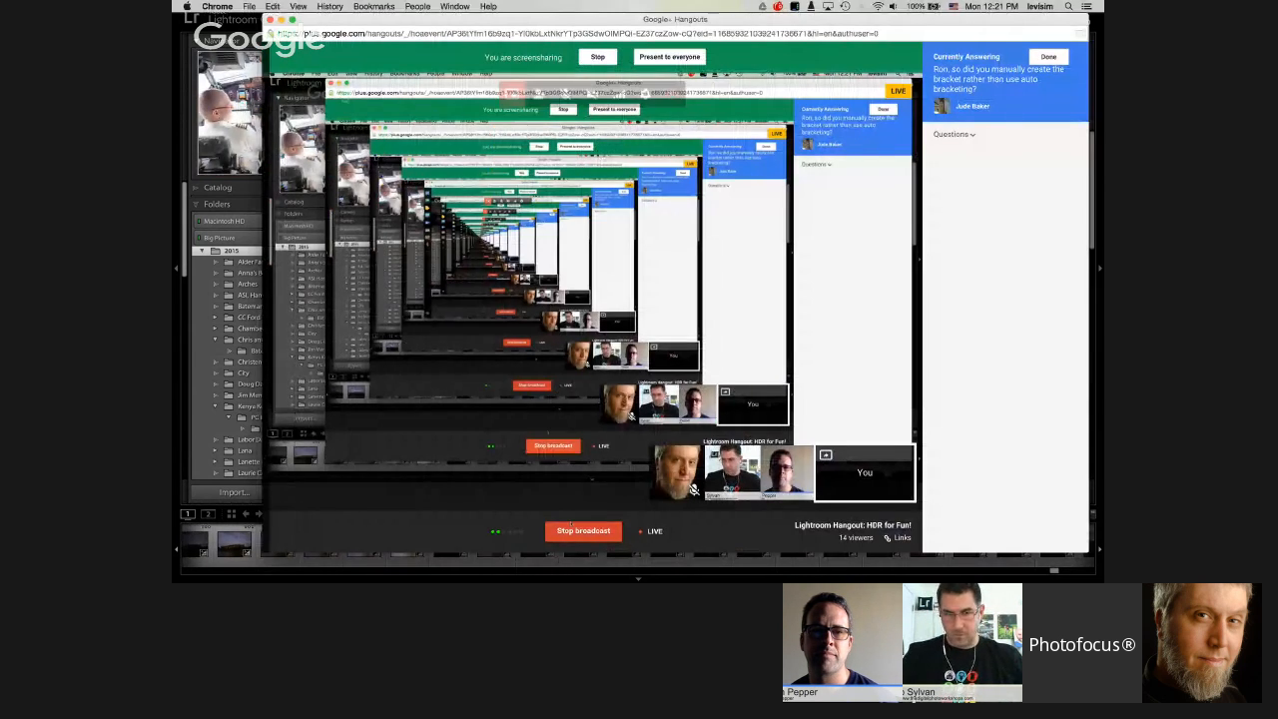
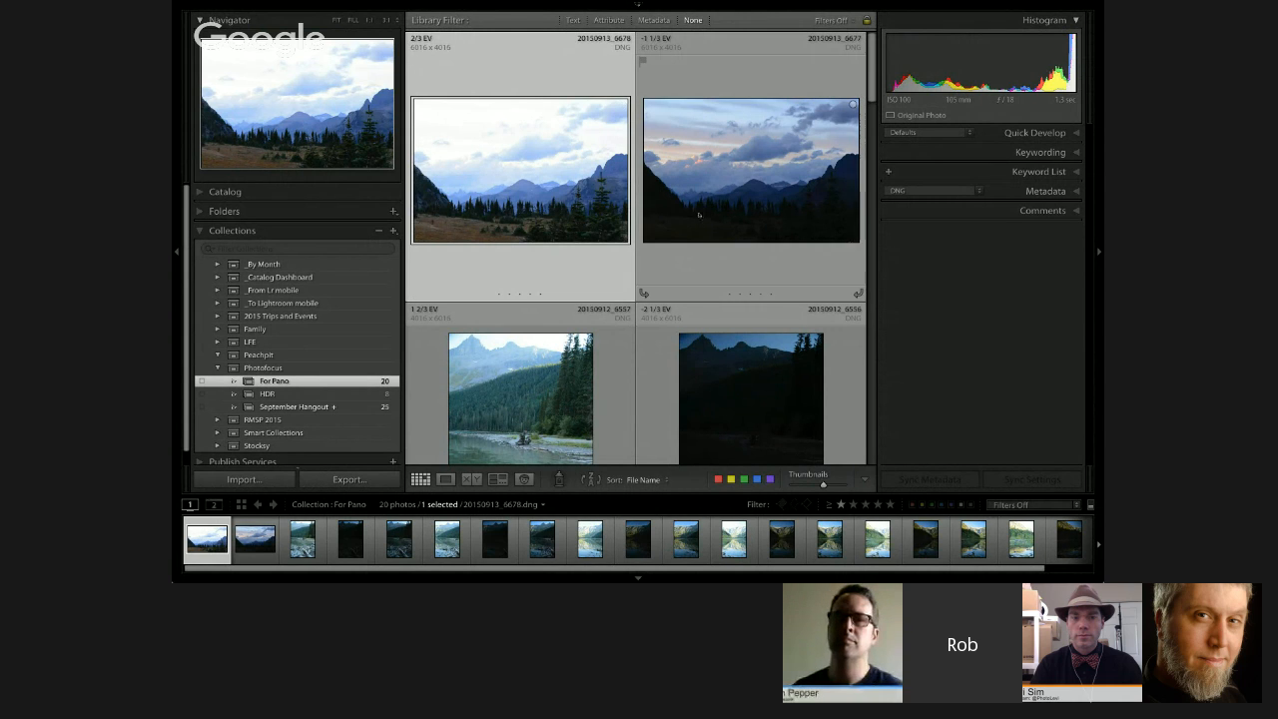
Step: Compare mountain exposures 20150913_6677.dng and 20150913_6678.dng enlarged, and select both together in the grid
double_click(705, 272)
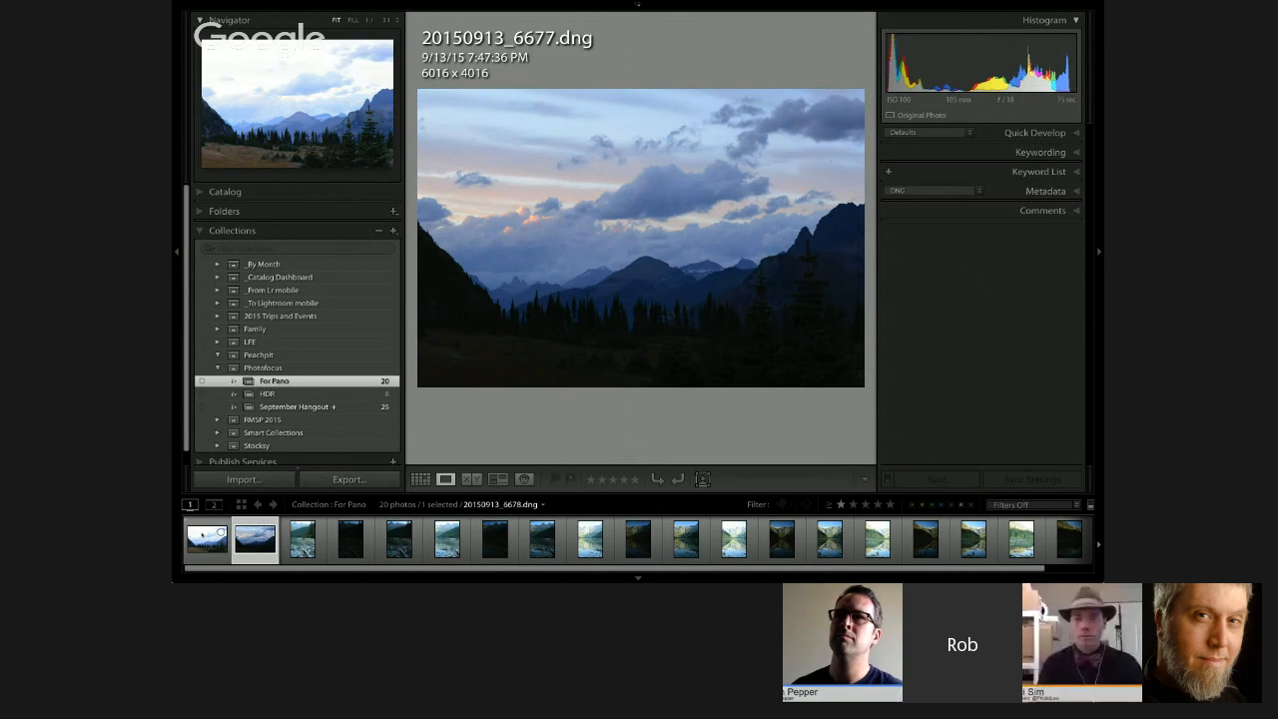
left_click(210, 539)
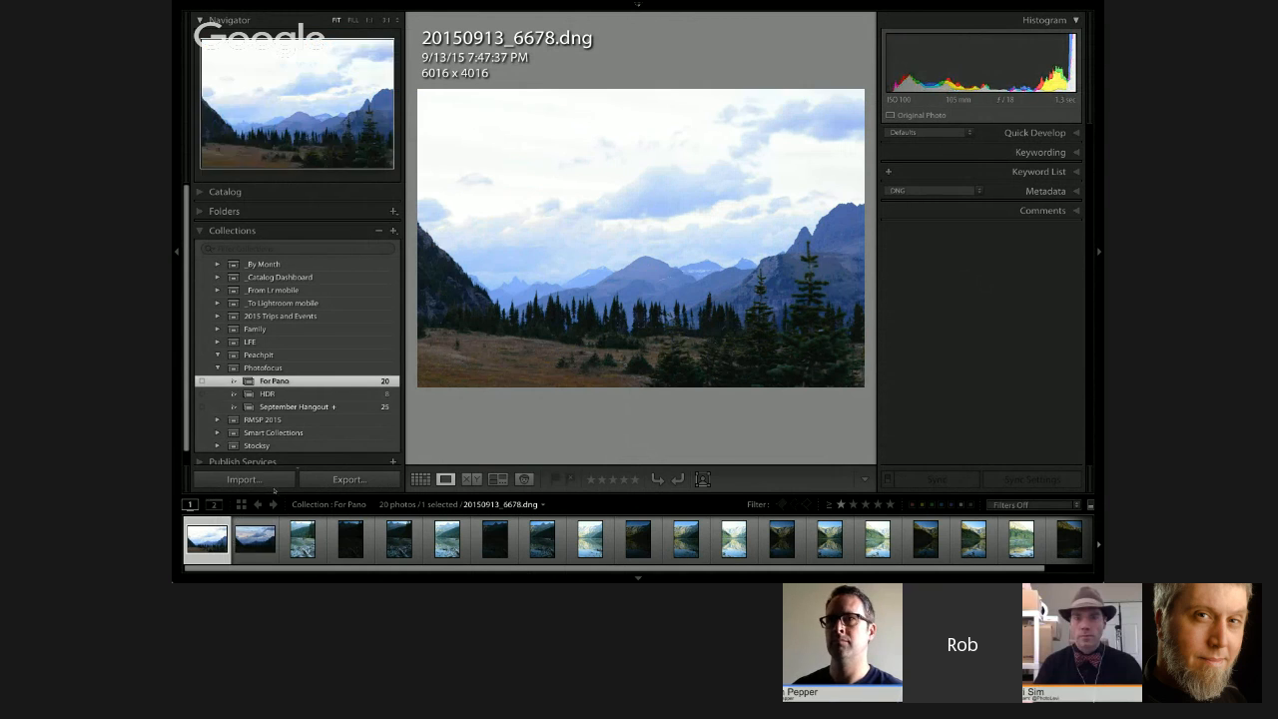
left_click(268, 536, "shift")
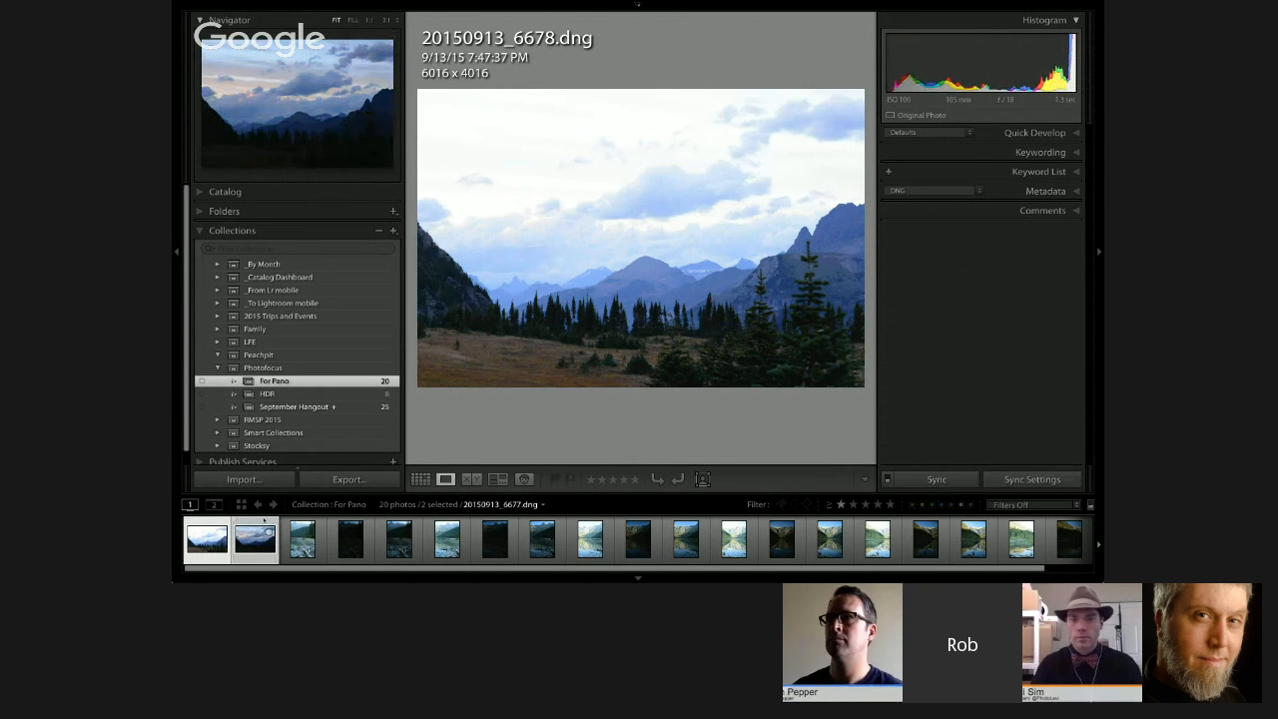
key("g")
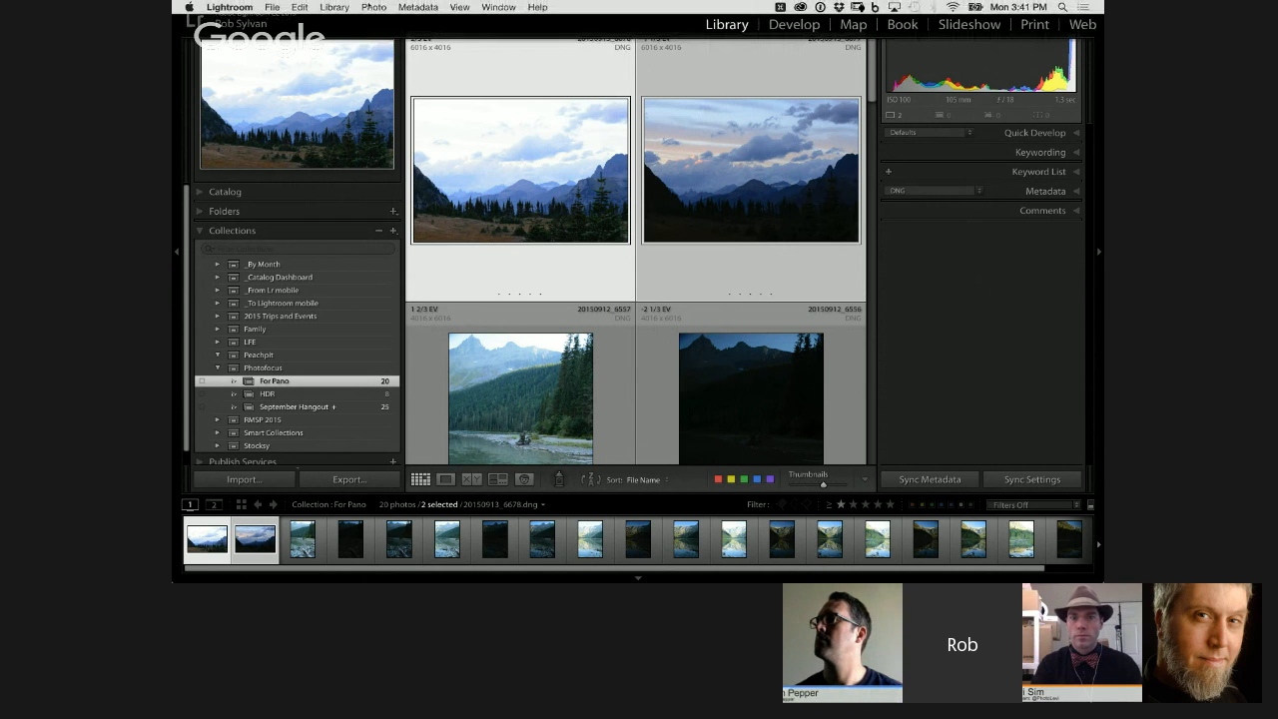
left_click(374, 7)
mouse_move(521, 113)
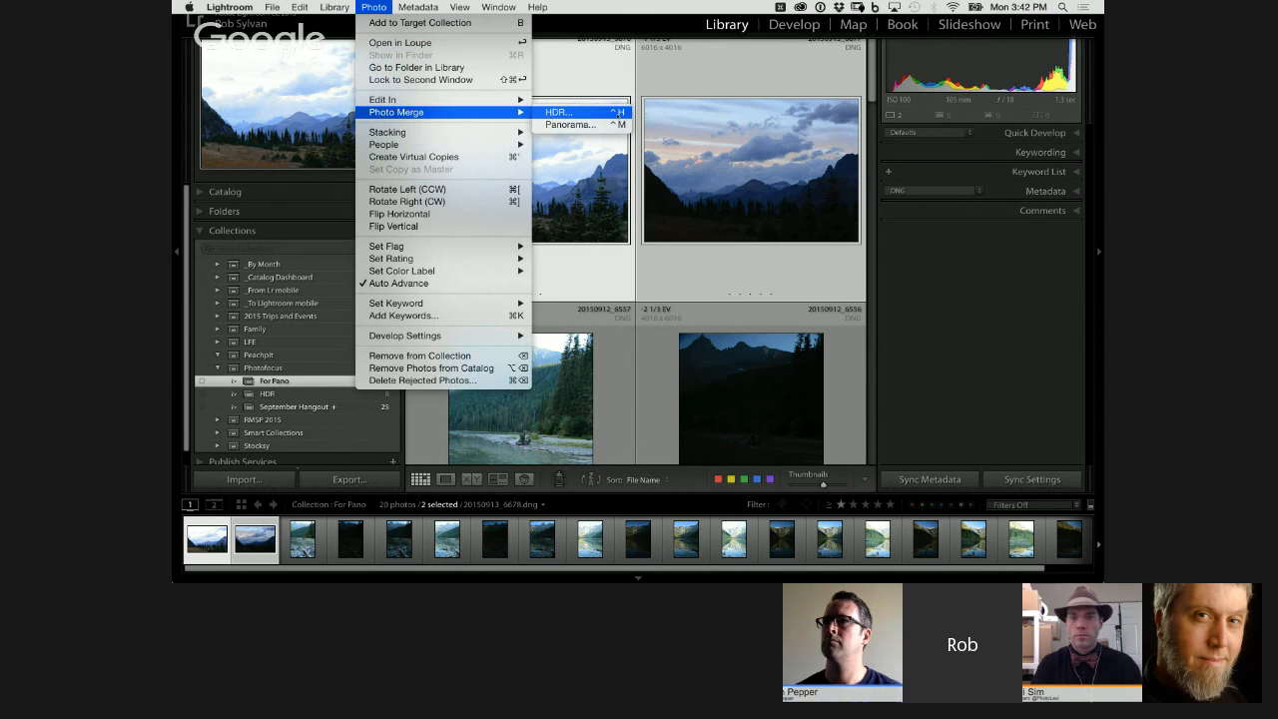
key("shift")
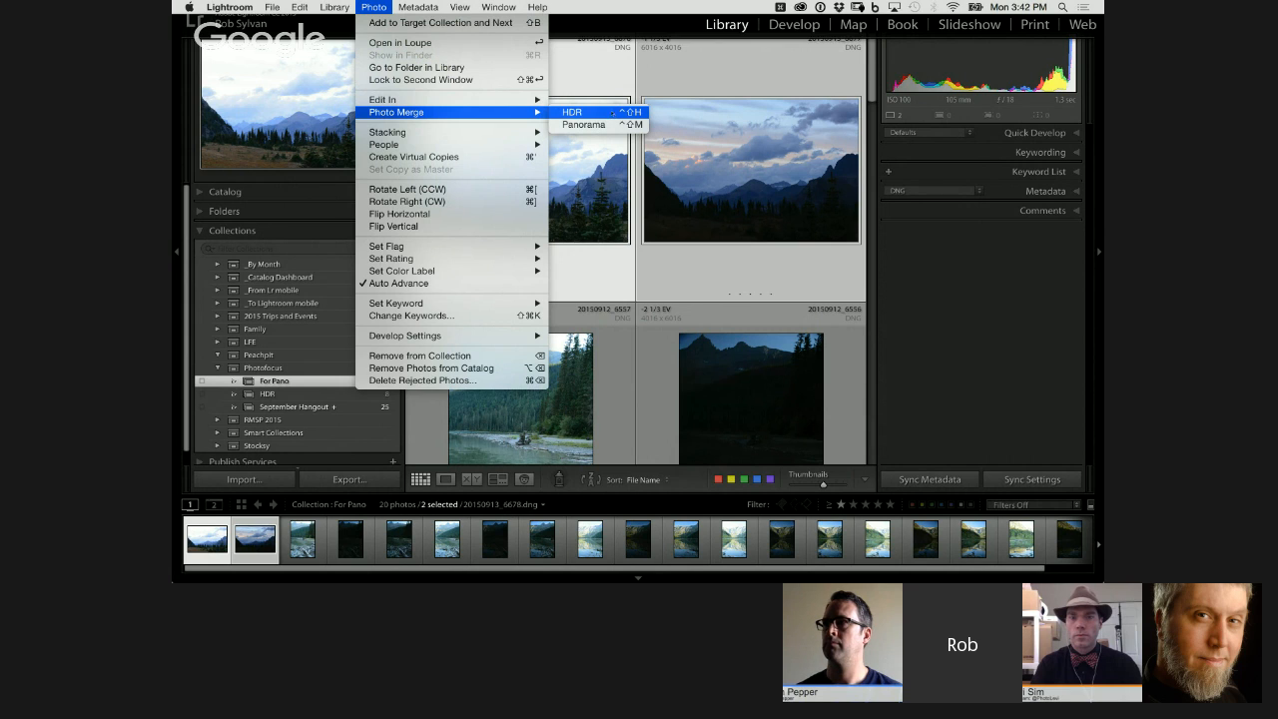
left_click(599, 176)
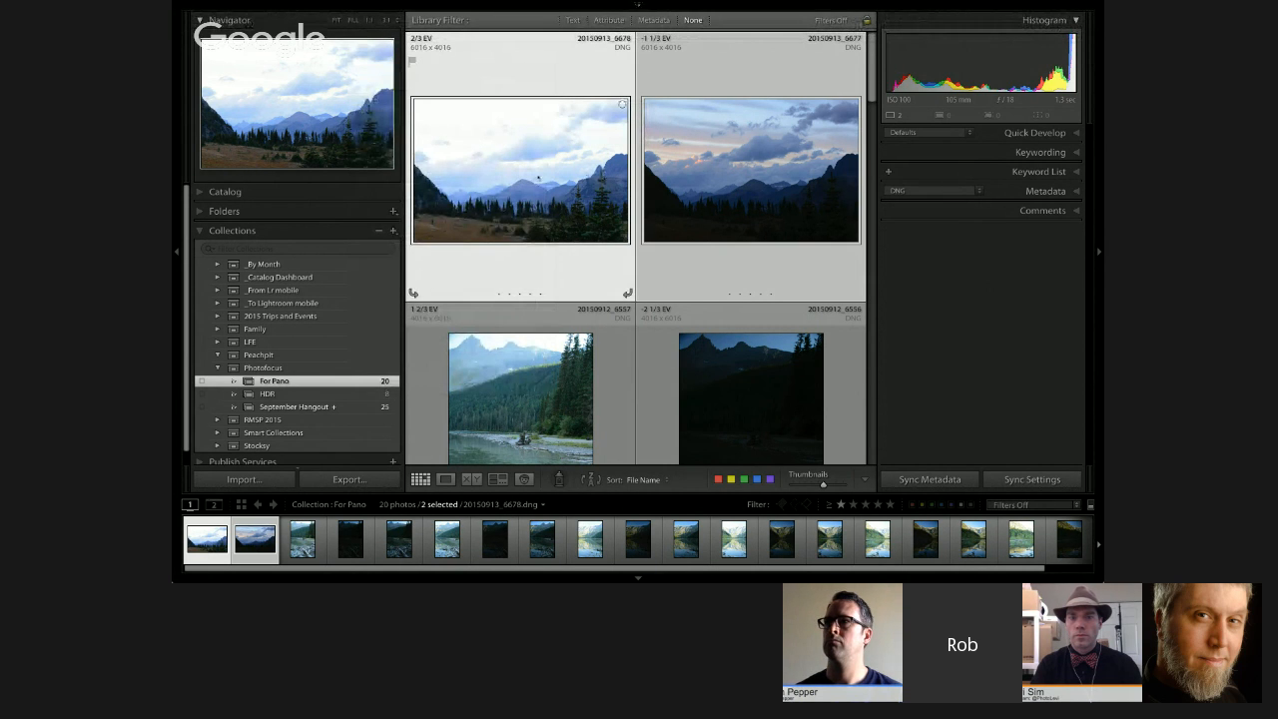
Step: Merge the two selected mountain exposures into an HDR photo, previewing Medium deghosting and settling on a Deghost Amount of None
right_click(538, 177)
mouse_move(669, 290)
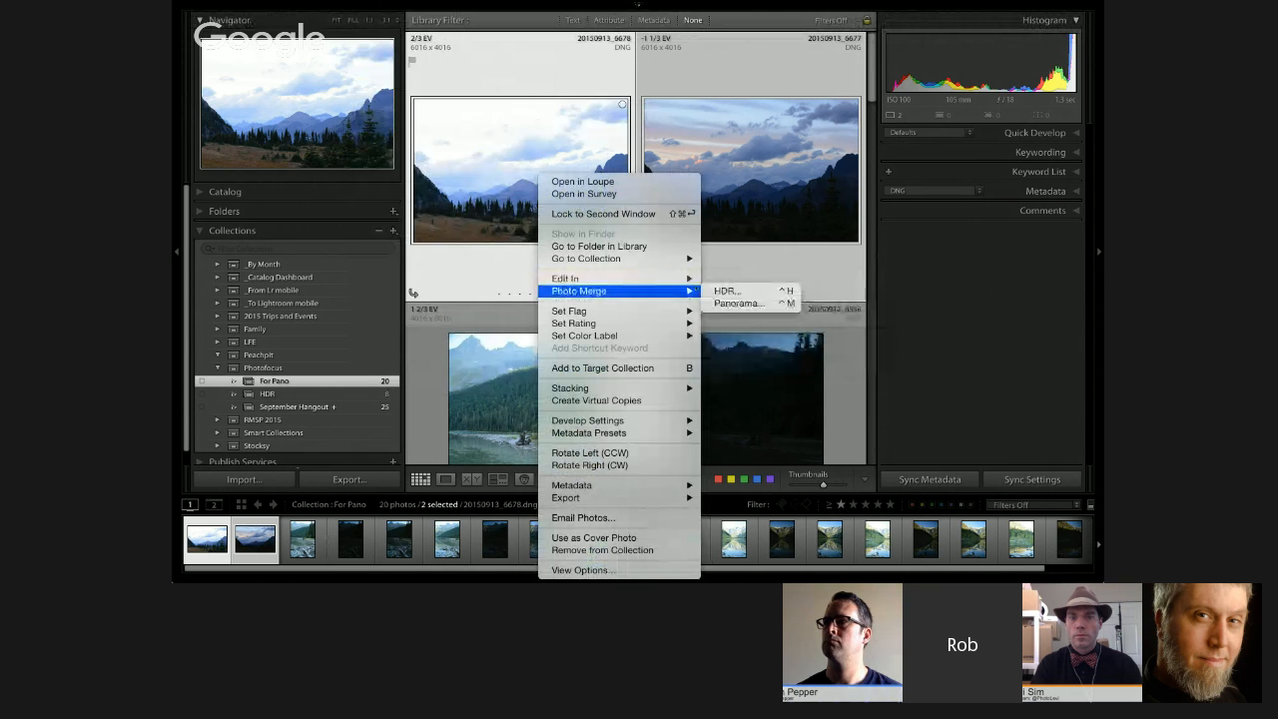
left_click(727, 291)
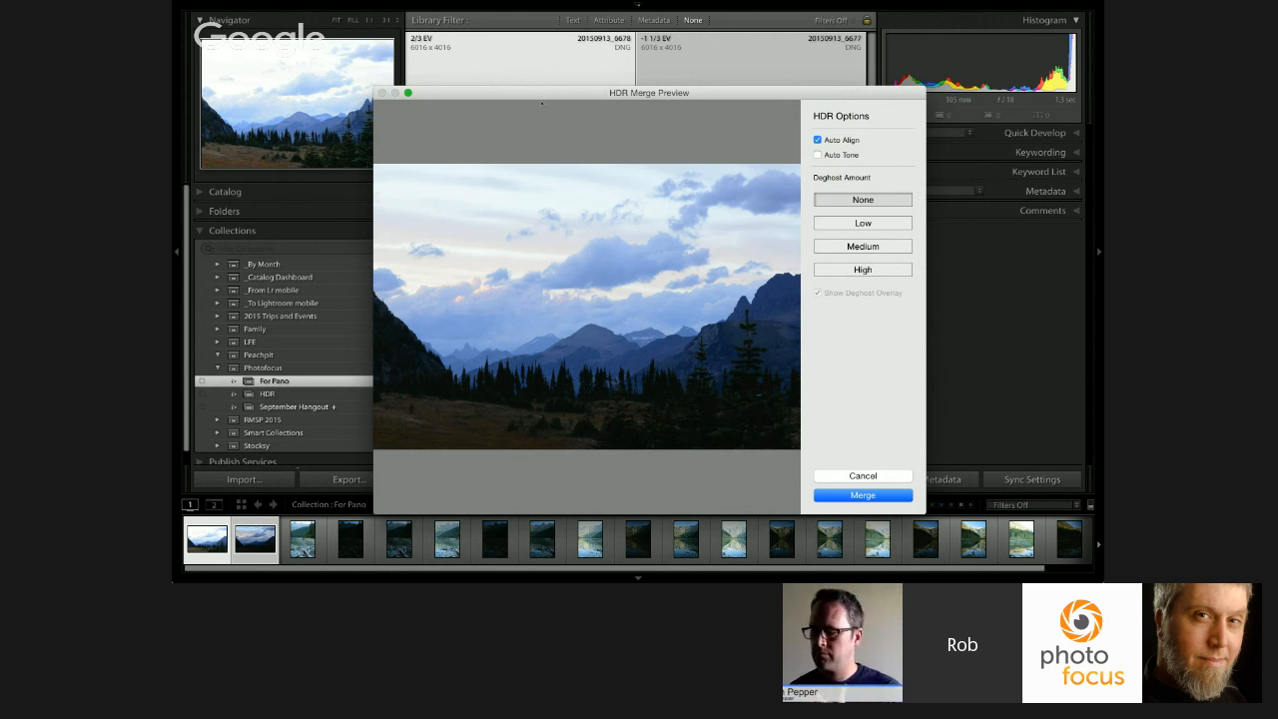
left_click_drag(542, 92, 584, 43)
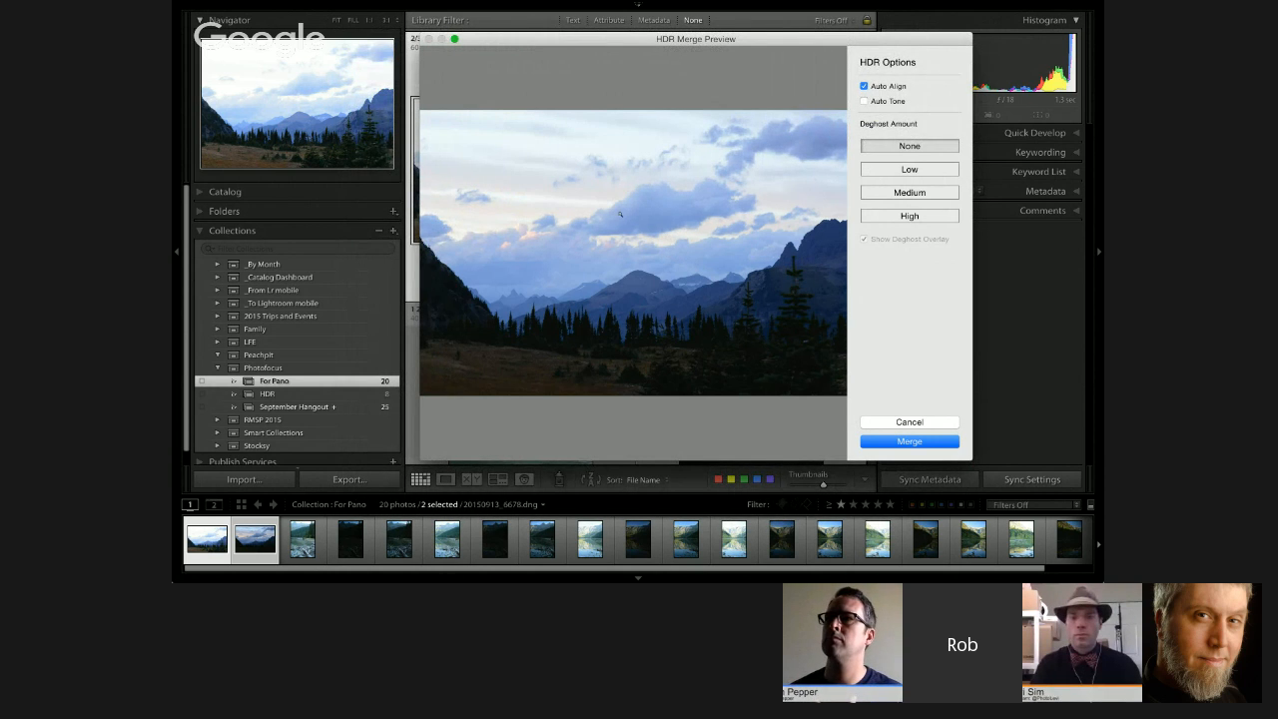
left_click(912, 192)
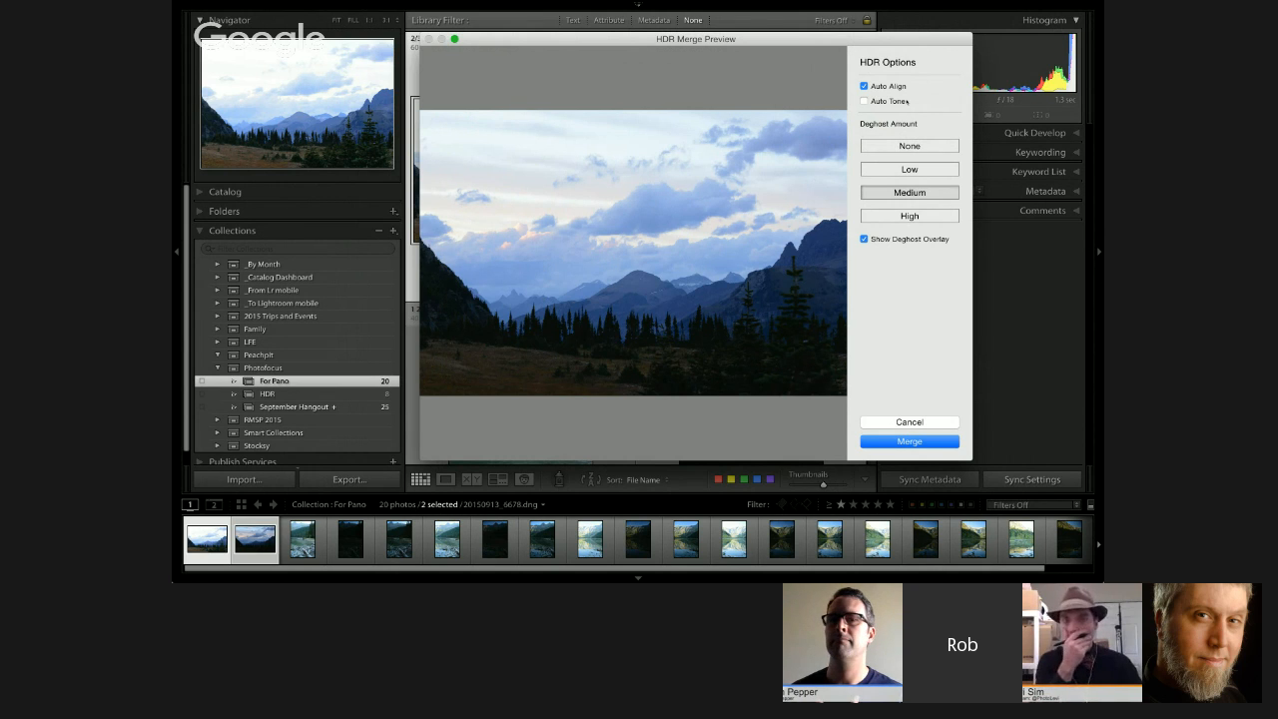
left_click(889, 146)
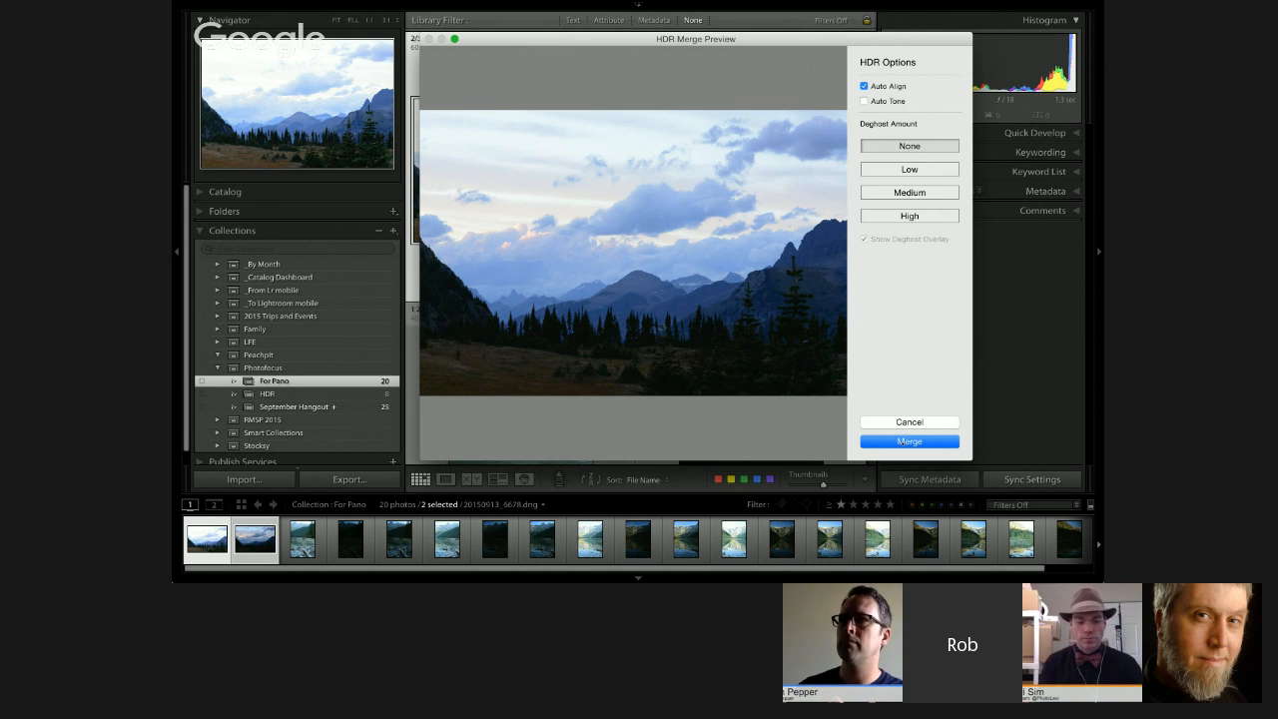
left_click(904, 441)
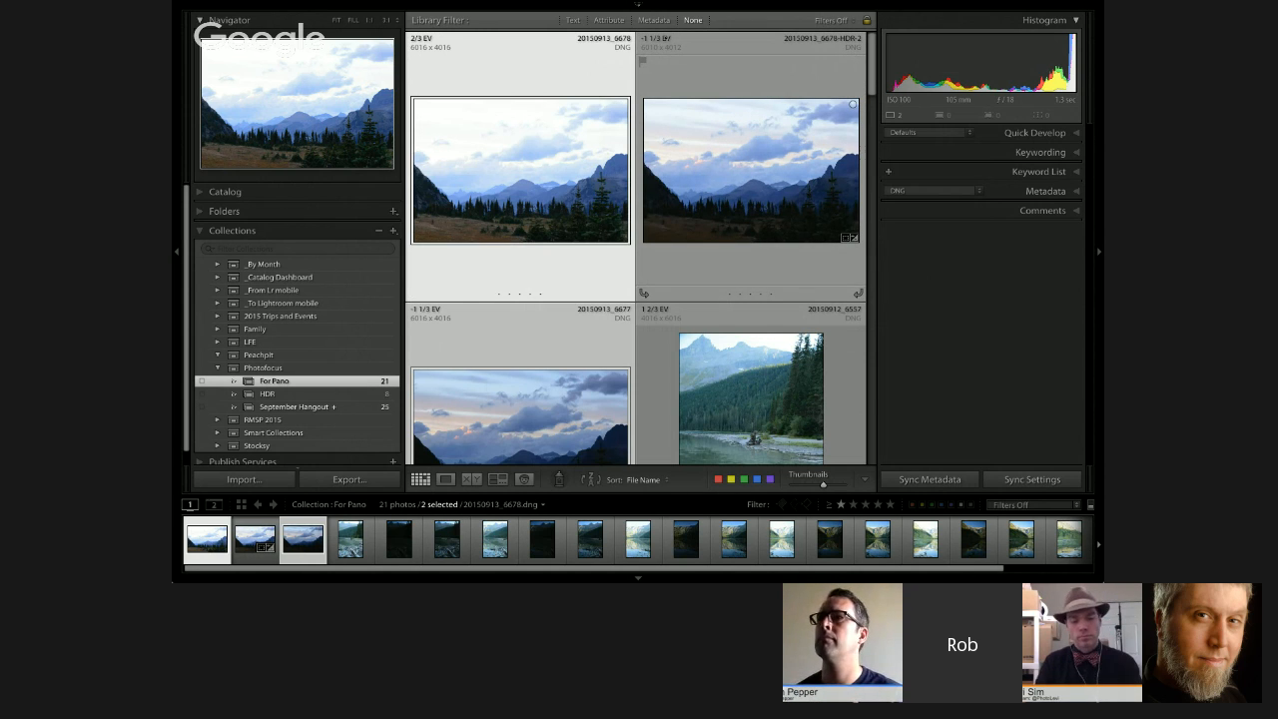
left_click(655, 38)
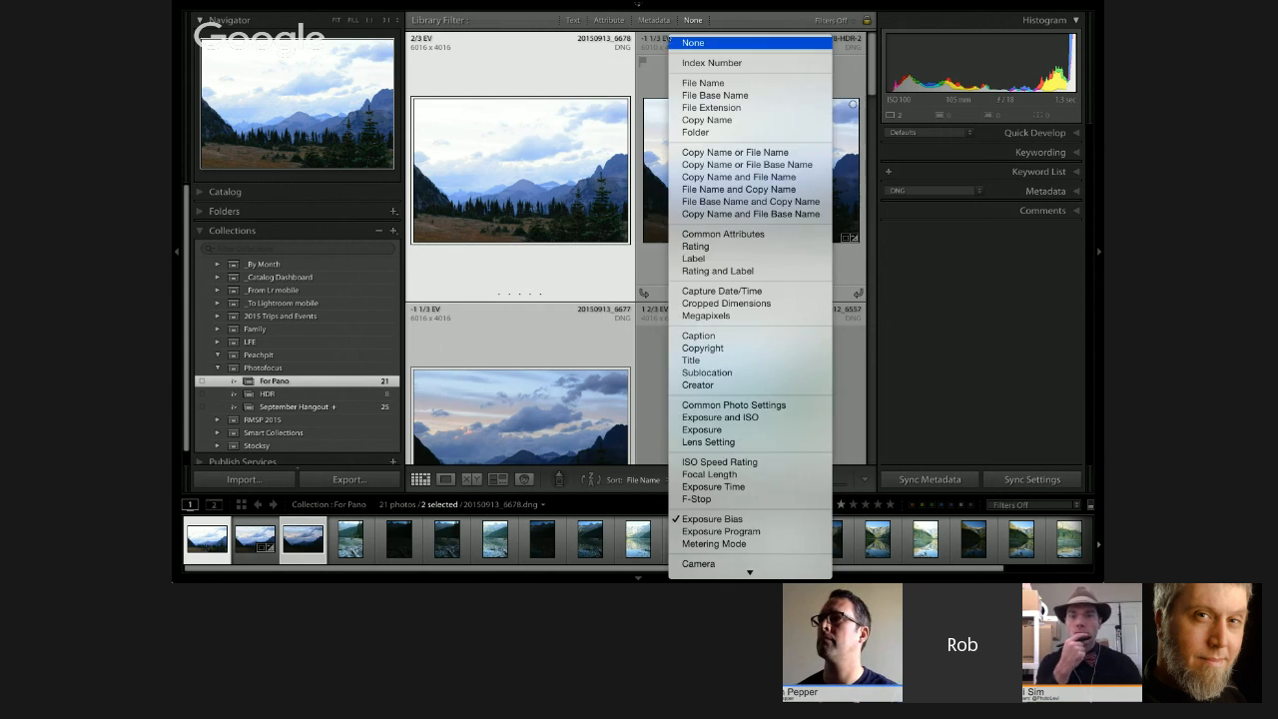
key("Escape")
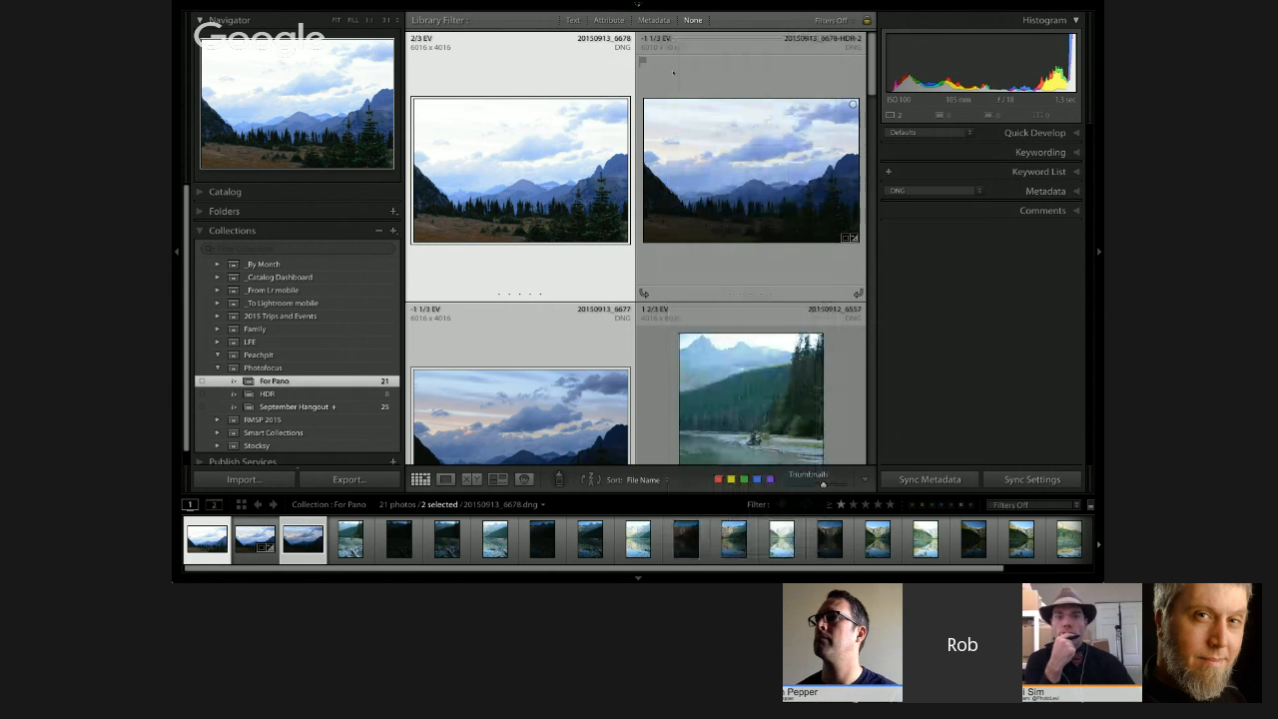
left_click(656, 38)
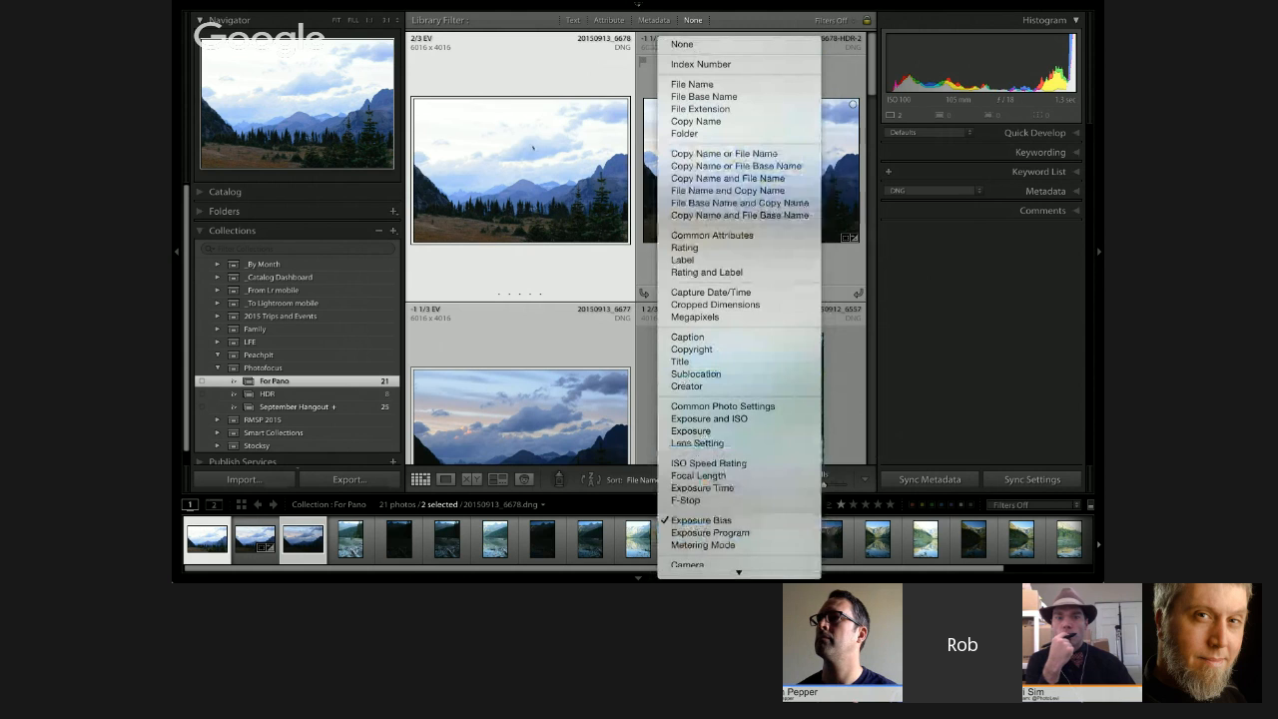
left_click(532, 148)
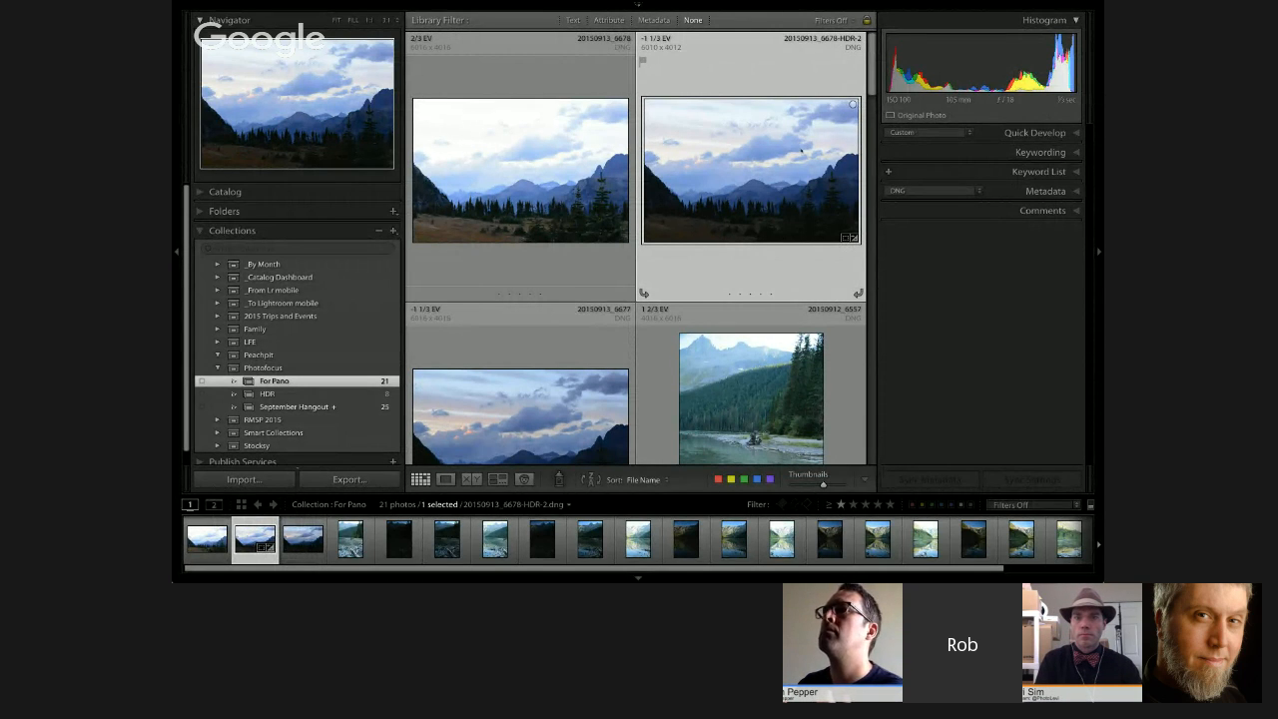
Step: Select the merged photo 20150913_6678-HDR-2.dng, open it in the Develop module and hide its photo information overlay
key("d")
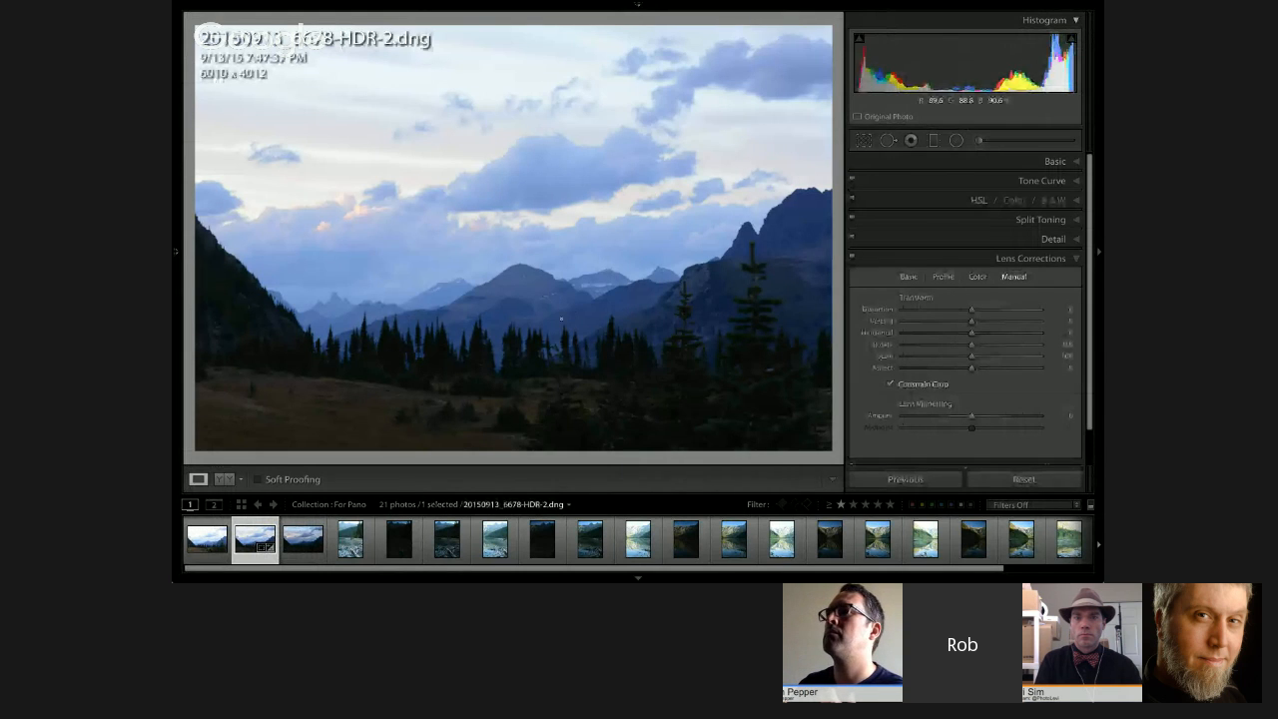
left_click(927, 262)
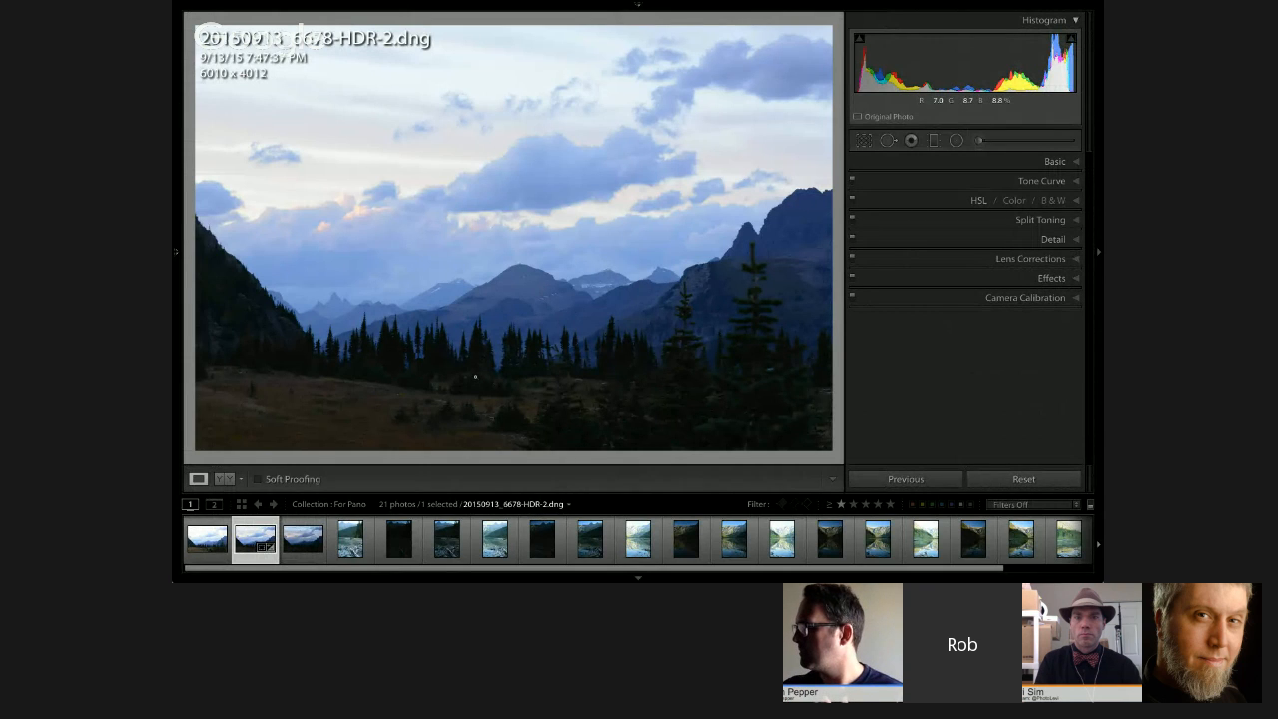
key("i")
key("i")
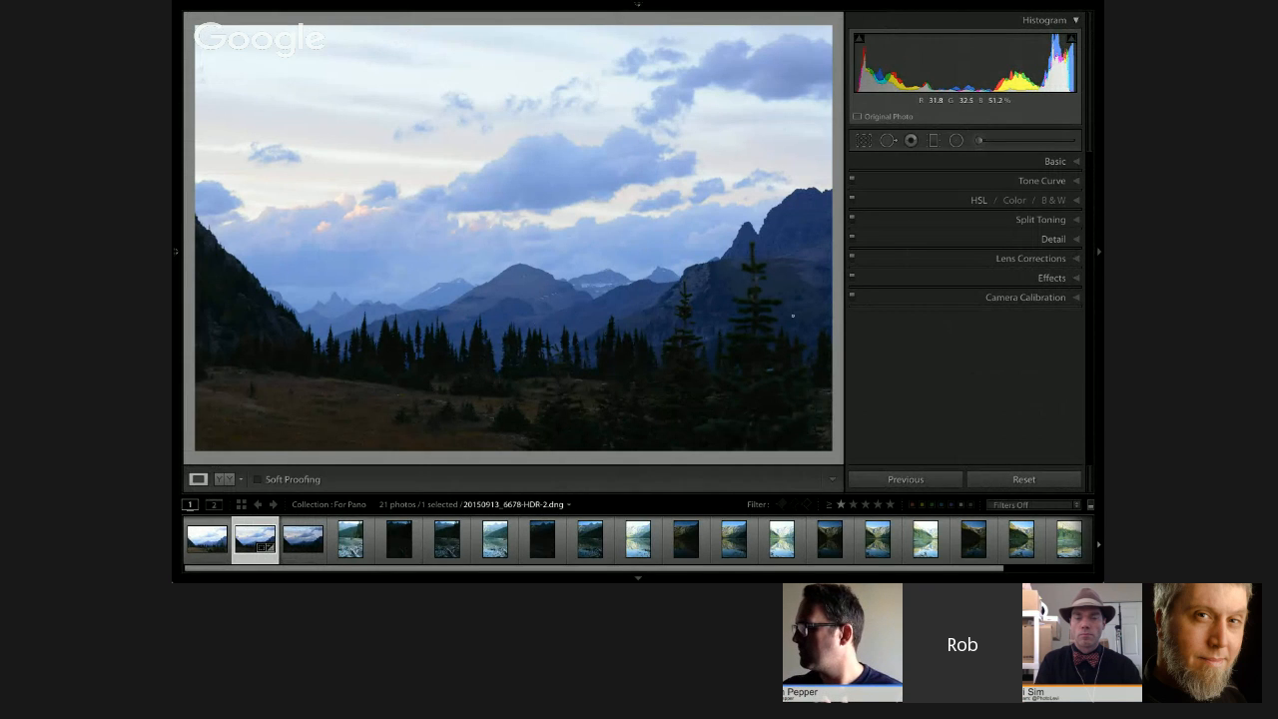
Step: Set the merged HDR photo's camera calibration profile to Camera Landscape
left_click(993, 297)
scroll(993, 299, "down", 2)
left_click(983, 295)
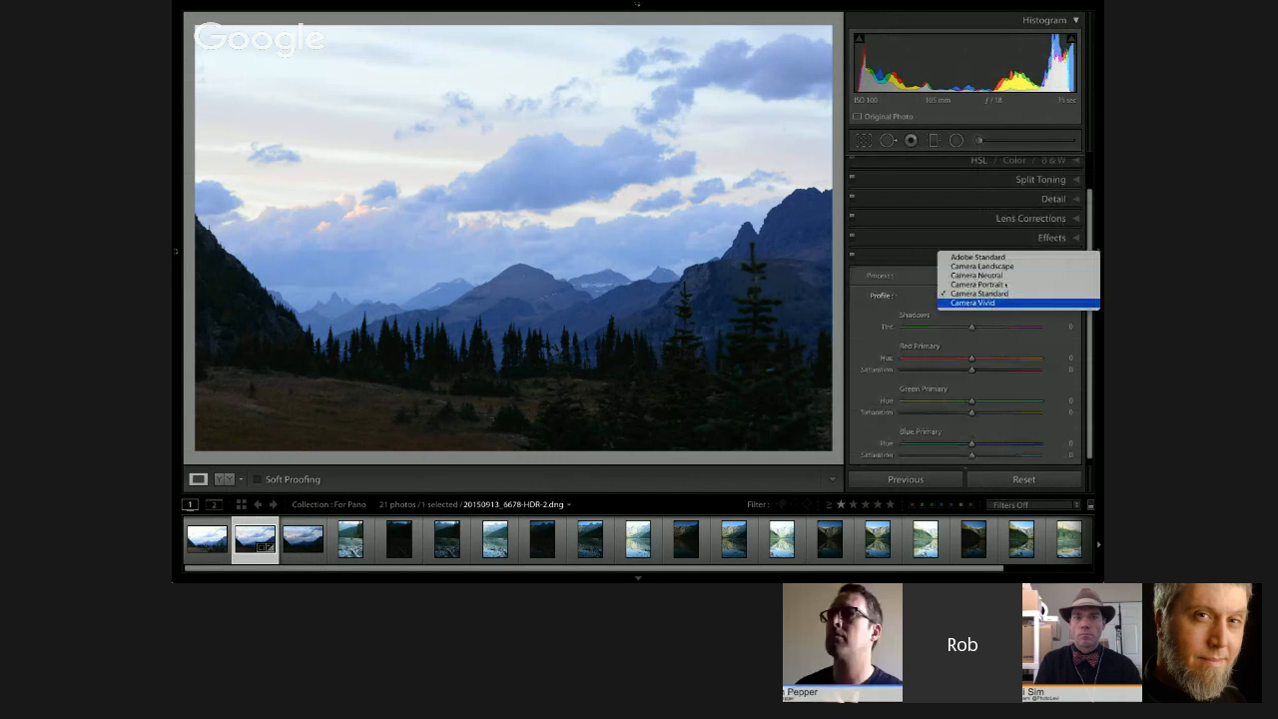
left_click(983, 266)
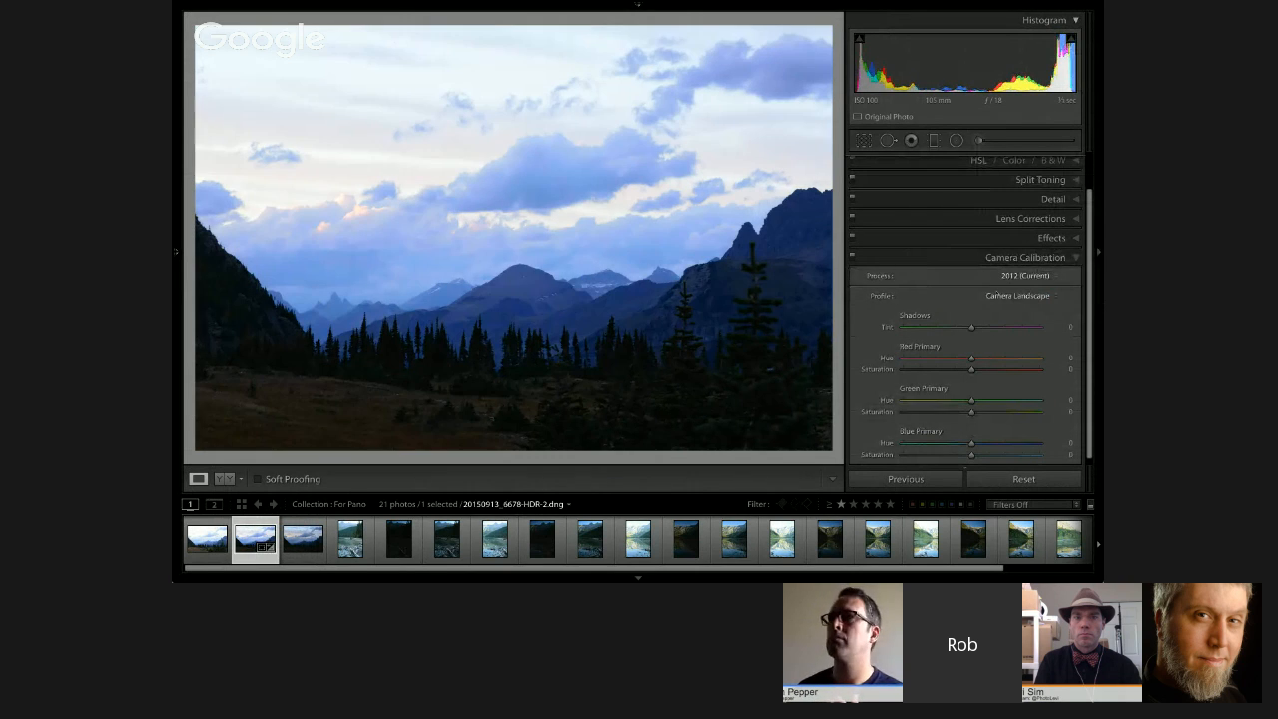
Step: Review the merged photo's basic lens corrections and the lens profile applied to it
left_click(1030, 218)
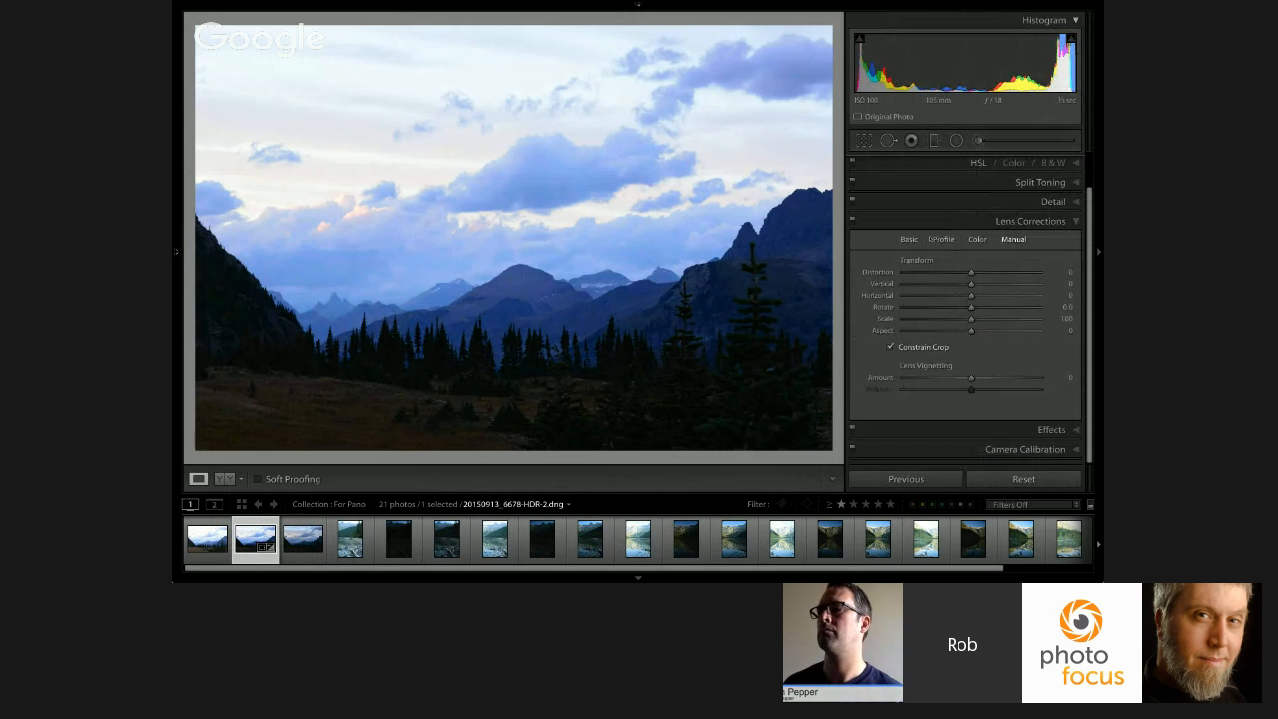
left_click(909, 239)
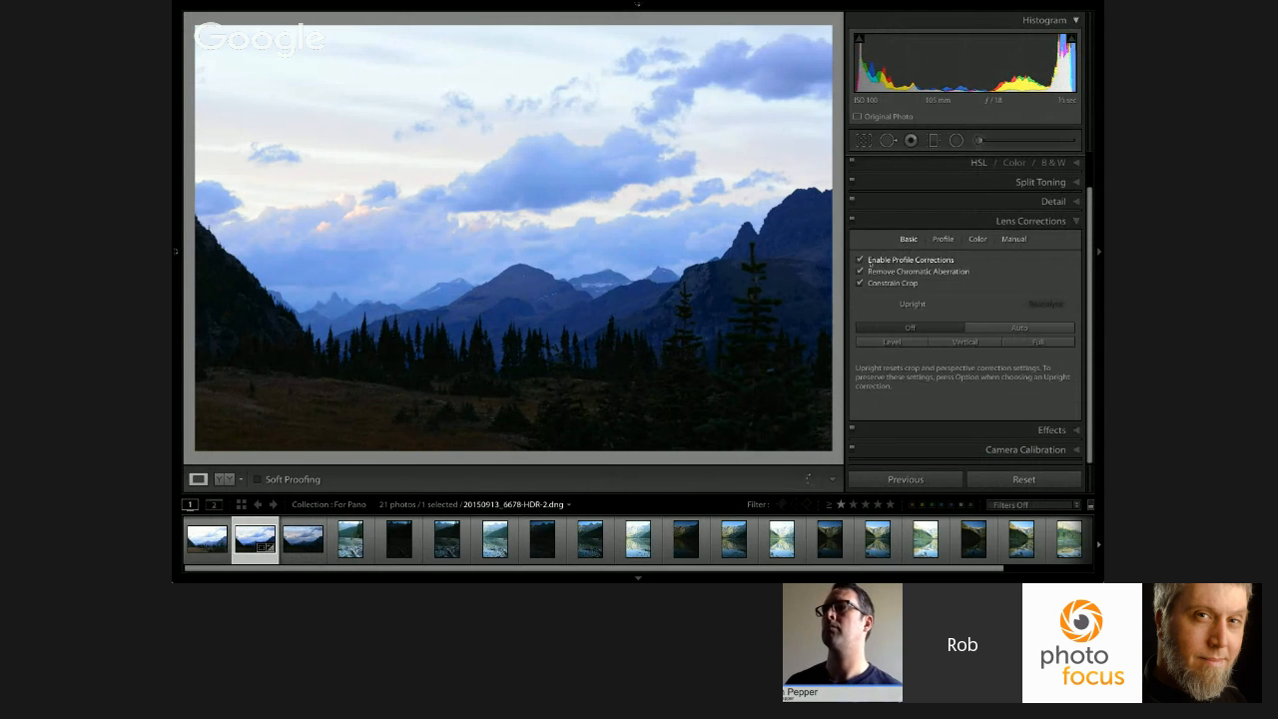
left_click(944, 239)
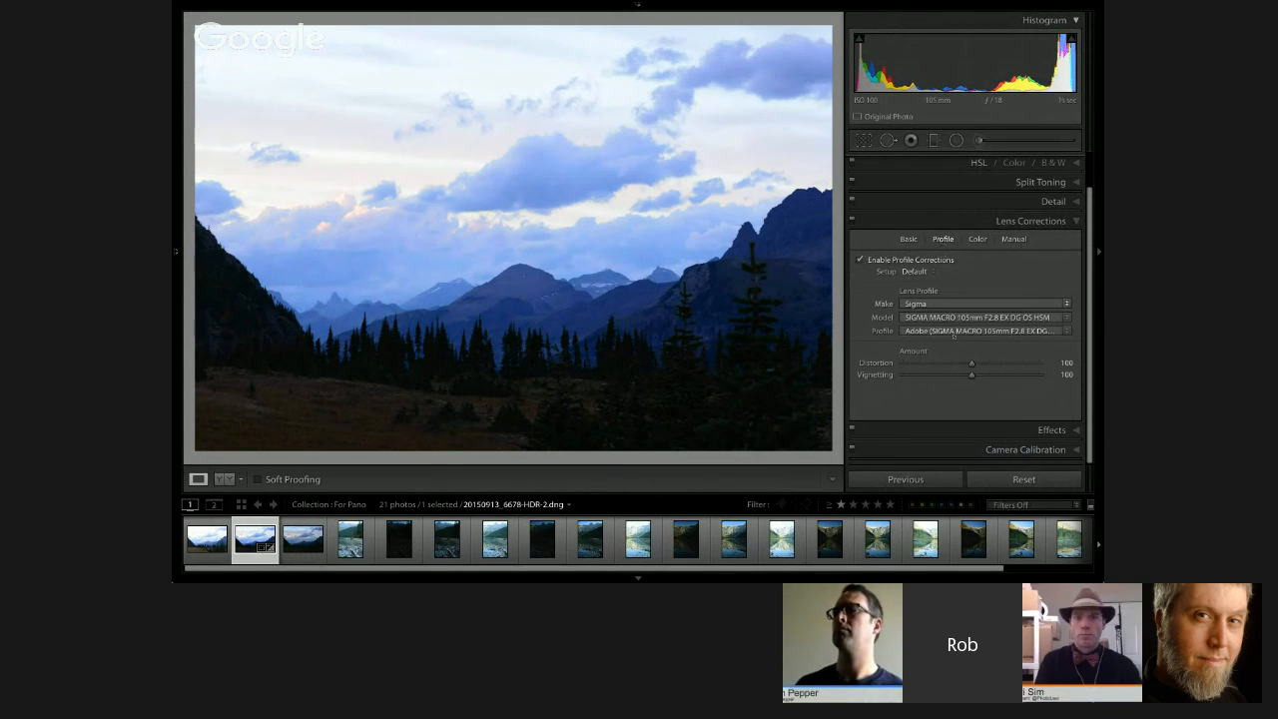
left_click(946, 218)
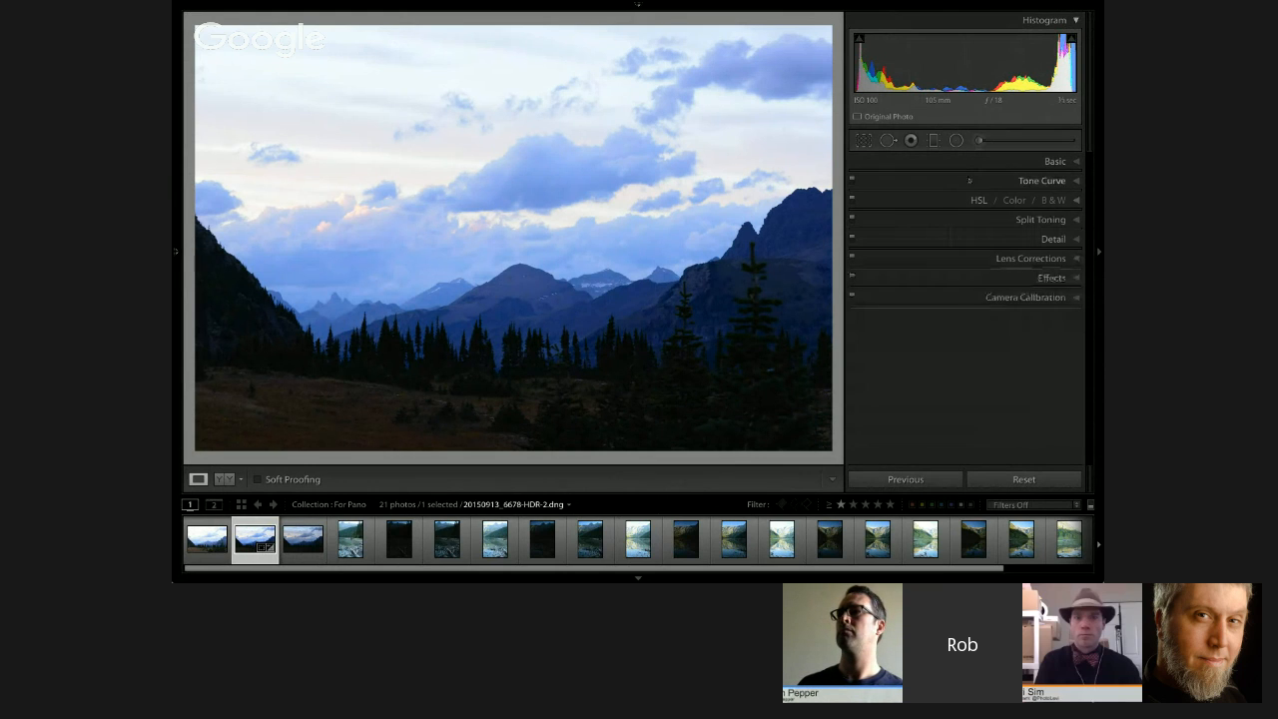
Step: Set the merged HDR photo's white balance to Daylight
left_click(987, 163)
left_click(1036, 202)
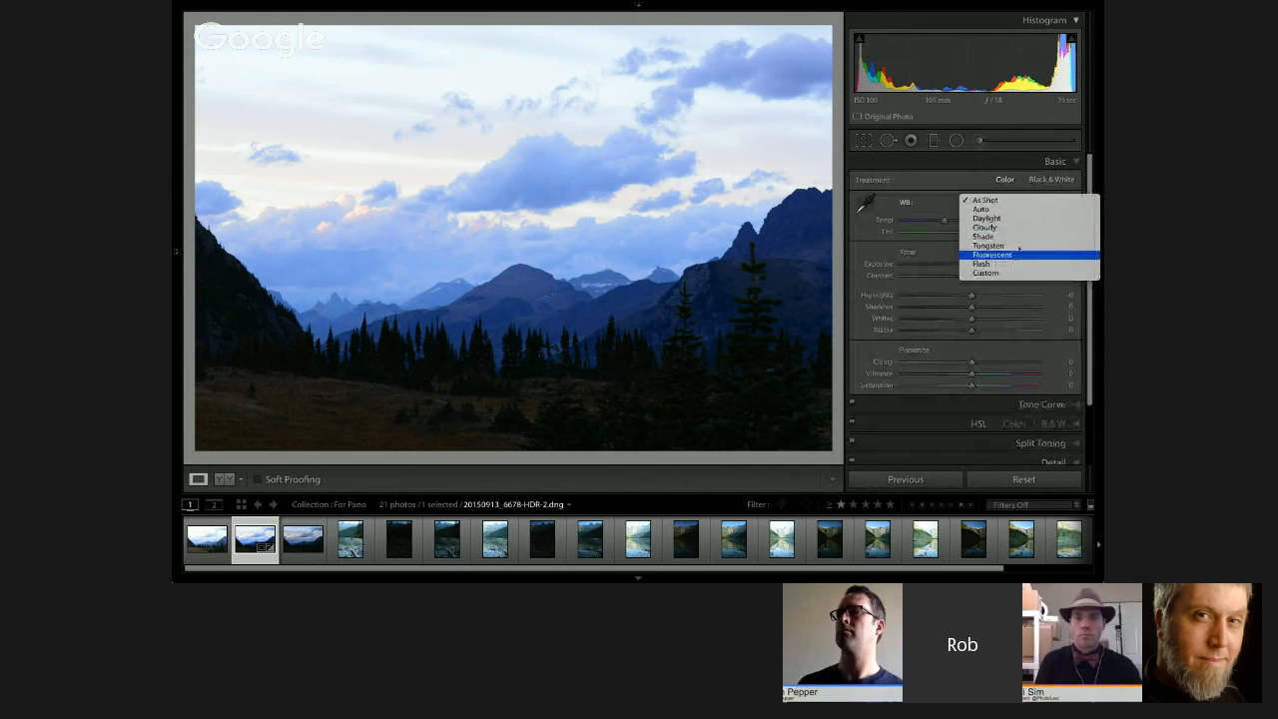
left_click(1009, 219)
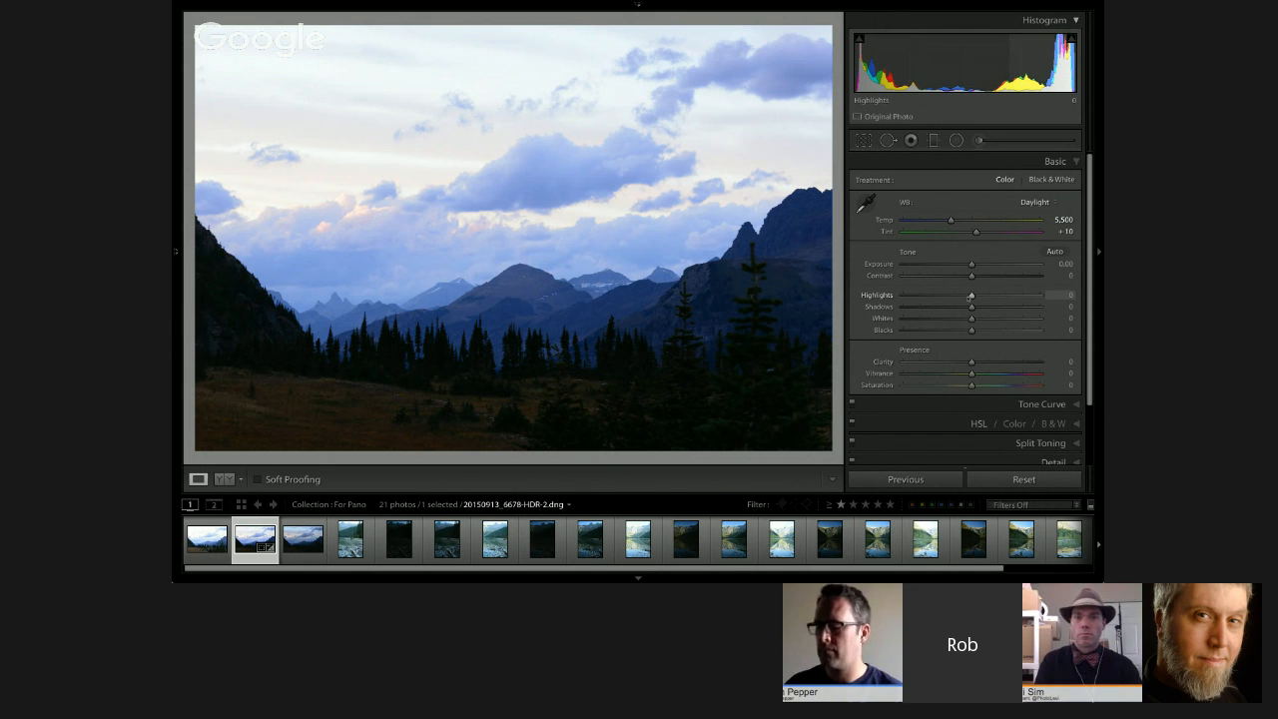
Step: Adjust the merged photo's tone to Highlights −83, Shadows +44, Whites −4 and Blacks −22
left_click_drag(971, 295, 913, 296)
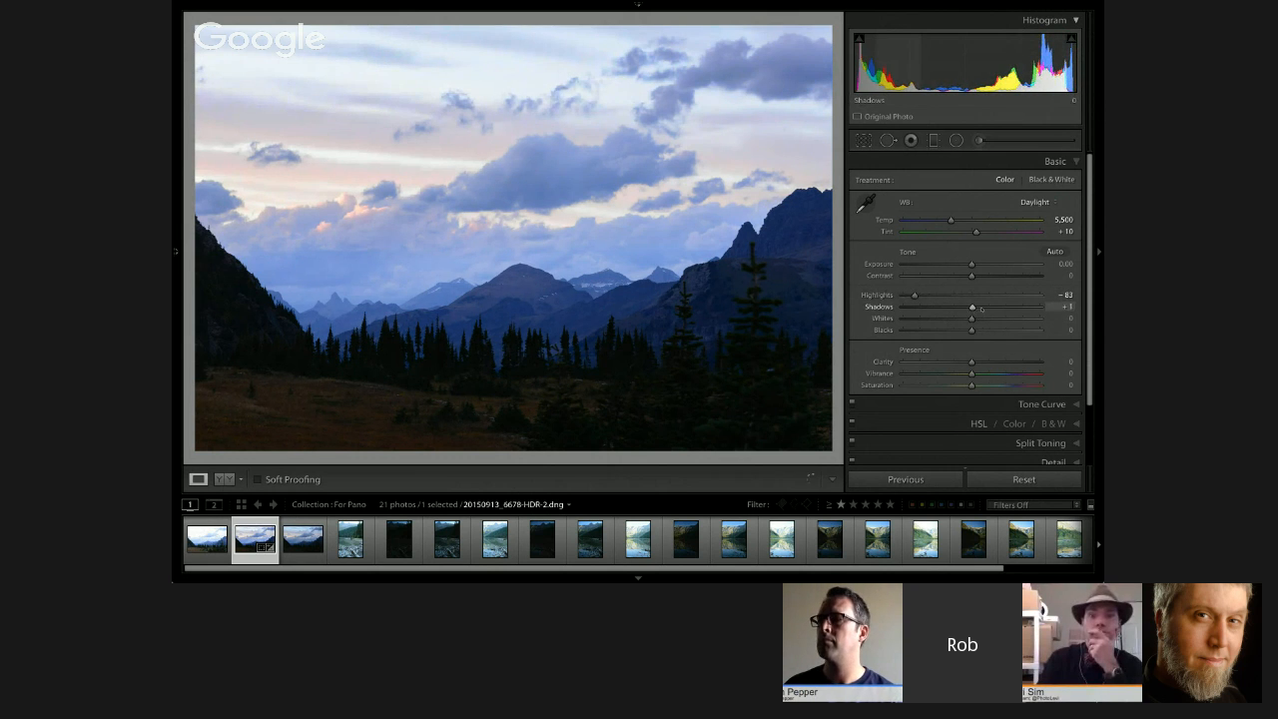
left_click_drag(982, 309, 1003, 307)
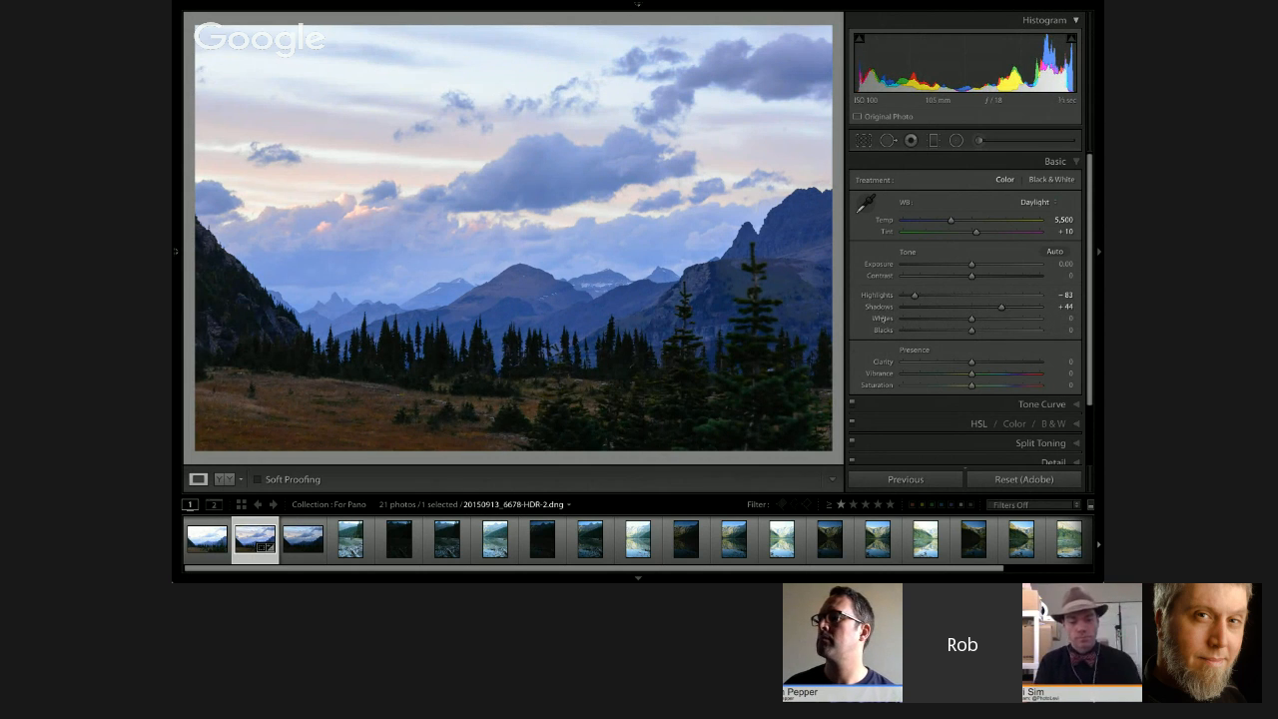
double_click(883, 321, "shift")
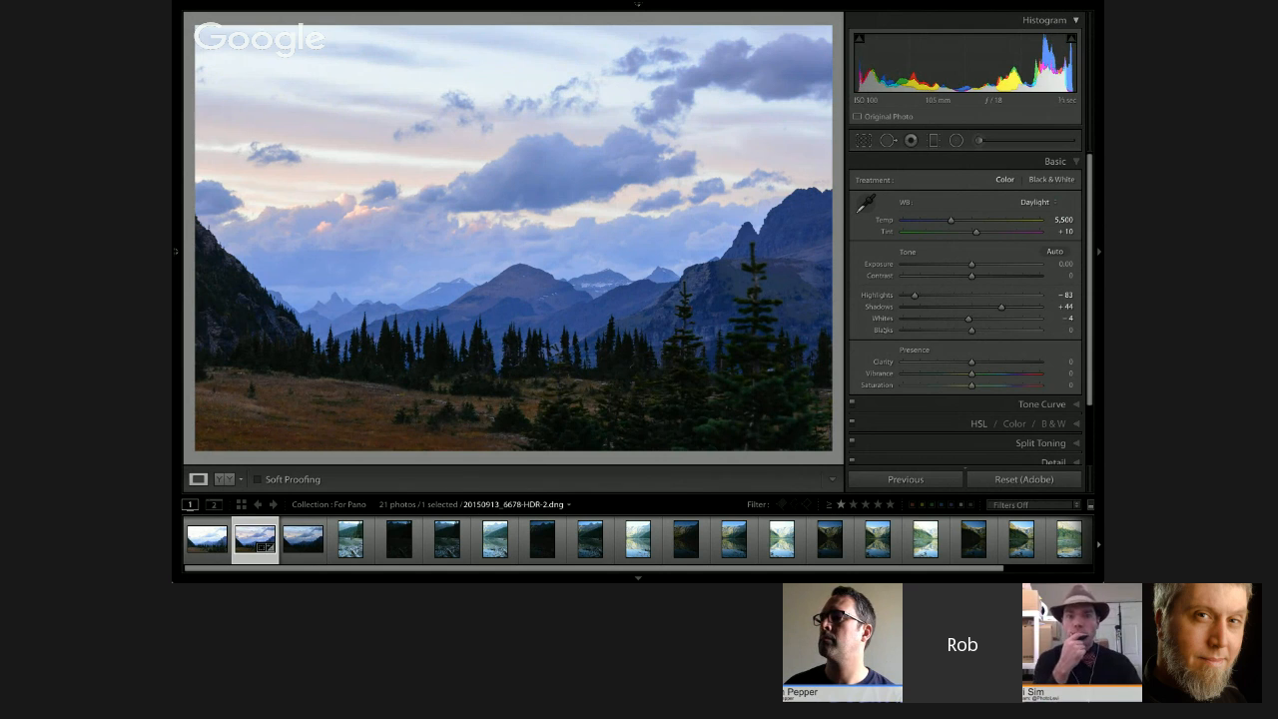
double_click(884, 331, "shift")
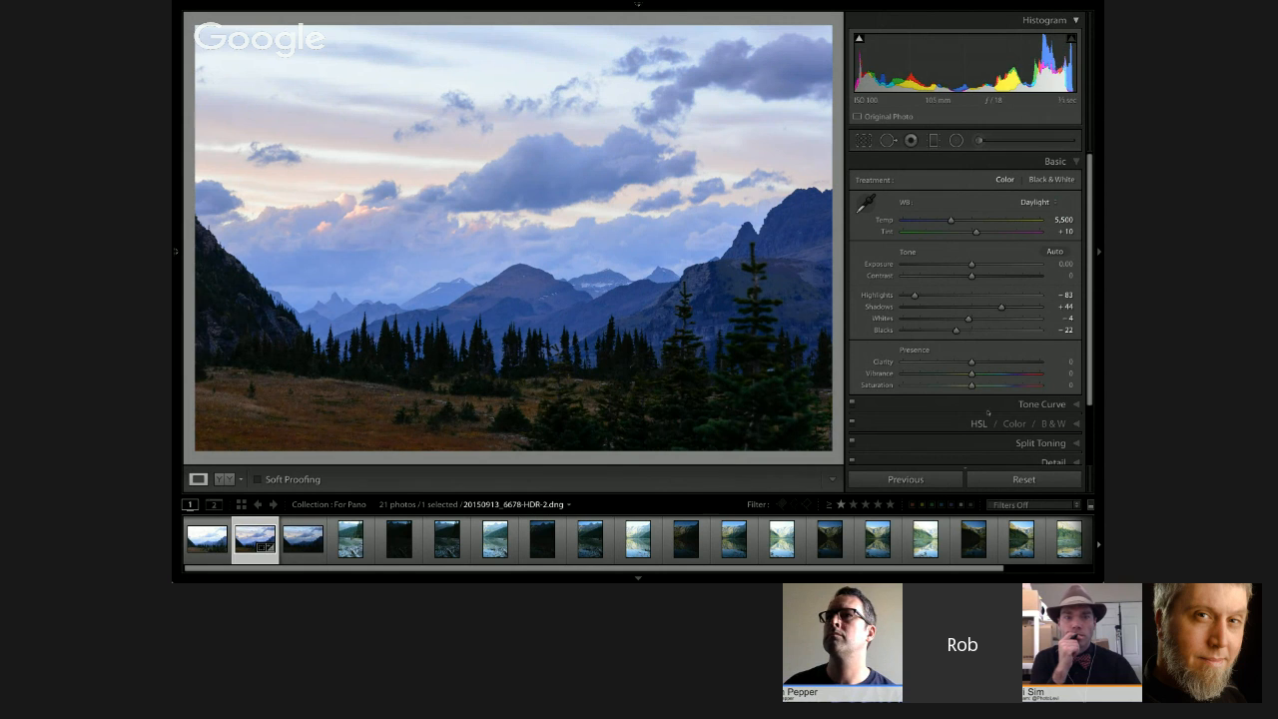
Step: Apply a Dehaze effect of +27 to the merged HDR photo
scroll(992, 385, "down", 2)
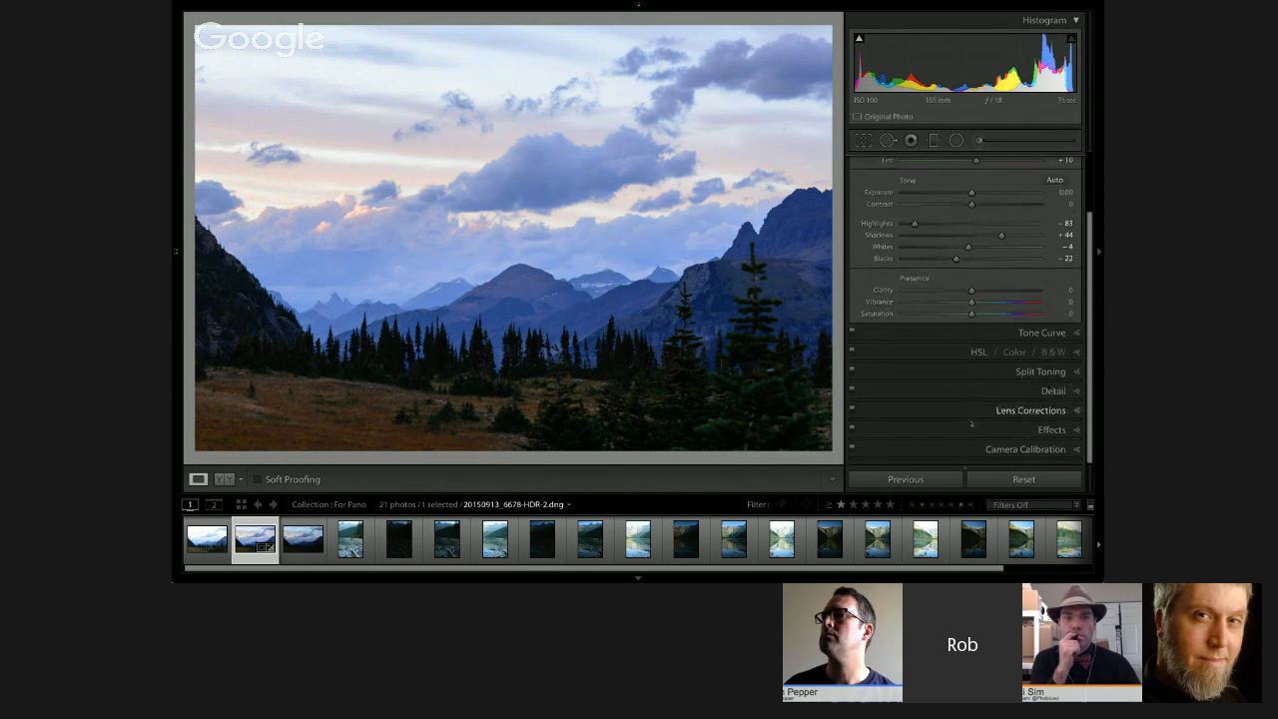
left_click(958, 410)
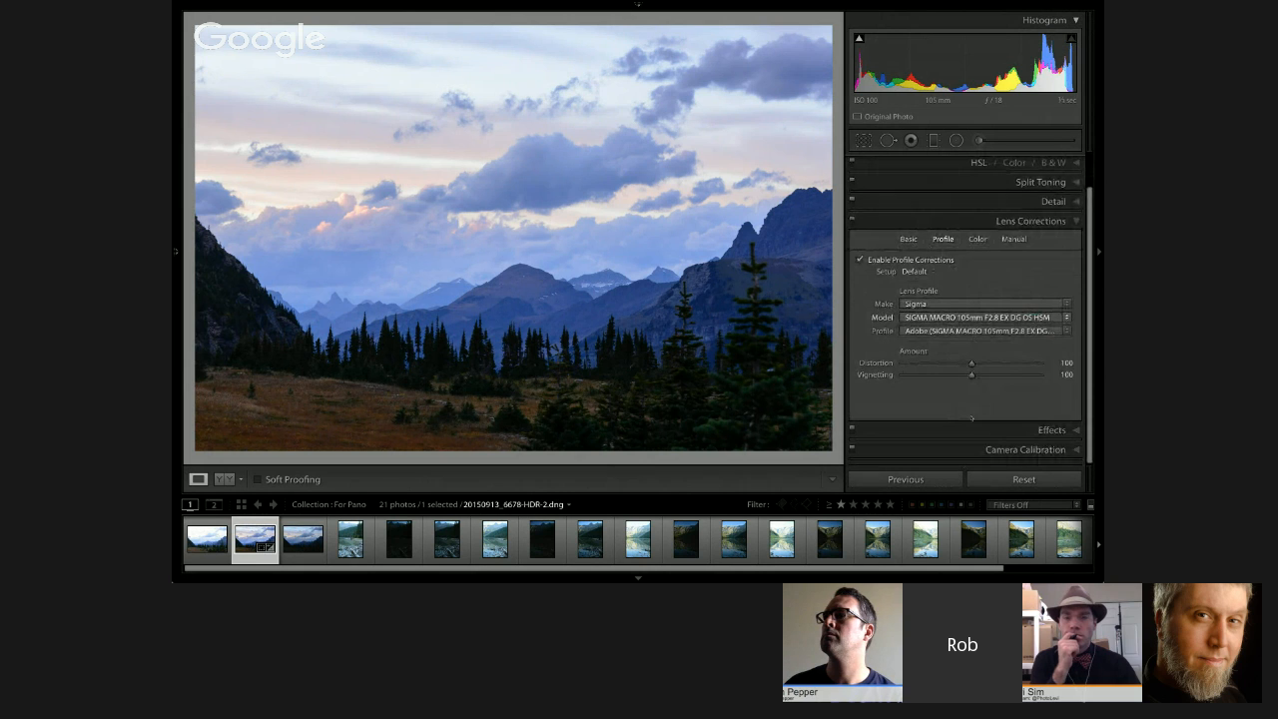
left_click(975, 431)
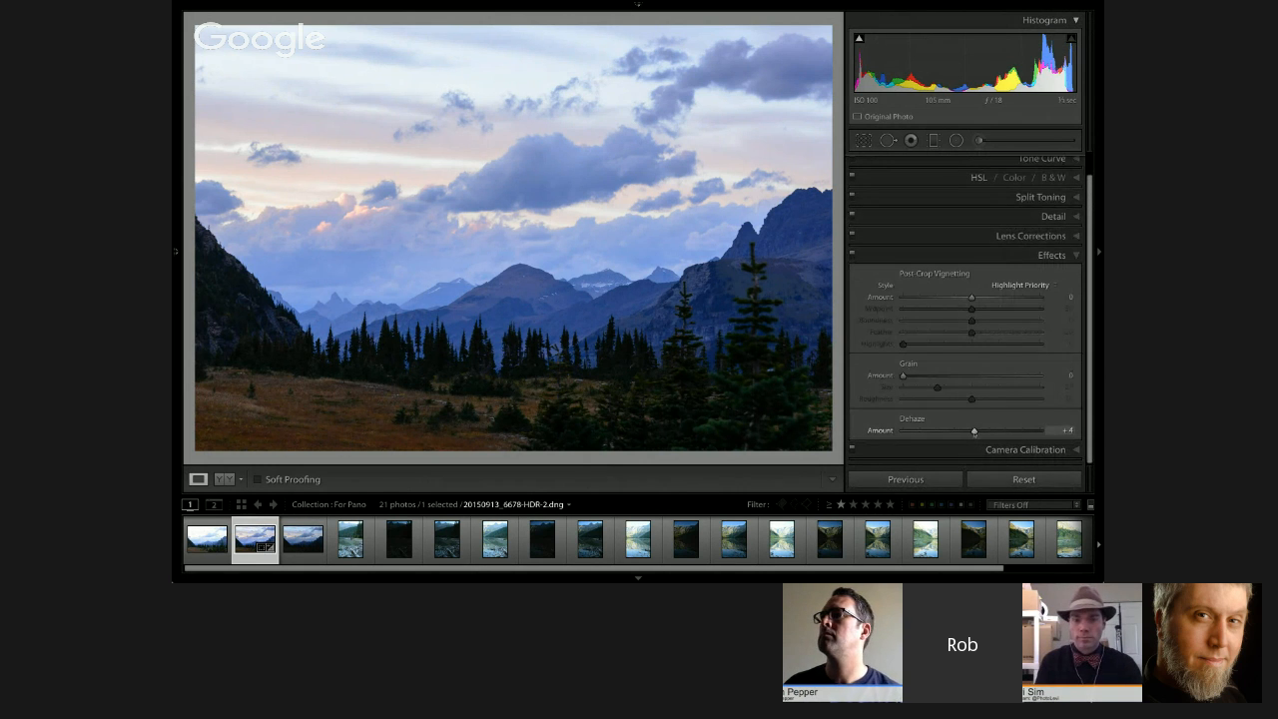
left_click_drag(971, 431, 989, 432)
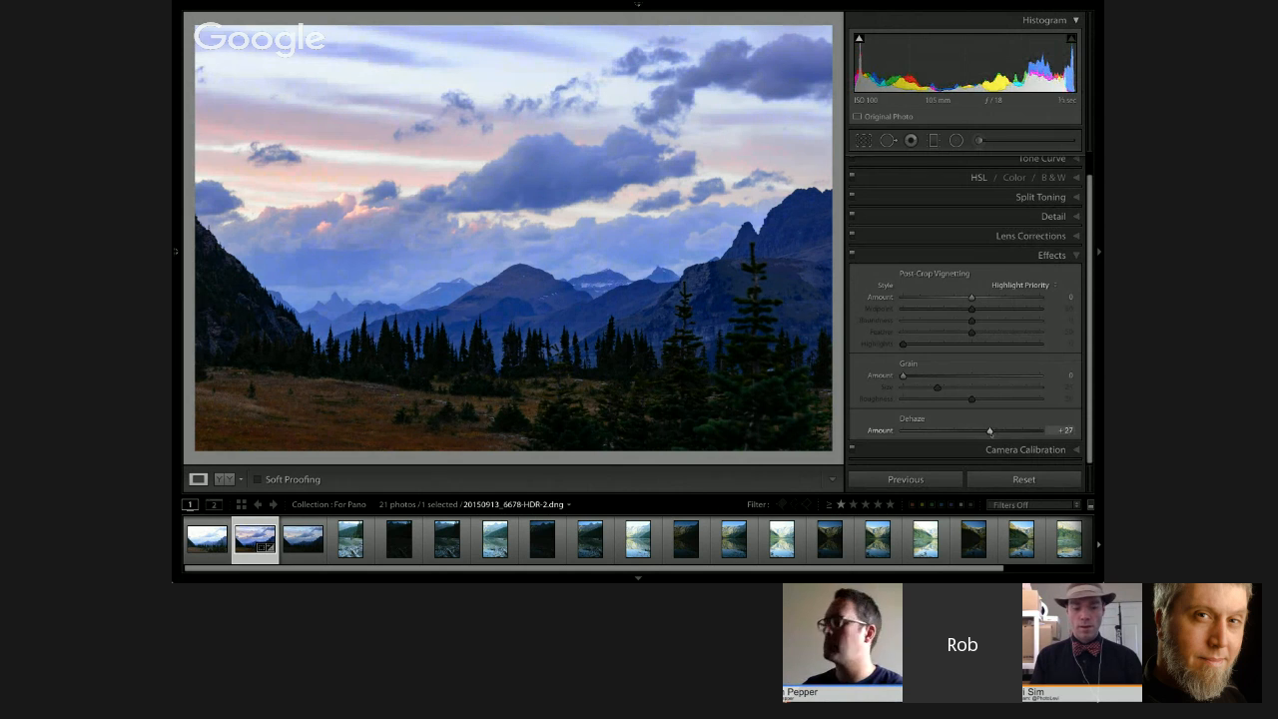
Step: Set the merged photo's white balance to Temp 5,843 and Tint +10, with Vibrance at −3 and Saturation at −1
scroll(960, 183, "up", 2)
left_click(960, 180)
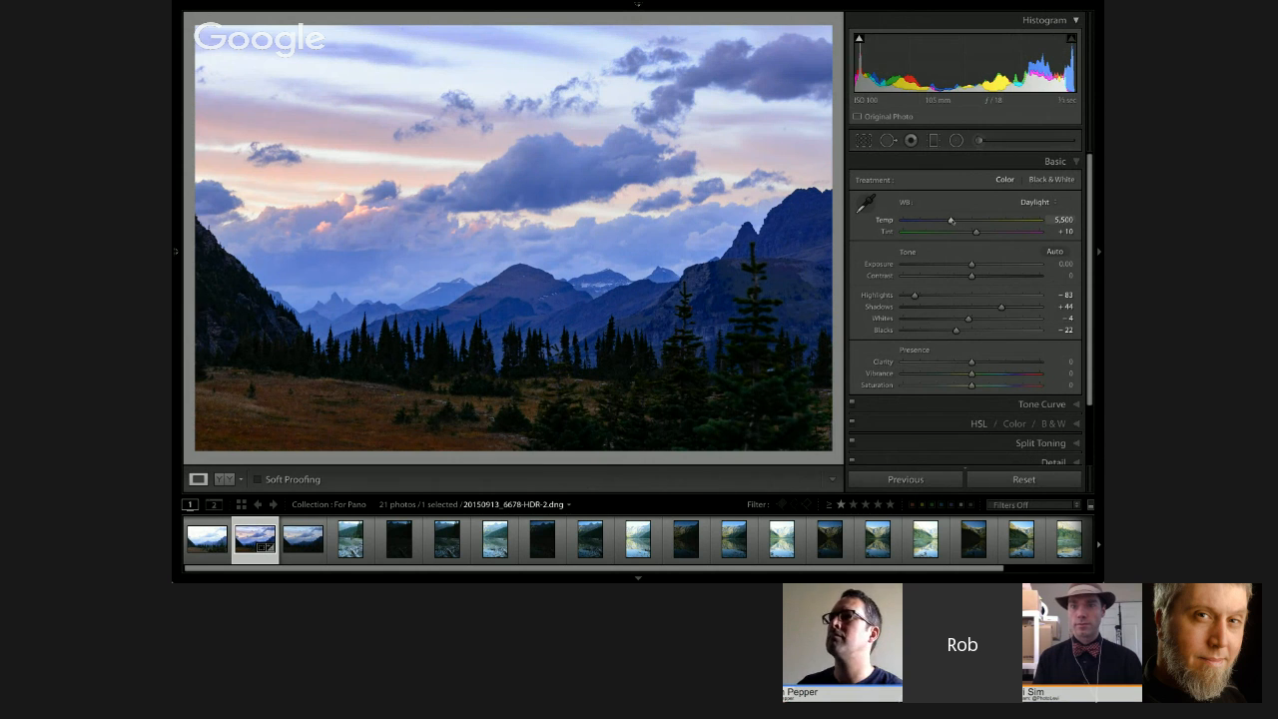
left_click_drag(950, 220, 953, 221)
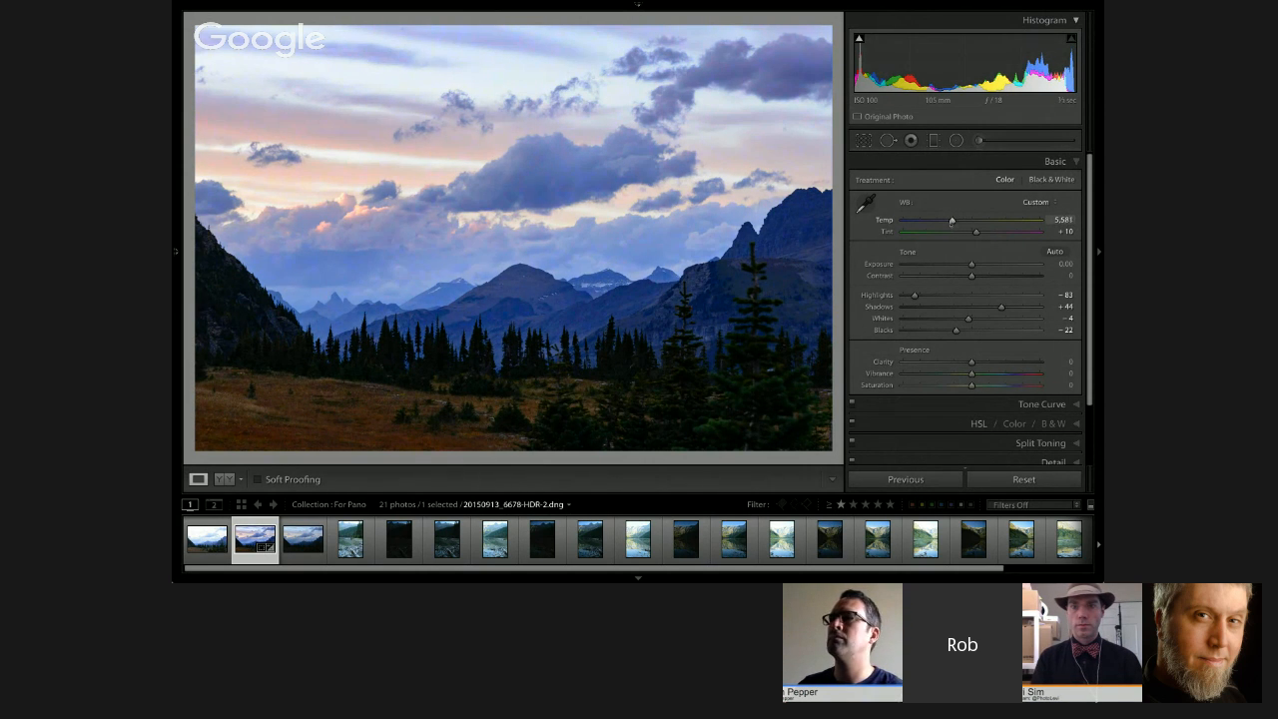
left_click_drag(952, 221, 978, 234)
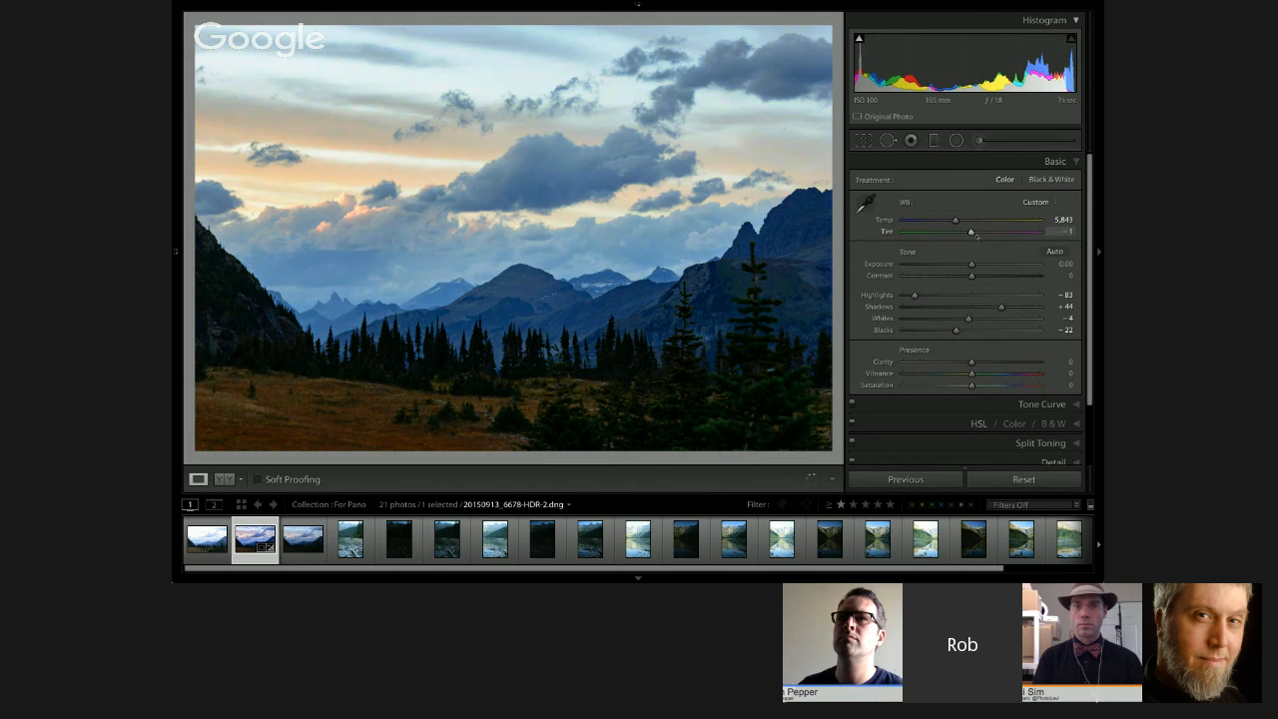
left_click_drag(977, 235, 978, 235)
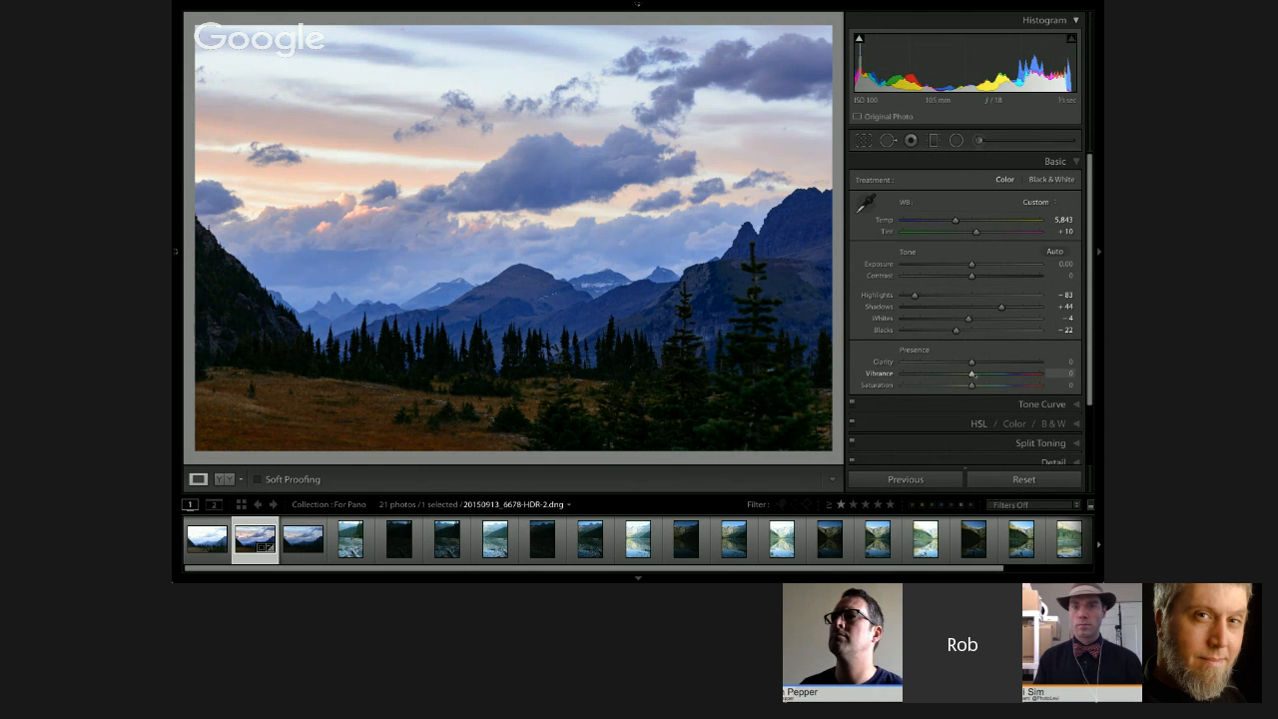
left_click_drag(974, 376, 970, 386)
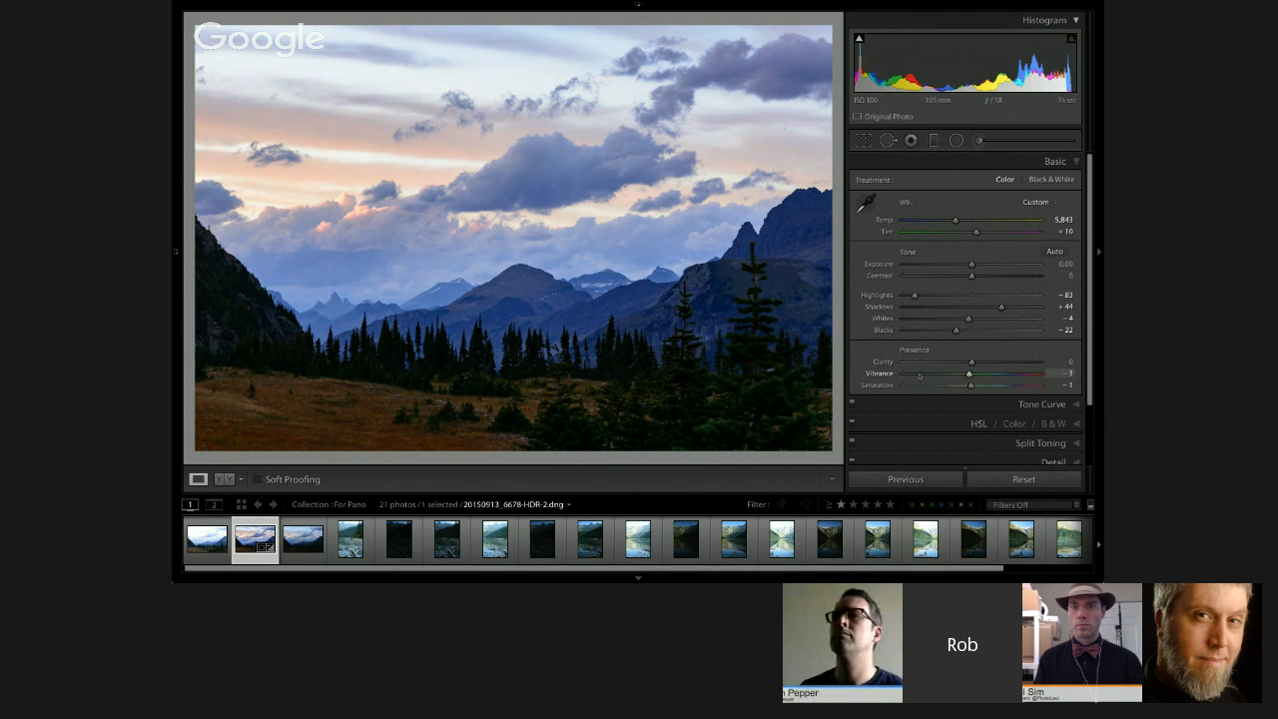
Step: Inspect the merged photo's meadow, tree line and distant mountains at close zoom and return to the full view
left_click(366, 397)
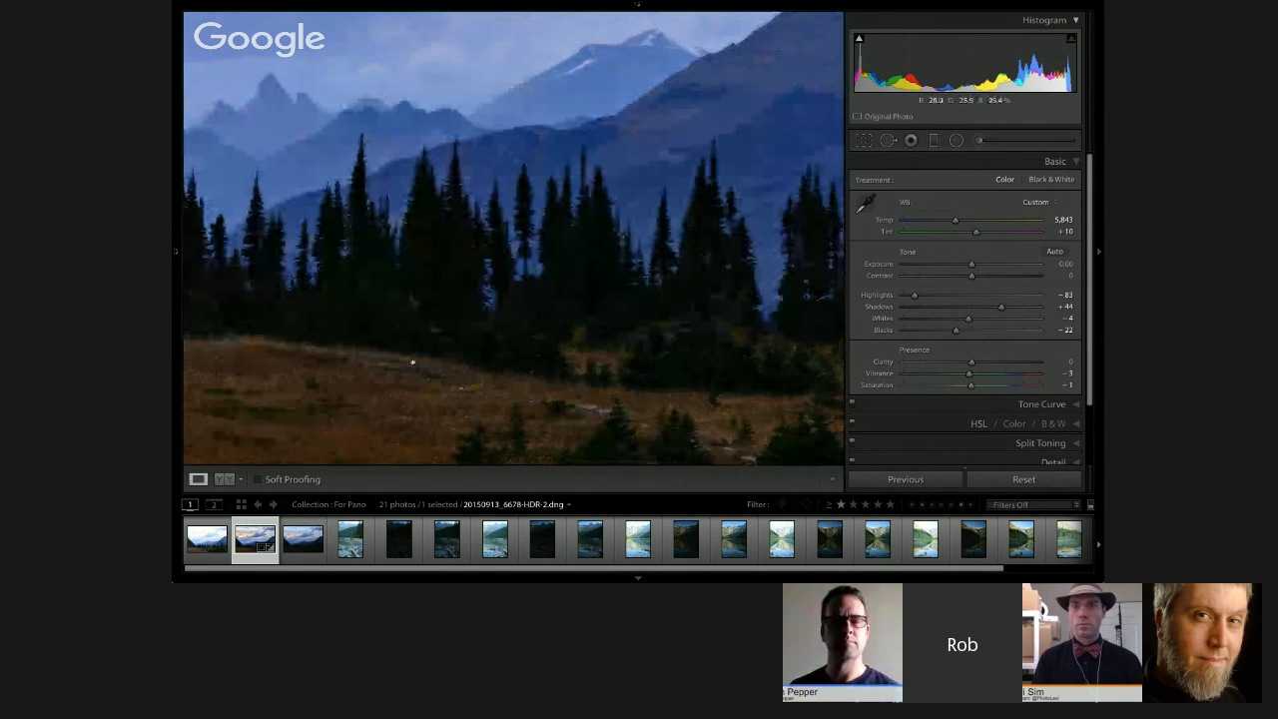
left_click_drag(412, 363, 579, 405)
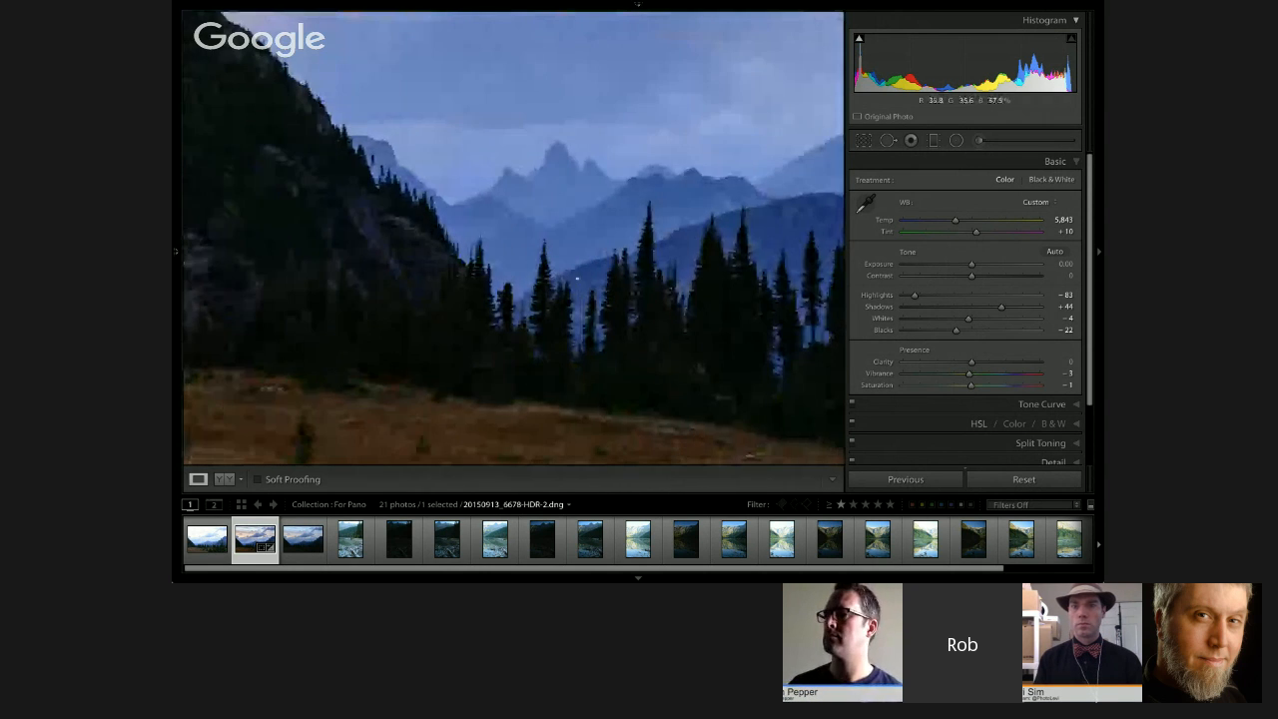
left_click(577, 277)
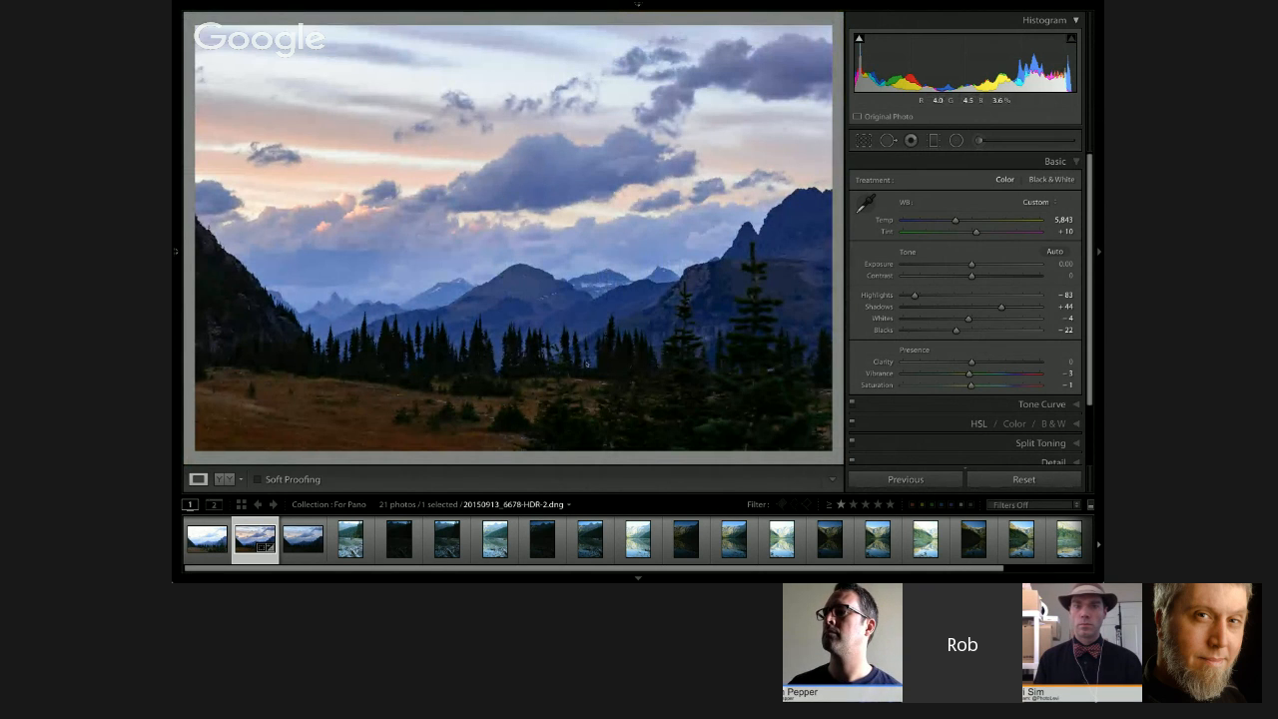
Step: Return to the Library grid of the collection and switch to the Google+ Hangouts page in Safari
key("g")
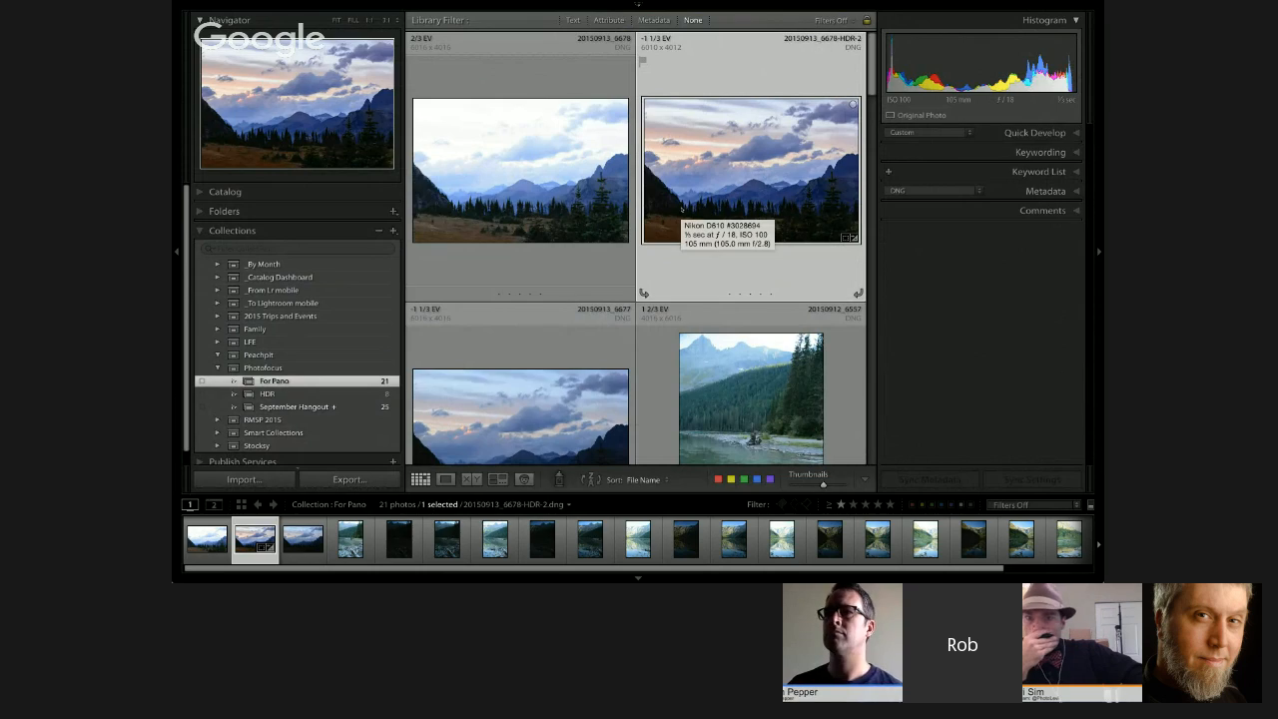
key("super+Tab")
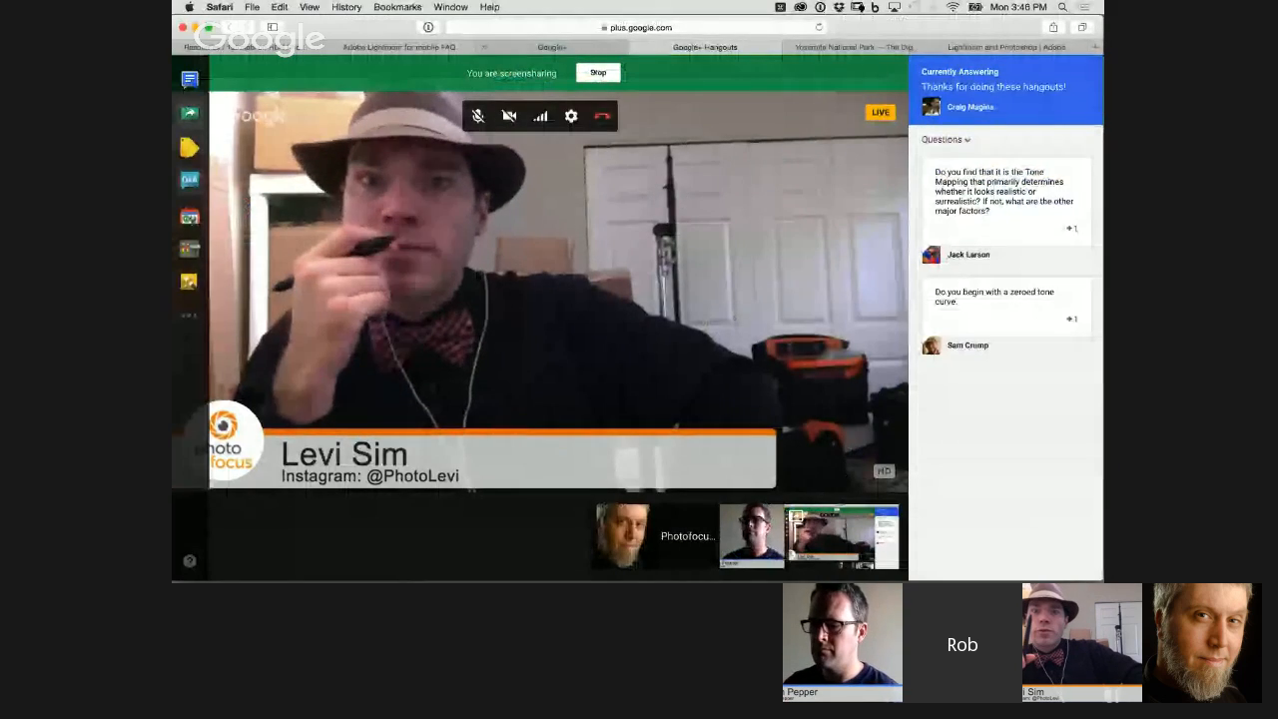
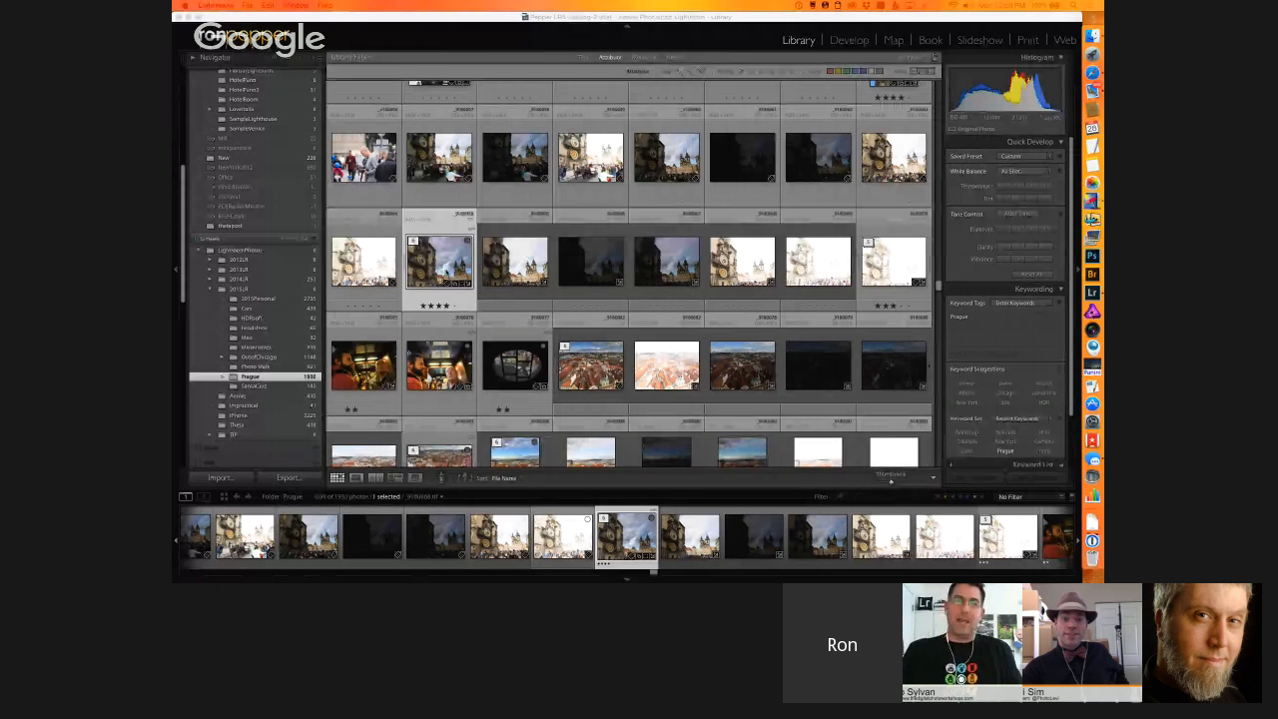
Step: Select four bracketed exposures of the Prague clock tower in the Library grid, leaving out the brightest frame
left_click(523, 264)
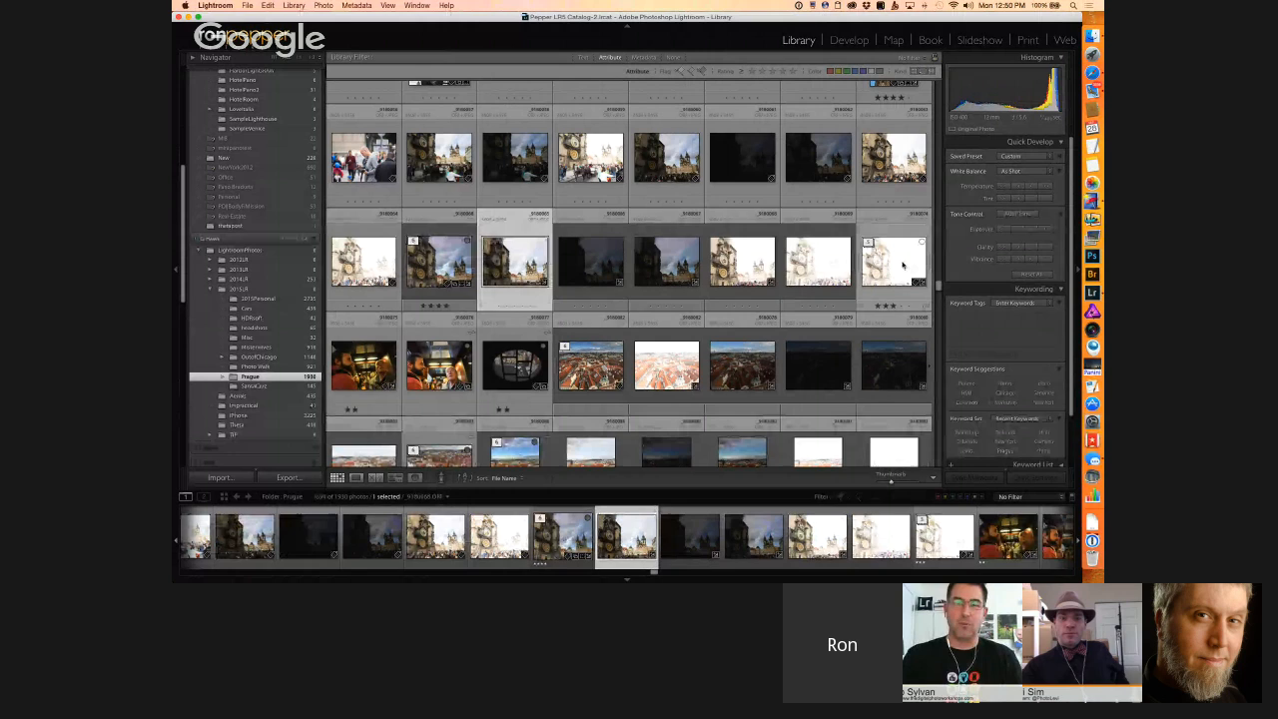
left_click(825, 266, "shift")
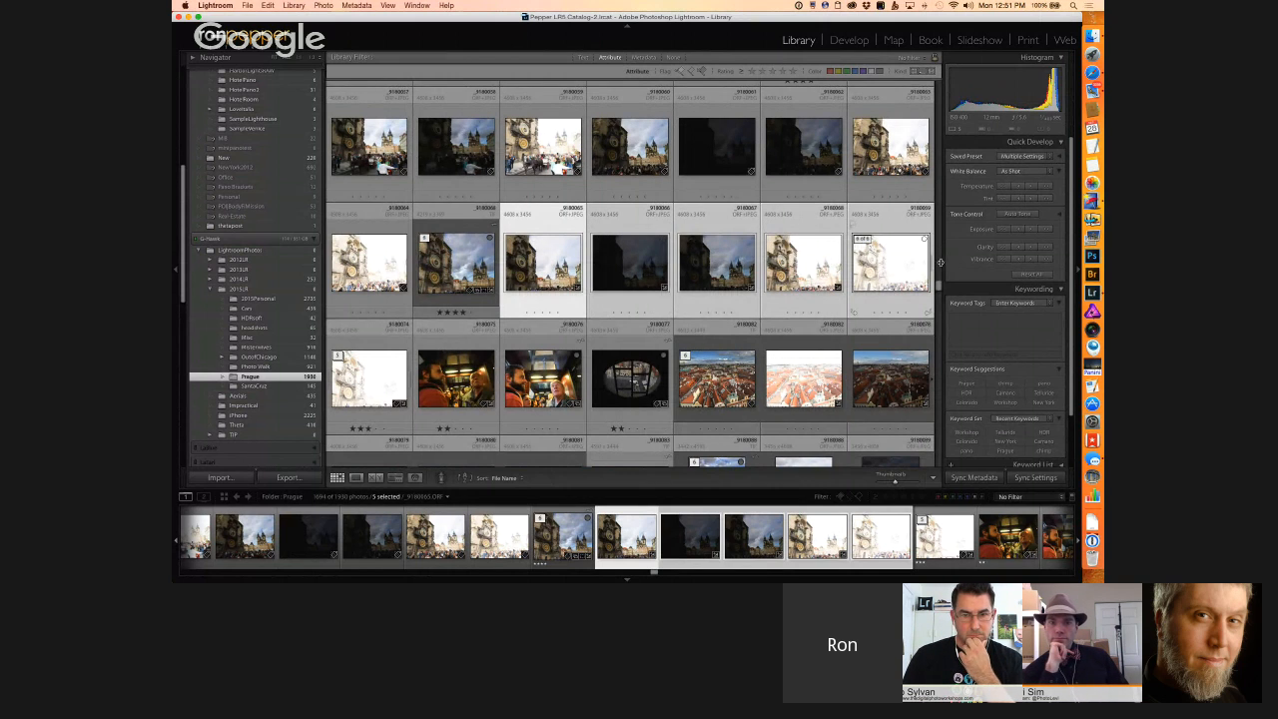
left_click(883, 261, "super")
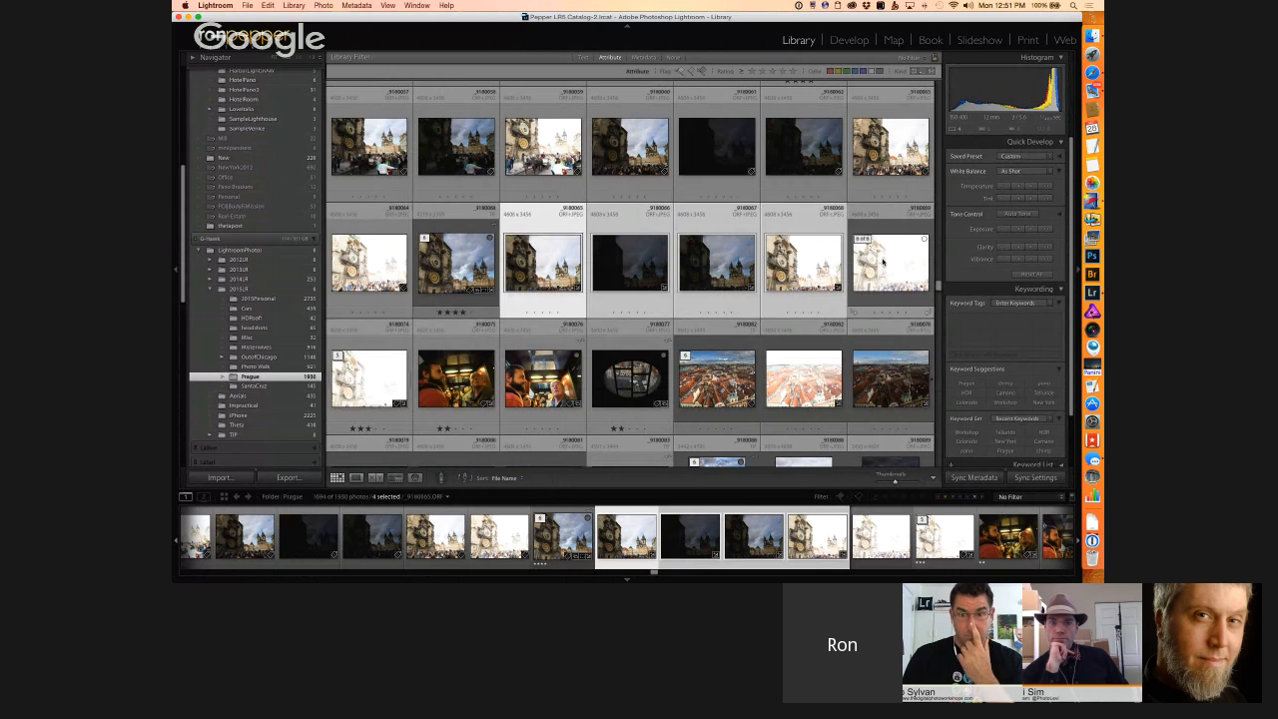
Step: Export the four selected exposures to Photomatix Pro with Align images enabled
right_click(740, 263)
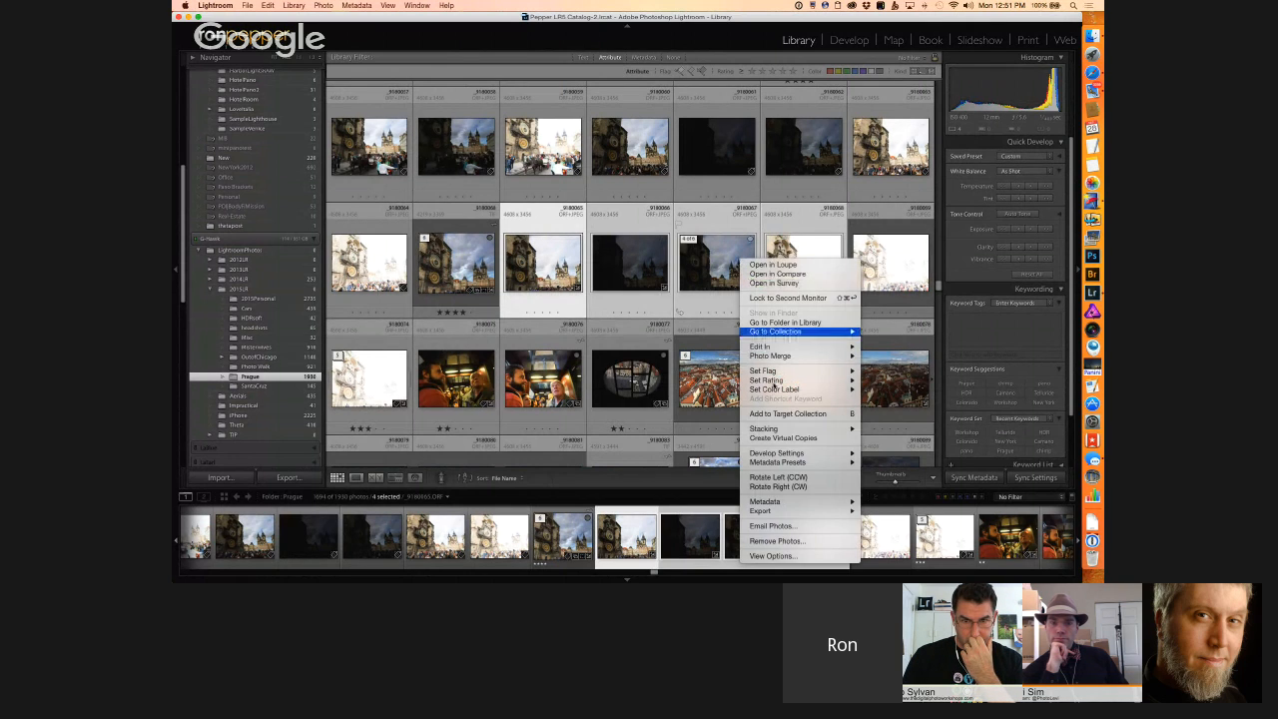
left_click(804, 478)
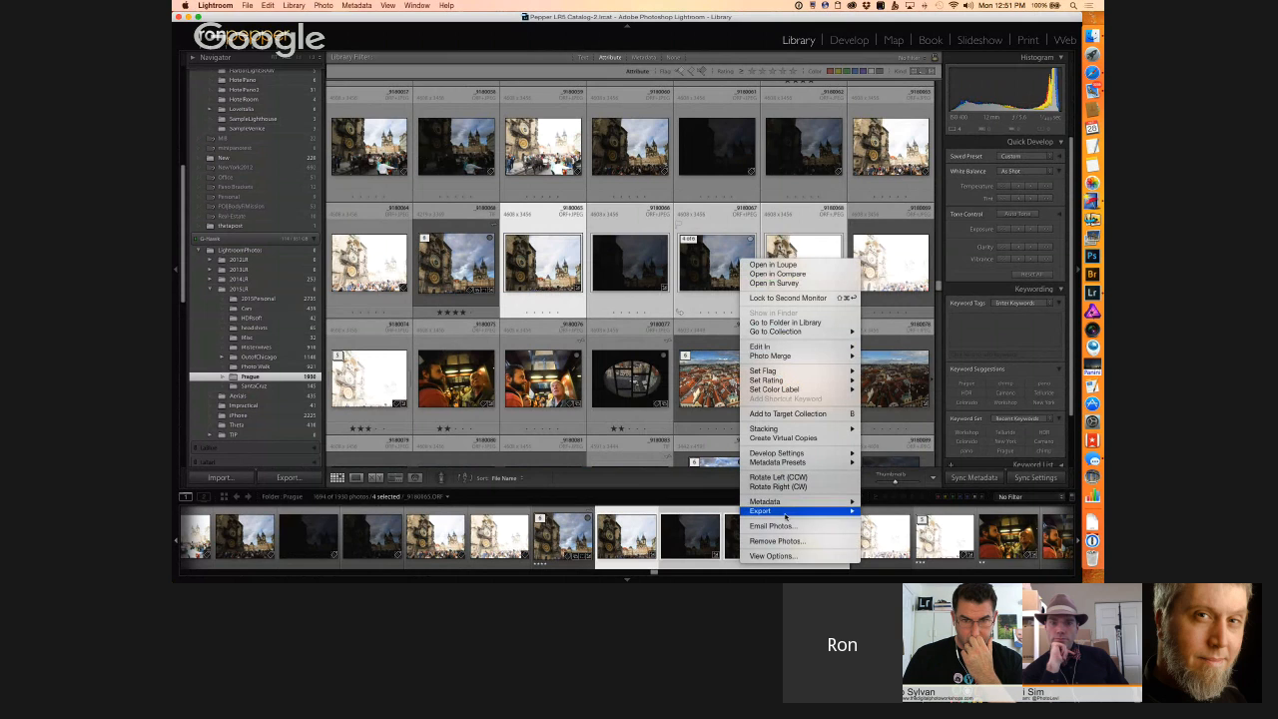
mouse_move(786, 517)
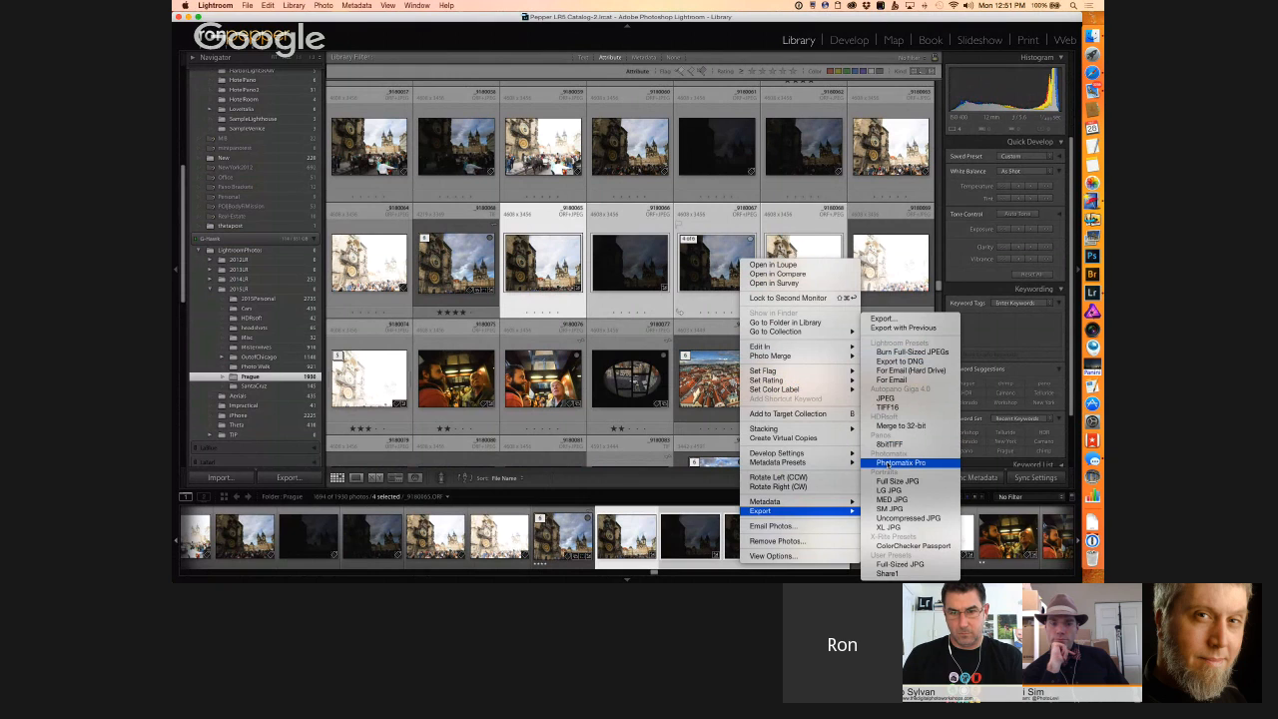
left_click(887, 465)
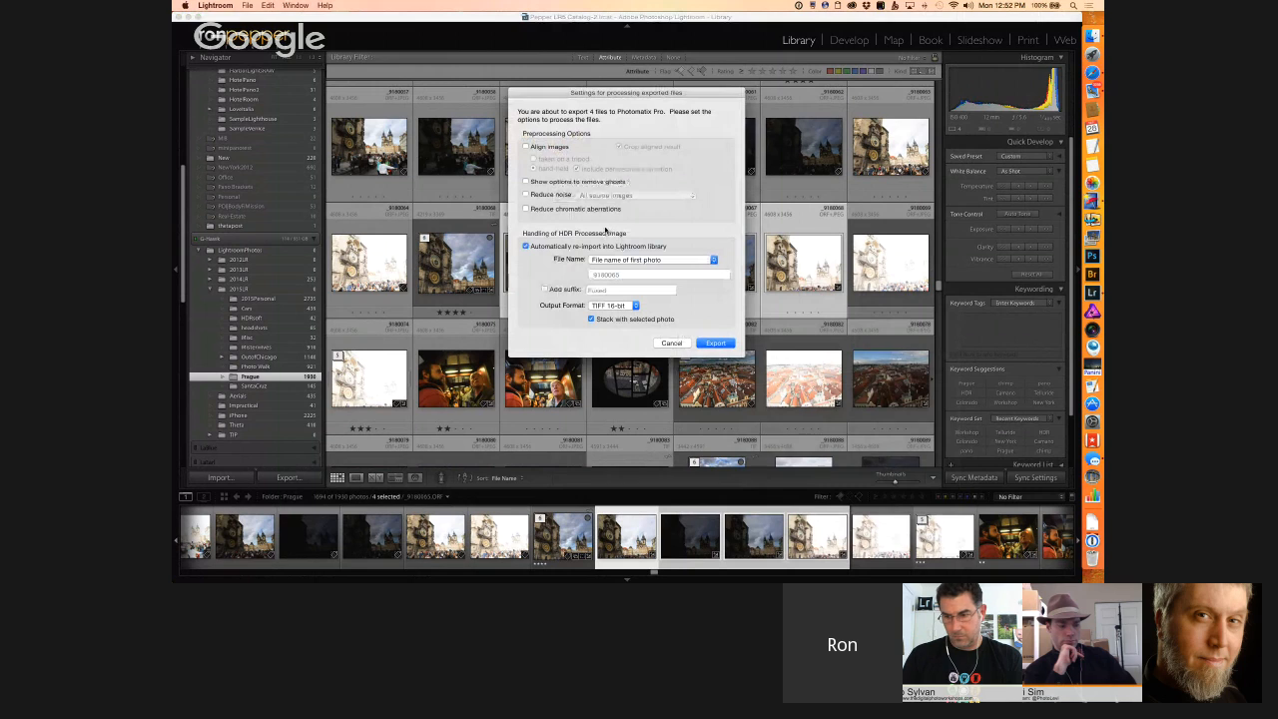
left_click(526, 146)
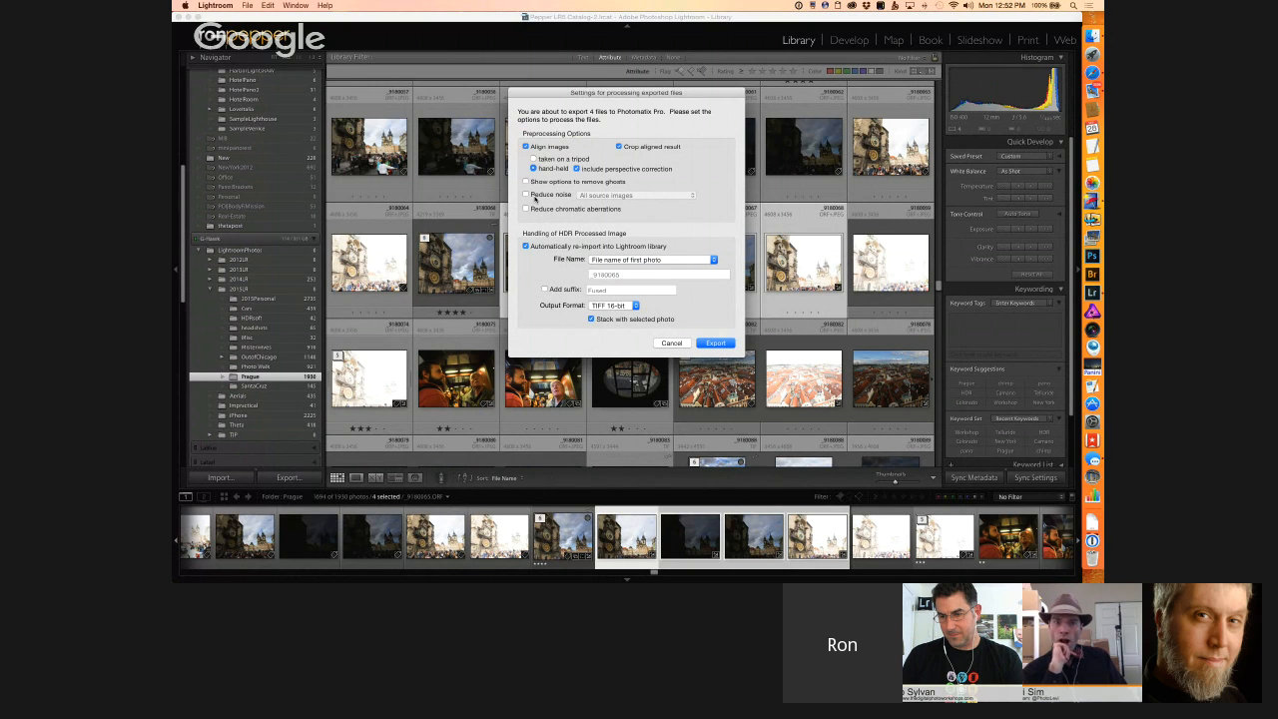
left_click(716, 343)
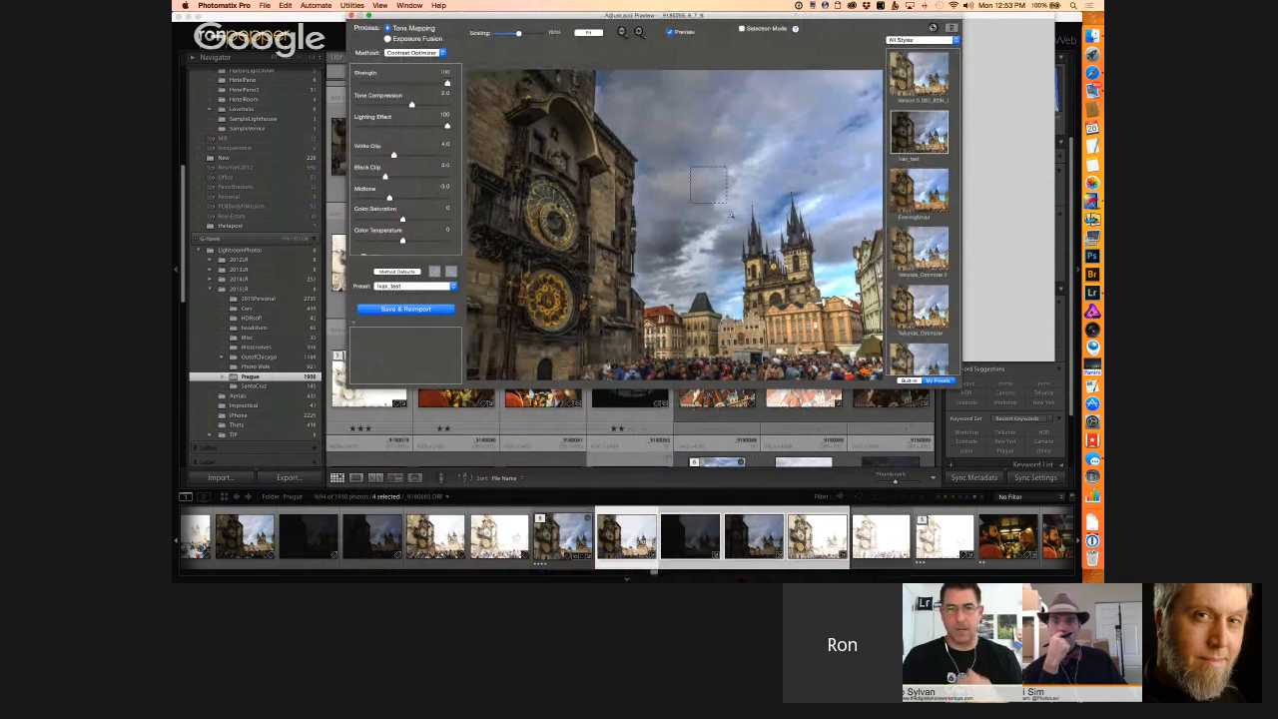
Step: Enlarge and reposition the Adjust and Preview window, and apply the built-in Default preset
left_click_drag(961, 387, 1036, 470)
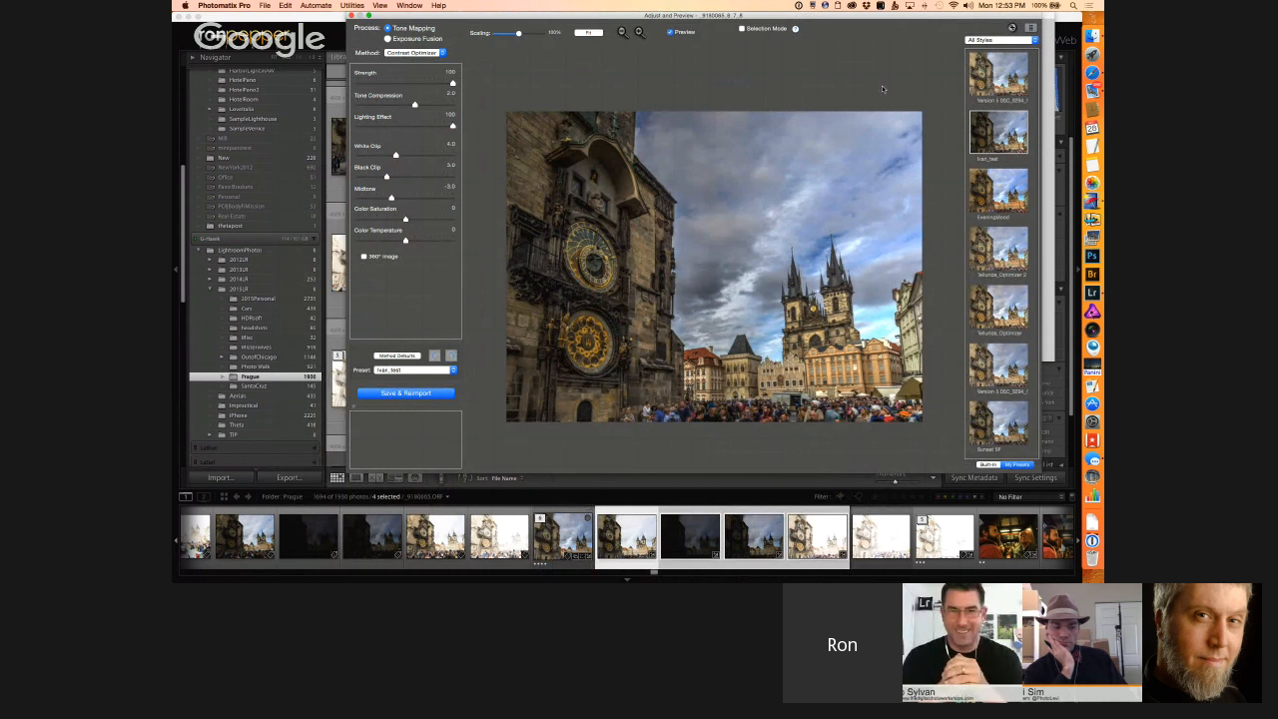
left_click(987, 465)
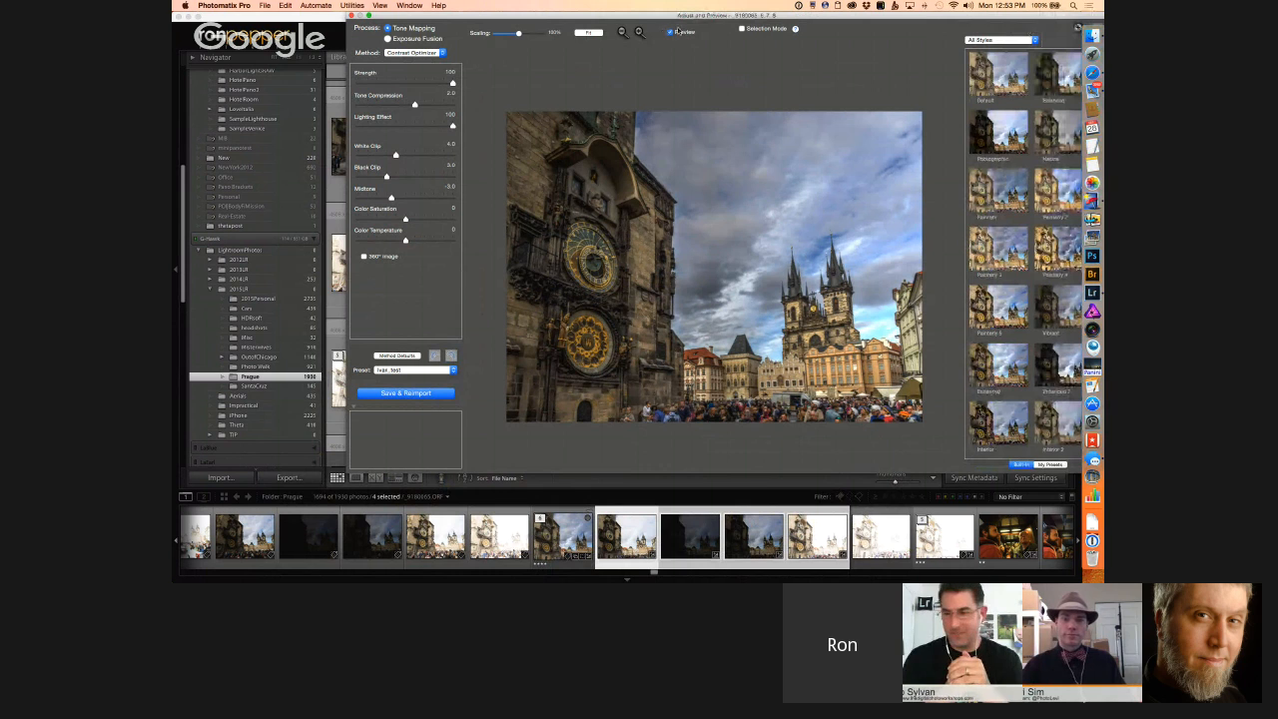
double_click(599, 17)
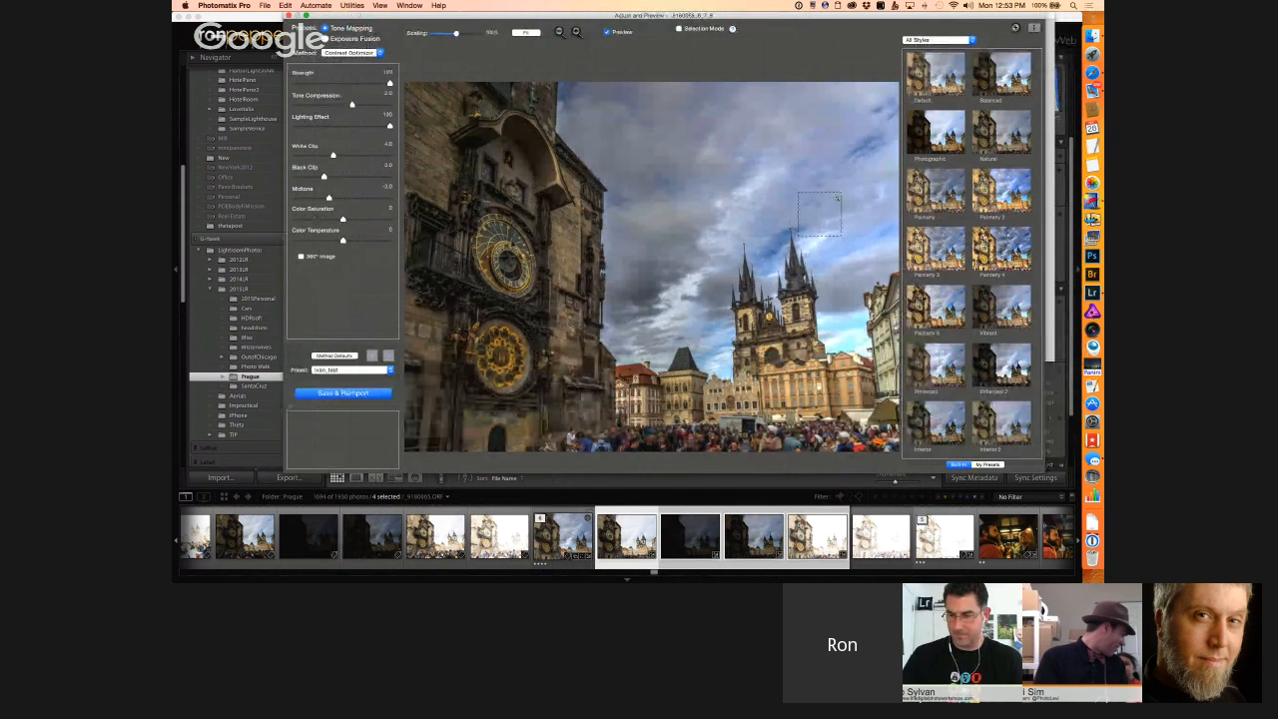
left_click(937, 79)
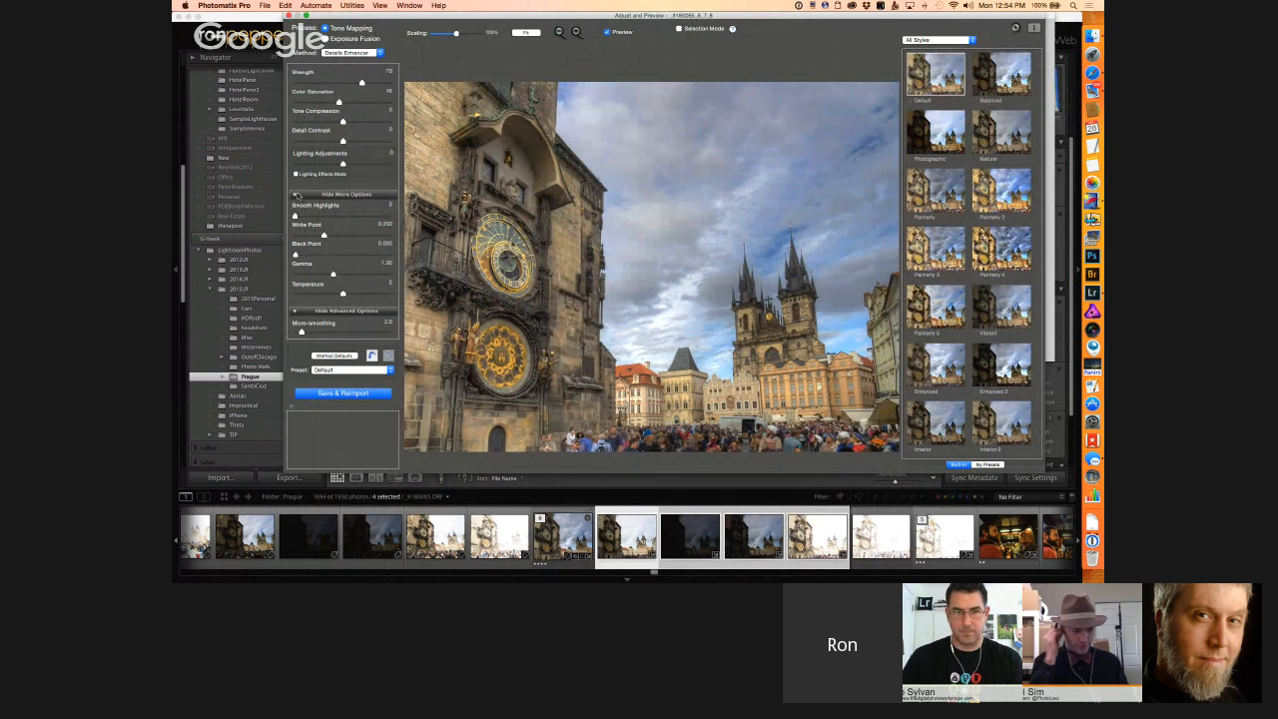
Step: Try Lighting Effects Mode with the Surreal+ and Natural lighting adjustments, and switch the mode back off
left_click(296, 174)
left_click(382, 172)
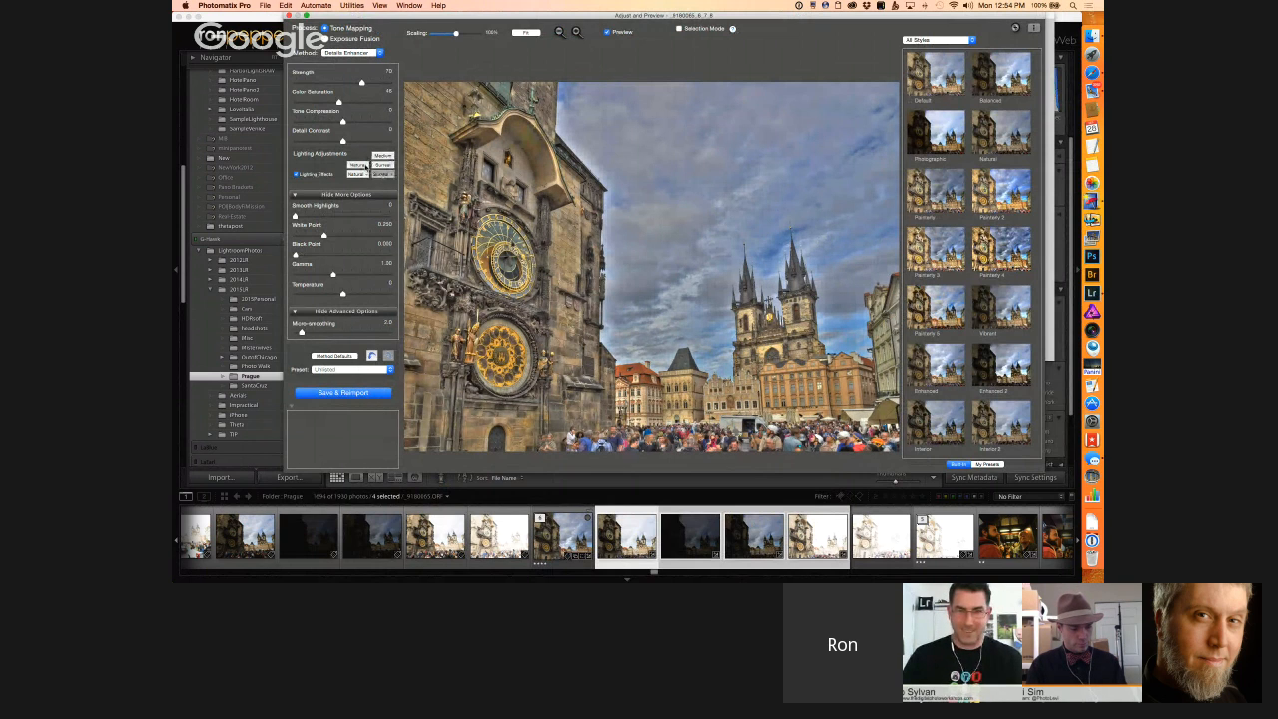
left_click(297, 175)
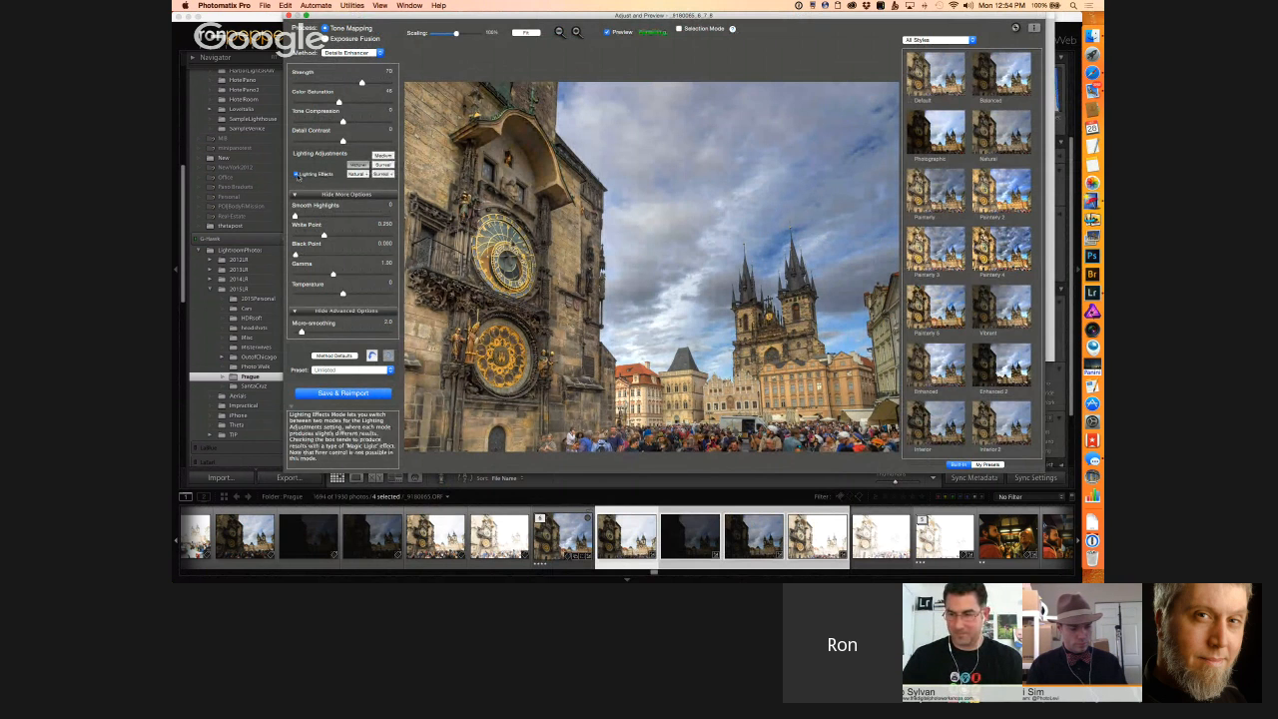
left_click(298, 175)
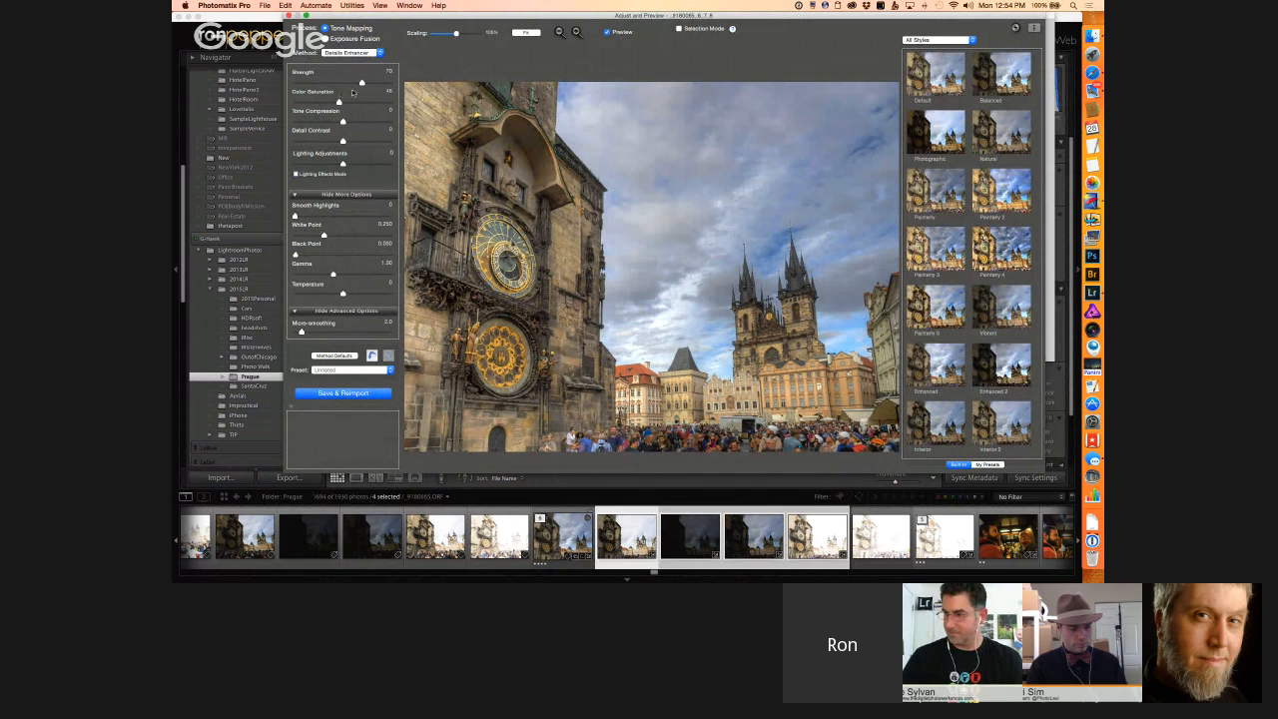
Step: Set Tone Compression to 3.1, Smooth Highlights to 10 and Gamma to 1.15, and raise Color Saturation, Detail Contrast and Black Point
left_click(355, 102)
left_click(357, 122)
left_click(353, 141)
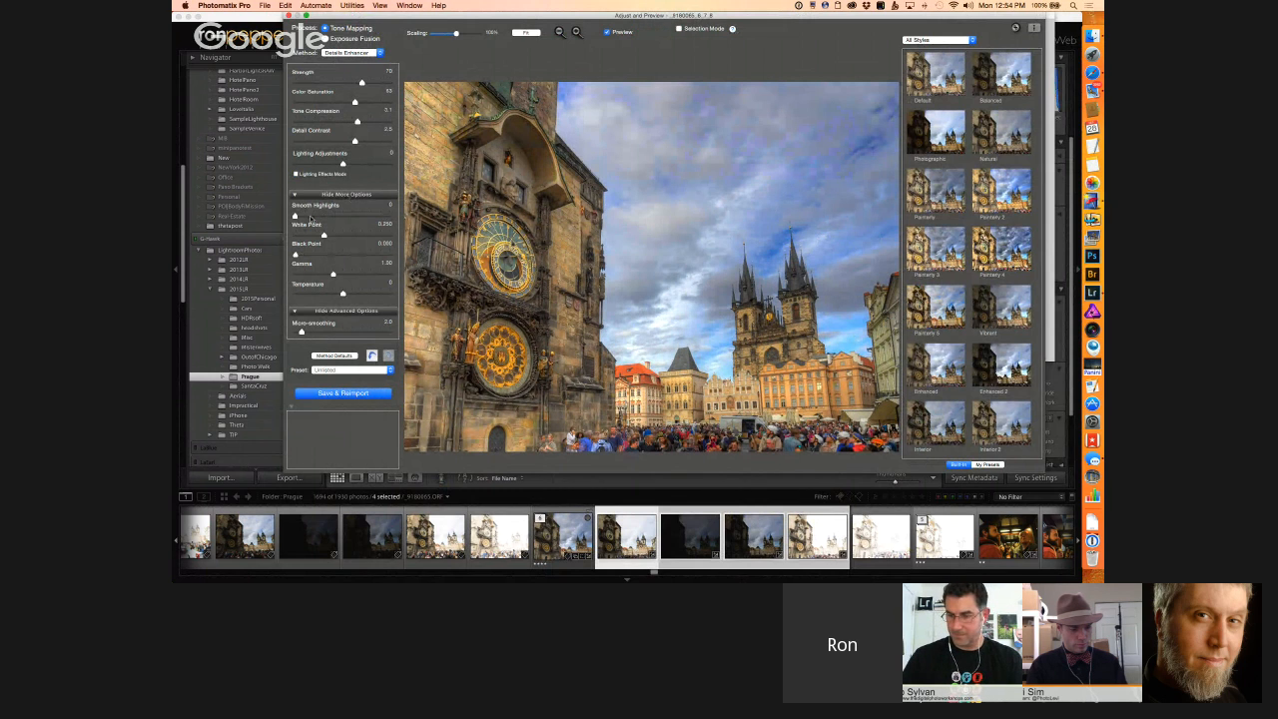
left_click(306, 215)
left_click(305, 255)
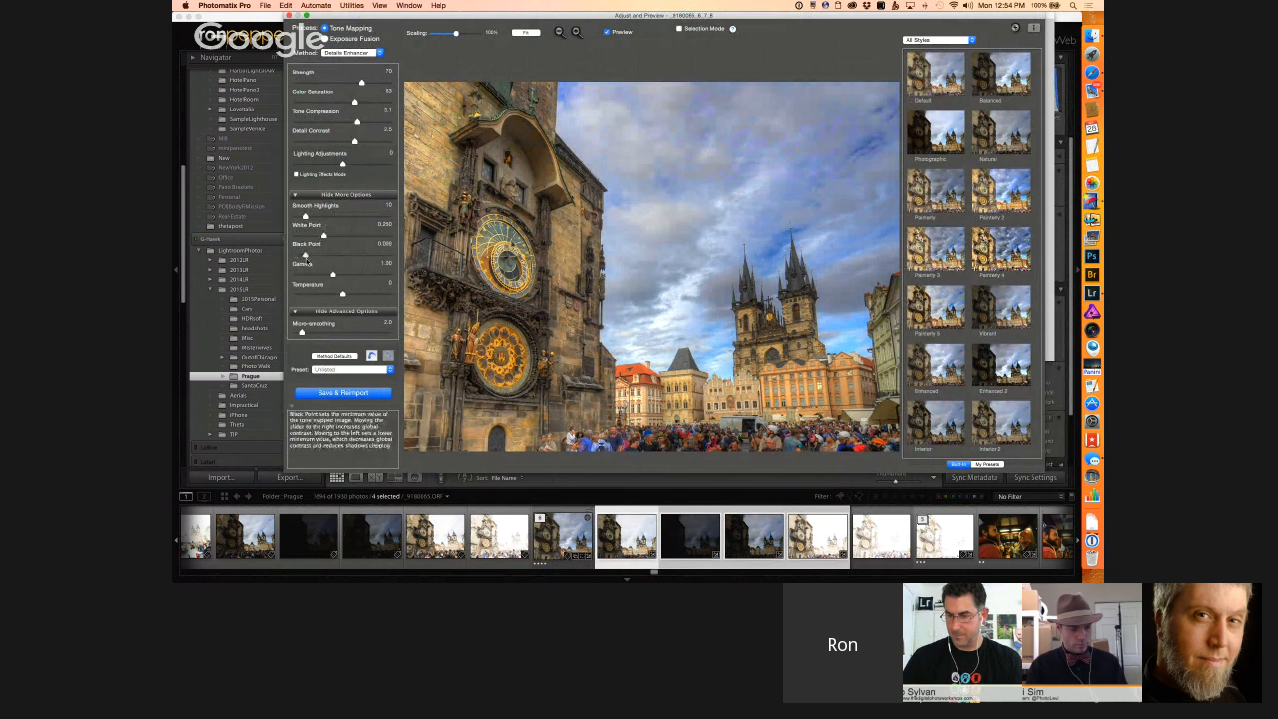
left_click(326, 274)
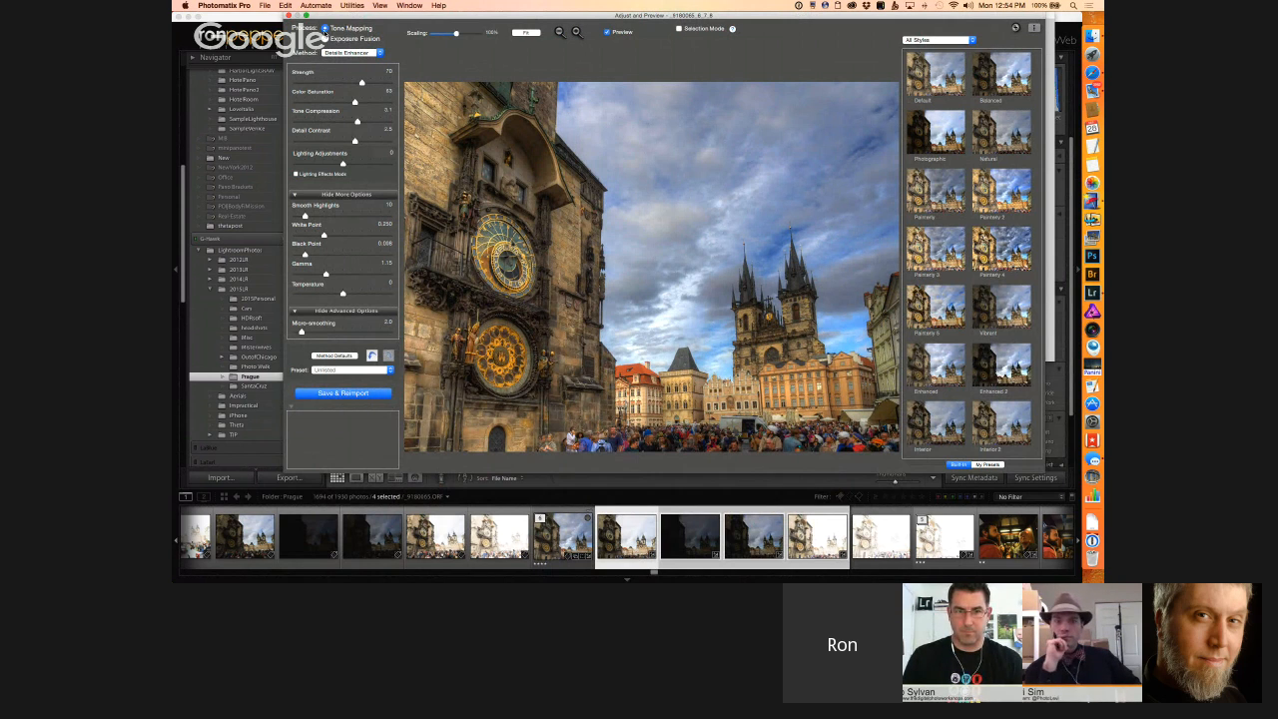
Step: Try the Contrast Optimizer tone mapping method with its method defaults
left_click(337, 53)
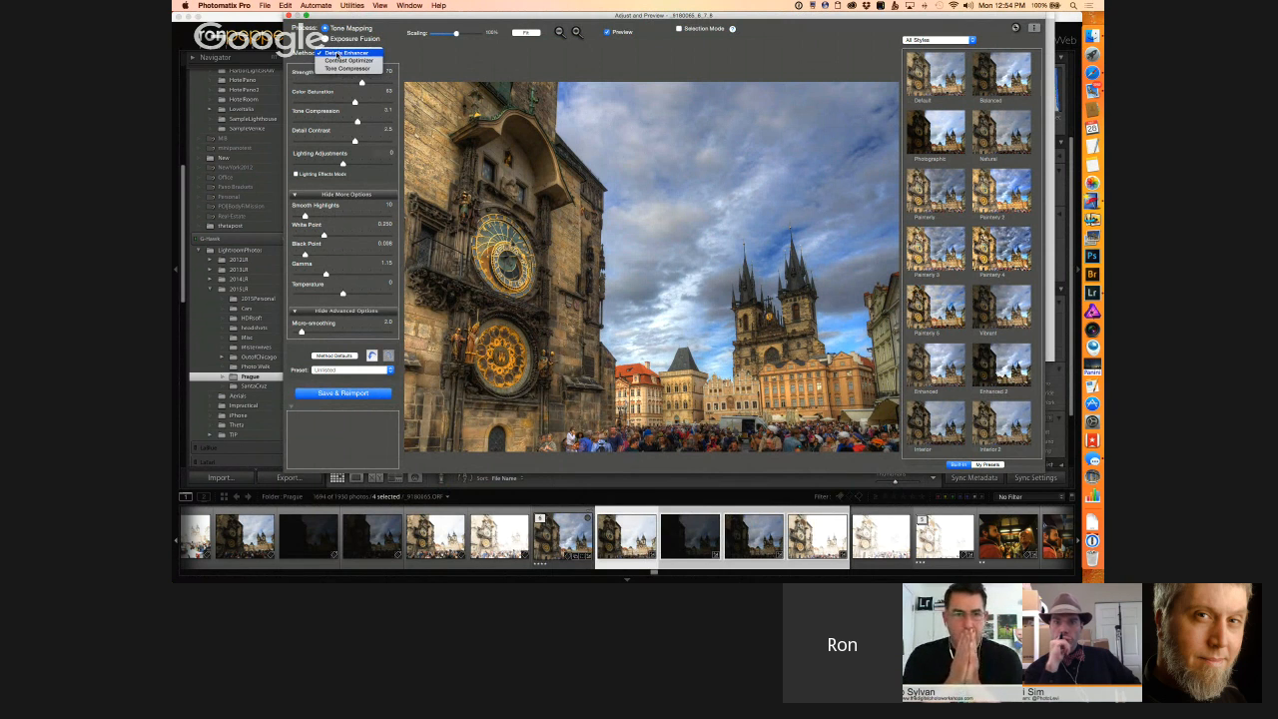
left_click(338, 61)
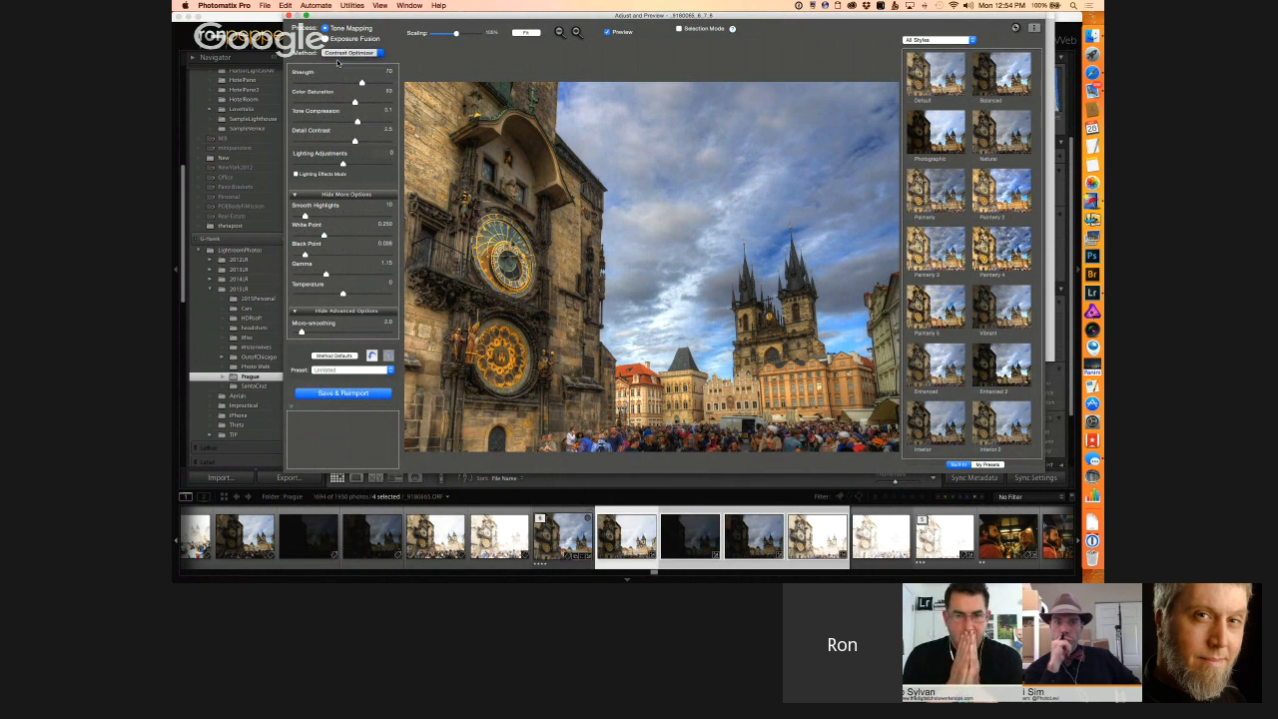
left_click(340, 356)
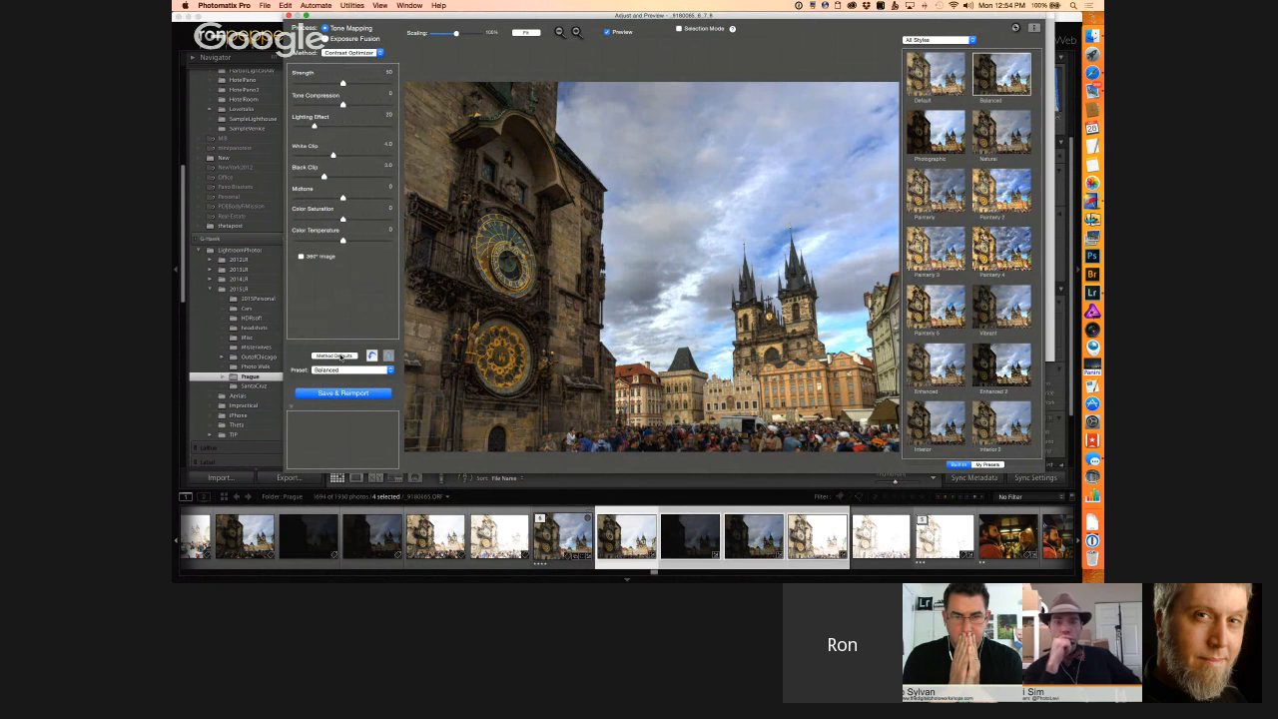
Step: Maximize the preview window, examine the 8-bit histogram of the tone-mapped photo and close it
left_click(302, 18)
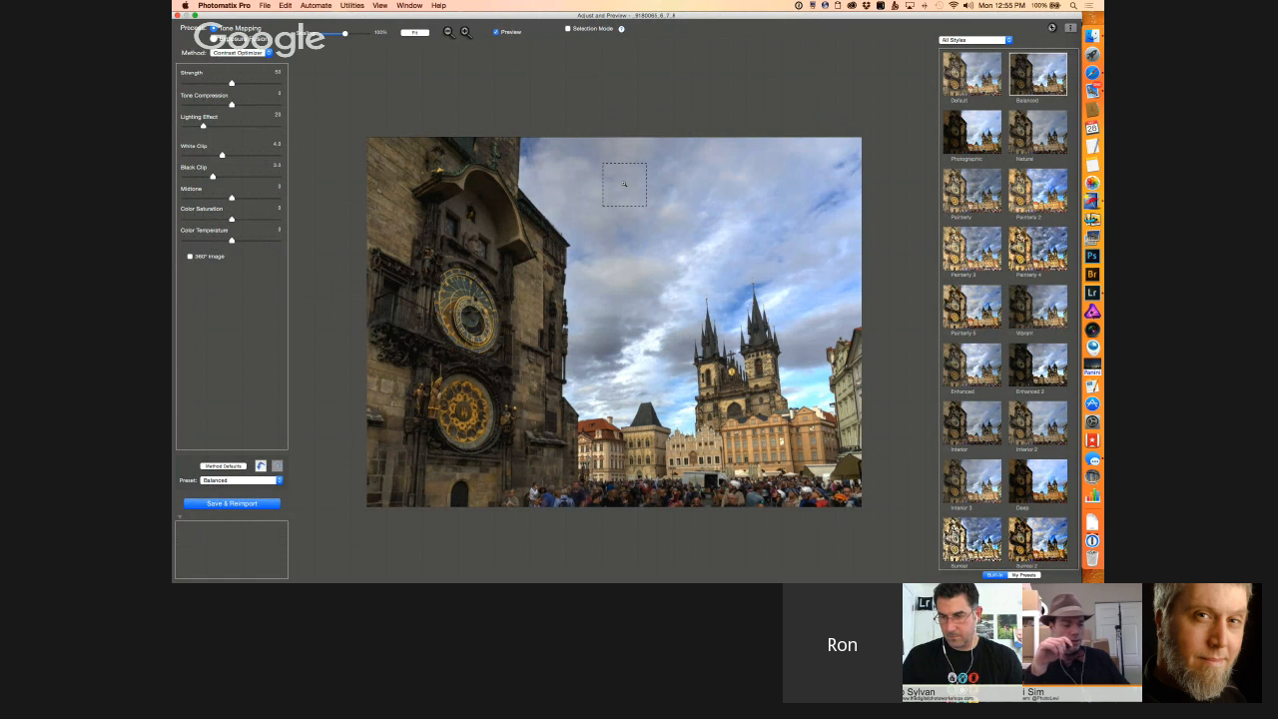
left_click(383, 6)
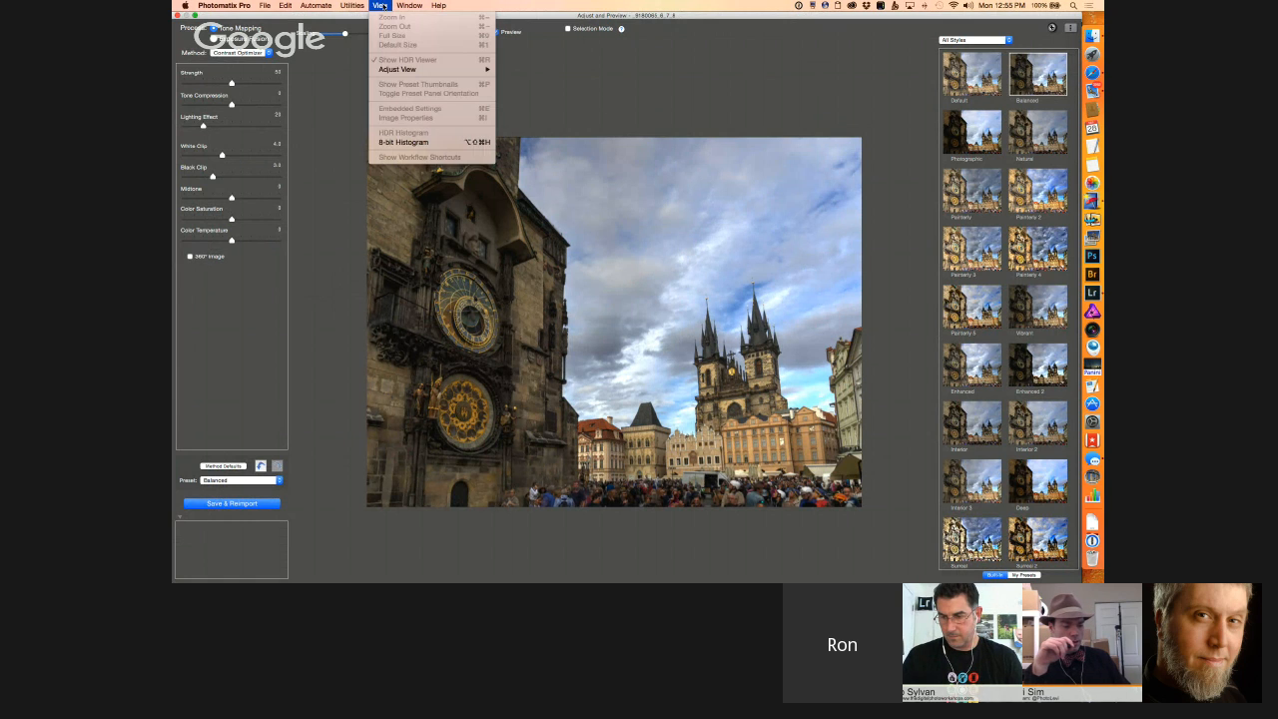
left_click(407, 143)
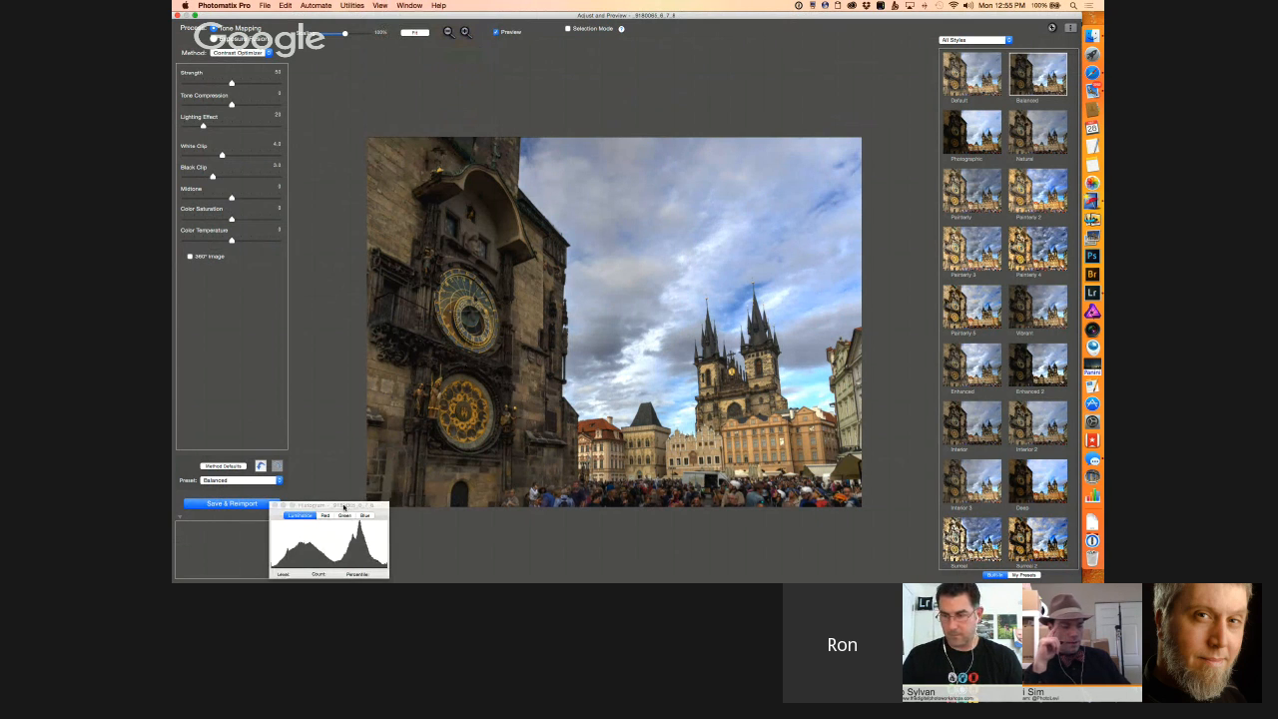
left_click_drag(344, 507, 571, 489)
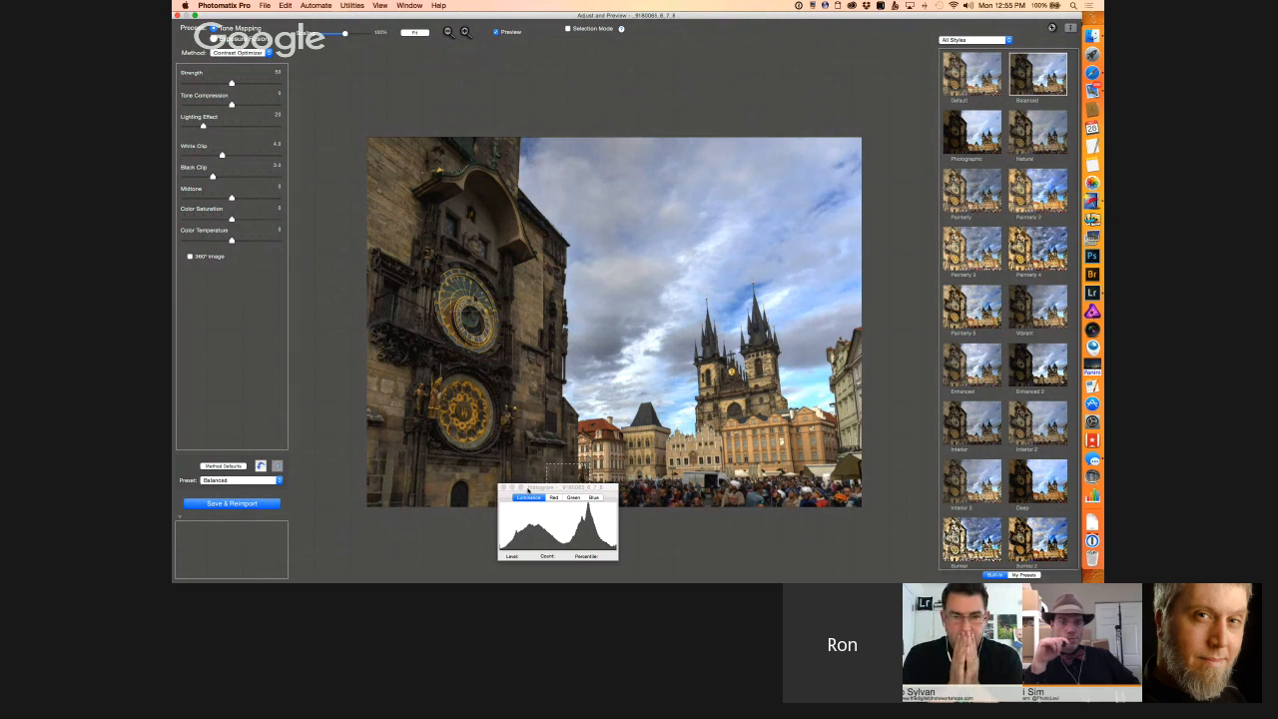
left_click(503, 486)
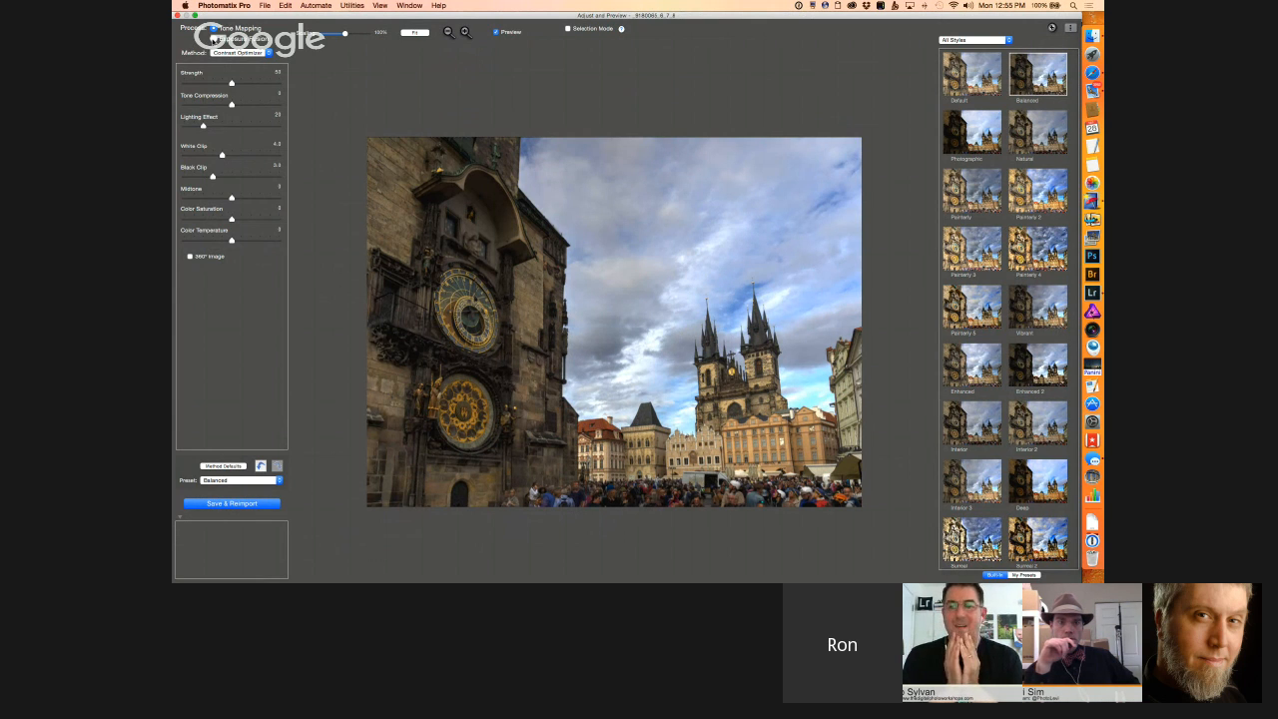
Step: Try Exposure Fusion with Fusion/Natural at Strength 4.4, Brightness 2.6 and Midtone −2.2, with increased Local Contrast
left_click(212, 38)
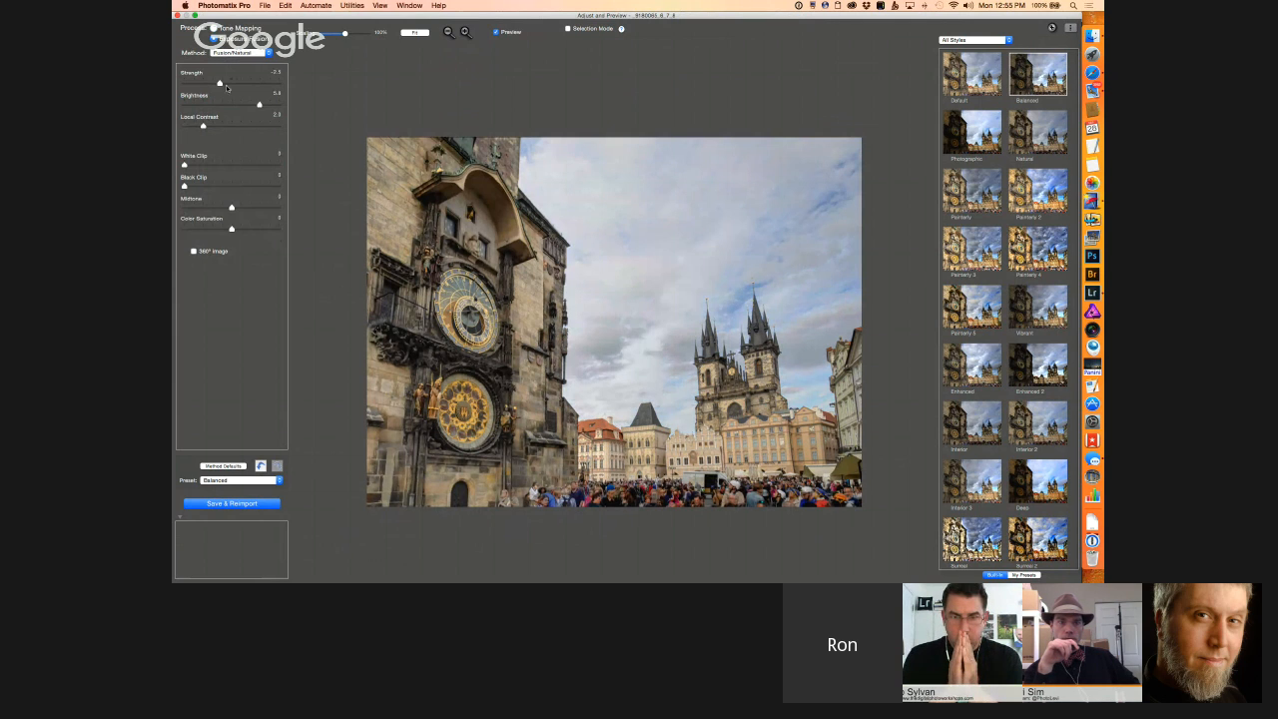
left_click(239, 84)
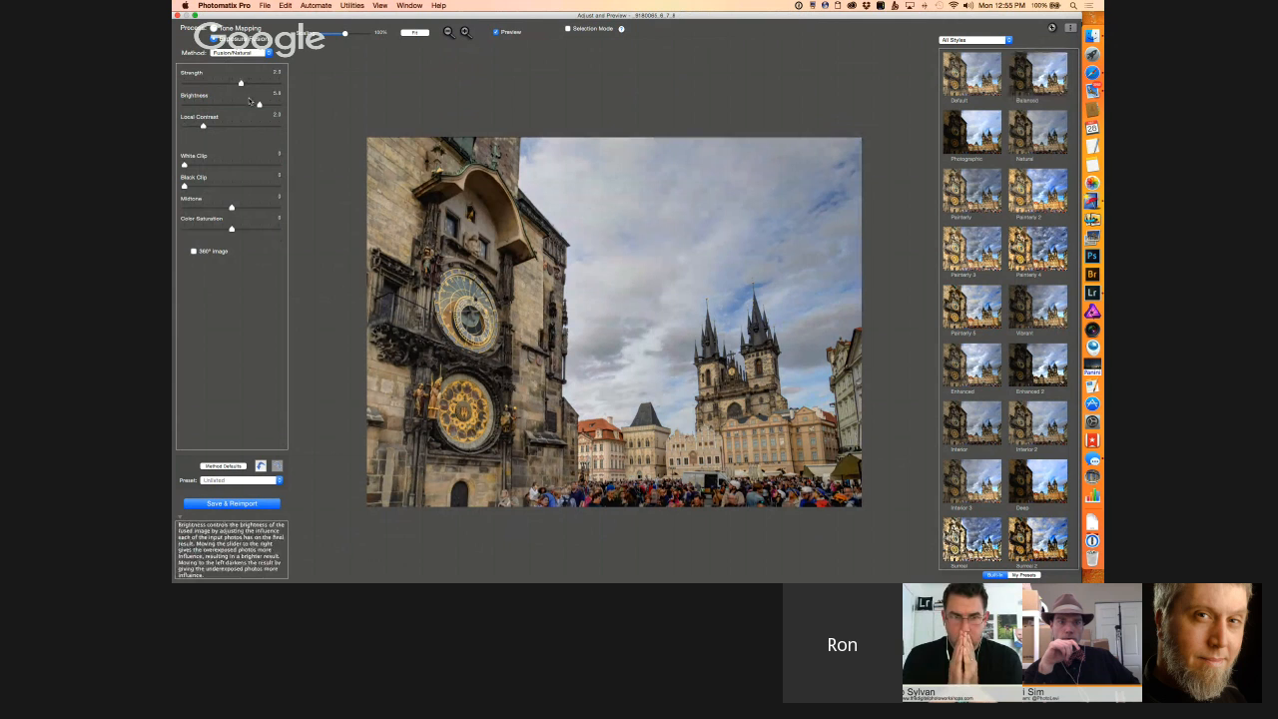
left_click(252, 84)
left_click_drag(257, 105, 221, 126)
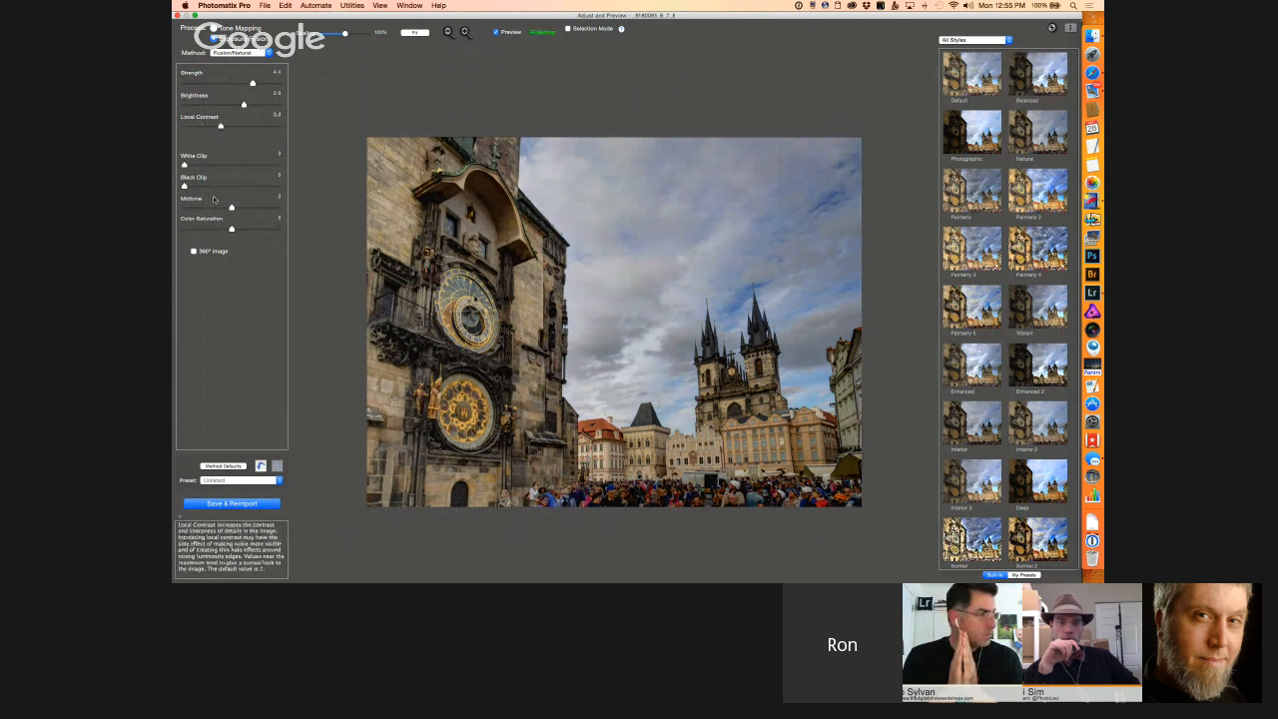
left_click_drag(237, 208, 226, 209)
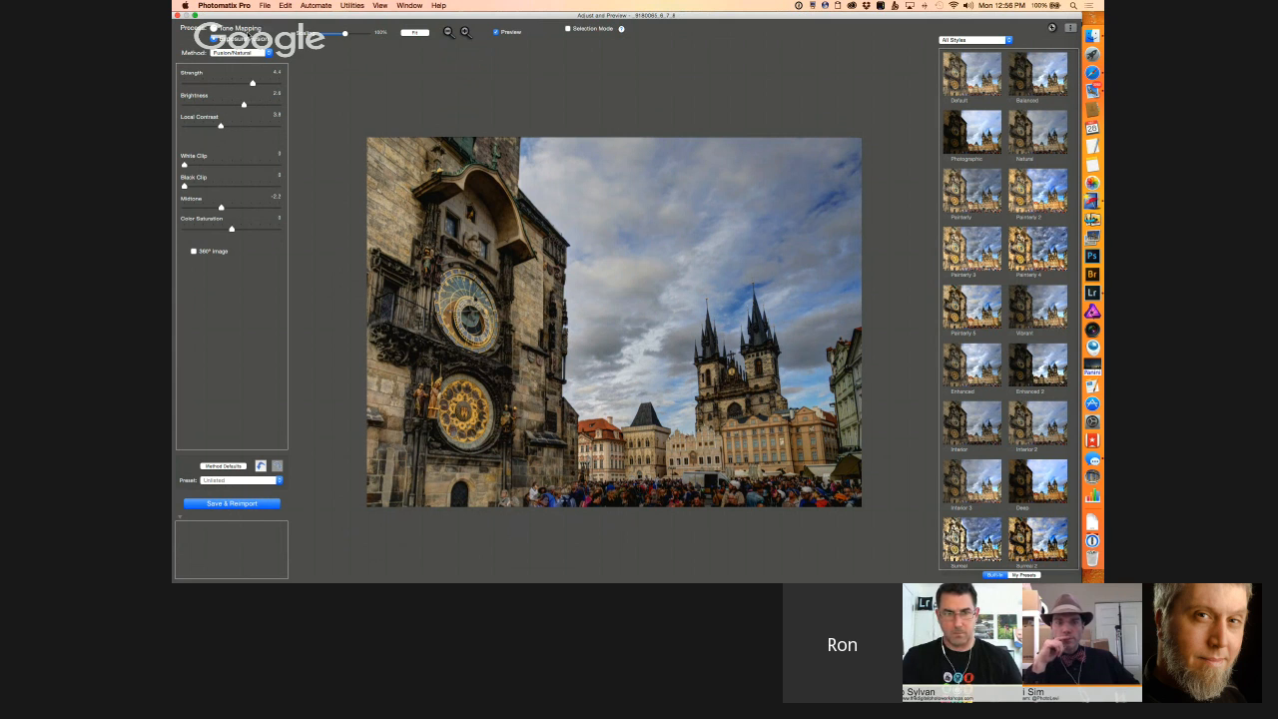
Step: Return to the Tone Mapping process with the Details Enhancer method
left_click(213, 29)
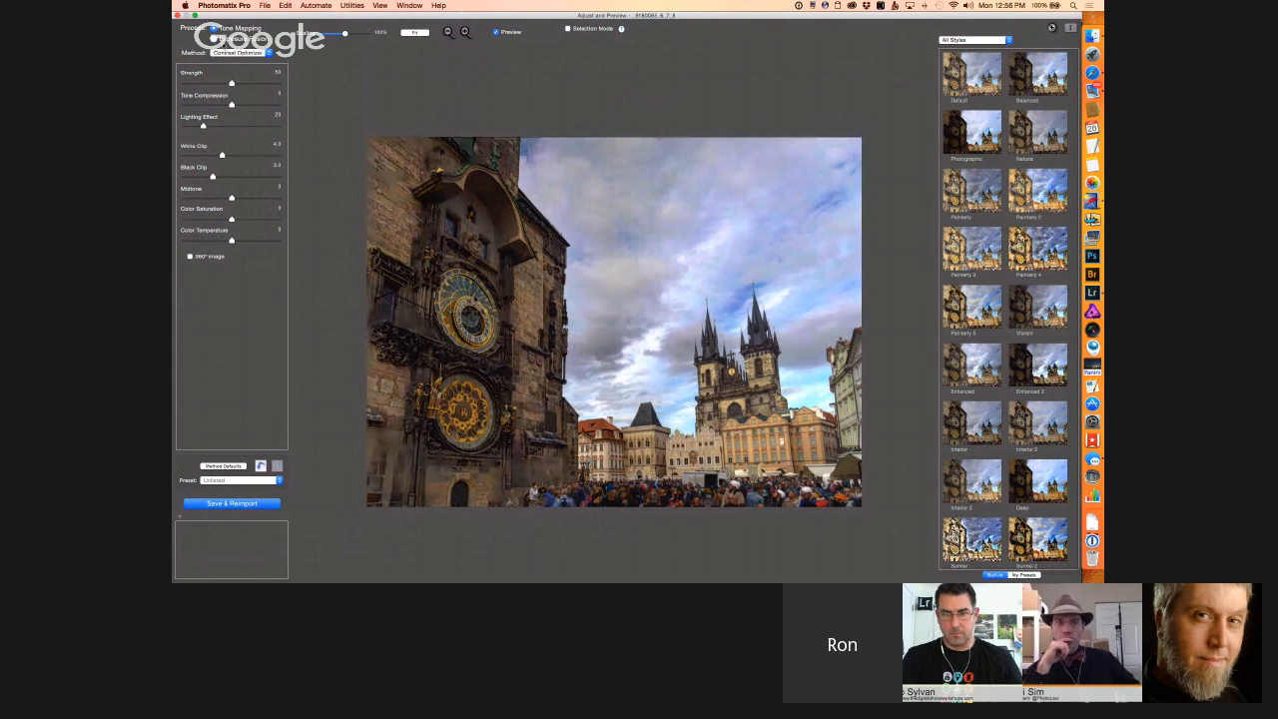
left_click(229, 52)
left_click(226, 44)
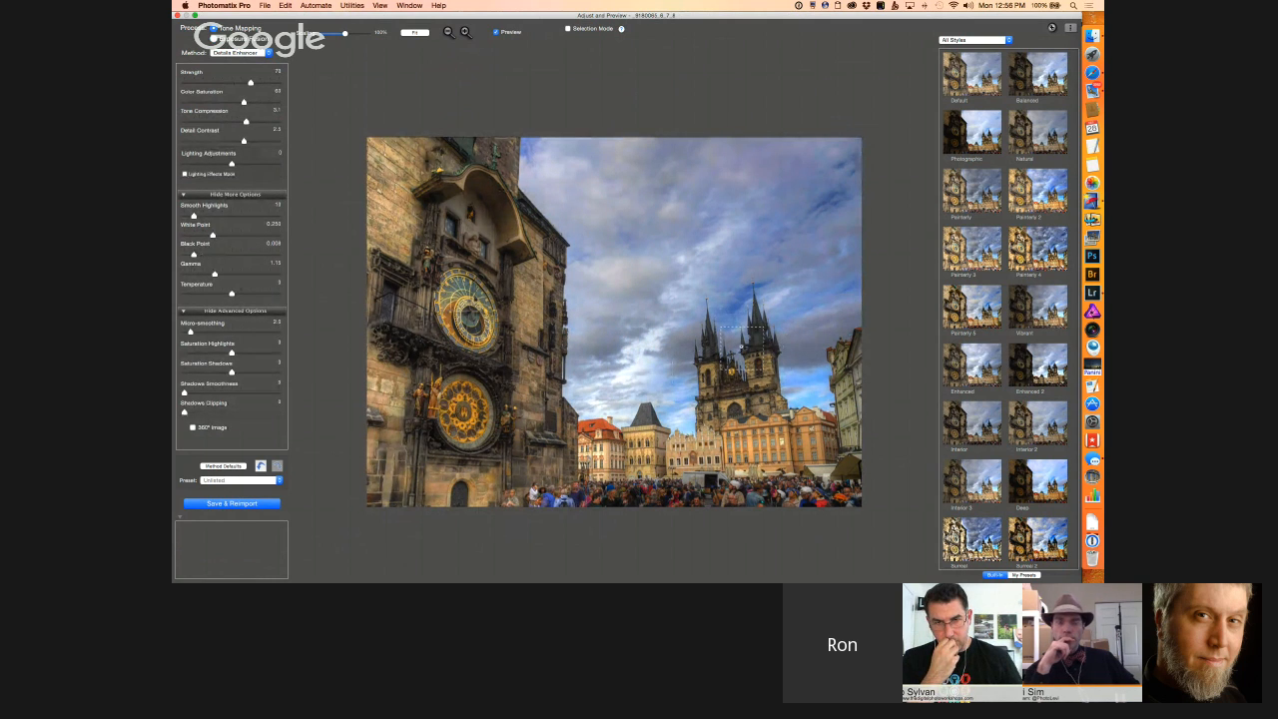
Step: Raise Smooth Highlights to about 49 and reduce Strength to about 51
left_click(221, 217)
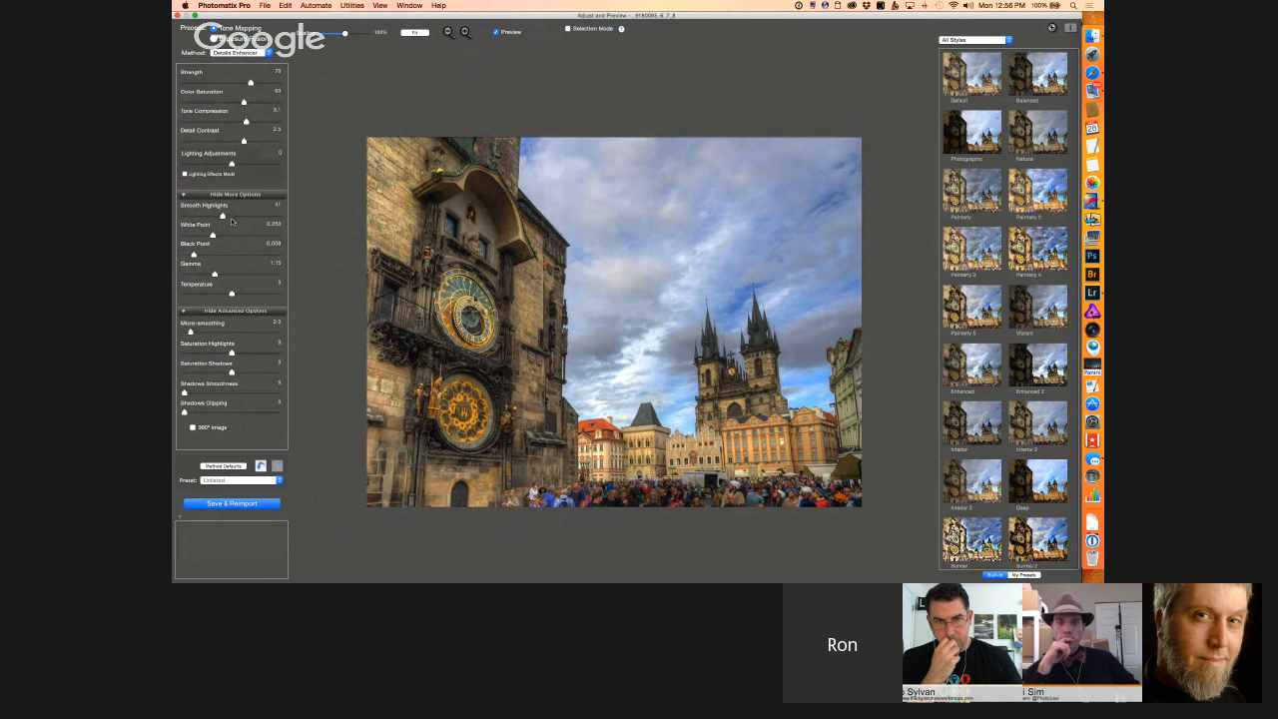
left_click(231, 219)
left_click(232, 83)
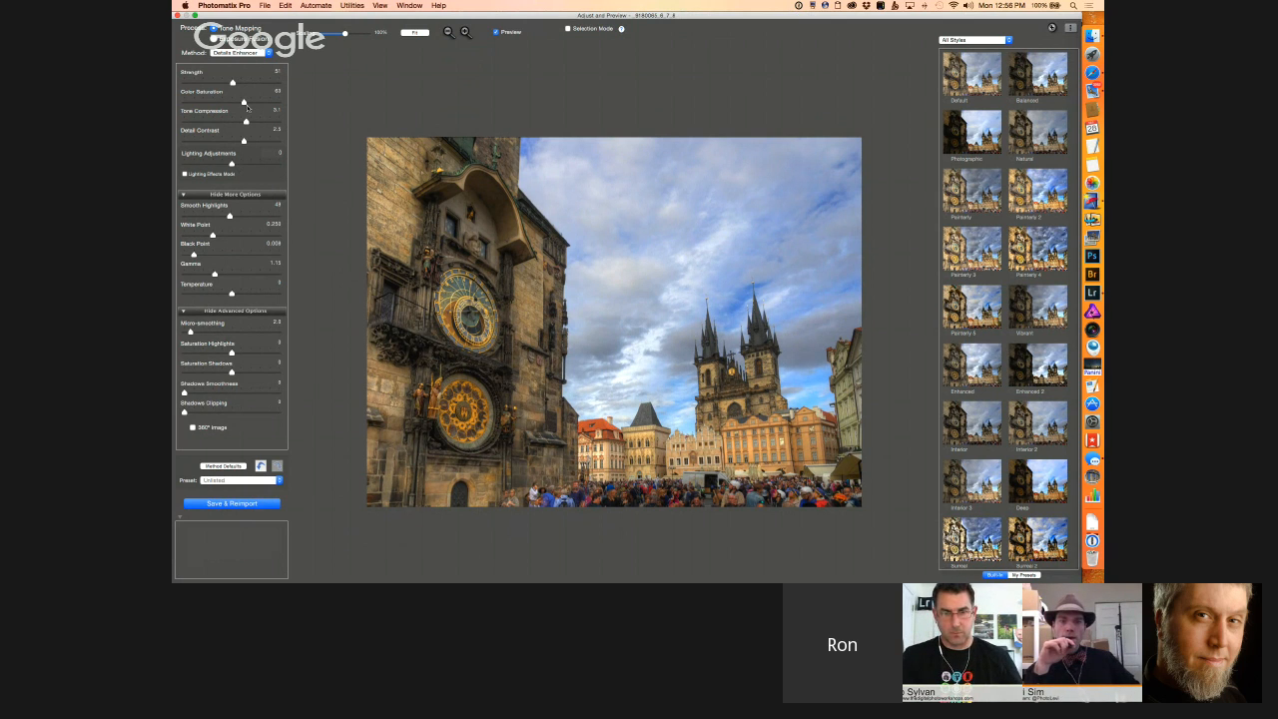
Step: Compare the tone-mapped photo with Smooth Highlights at about 4 and at about 48
left_click_drag(230, 216, 186, 216)
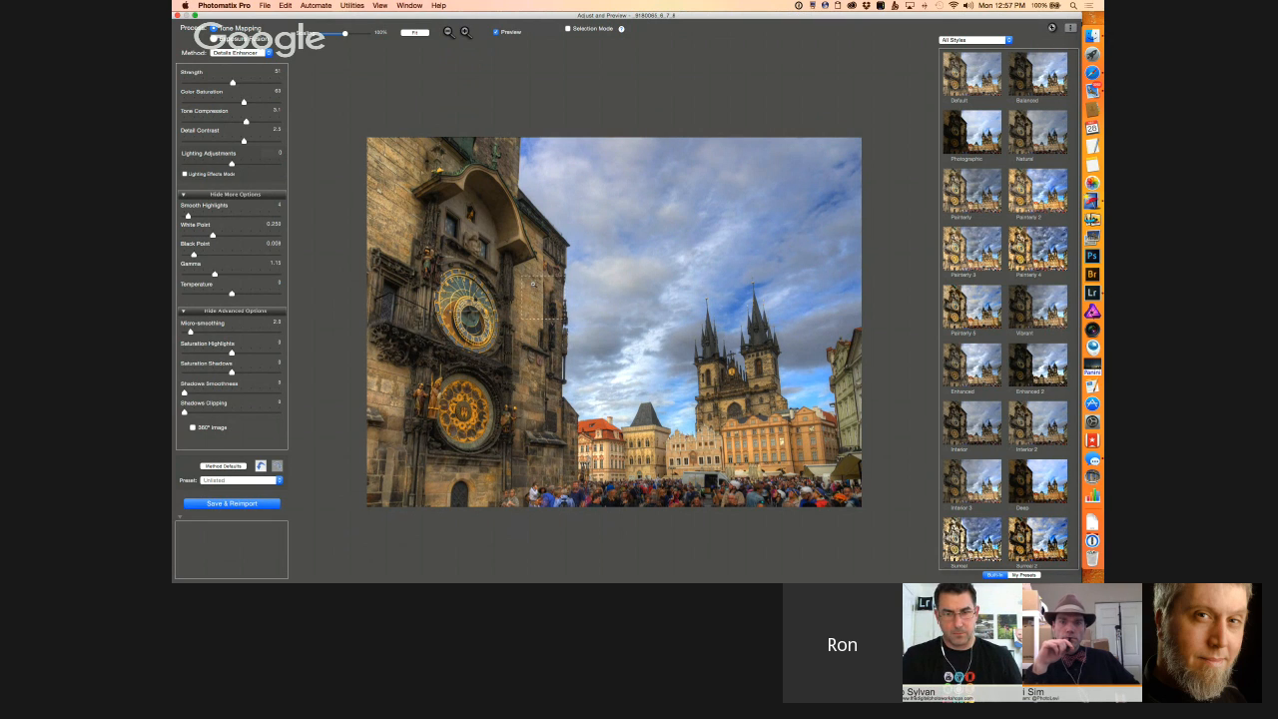
left_click(228, 218)
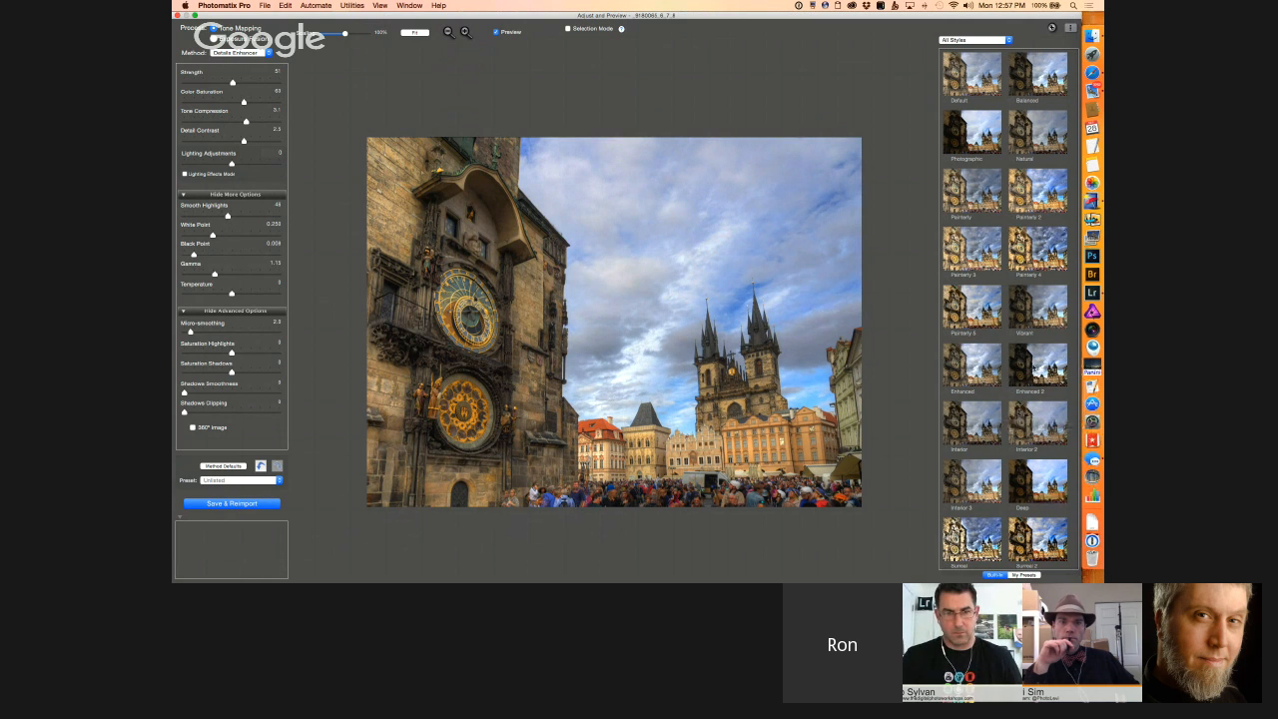
Step: Try the Enhanced 2, Painterly 4, Natural, Photographic and Balanced presets on the merged Prague photo
left_click(1033, 368)
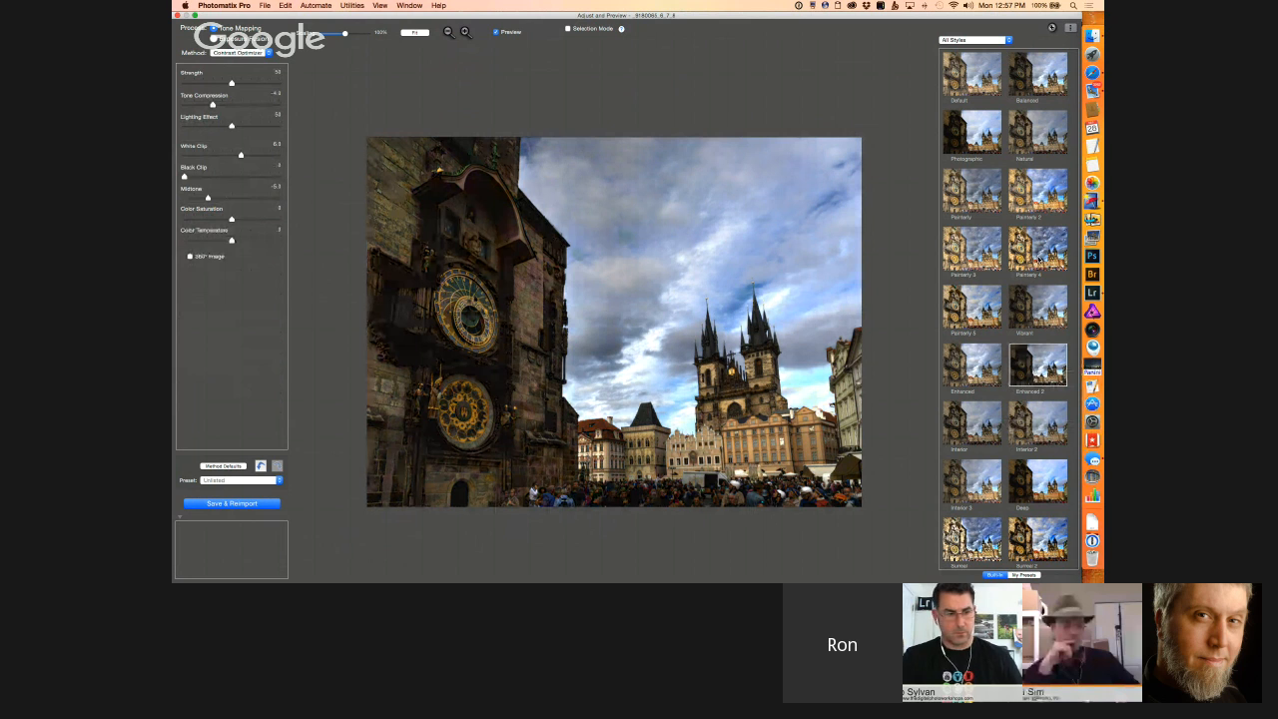
left_click(1038, 258)
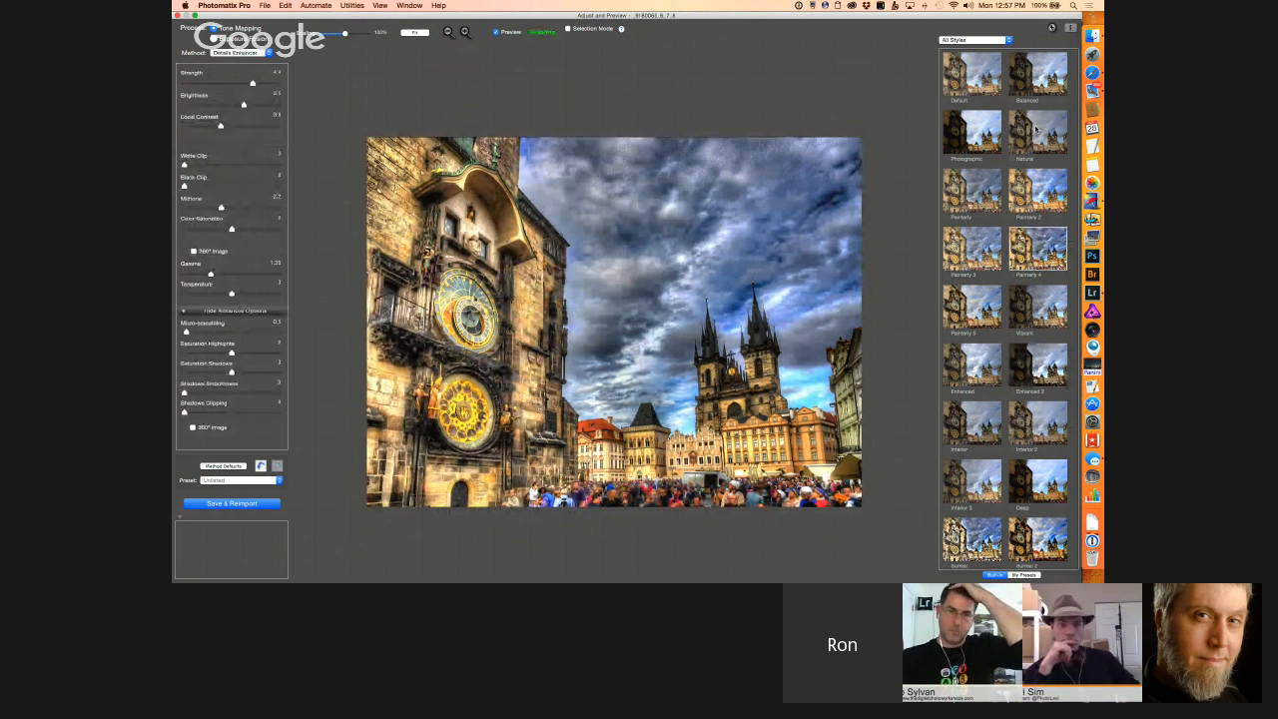
left_click(1037, 130)
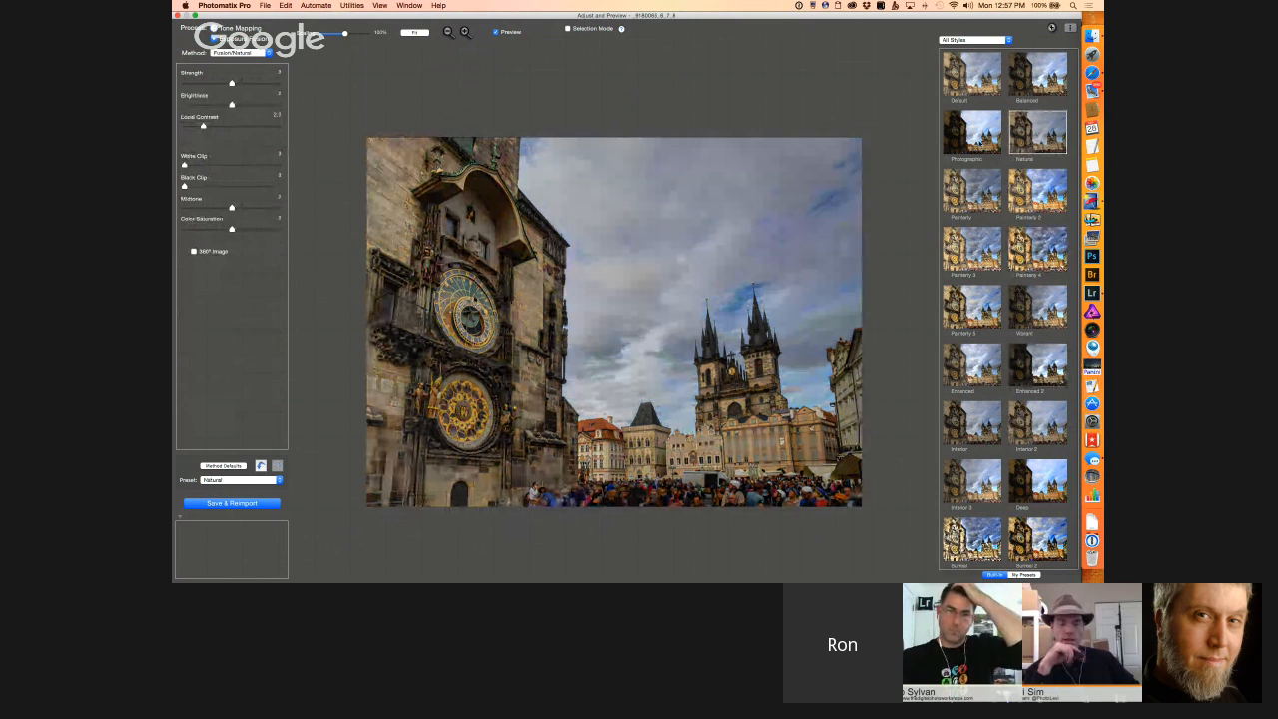
left_click(971, 131)
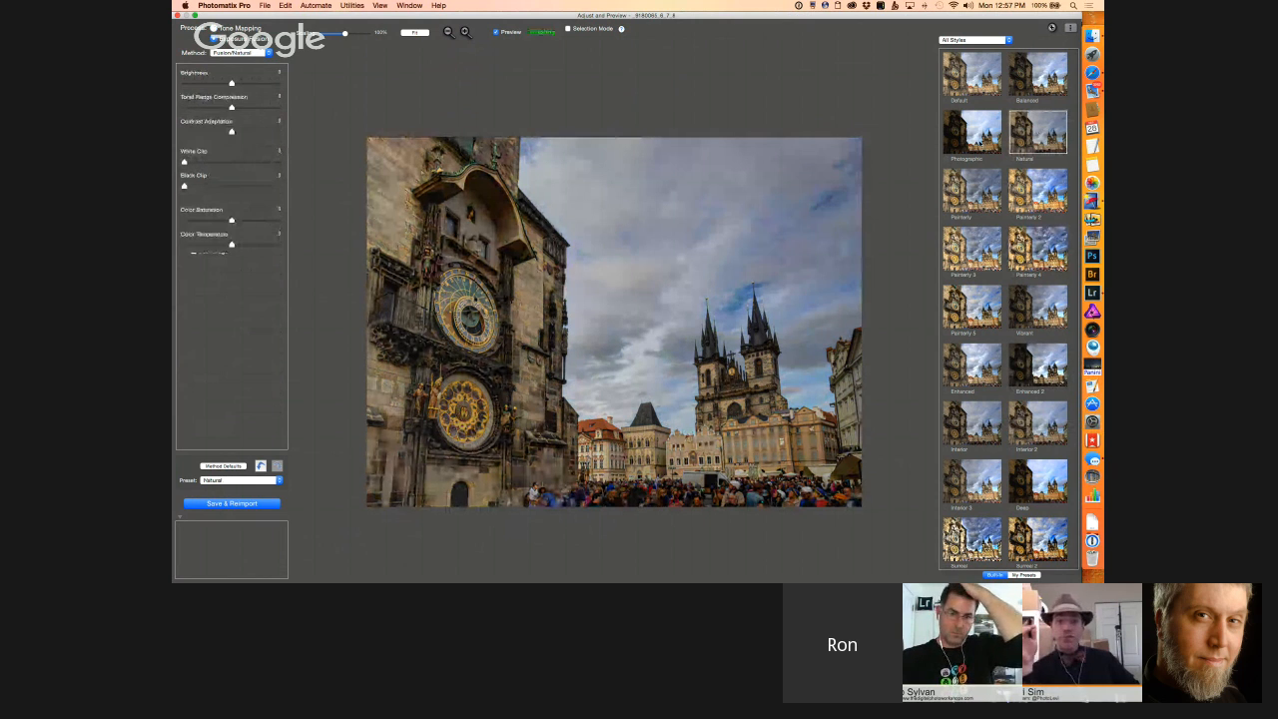
left_click(1051, 78)
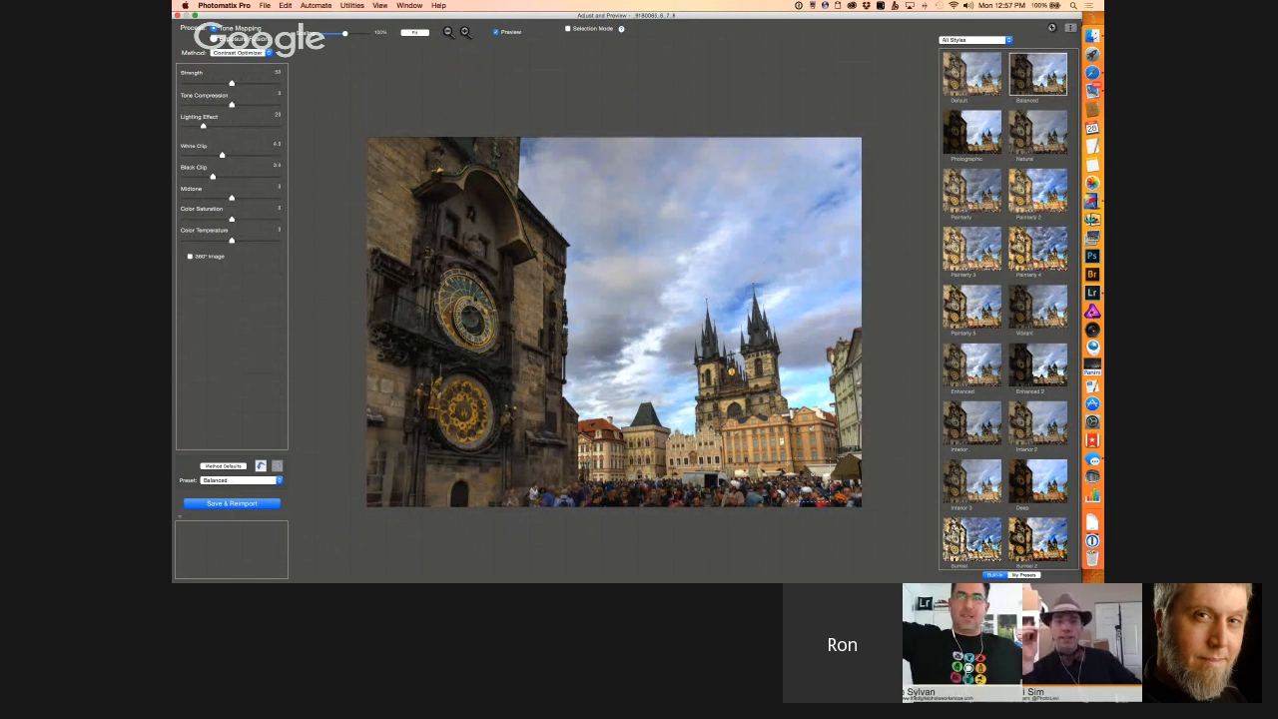
Step: Browse the built-in style presets and try the Details Enhancer method with the Painterly 3 preset
scroll(1005, 310, "down", 5)
scroll(1004, 425, "down", 2)
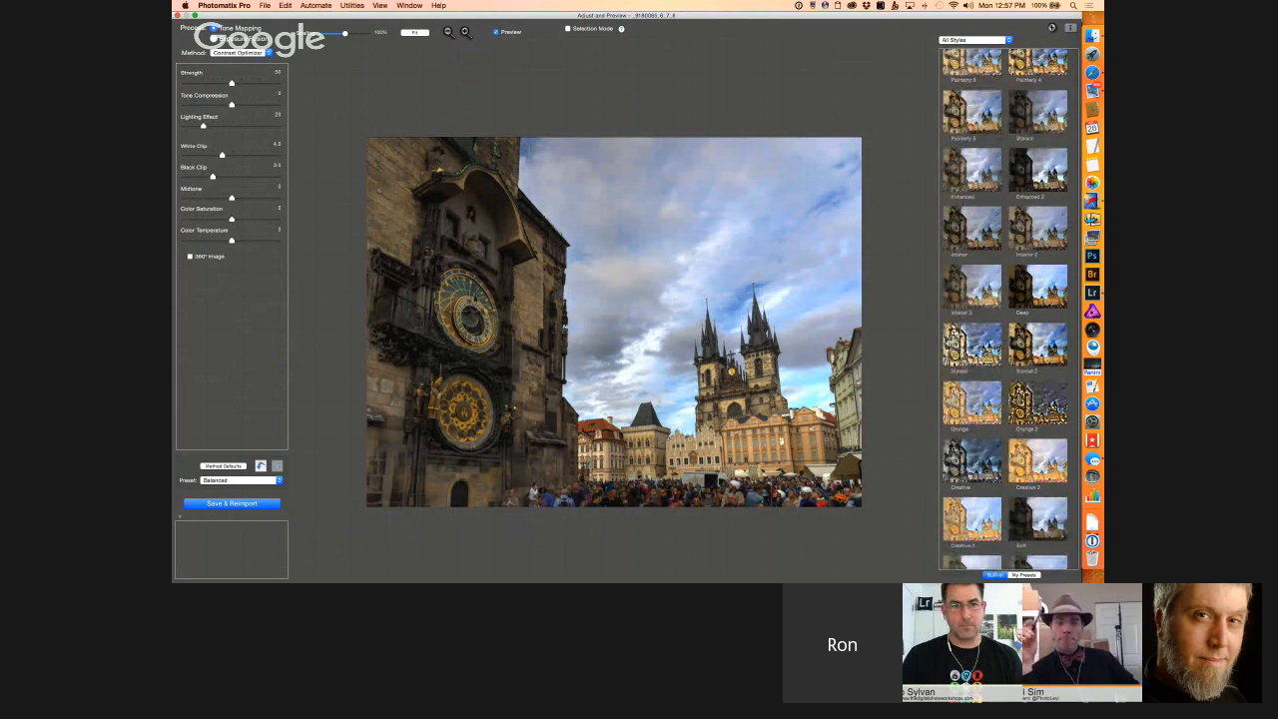
left_click(239, 52)
left_click(237, 44)
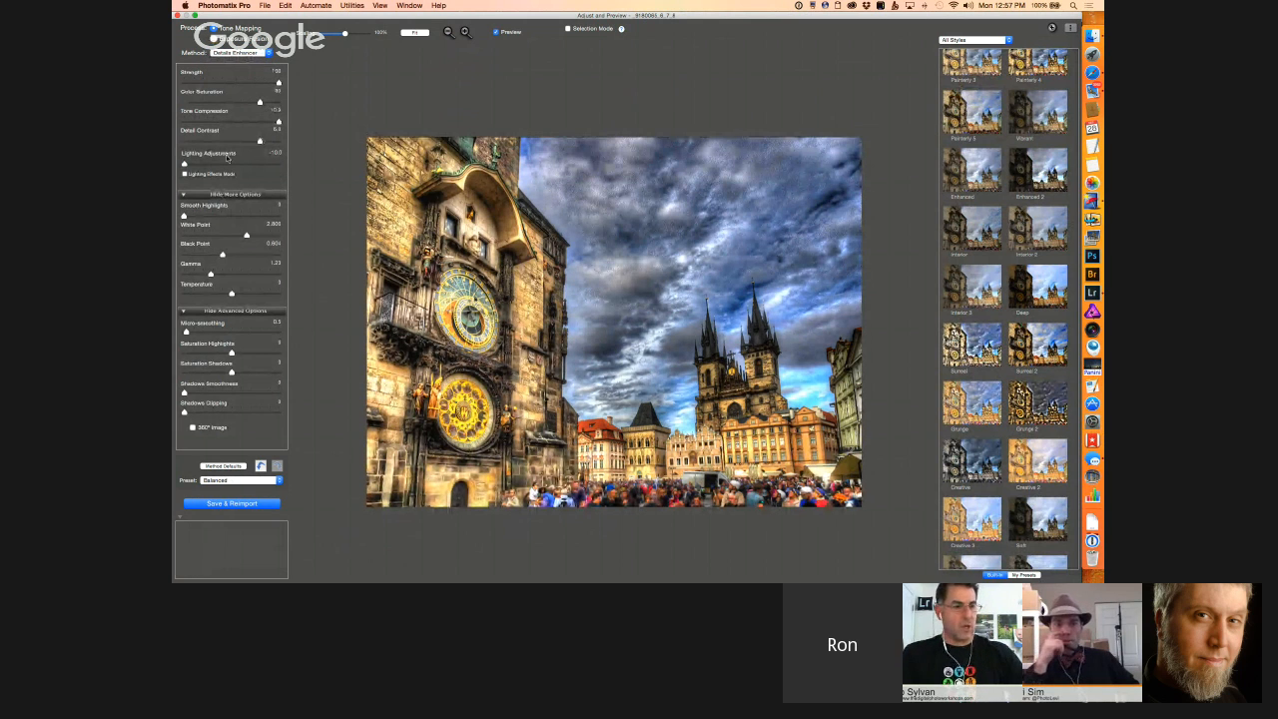
scroll(973, 147, "up", 4)
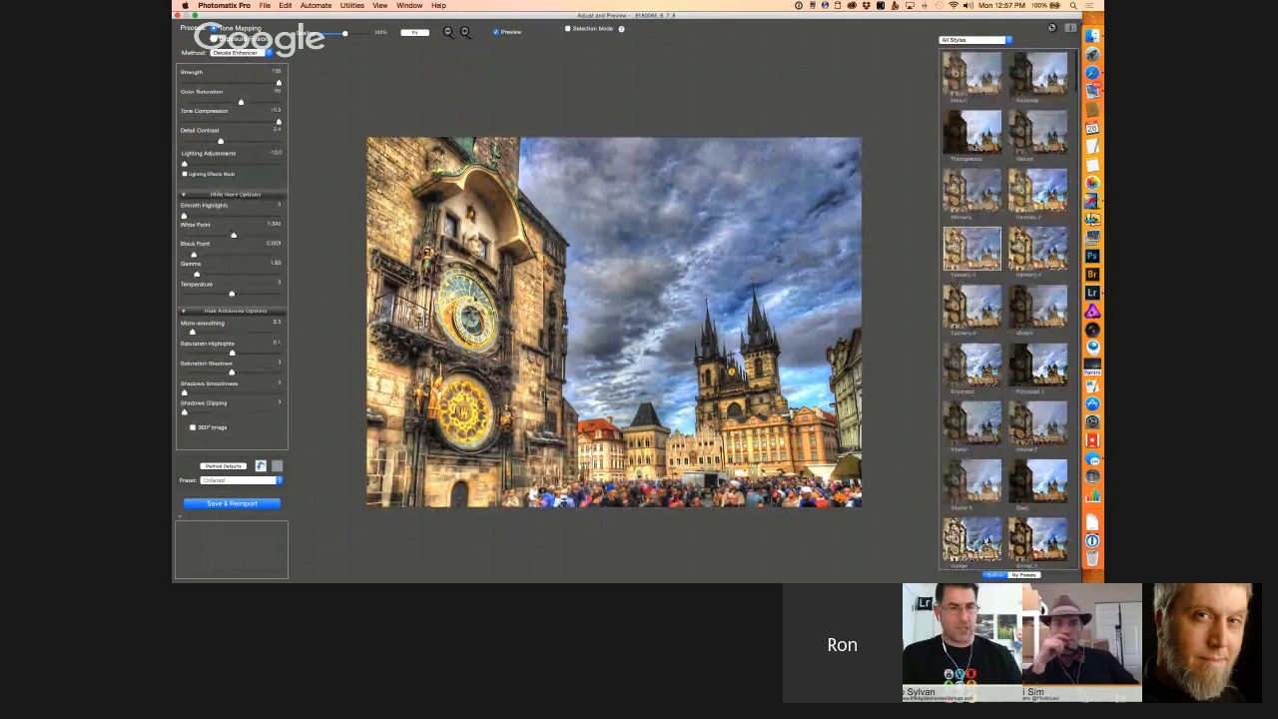
Step: Try the Default preset with slightly higher Color Saturation, Tone Compression at about 2.8 and Strength at about 78
left_click(971, 75)
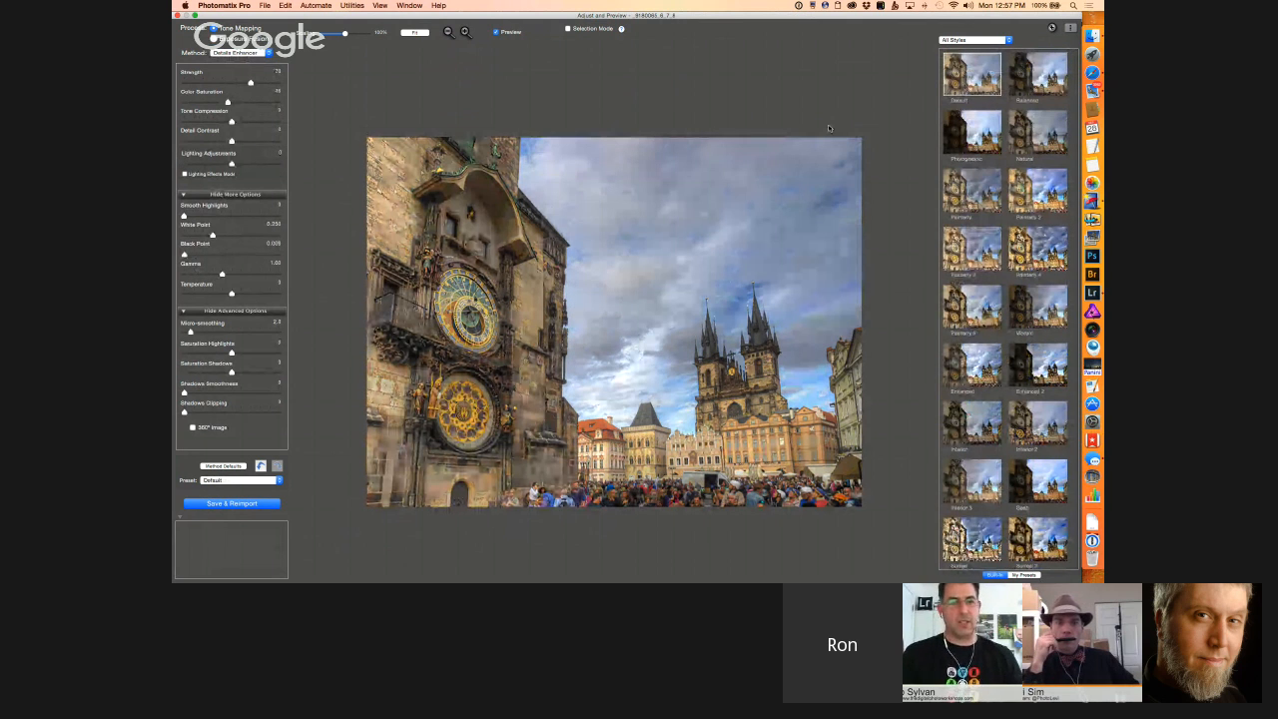
left_click(236, 102)
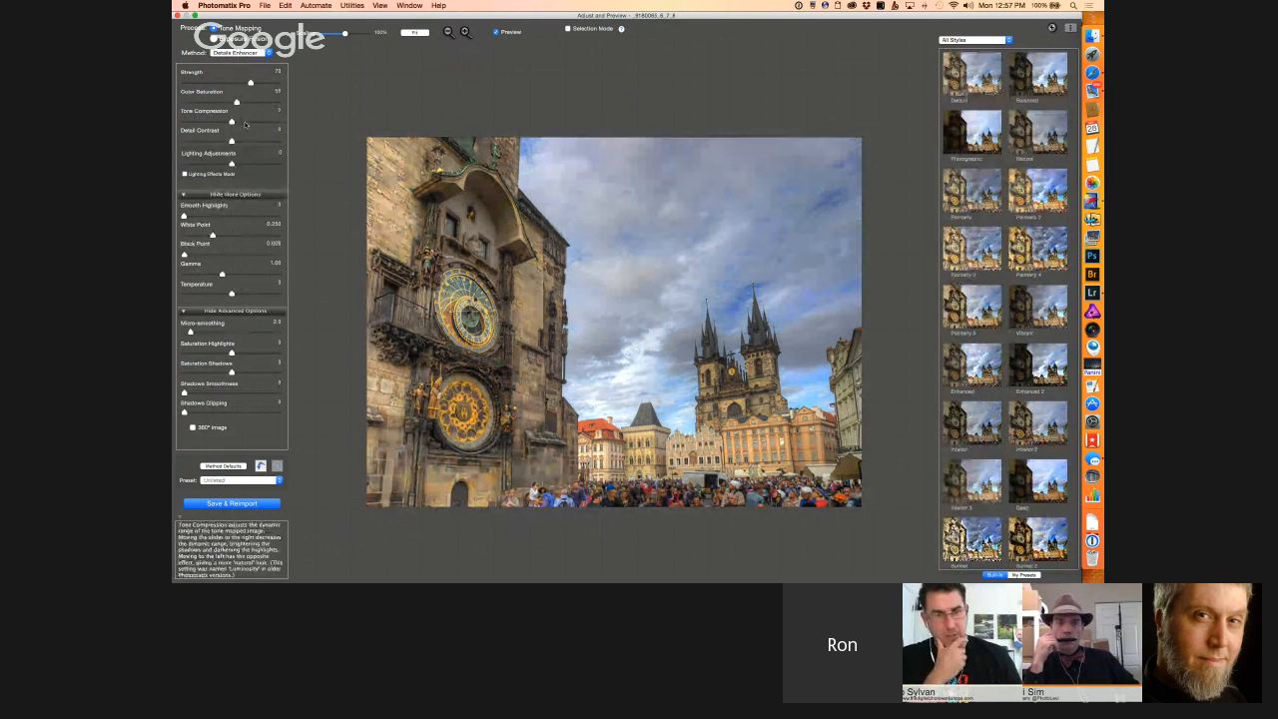
left_click(243, 122)
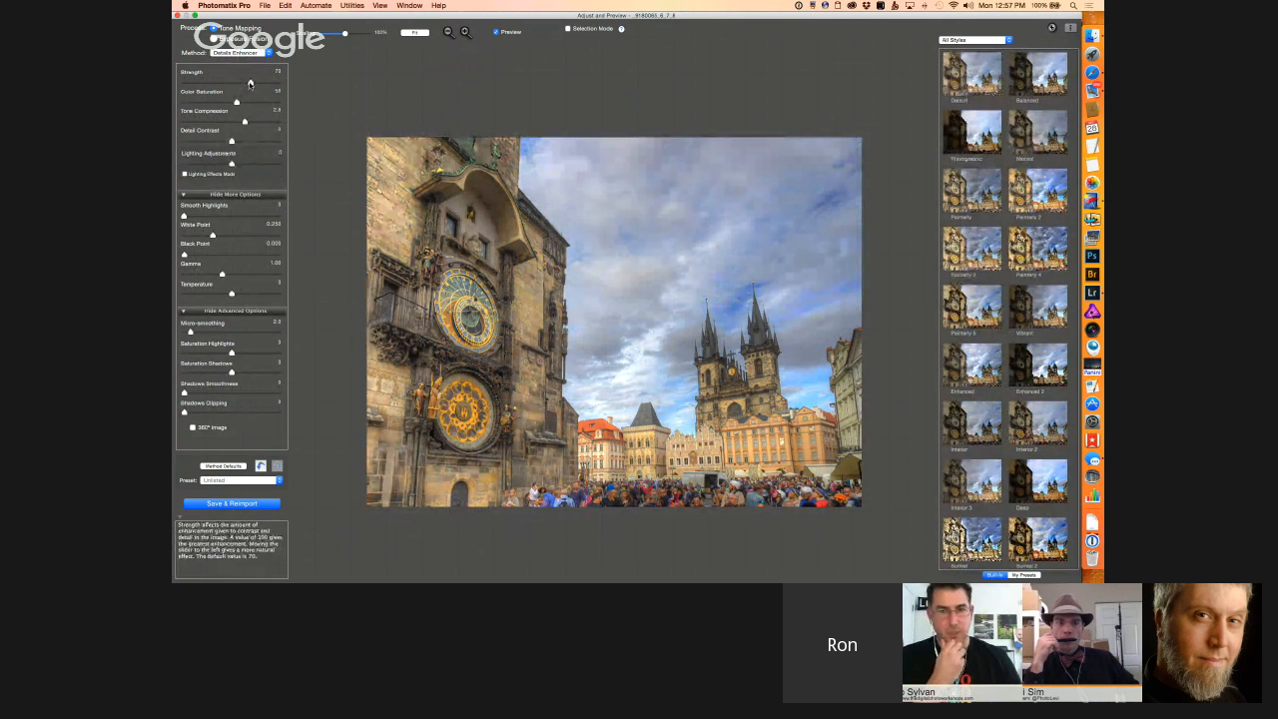
left_click_drag(250, 83, 258, 88)
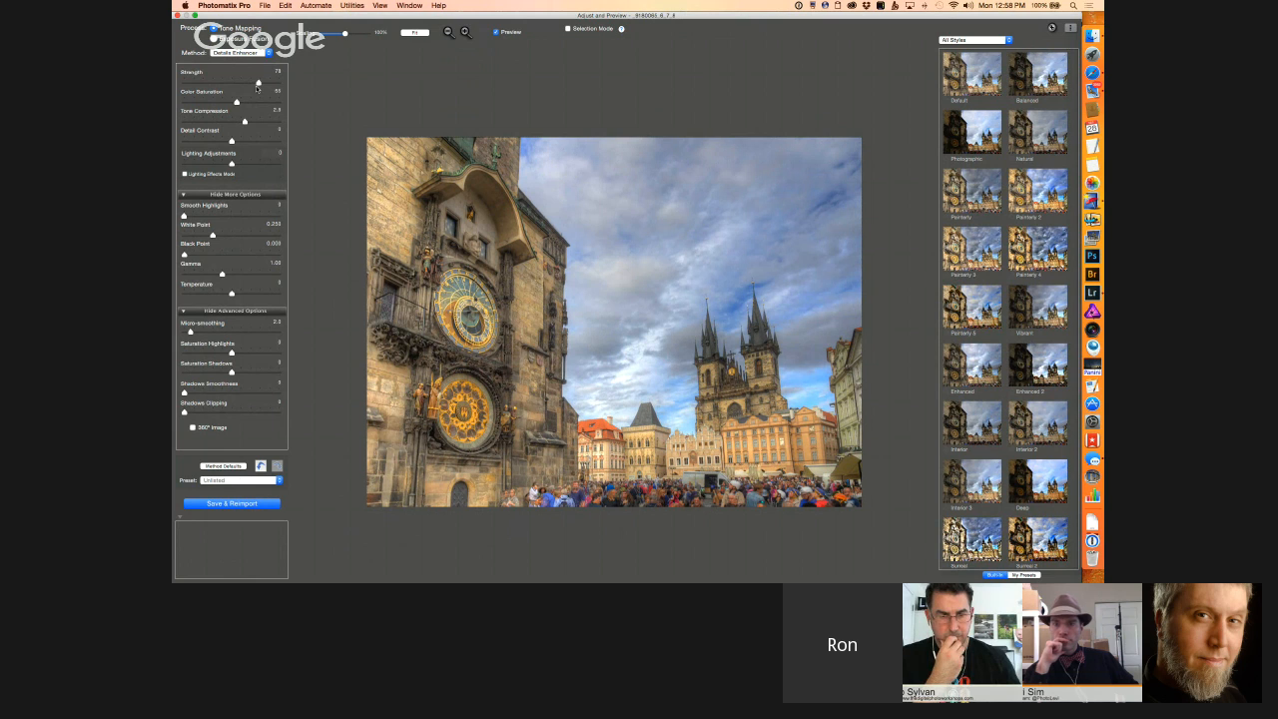
Step: Try the Exposure Fusion process with the Fusion/Natural method
left_click(237, 52)
left_click(222, 57)
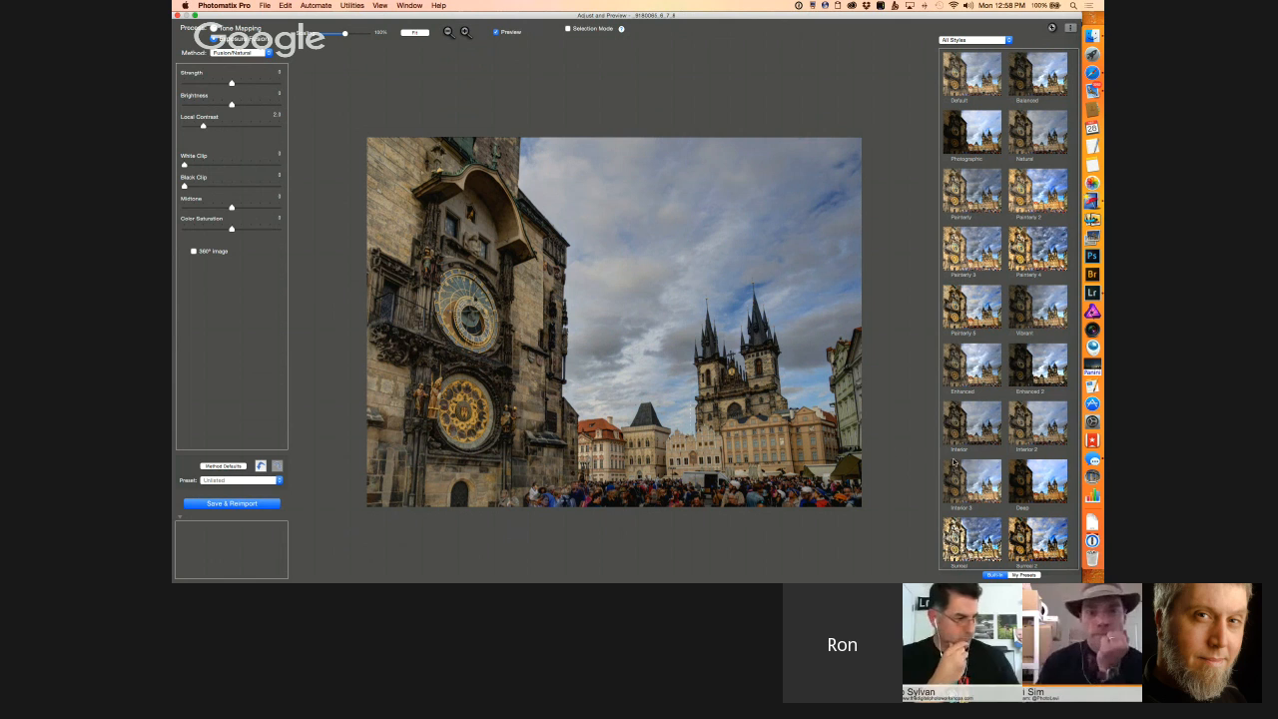
Step: Apply the Deep preset to the merged photo, and save and reimport the result into Lightroom
left_click(1025, 478)
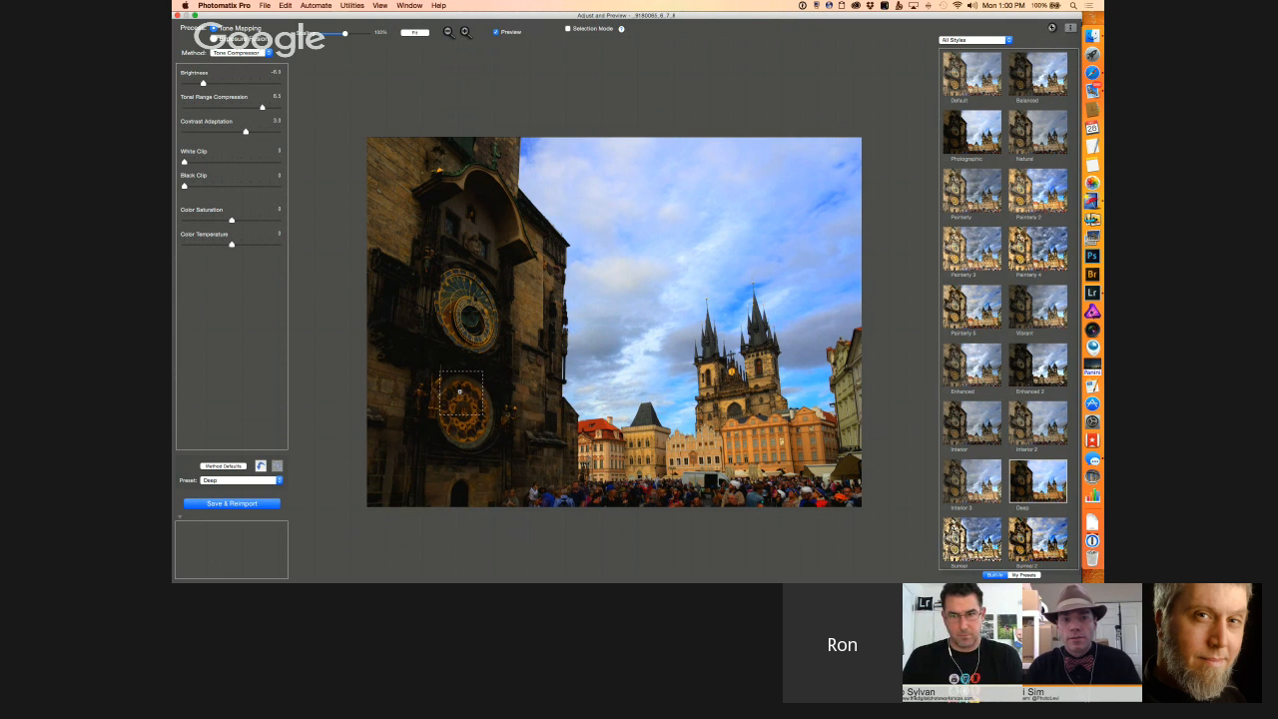
left_click(246, 507)
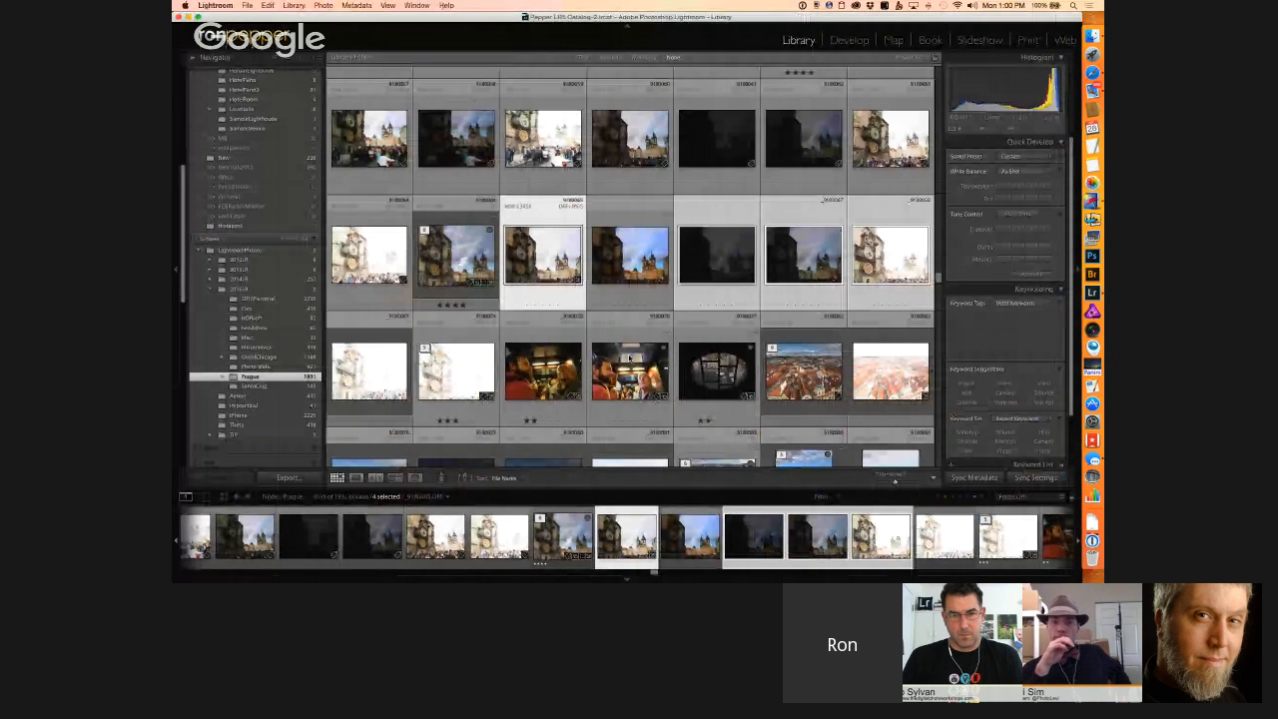
Step: Open the reimported _9180065.tif for developing and raise its Clarity to about +14 and its Shadows moderately
key("e")
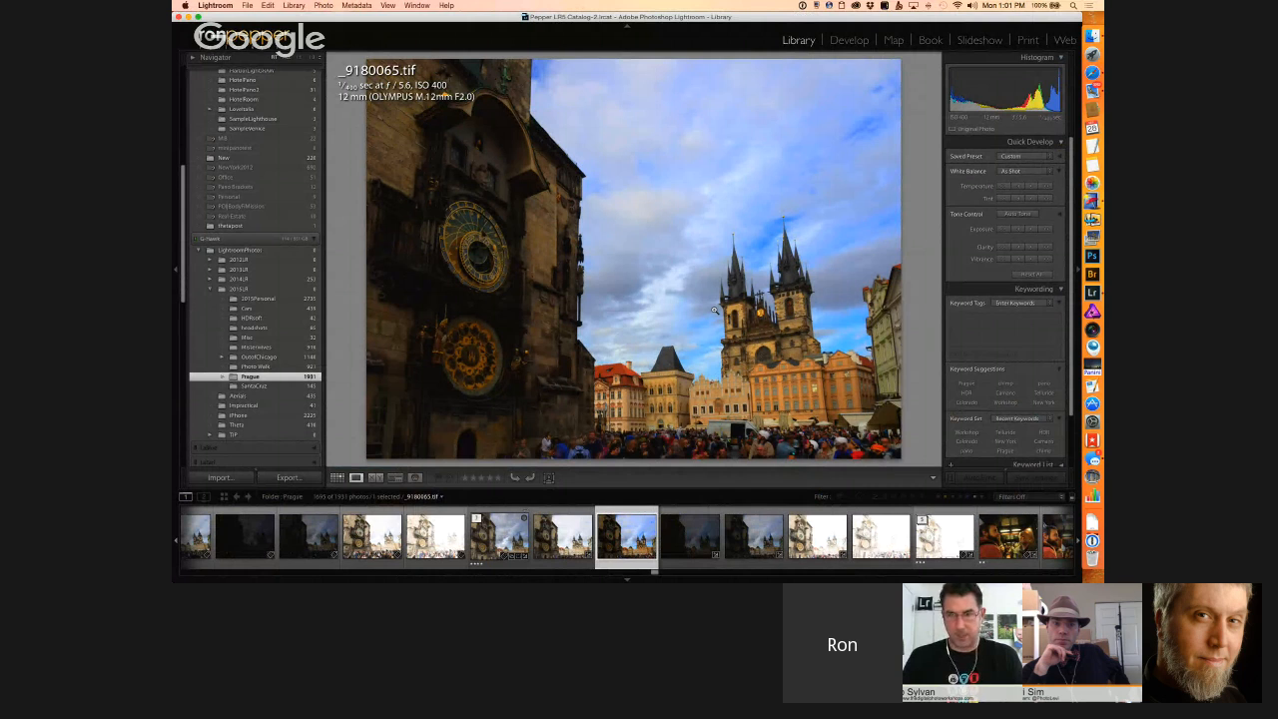
left_click(845, 42)
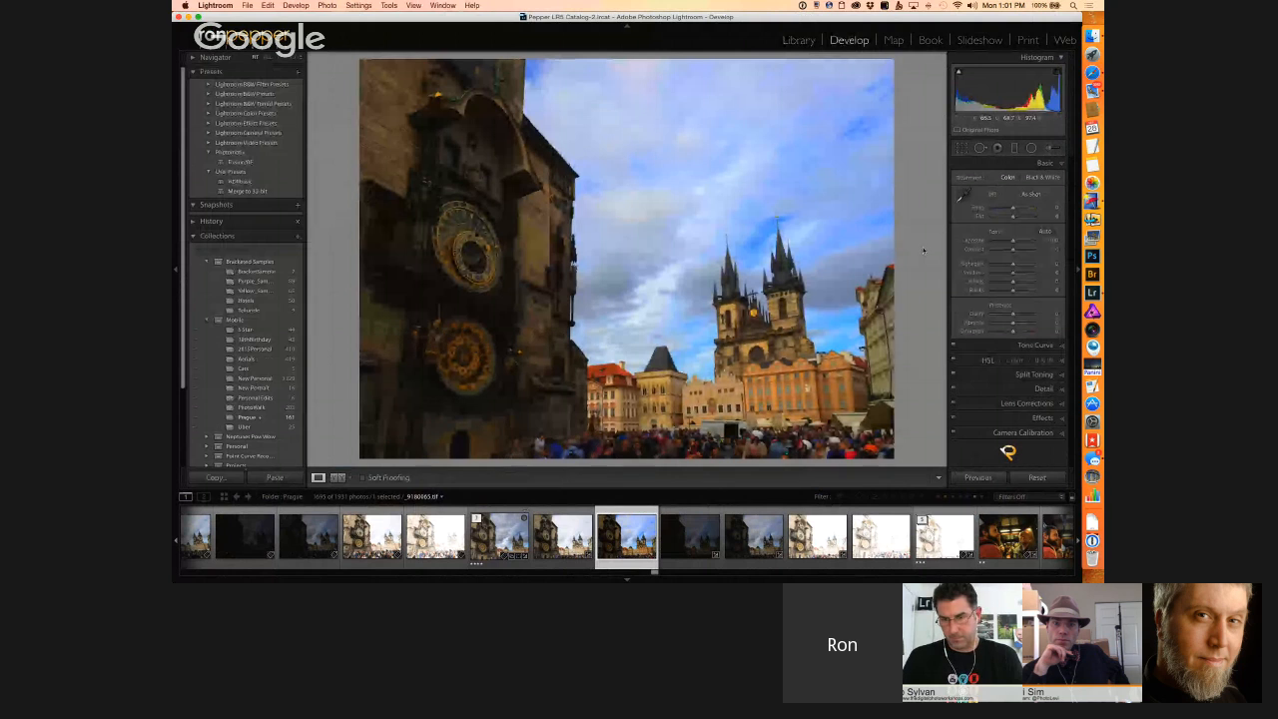
left_click_drag(1011, 315, 1016, 314)
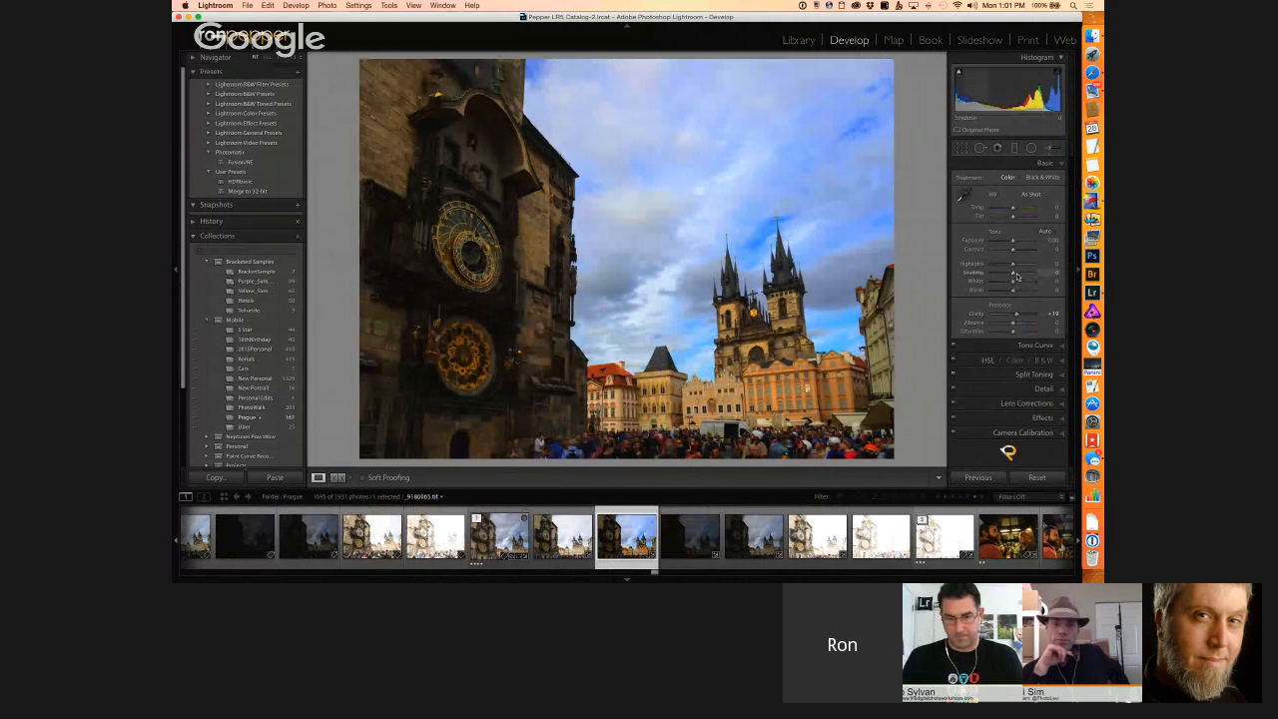
left_click_drag(1017, 276, 1021, 275)
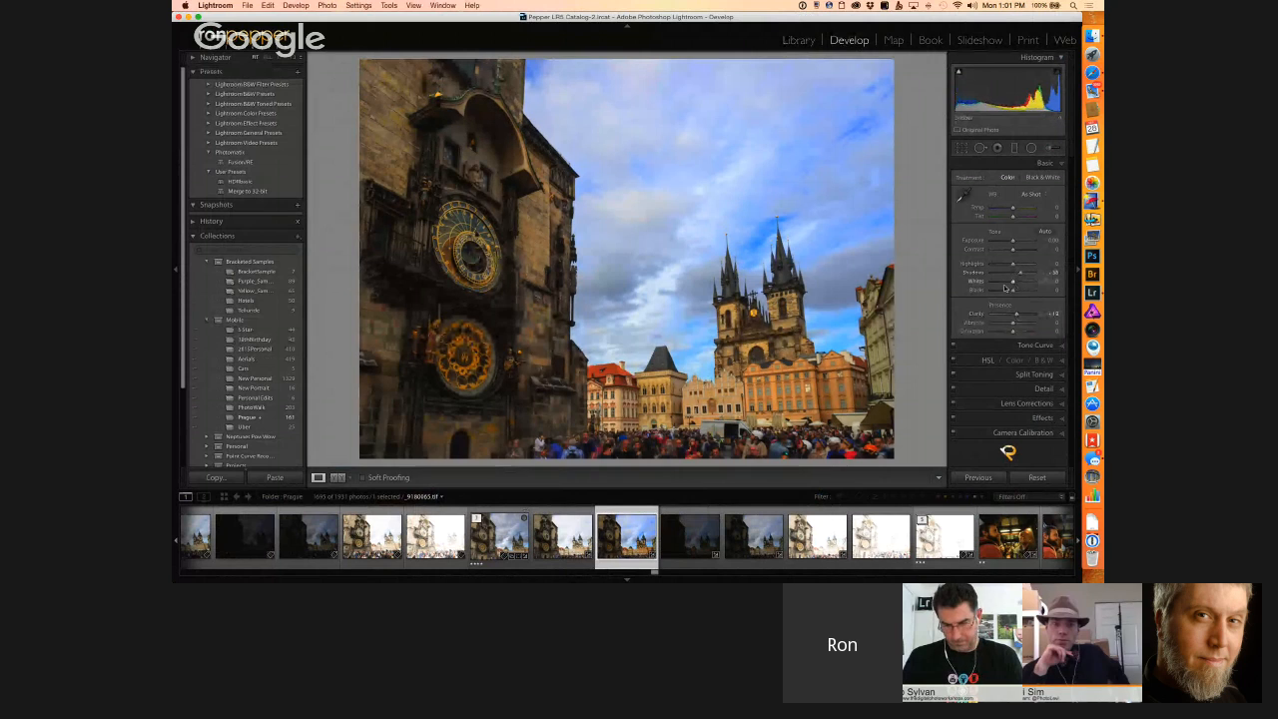
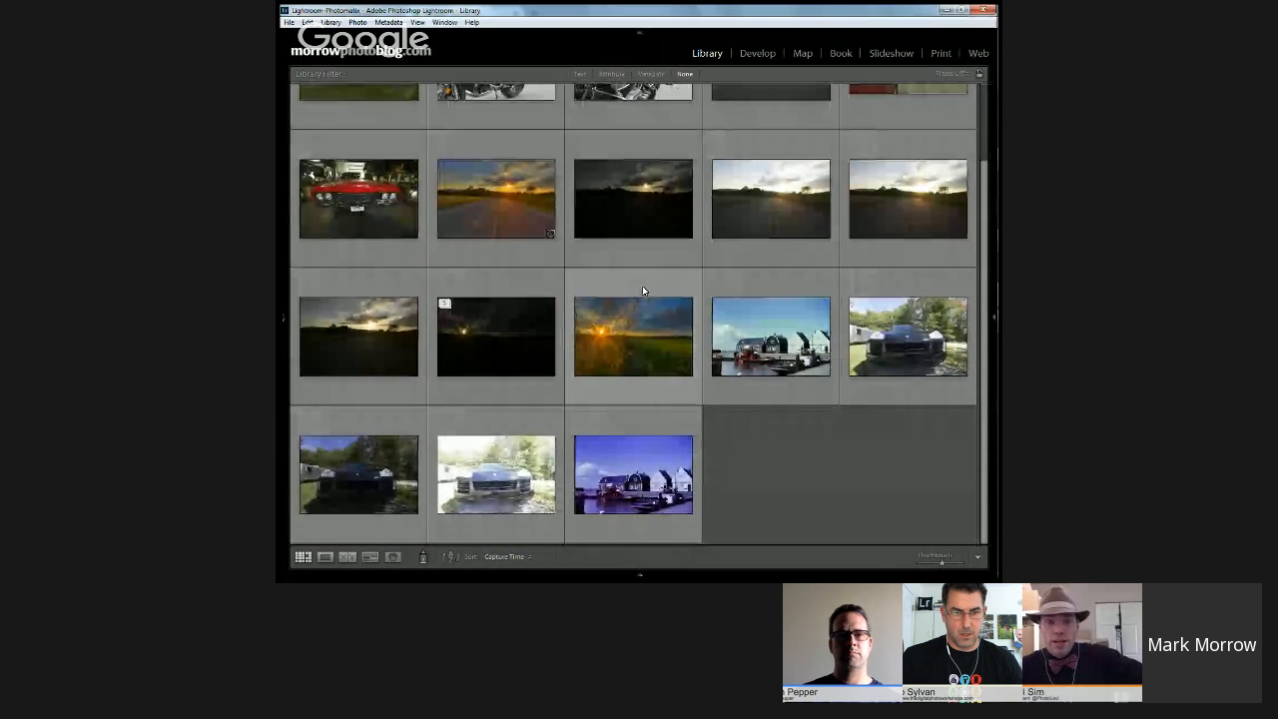
Step: Select the first motorcycle photo among the sample images in the library grid and open it for developing
scroll(642, 287, "up", 2)
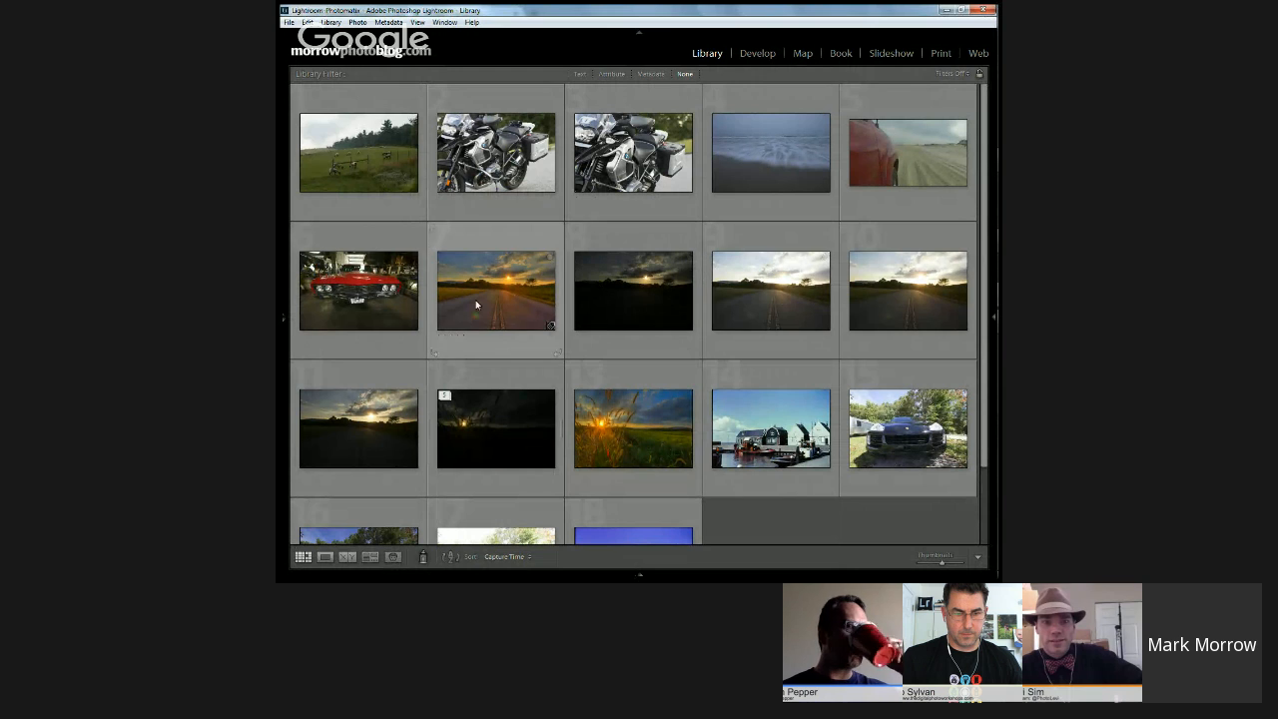
left_click(611, 418)
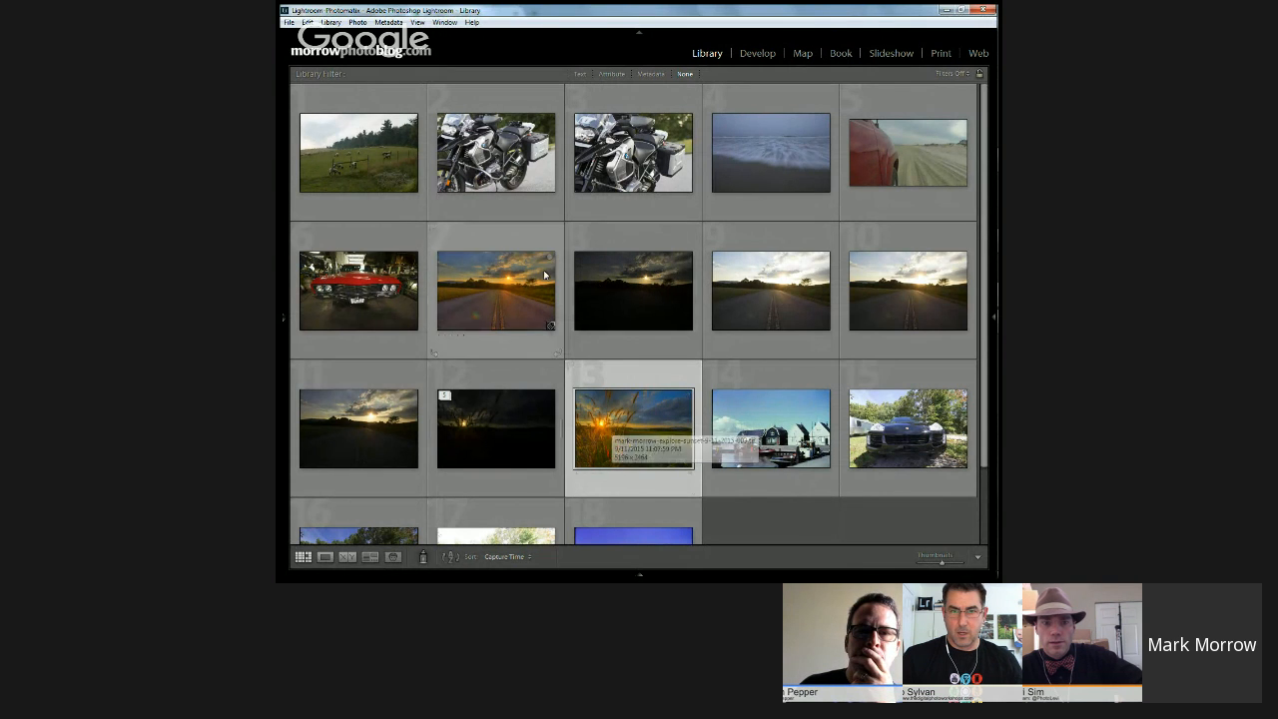
left_click(487, 296)
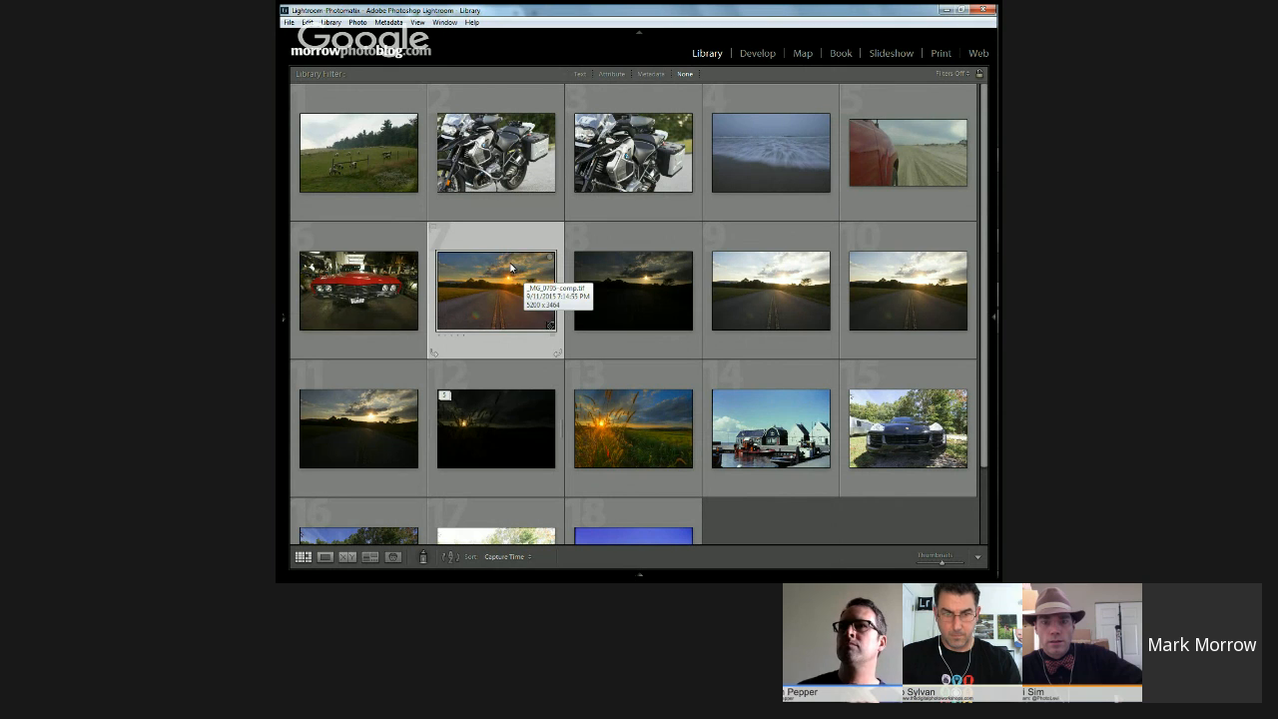
left_click(362, 151)
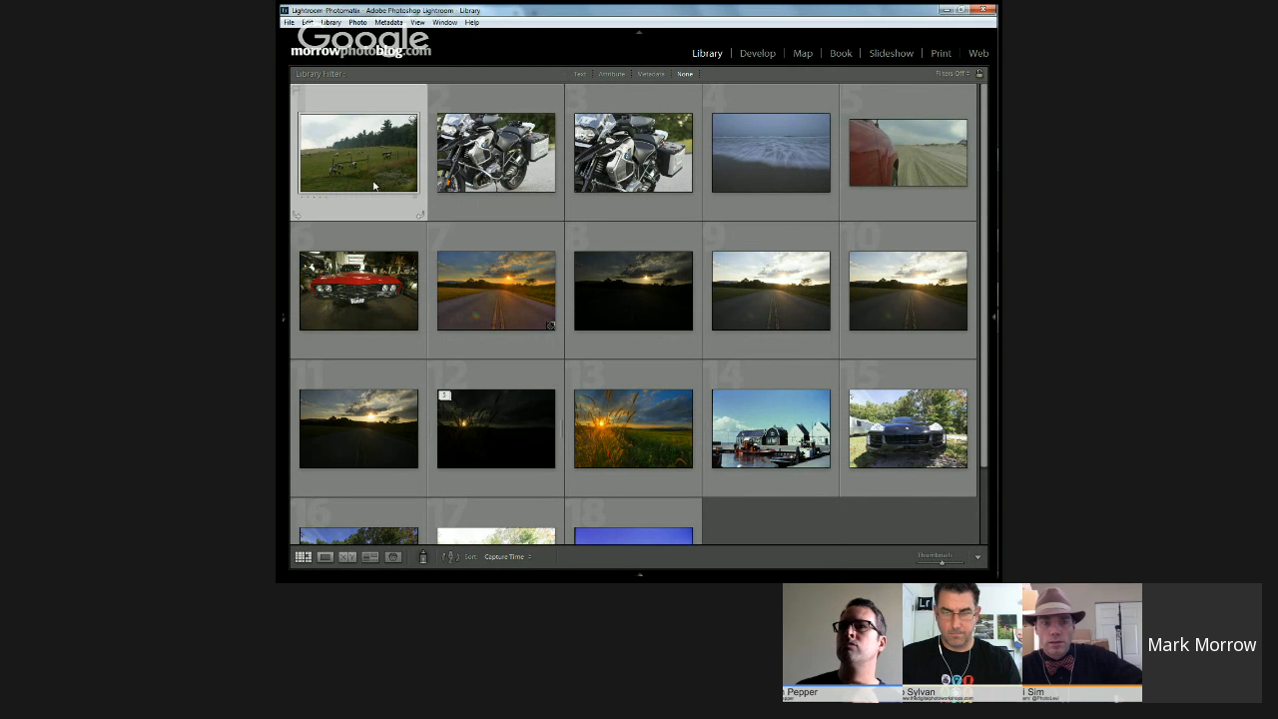
left_click(504, 144)
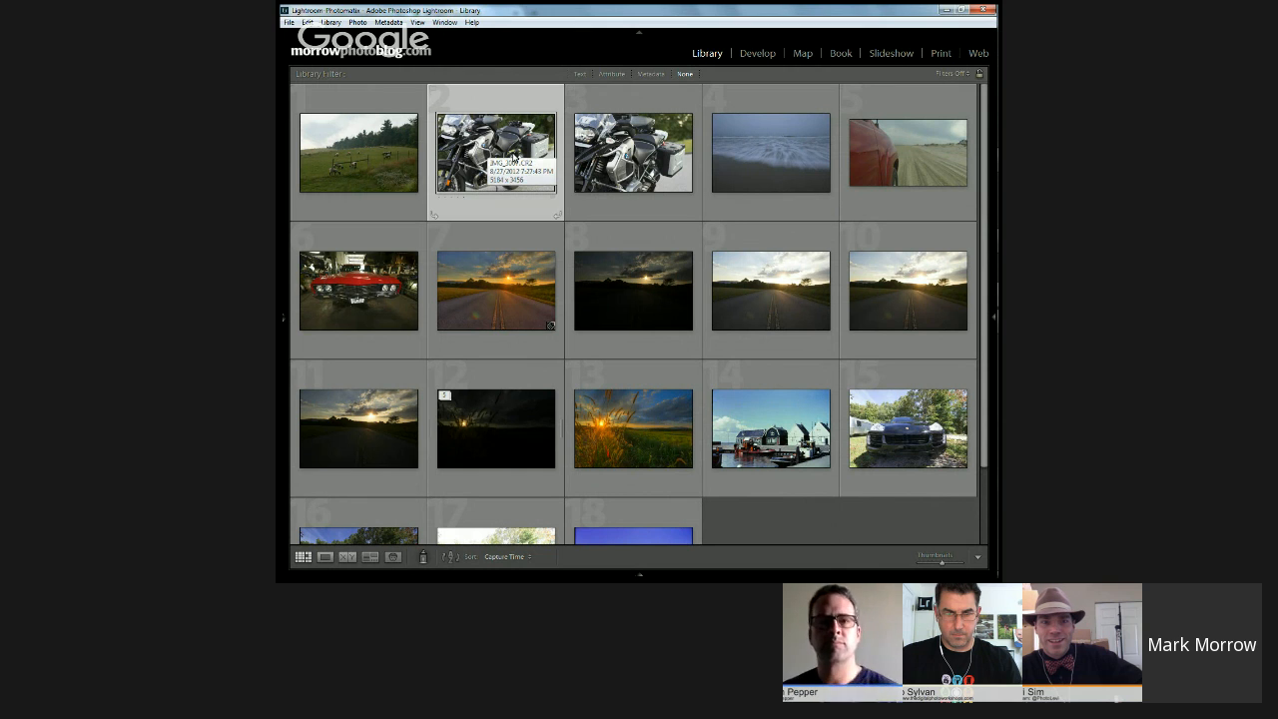
left_click(369, 301)
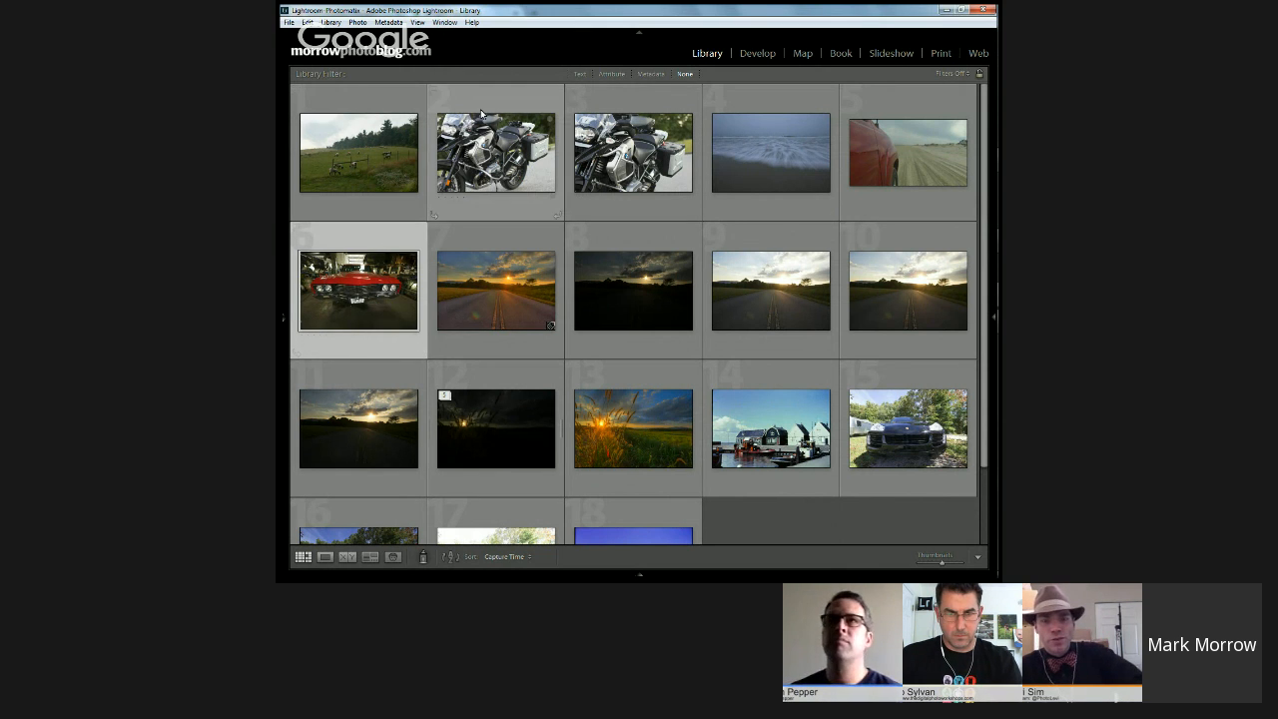
left_click(489, 155)
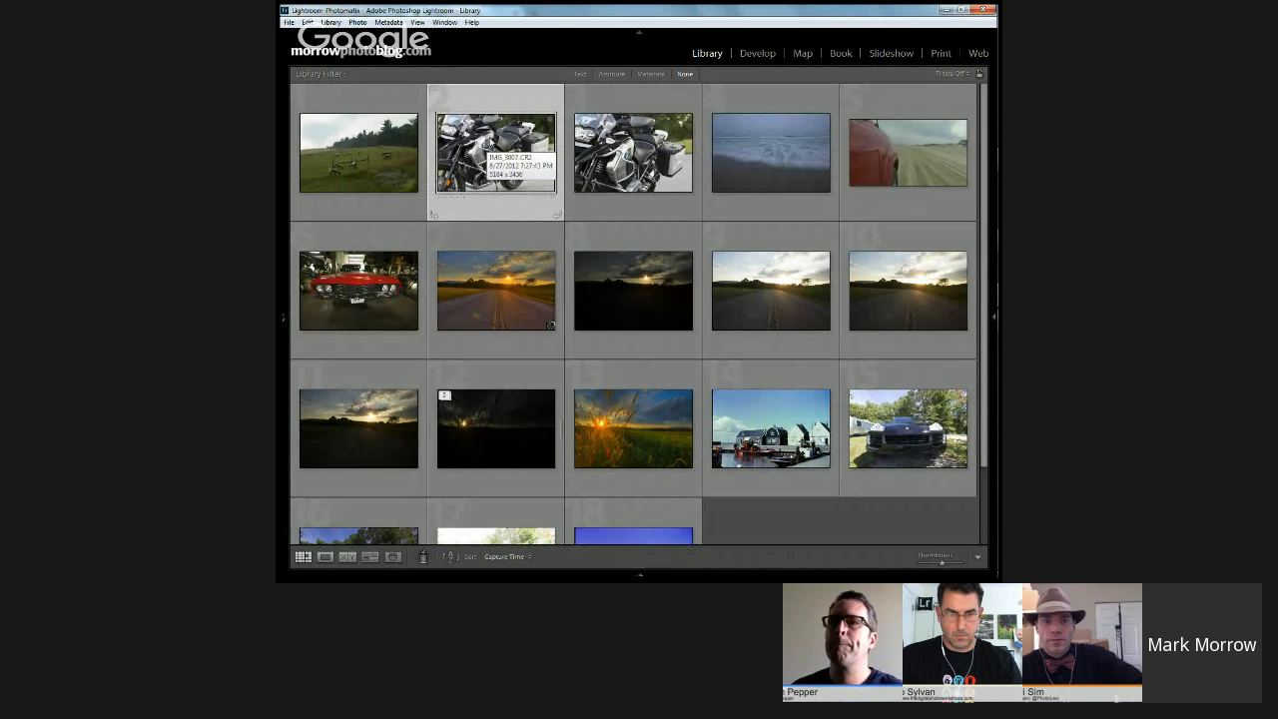
left_click(757, 53)
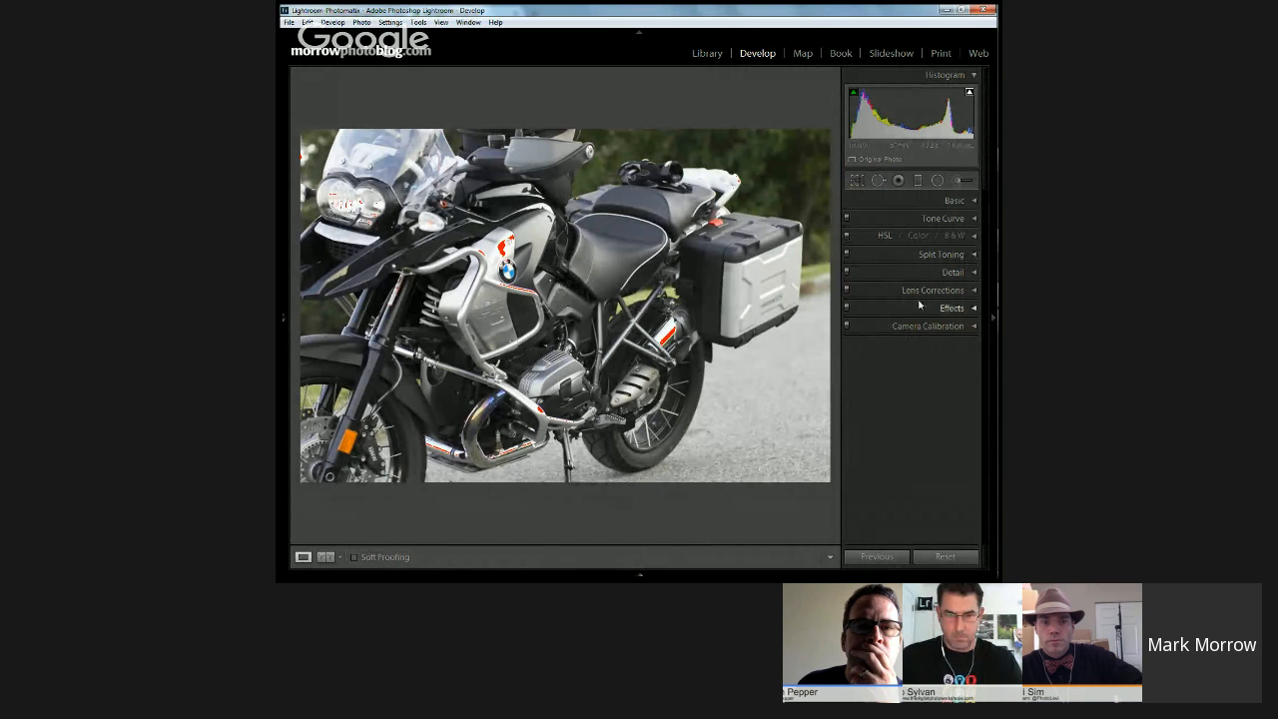
Step: Try enabling the lens profile corrections on the motorcycle photo
left_click(954, 291)
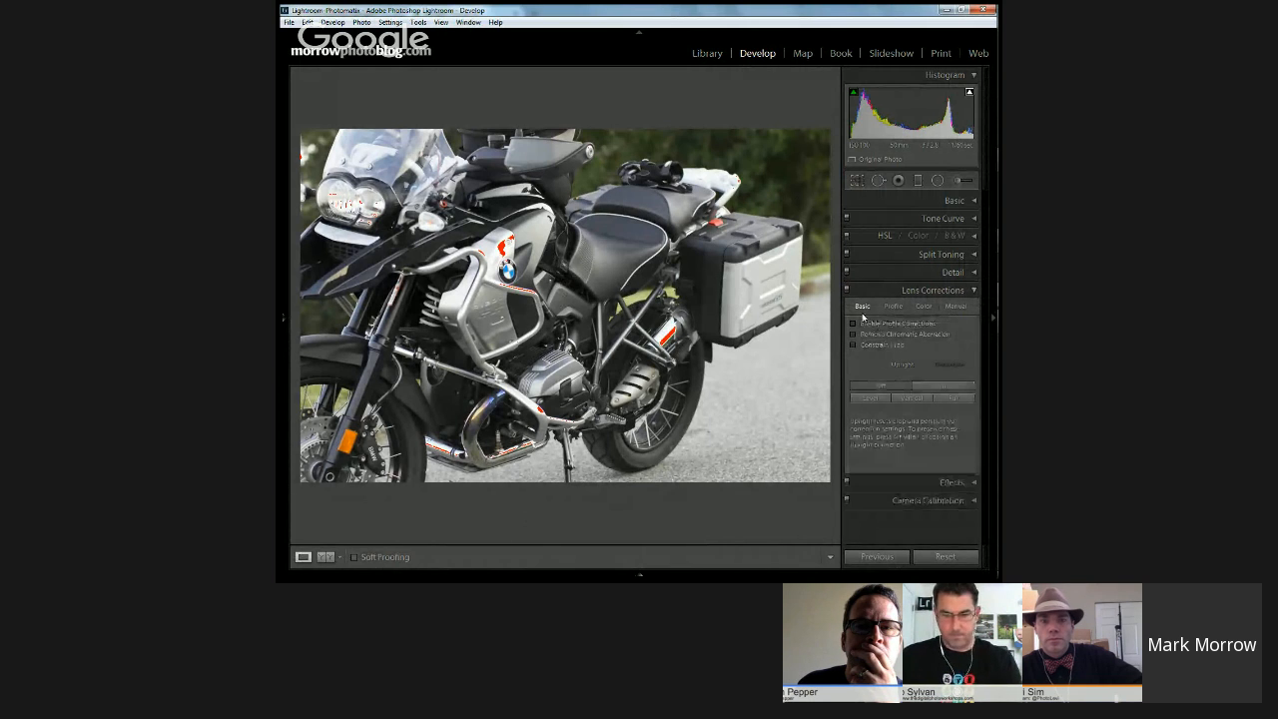
left_click(893, 306)
left_click(853, 323)
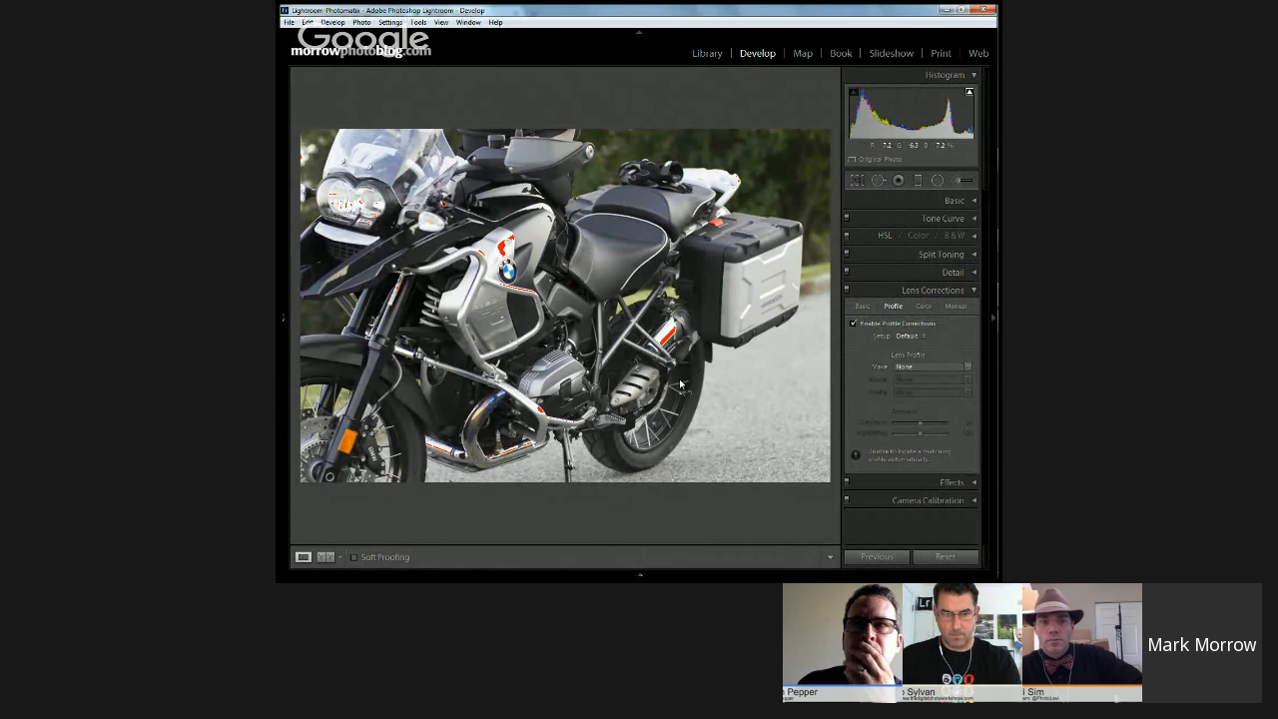
left_click(854, 325)
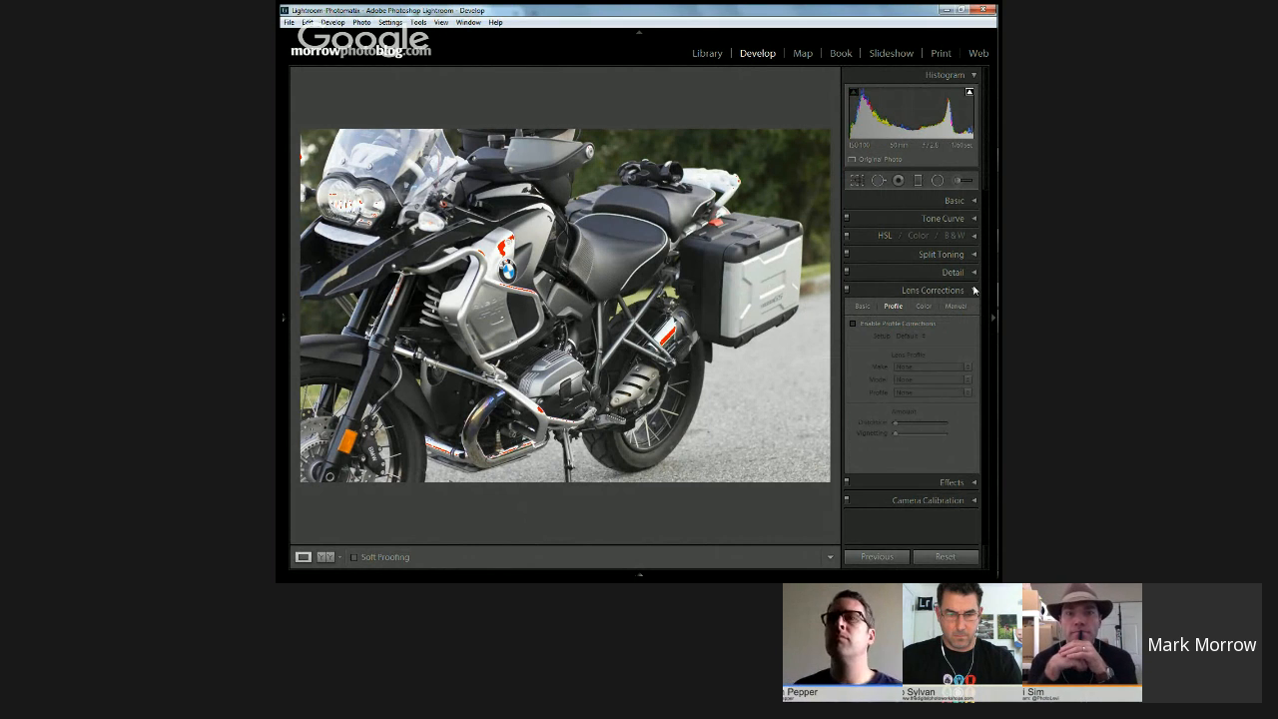
Step: Remove chromatic aberration from the motorcycle photo and set the purple Defringe Amount to about 3
left_click(922, 306)
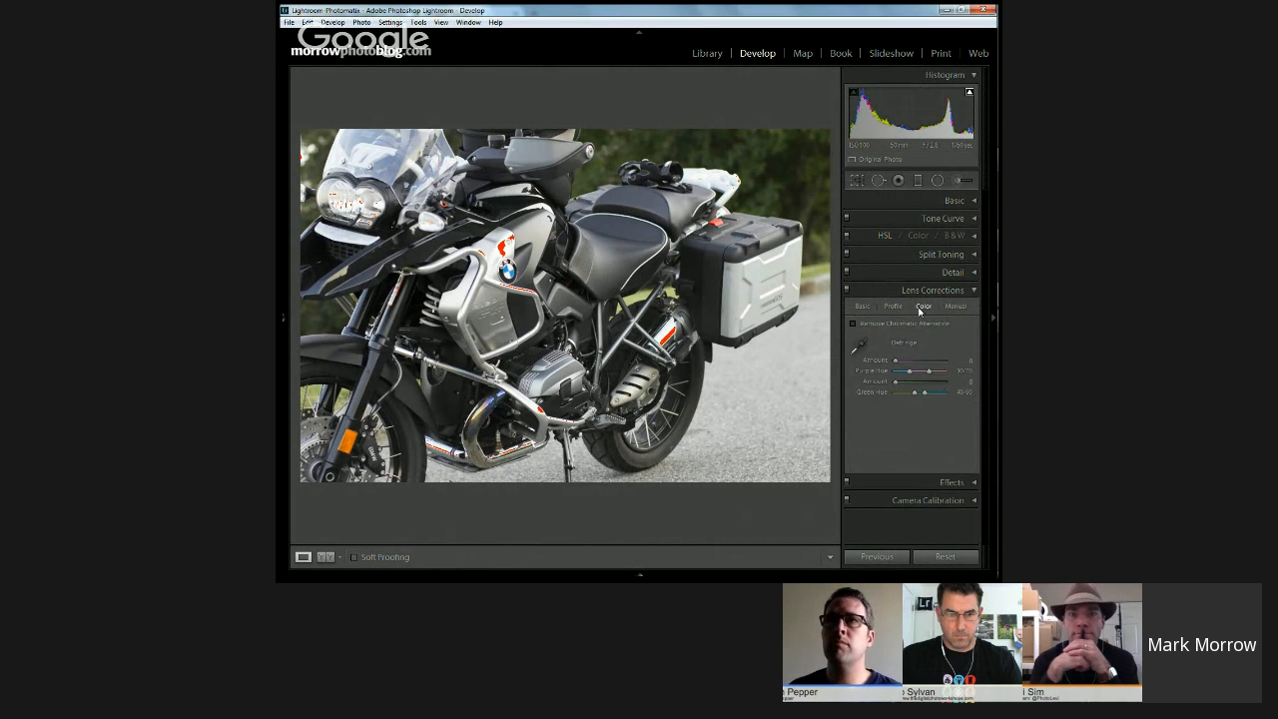
left_click(854, 323)
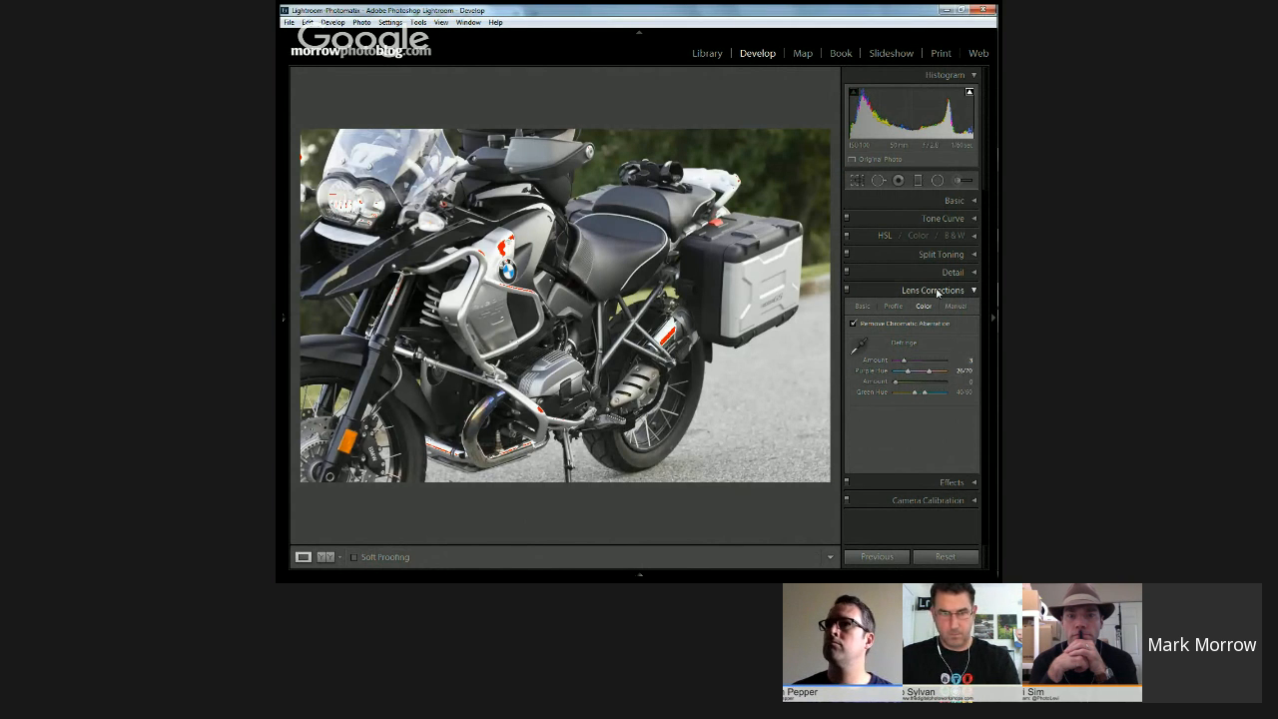
left_click(973, 290)
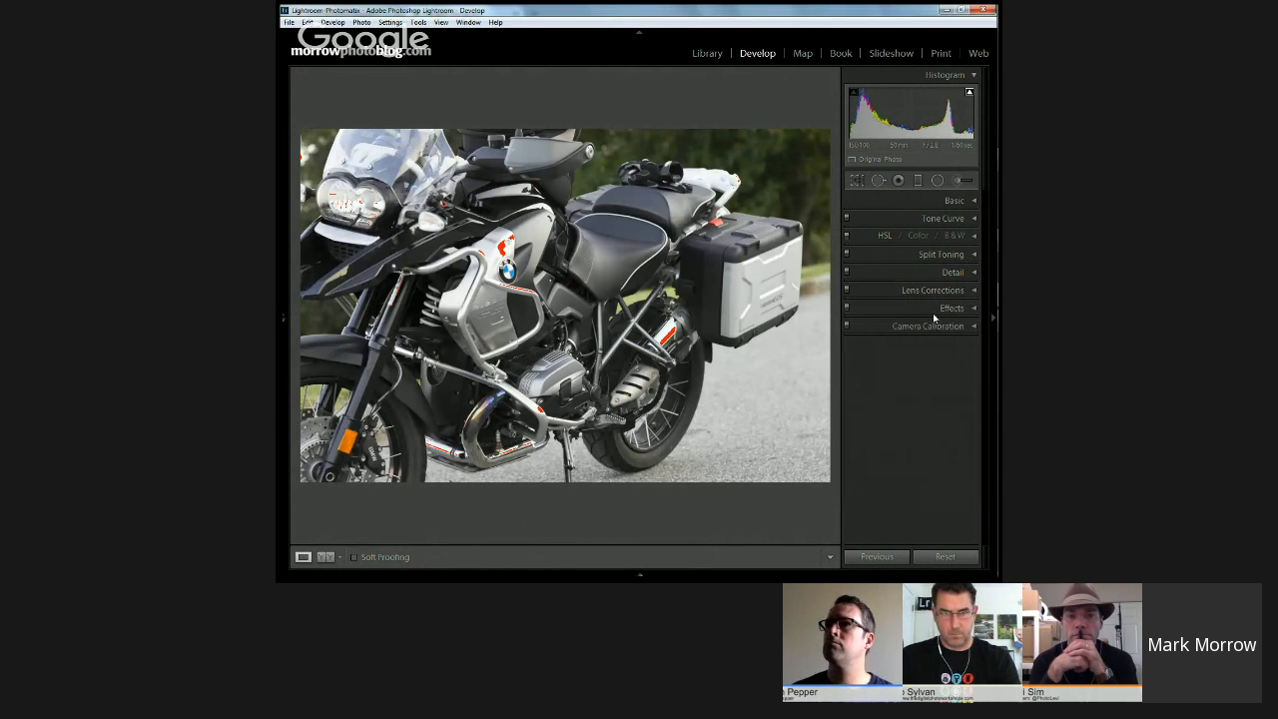
Step: Set Luminance noise reduction to about 33 with Detail about 86, Color to about 27 with Detail about 89, and sharpening Masking to 100
left_click(968, 272)
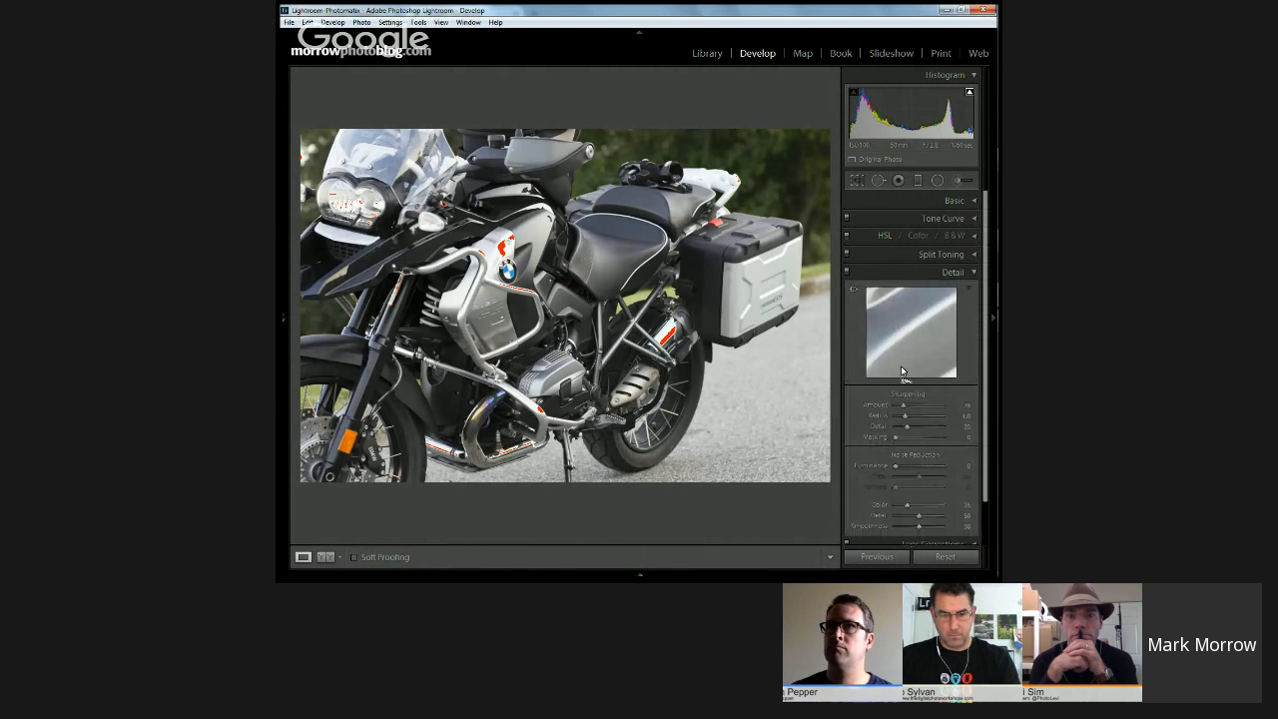
left_click(897, 469)
left_click_drag(897, 469, 936, 476)
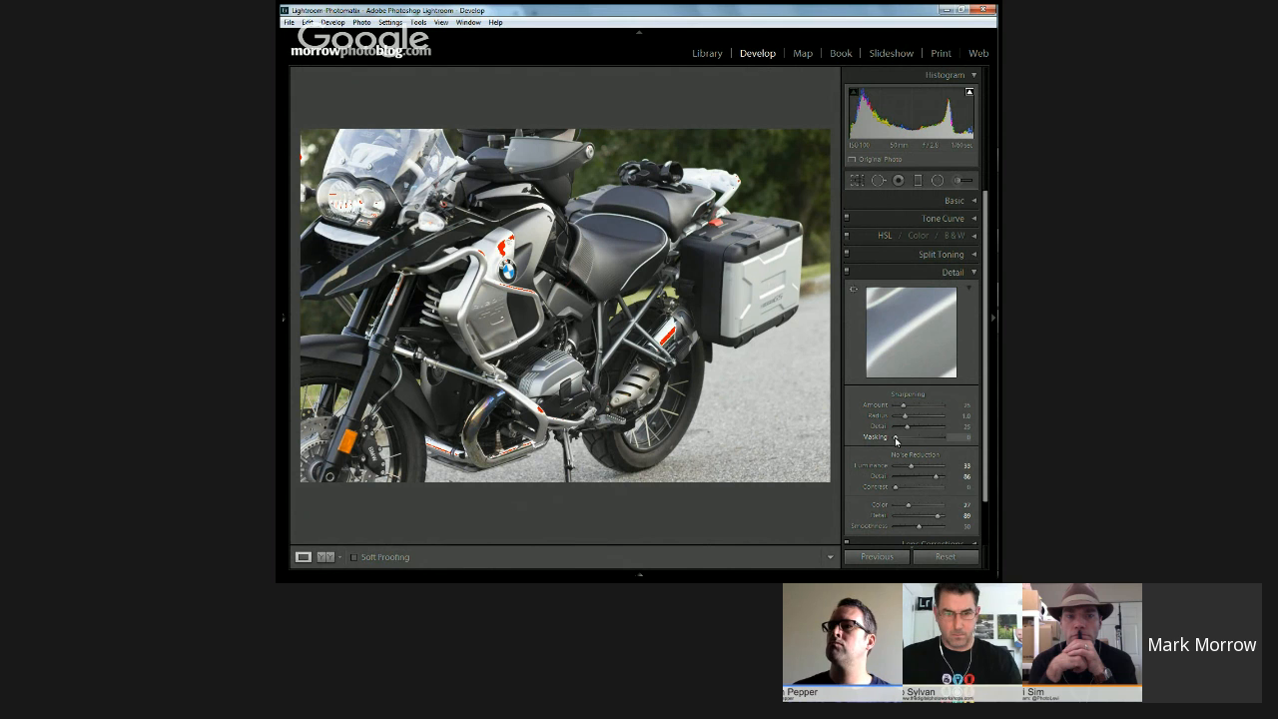
left_click_drag(896, 437, 944, 441)
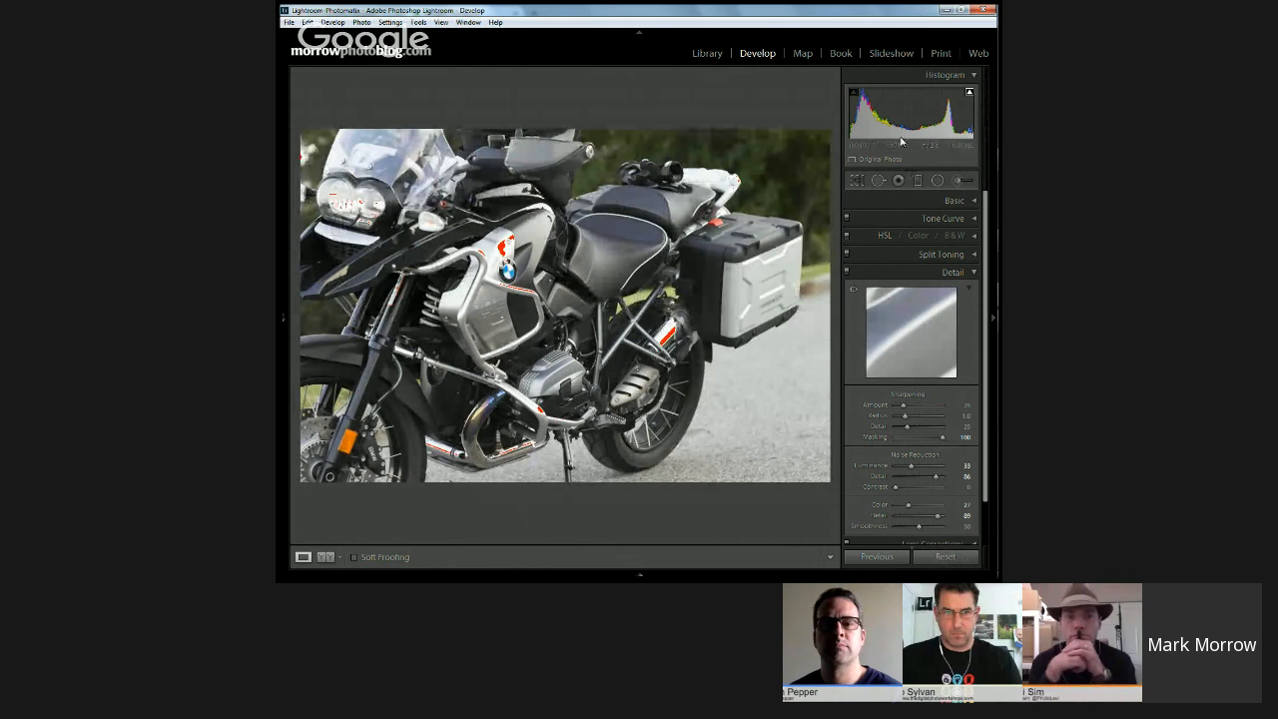
Step: Export the motorcycle photo from the library to Photomatix Pro as a 16-bit TIFF with automatic re-import, named IMG_3007_tonemapped
left_click(708, 52)
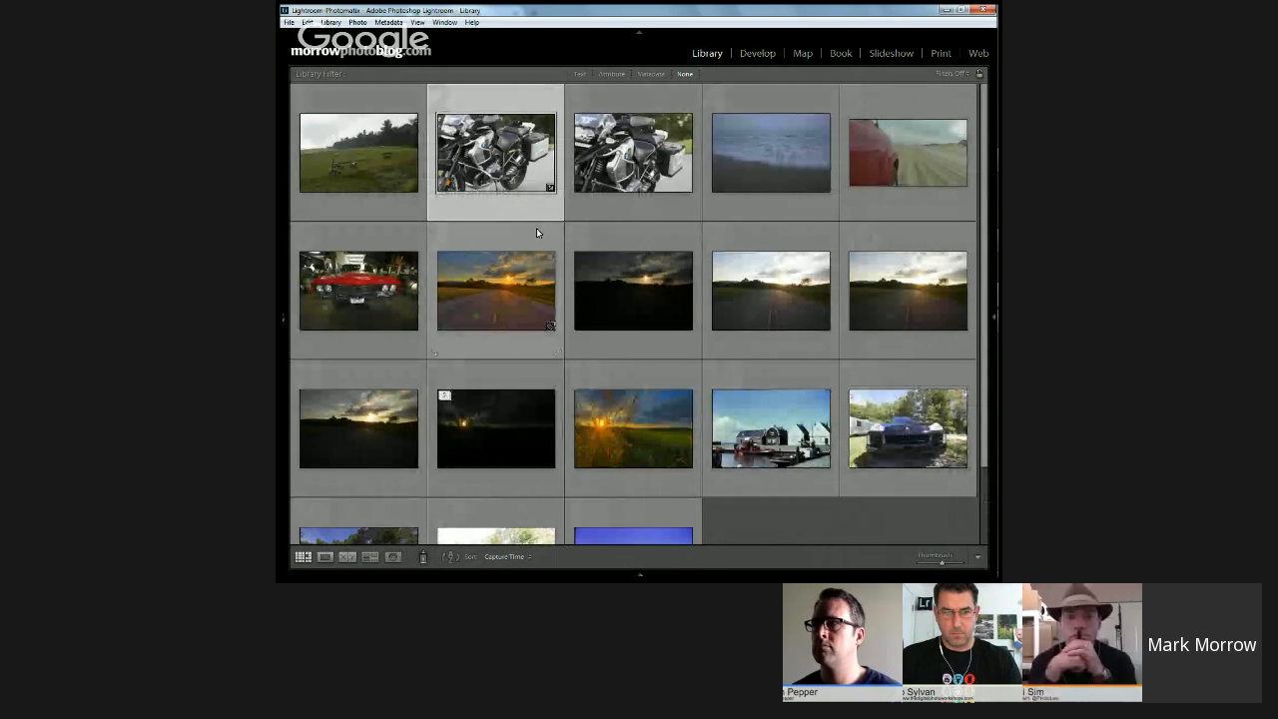
right_click(511, 174)
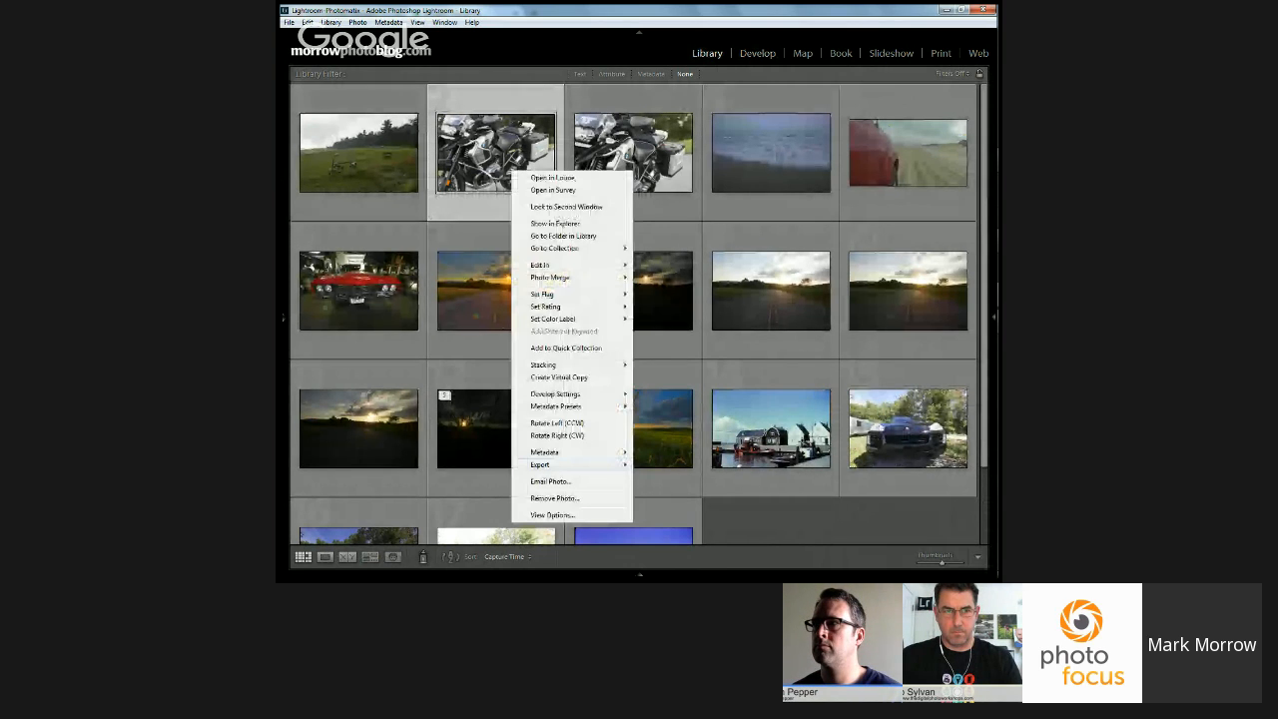
left_click(689, 490)
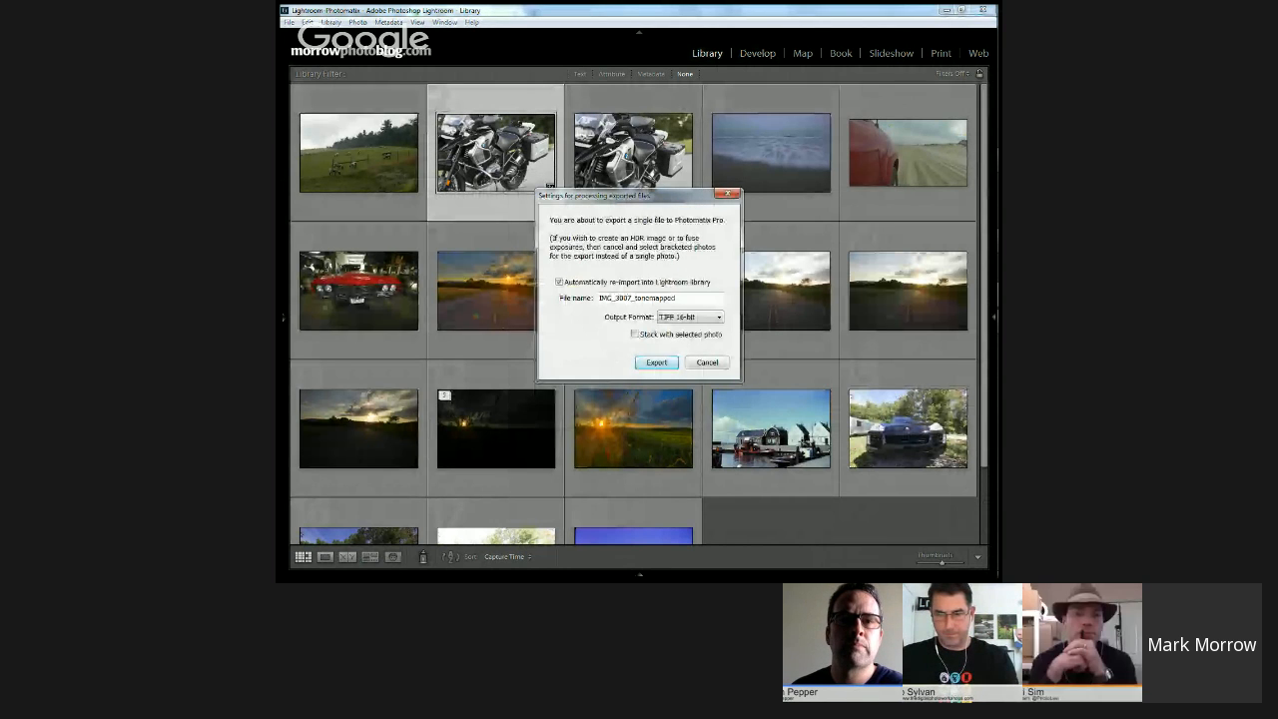
key("Return")
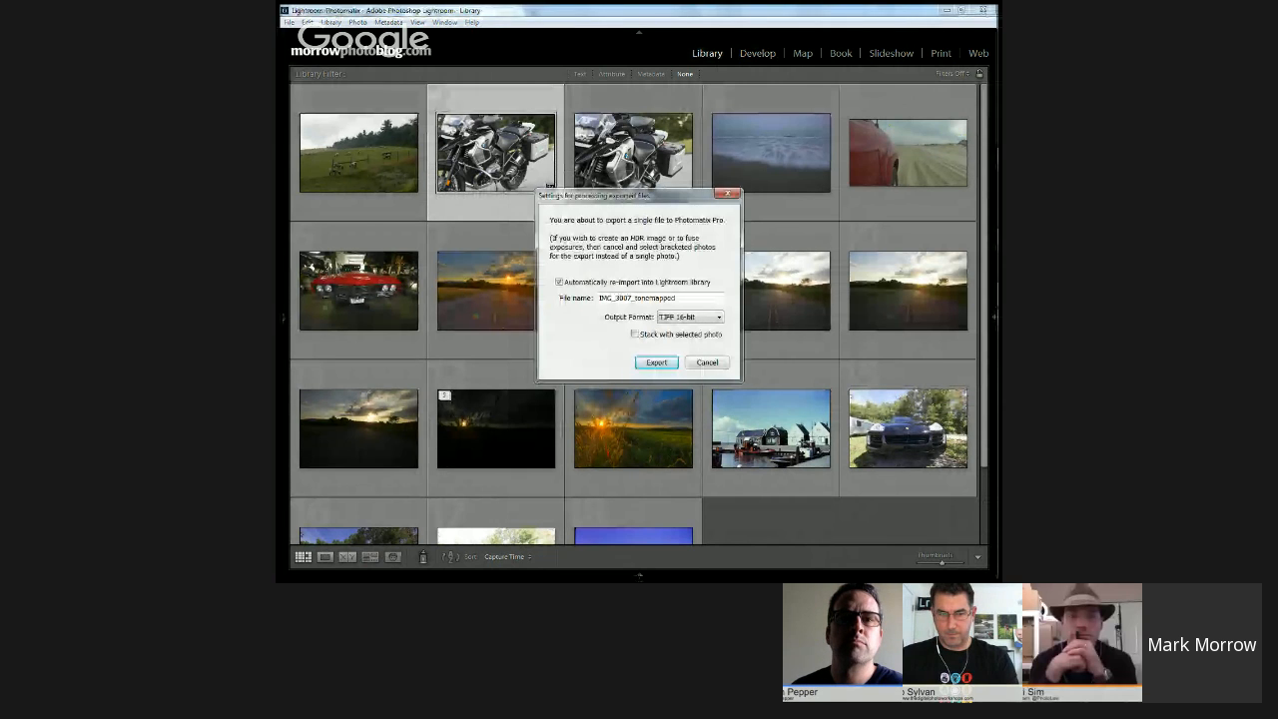
key("Return")
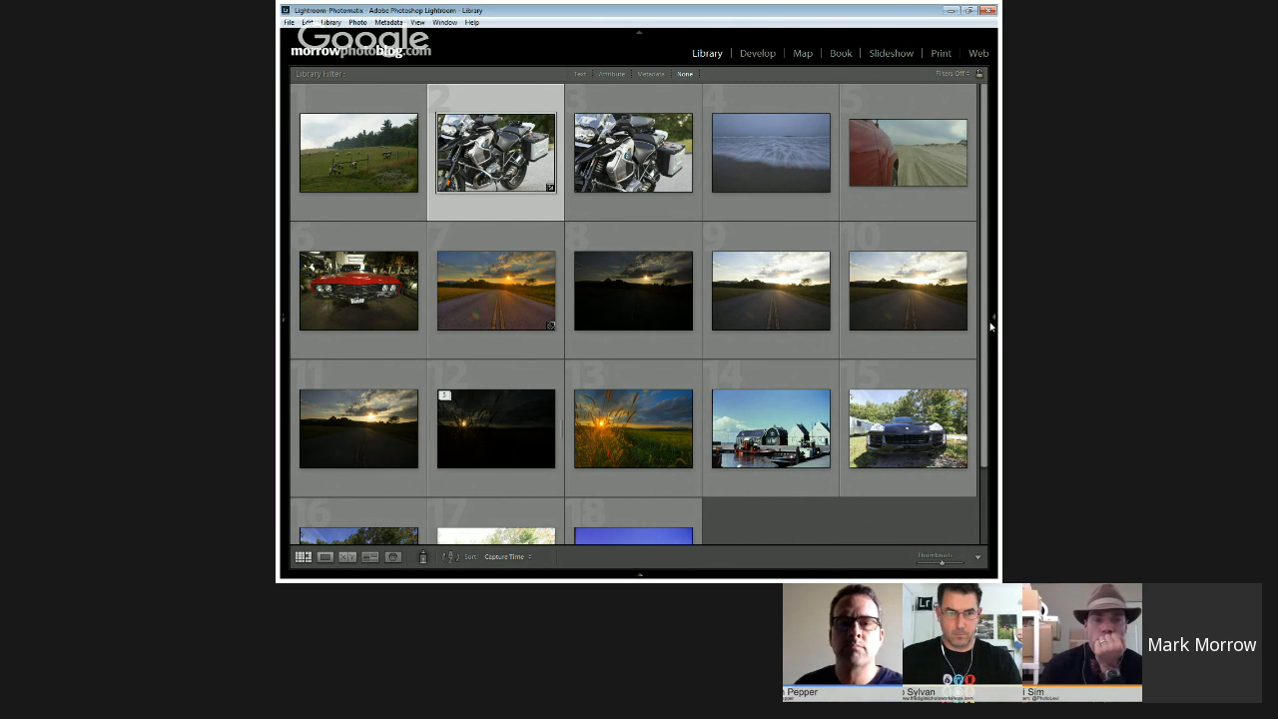
Step: Switch to Photomatix Pro and fit the motorcycle photo to the preview window
key("alt+Tab")
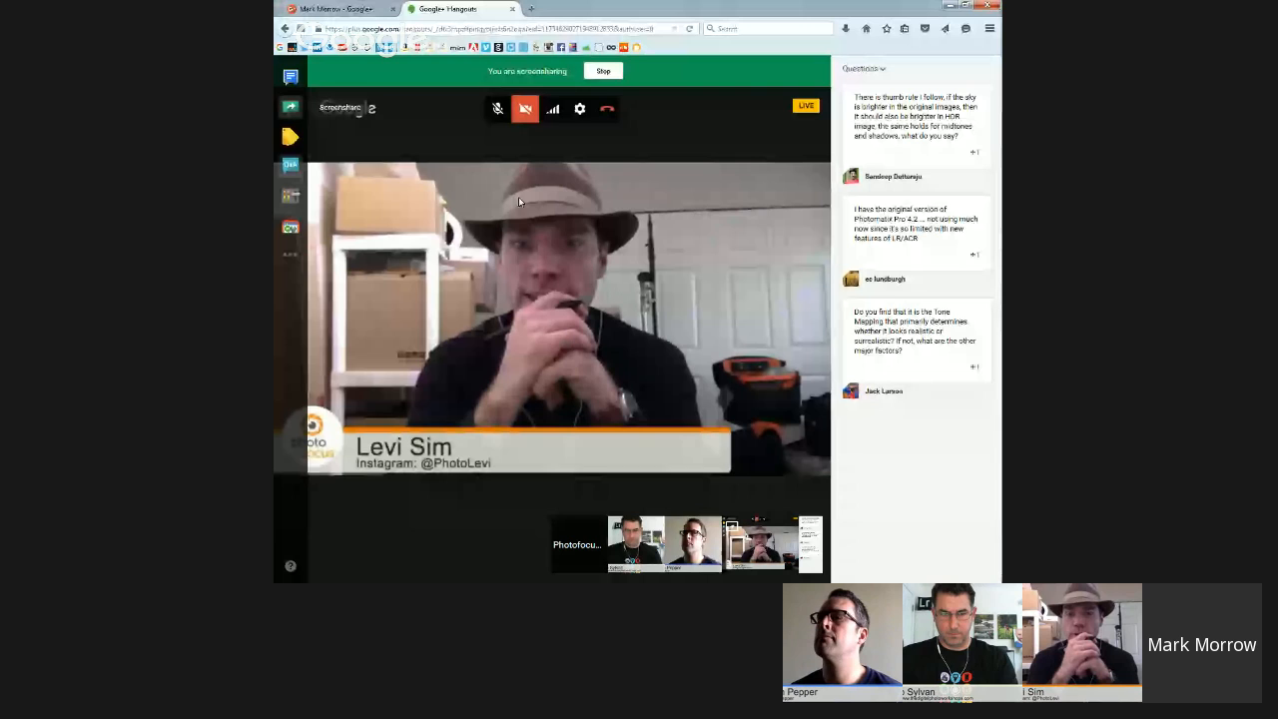
mouse_move(981, 297)
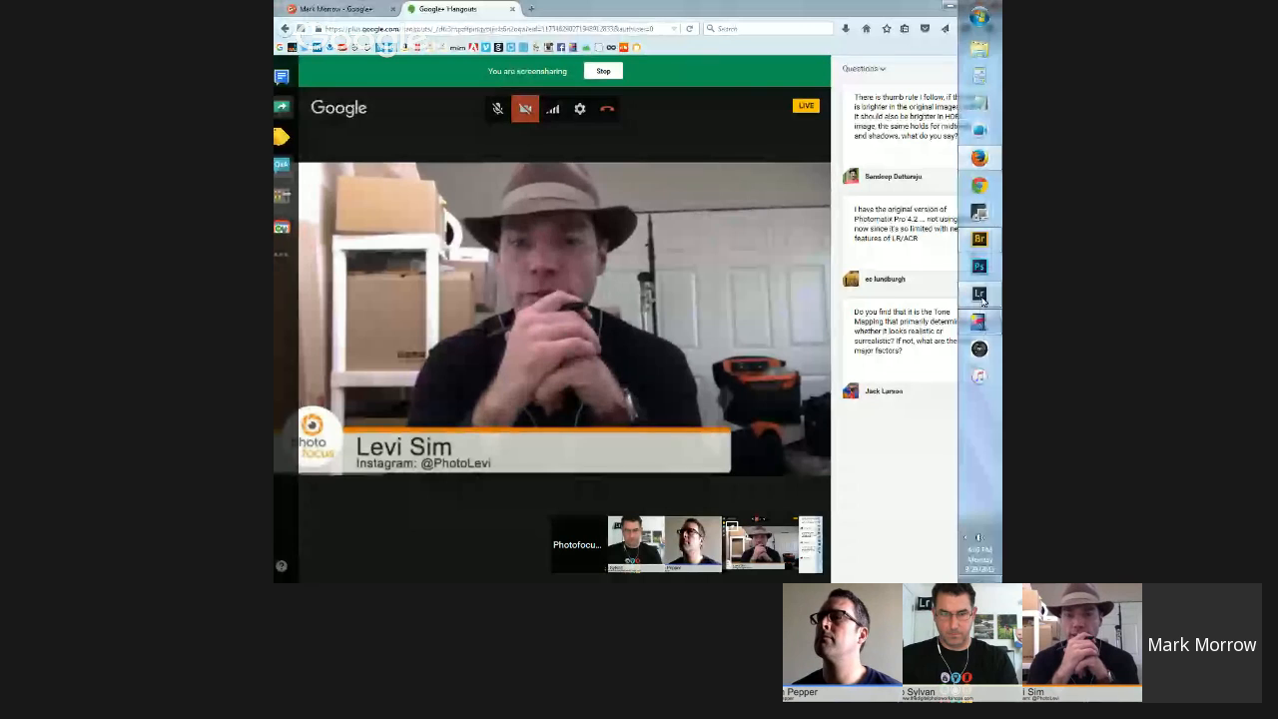
left_click(979, 322)
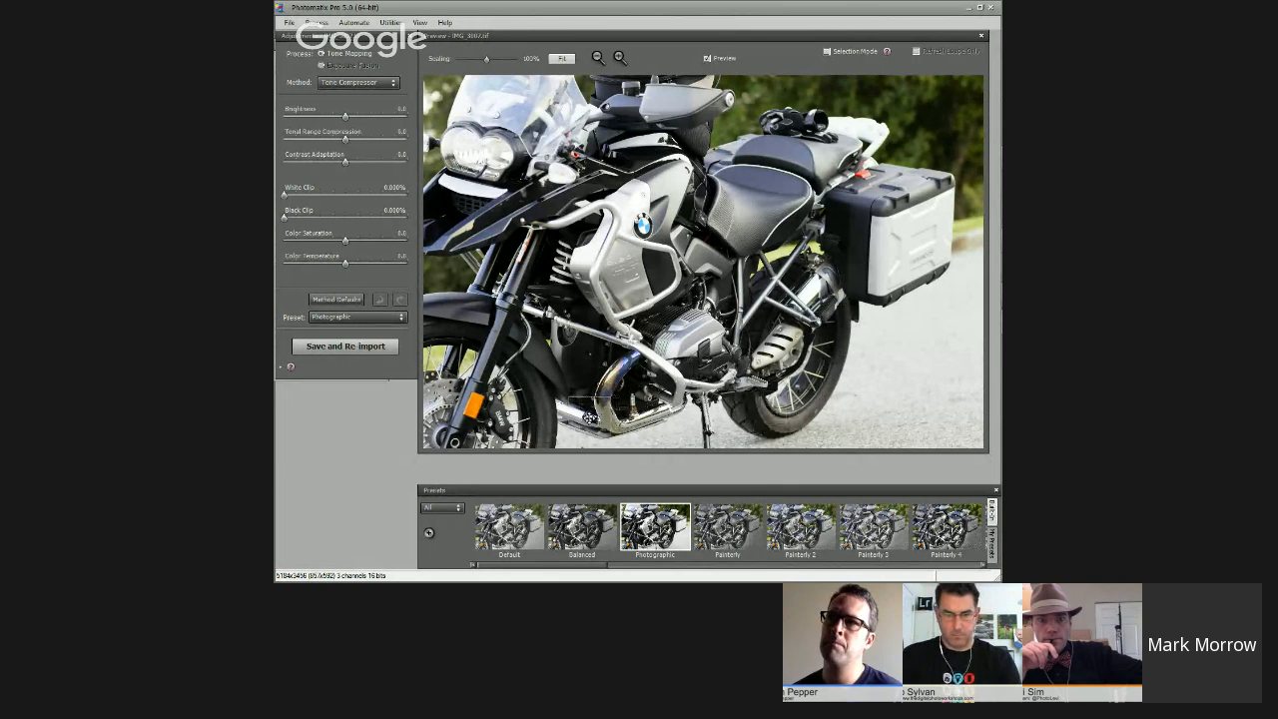
left_click(556, 57)
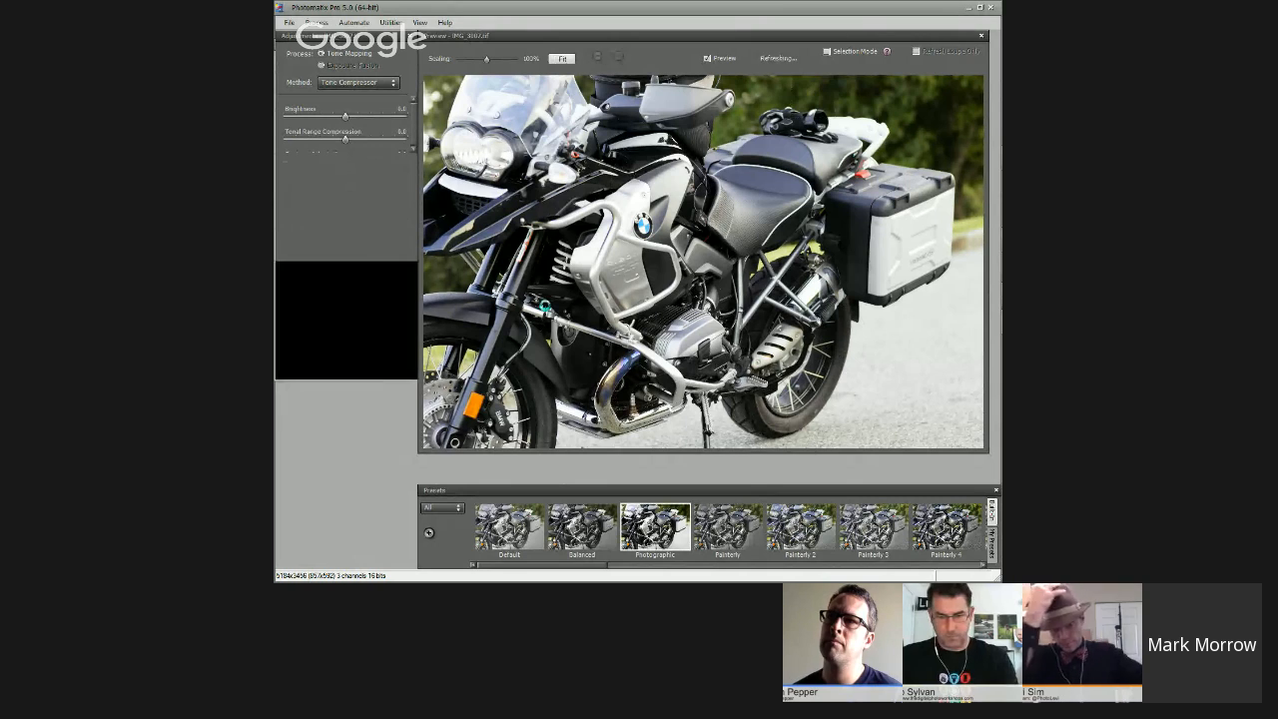
Step: Try the Vibrant, Photographic and Default presets on the motorcycle photo
scroll(763, 539, "down", 5)
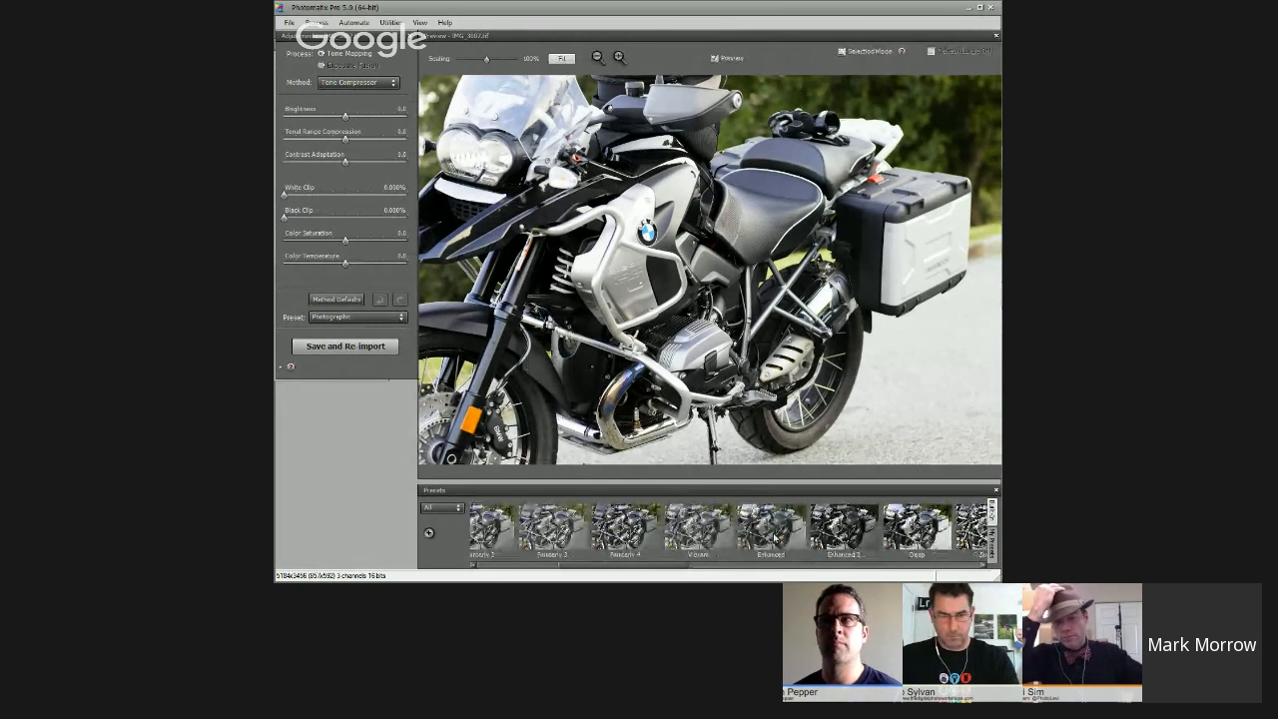
left_click(698, 526)
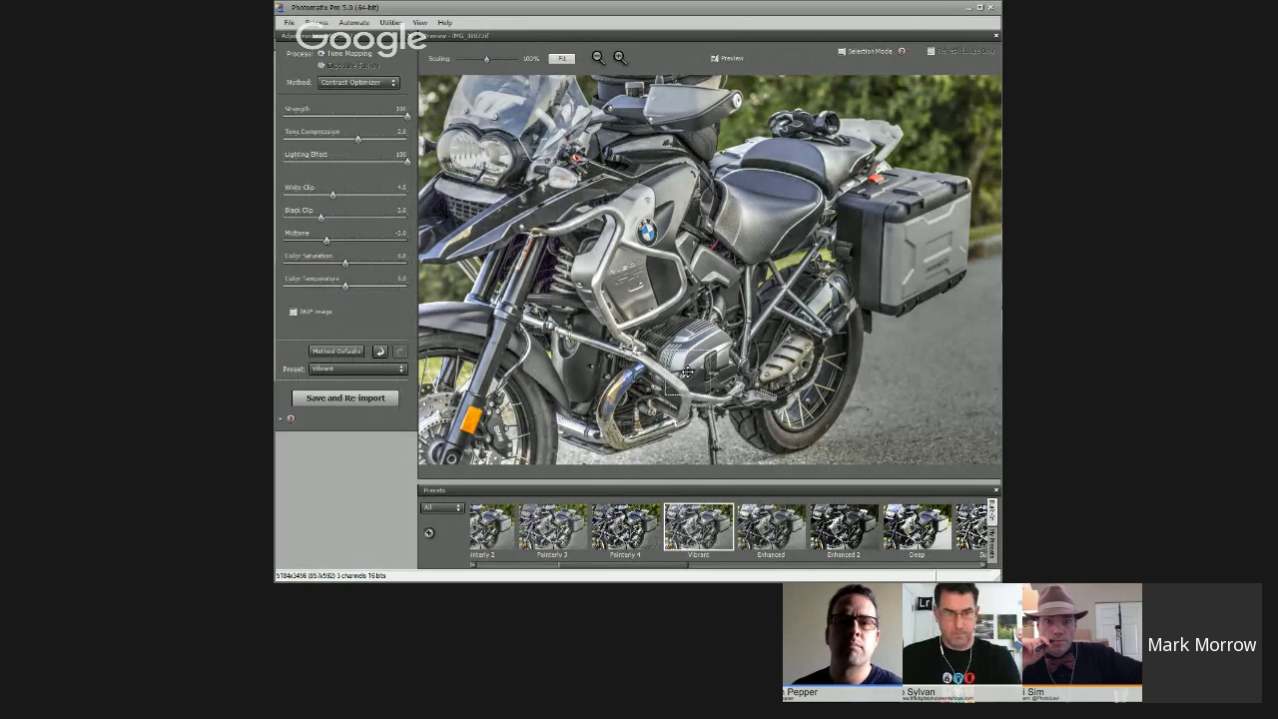
scroll(644, 509, "up", 4)
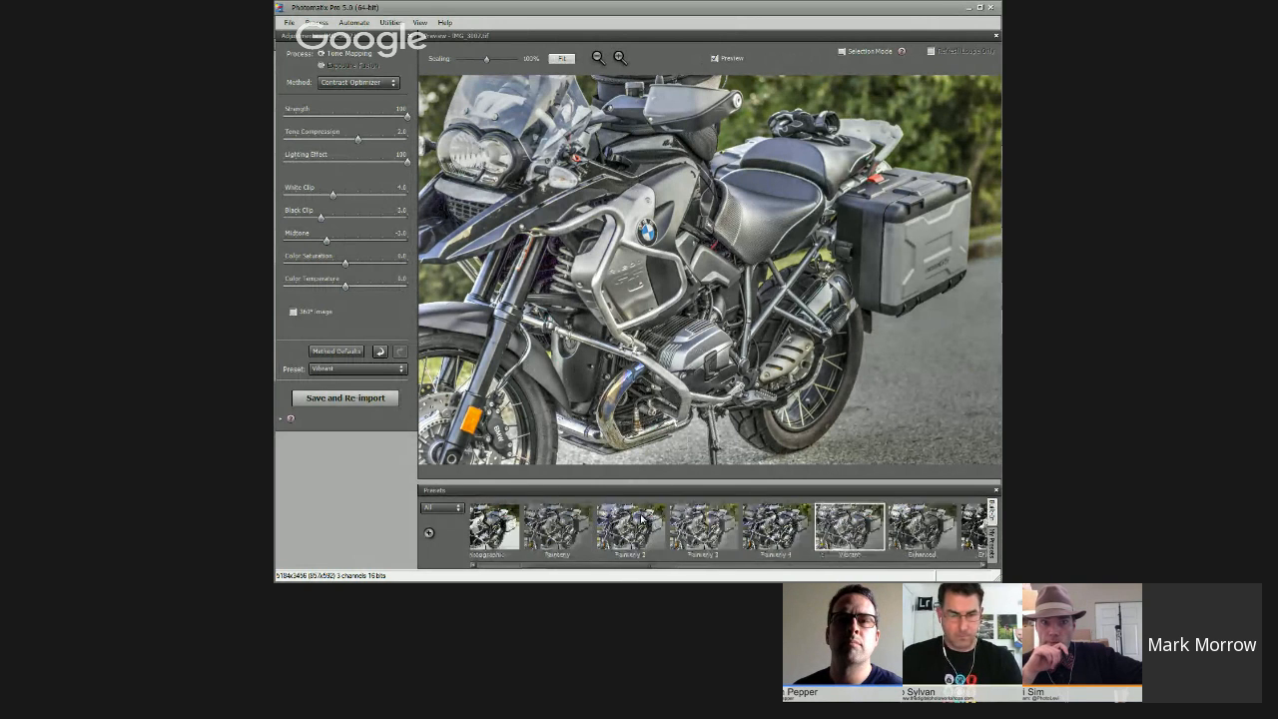
left_click(654, 527)
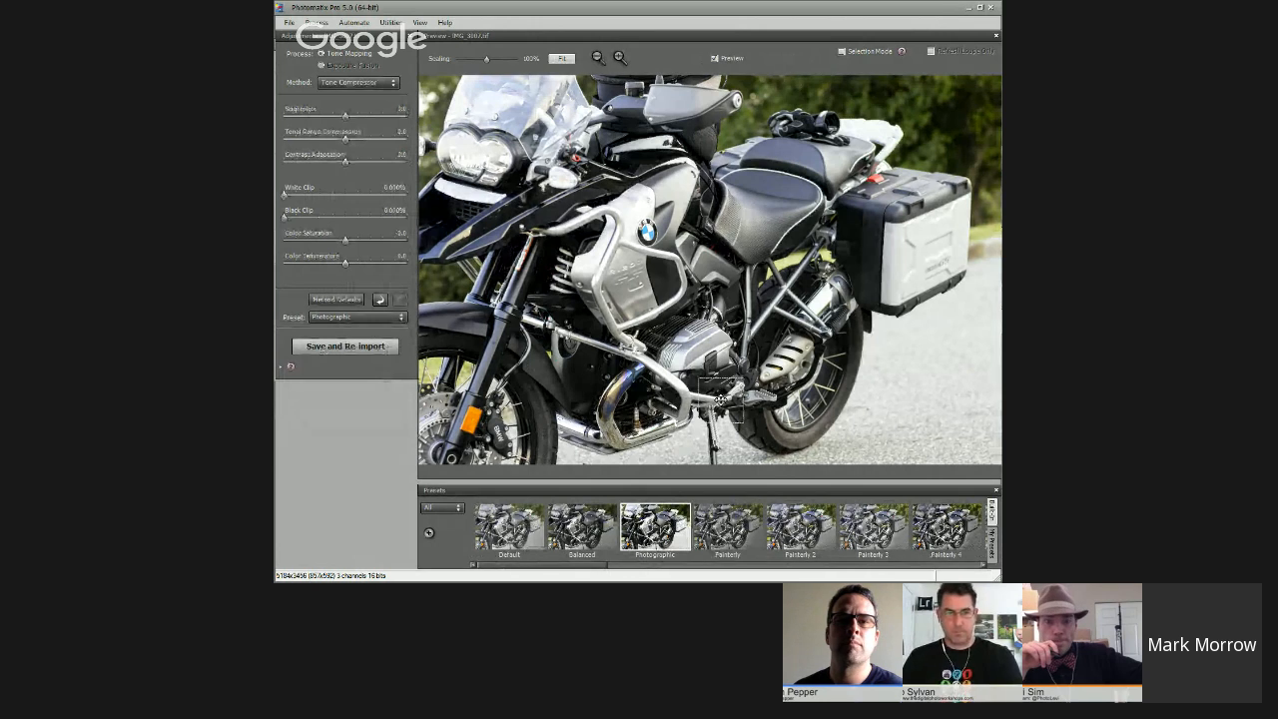
left_click(509, 523)
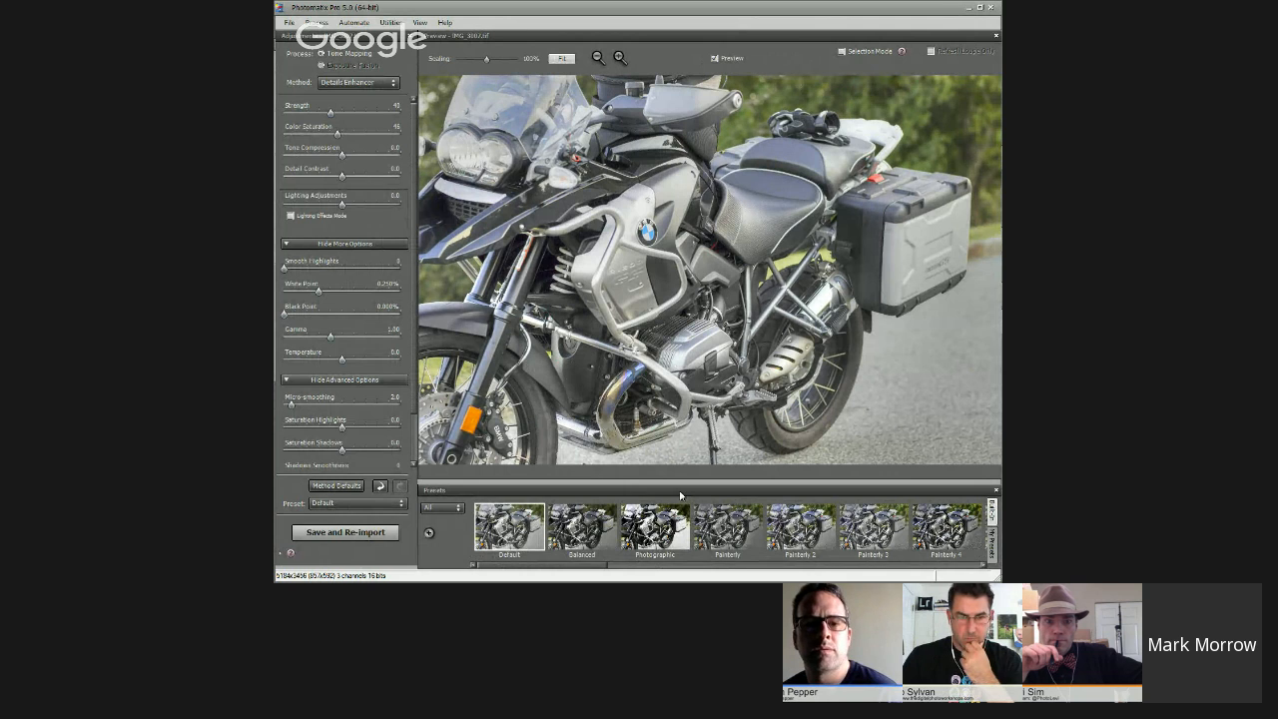
Step: Apply the Painterly 2 preset with Strength about 68 and Detail Contrast about 5.7, turn off Lighting Effects Mode and set Lighting Adjustments to about -9.5
scroll(675, 519, "down", 3)
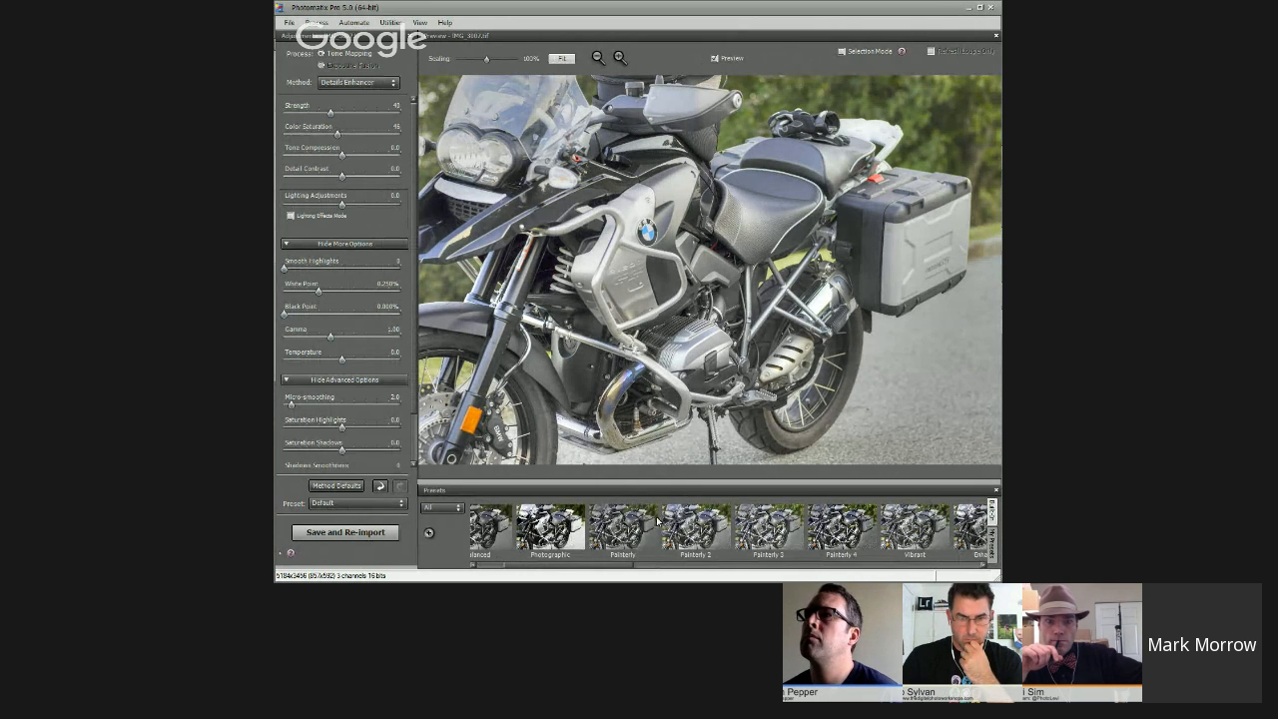
left_click(697, 523)
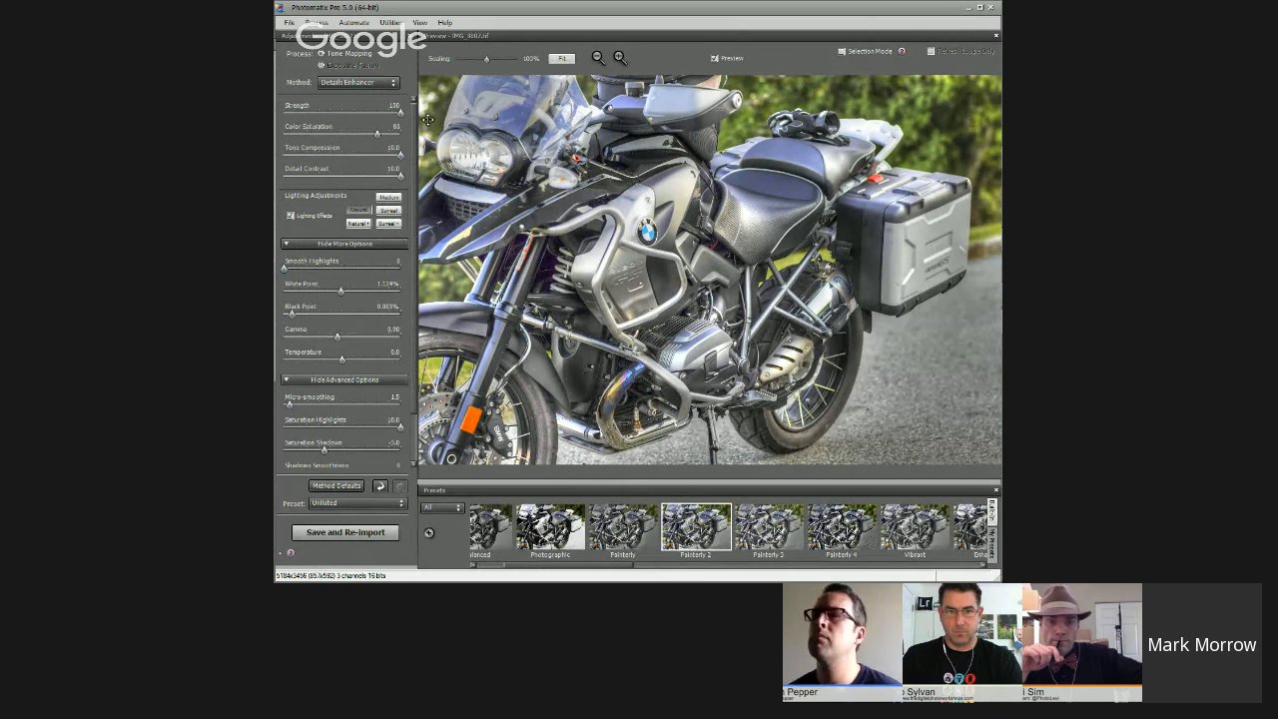
left_click_drag(400, 111, 359, 117)
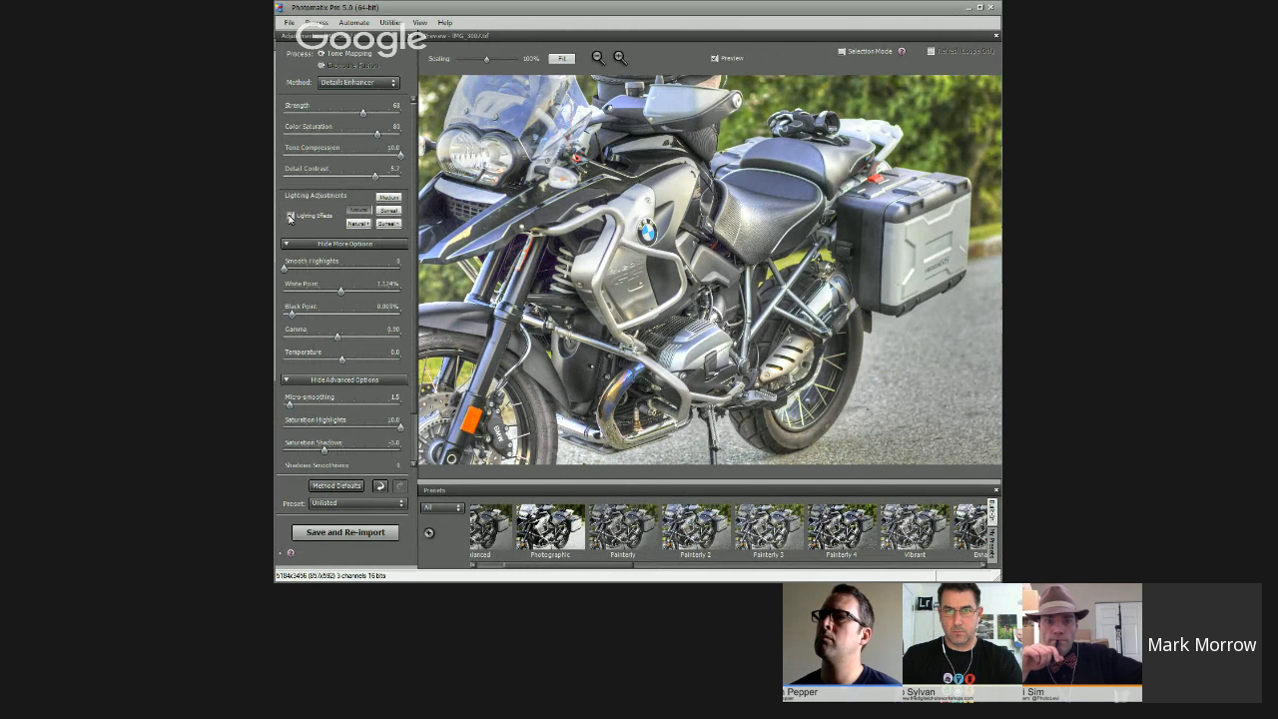
left_click(290, 216)
left_click(287, 206)
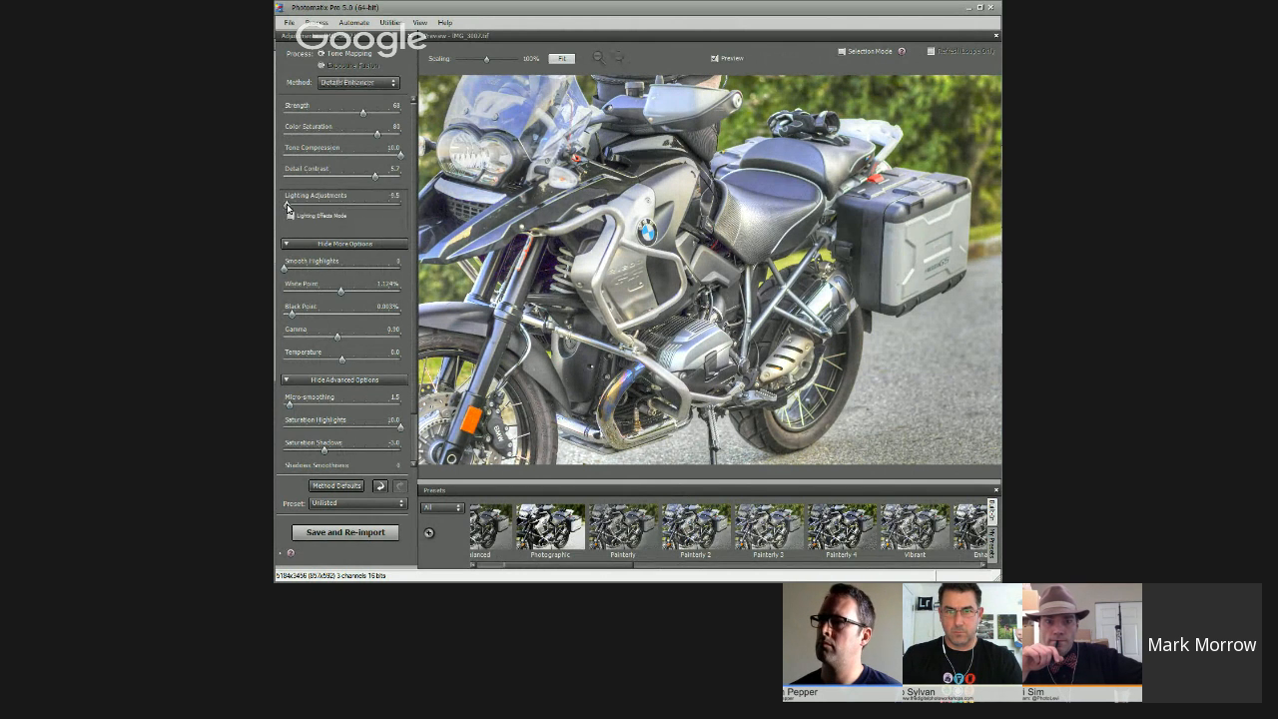
Step: Set the motorcycle photo's Lighting Adjustments to 0 and apply the Photographic preset
left_click(284, 207)
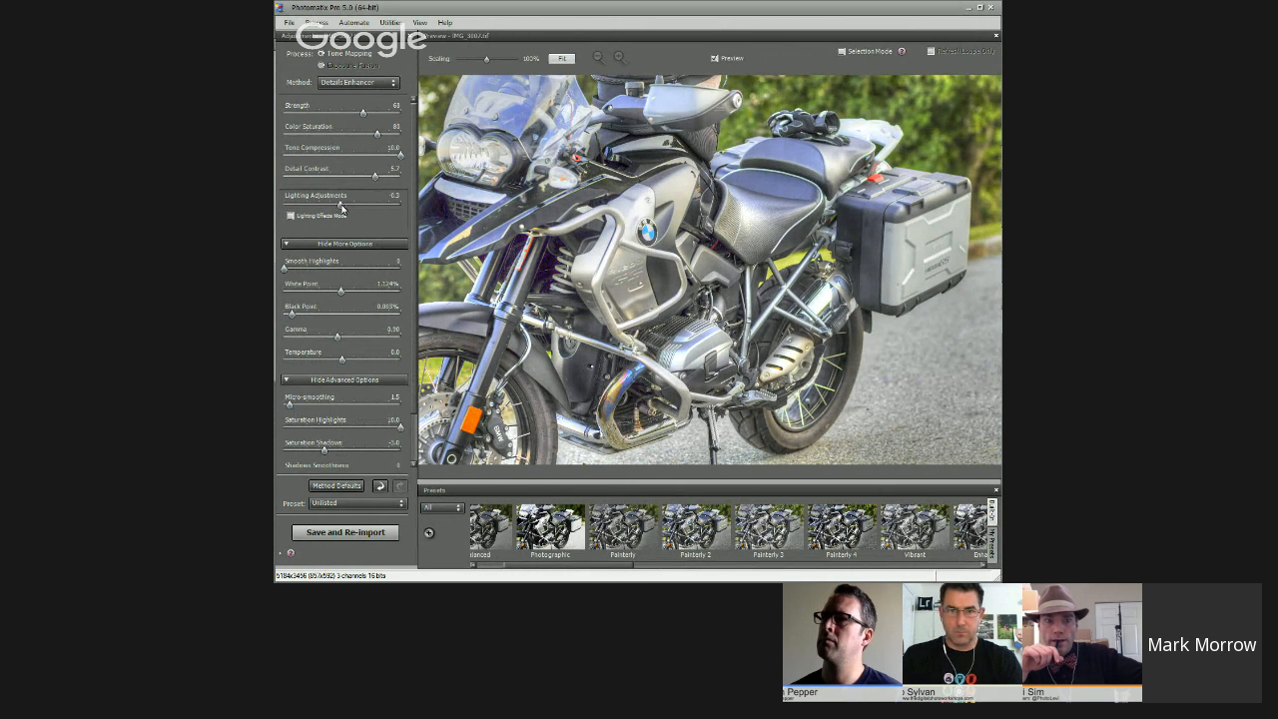
left_click_drag(340, 215, 342, 215)
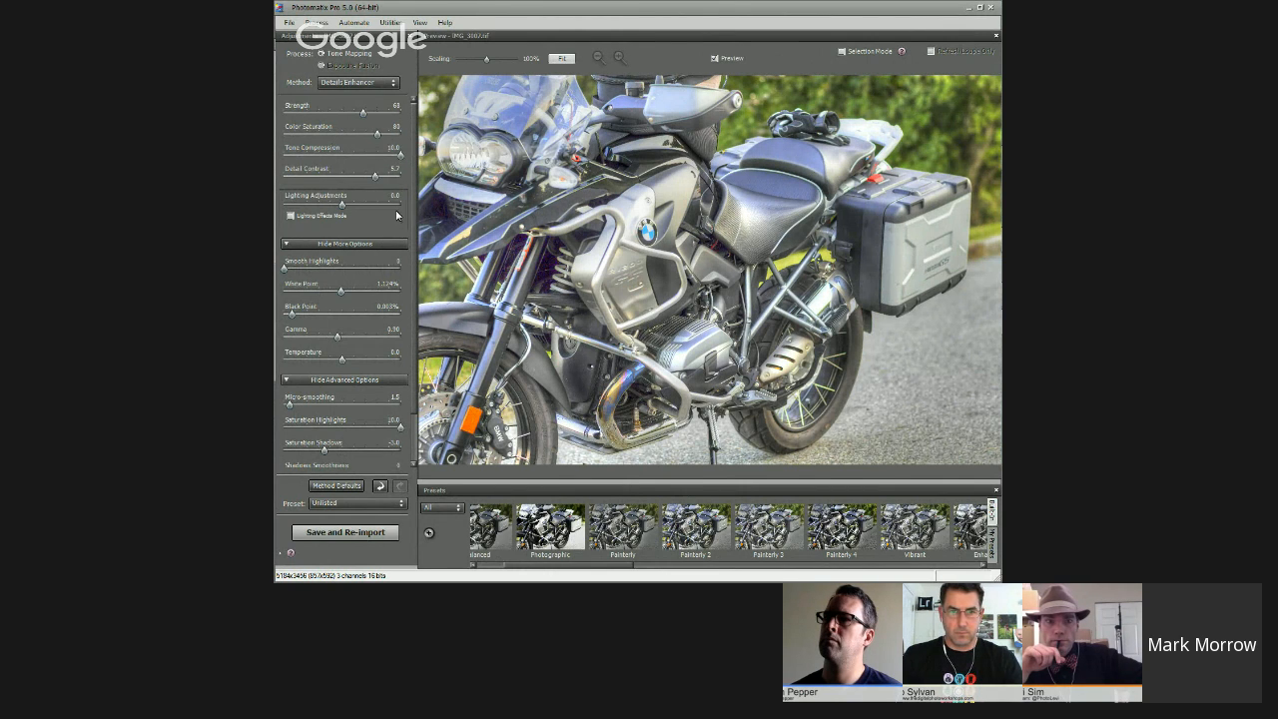
scroll(659, 533, "up", 2)
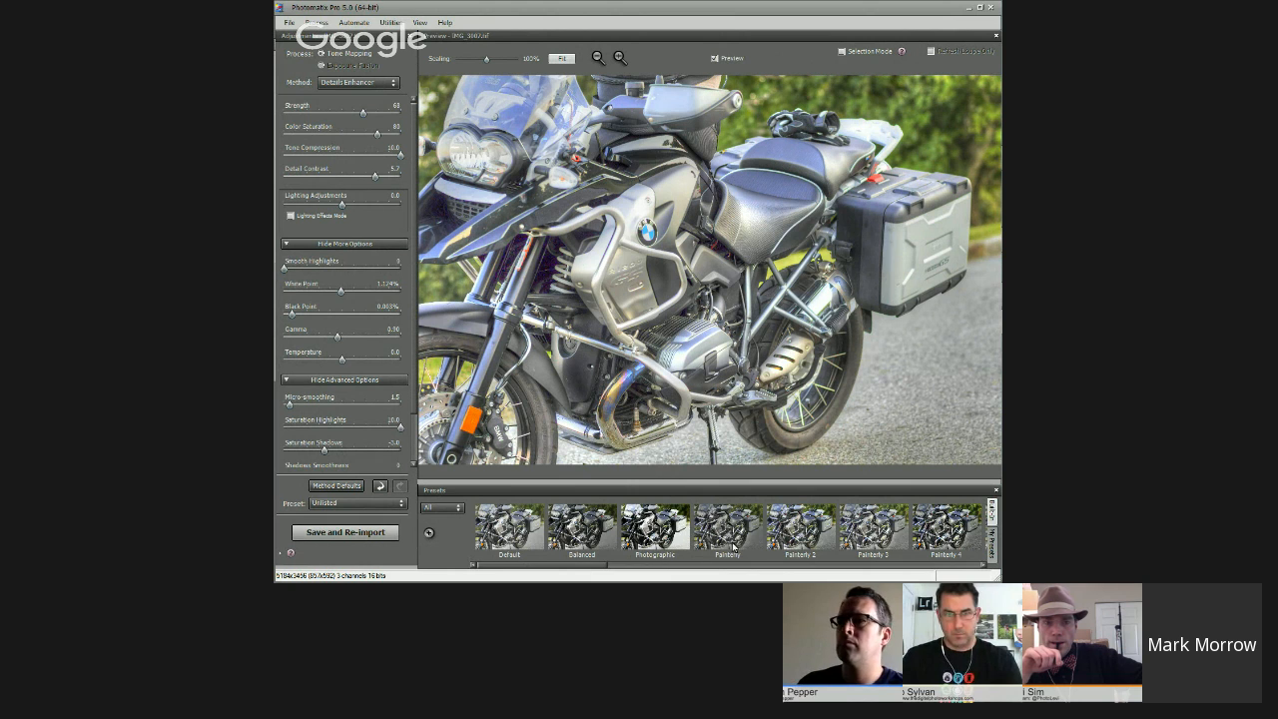
left_click(631, 505)
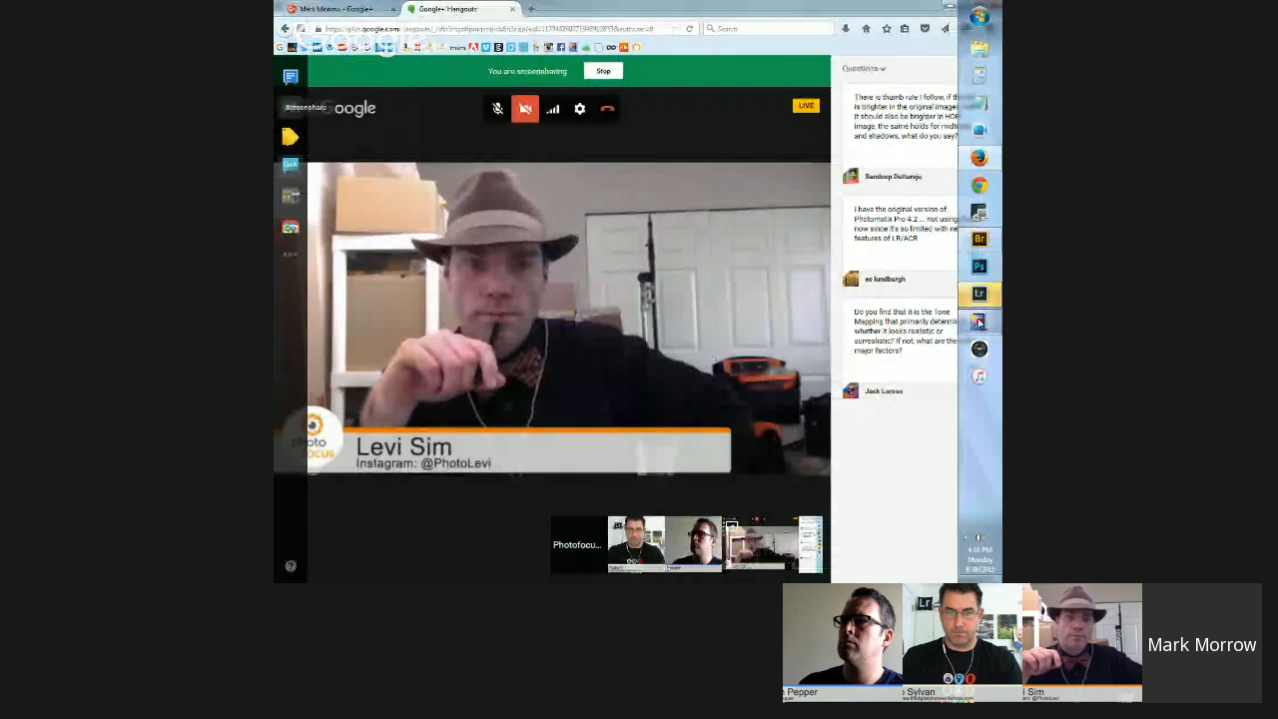
Step: Back in Lightroom, dismiss the export error and open the harbor photo with the heavy blue cast in the Develop module
left_click(979, 293)
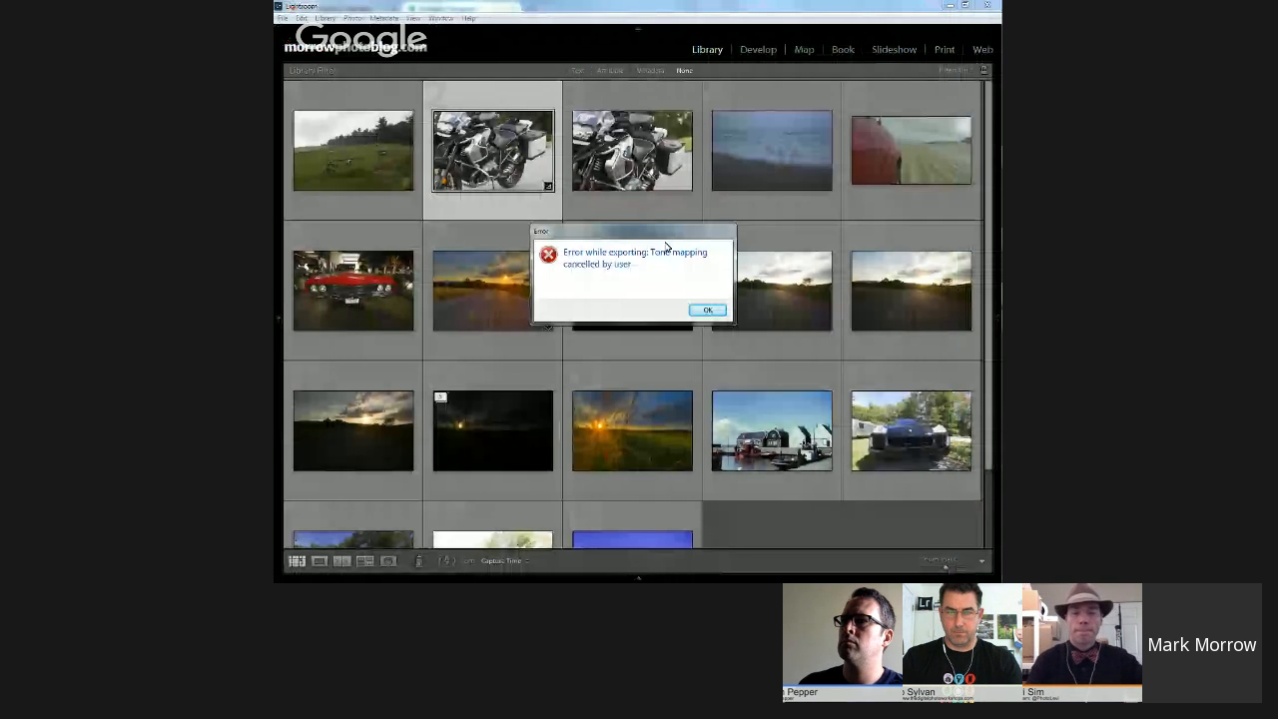
left_click(707, 309)
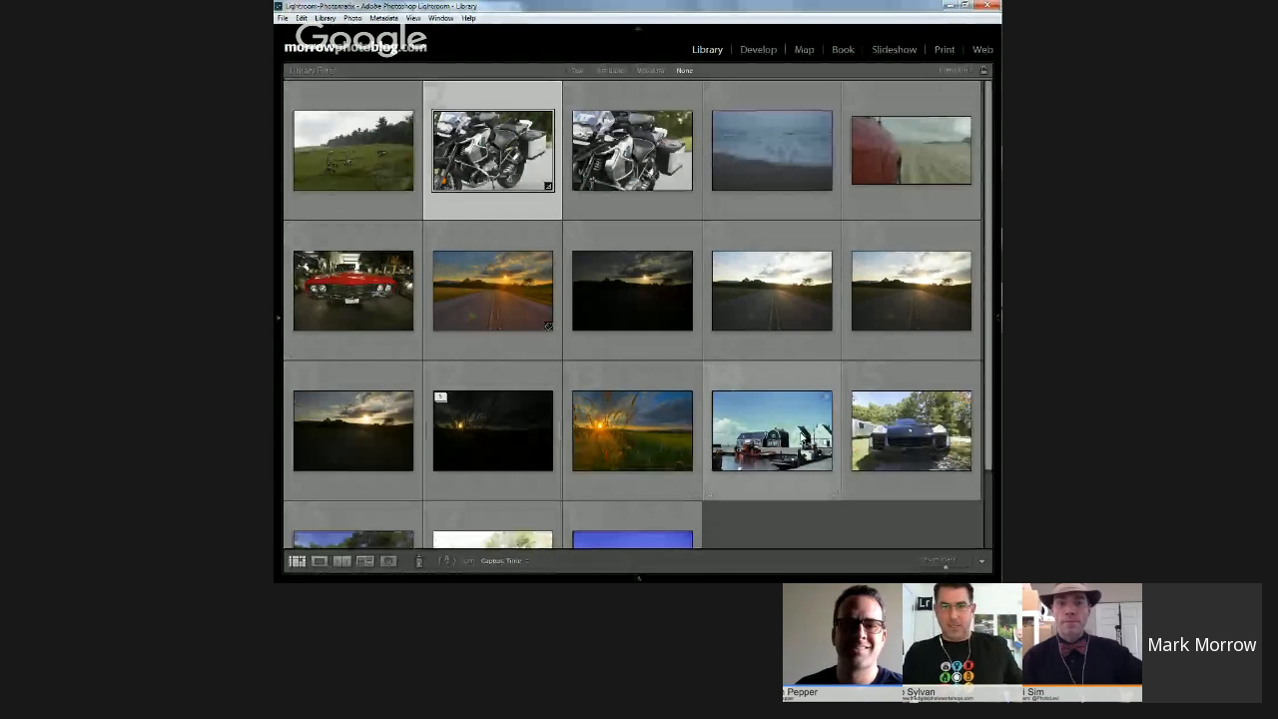
scroll(755, 351, "down", 1)
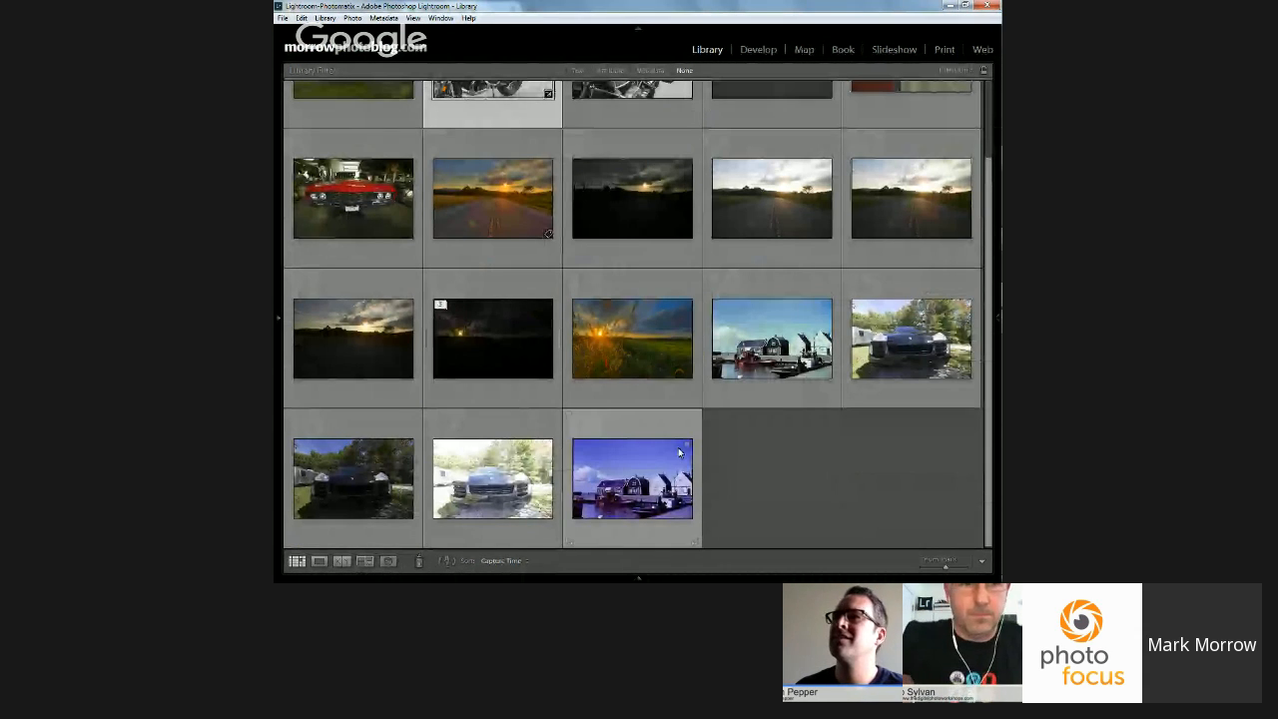
left_click(646, 466)
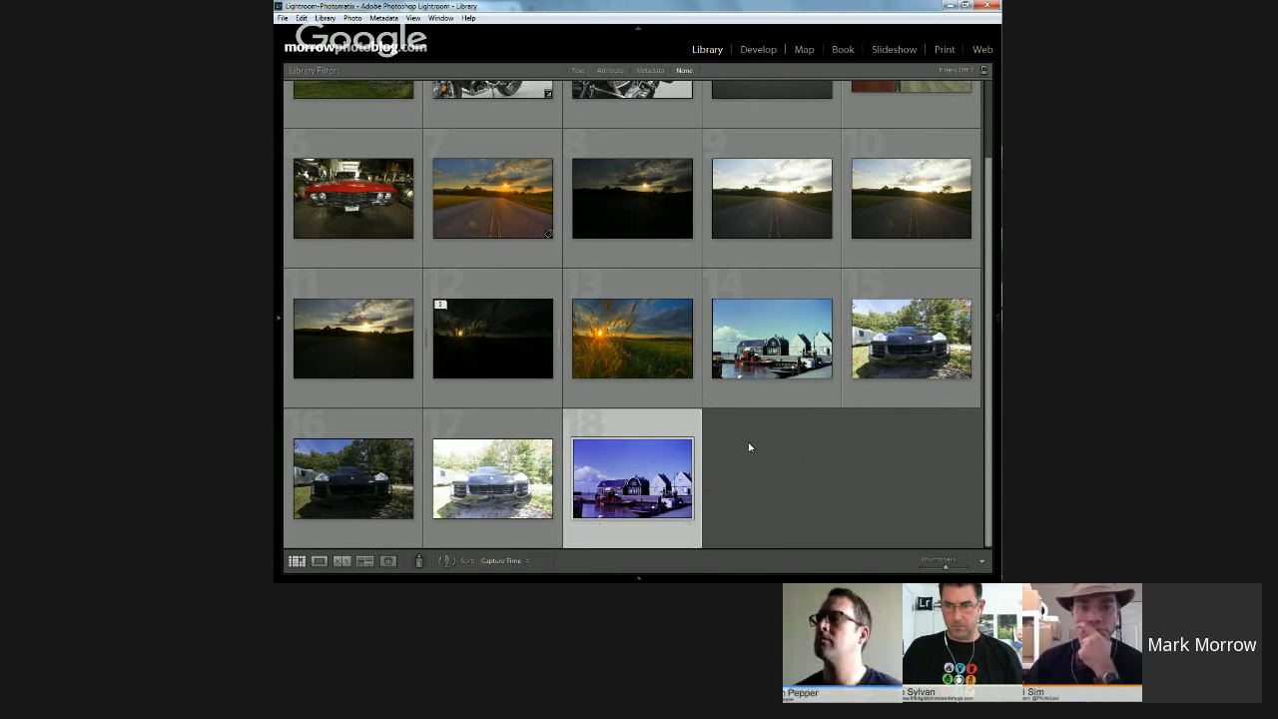
left_click(759, 51)
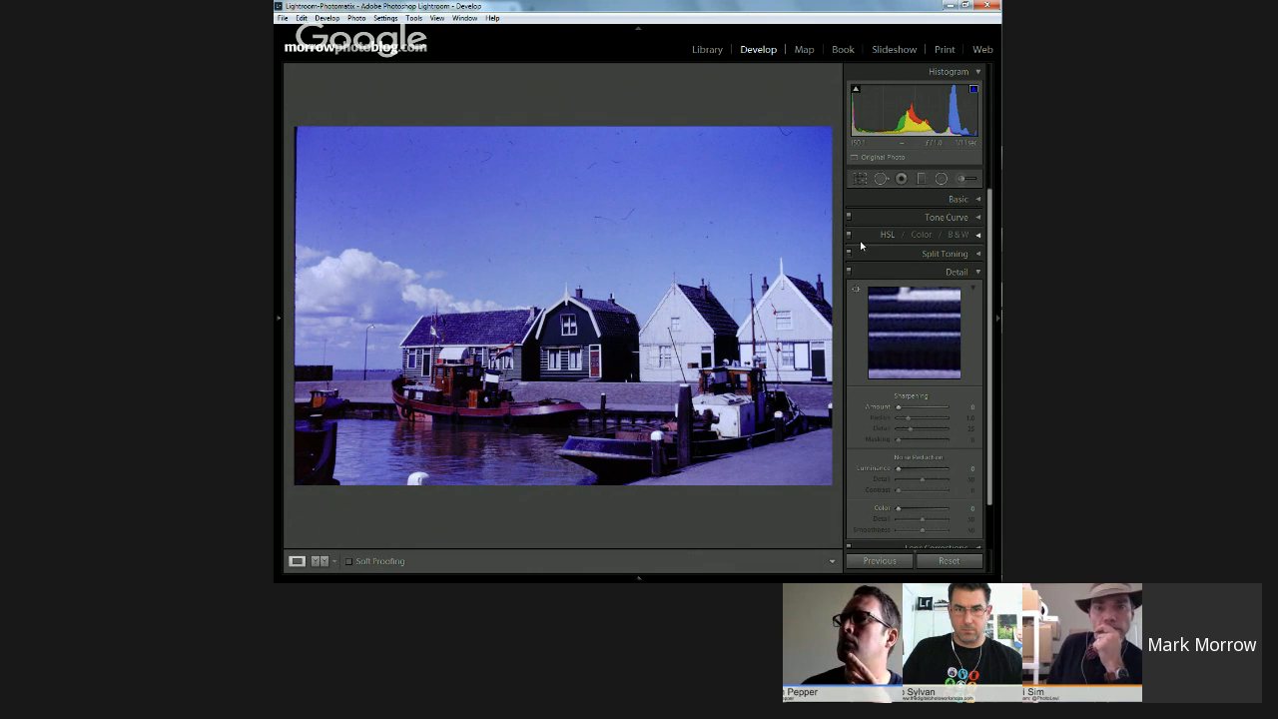
Step: Correct the harbor photo's white balance with the White Balance Selector by sampling the grey quay as the neutral target
left_click(978, 274)
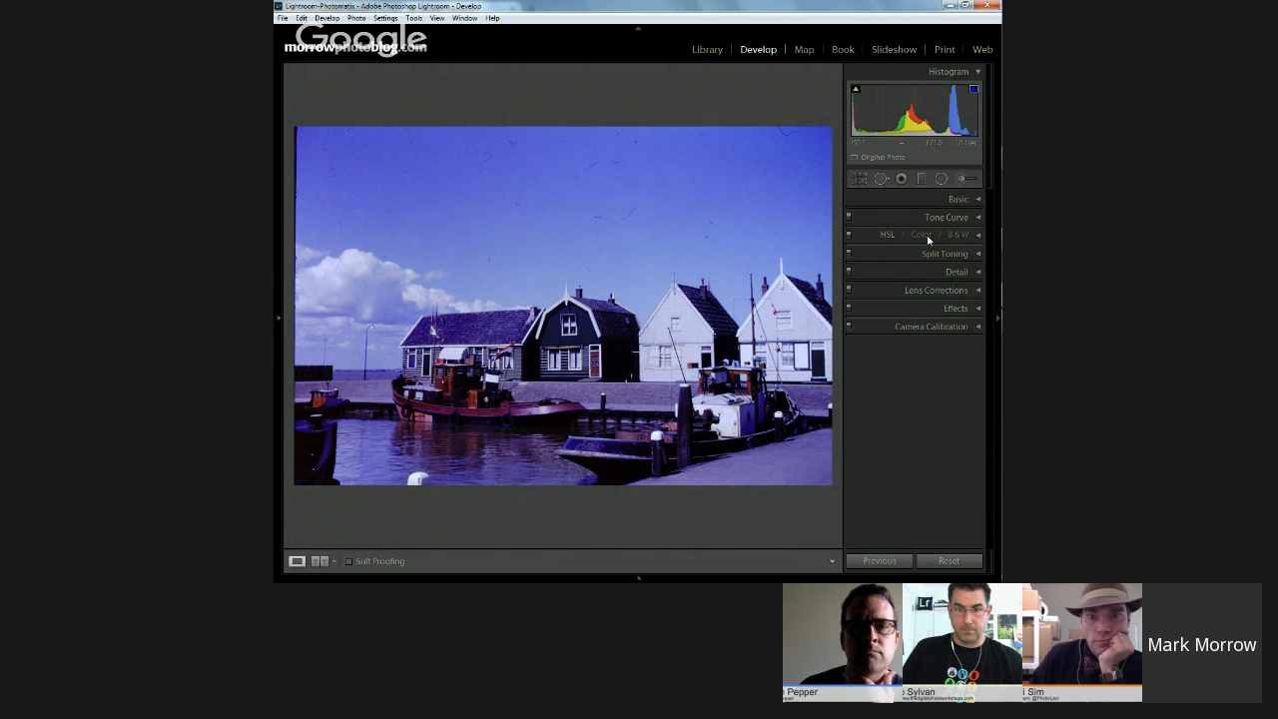
left_click(977, 235)
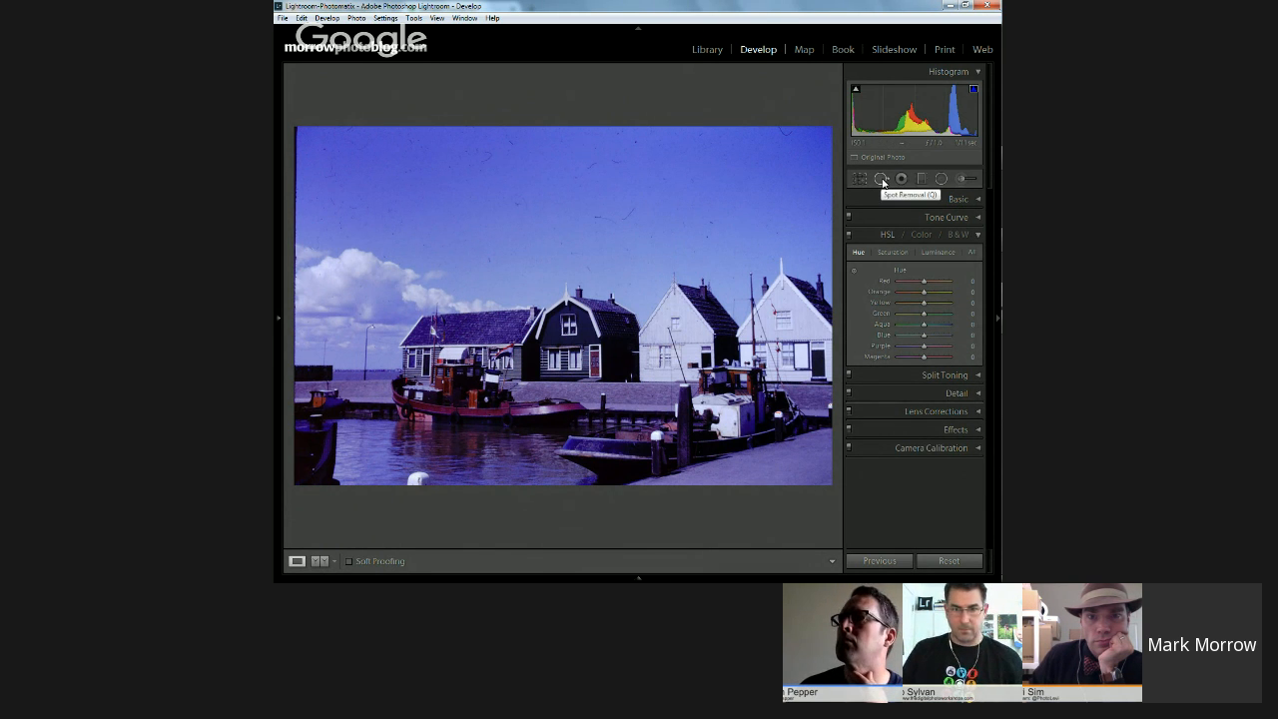
left_click(971, 200)
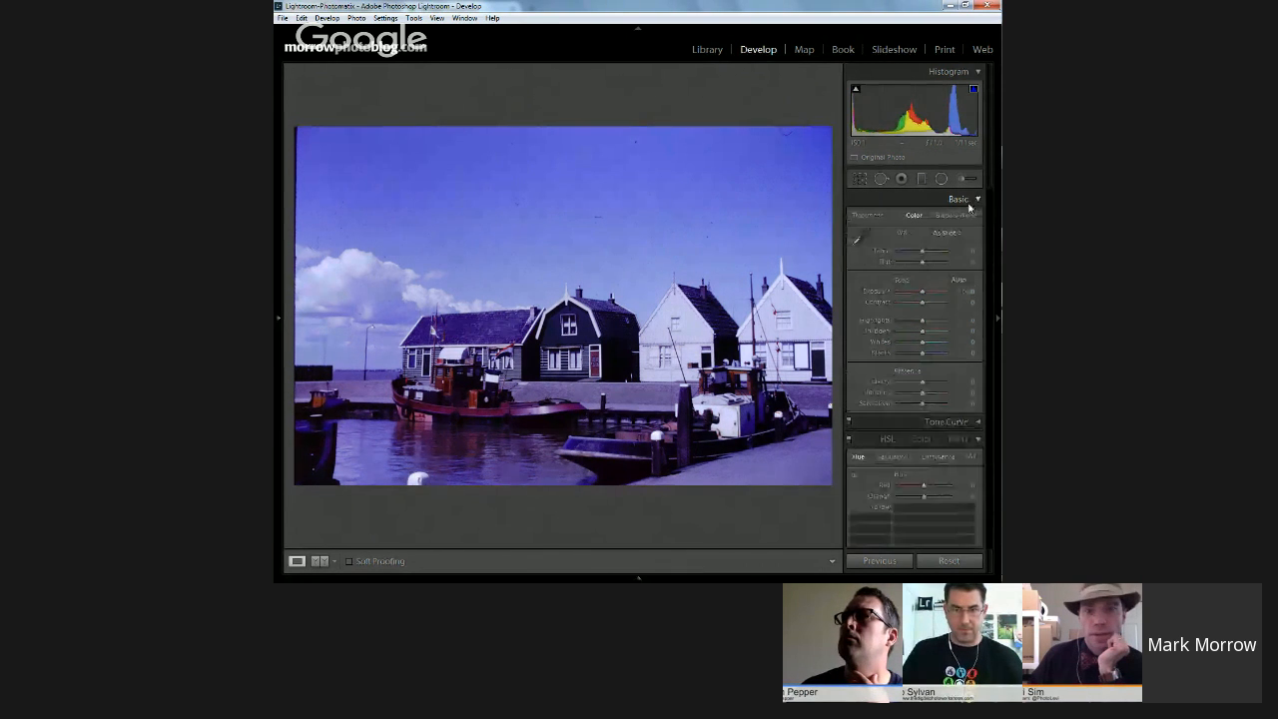
left_click(857, 238)
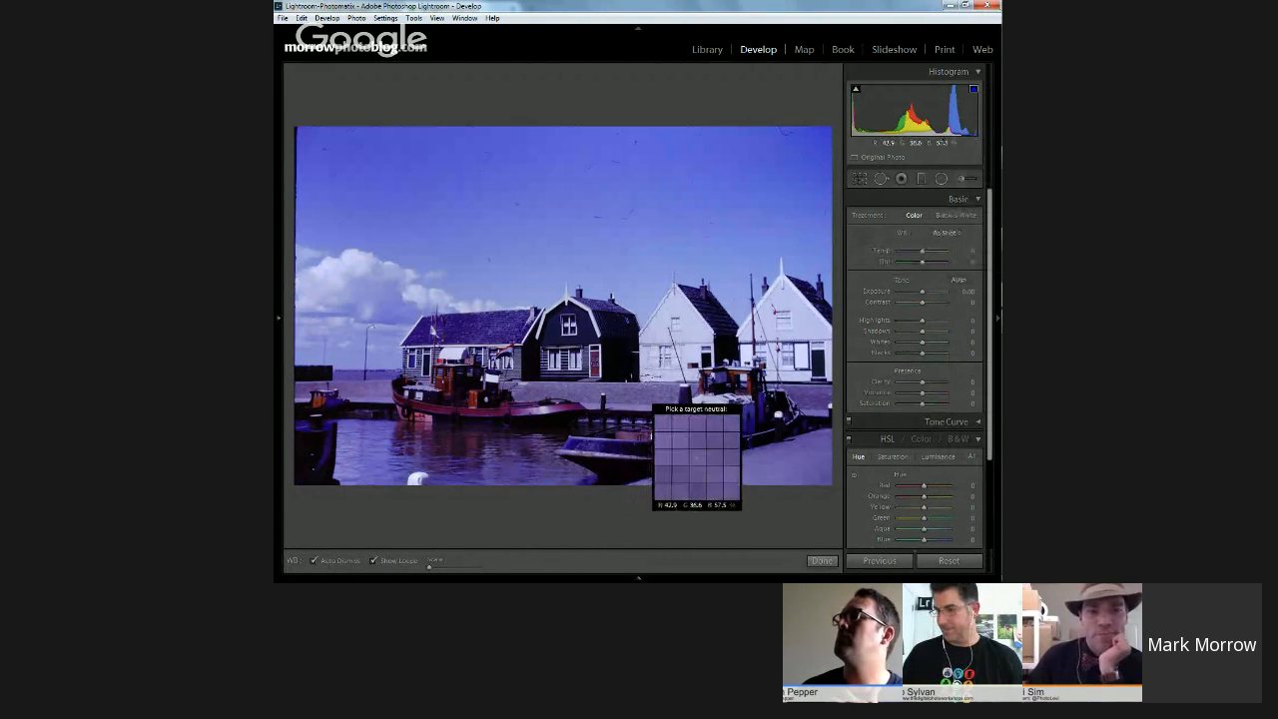
left_click(651, 402)
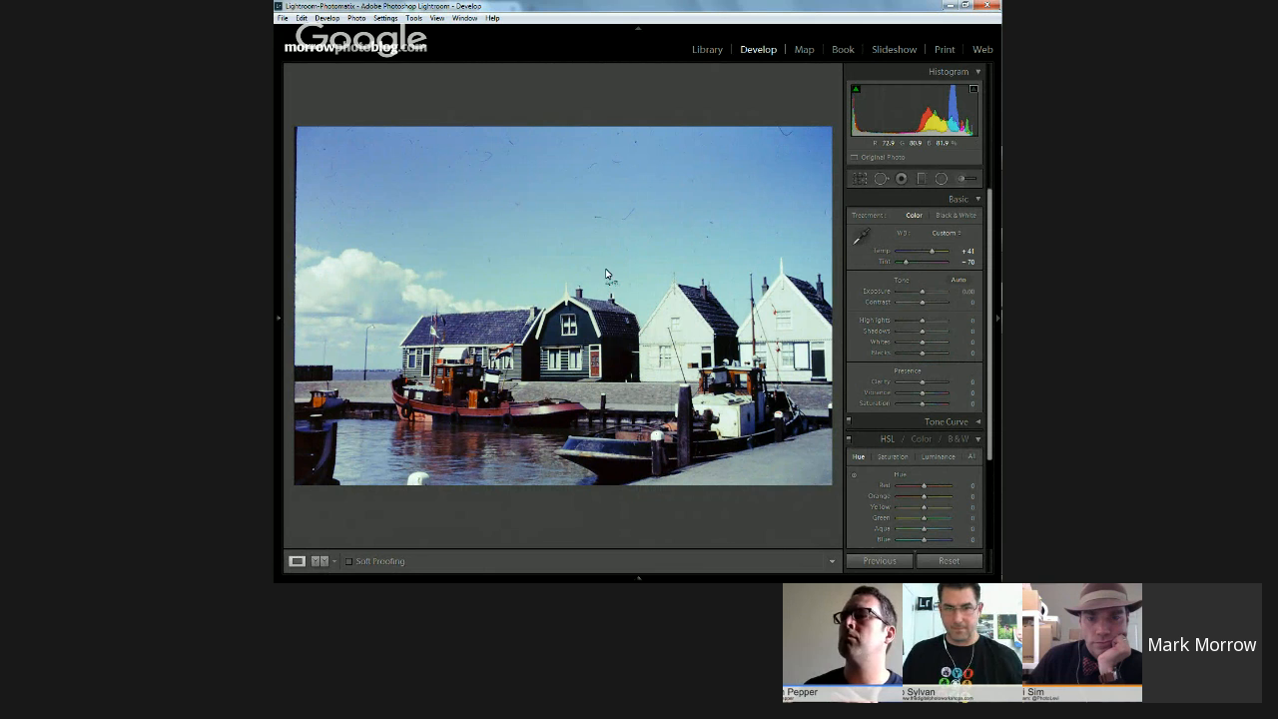
Step: Set the harbor photo's Purple hue to about -64 and Purple saturation to about -56, and return to the library
left_click(978, 202)
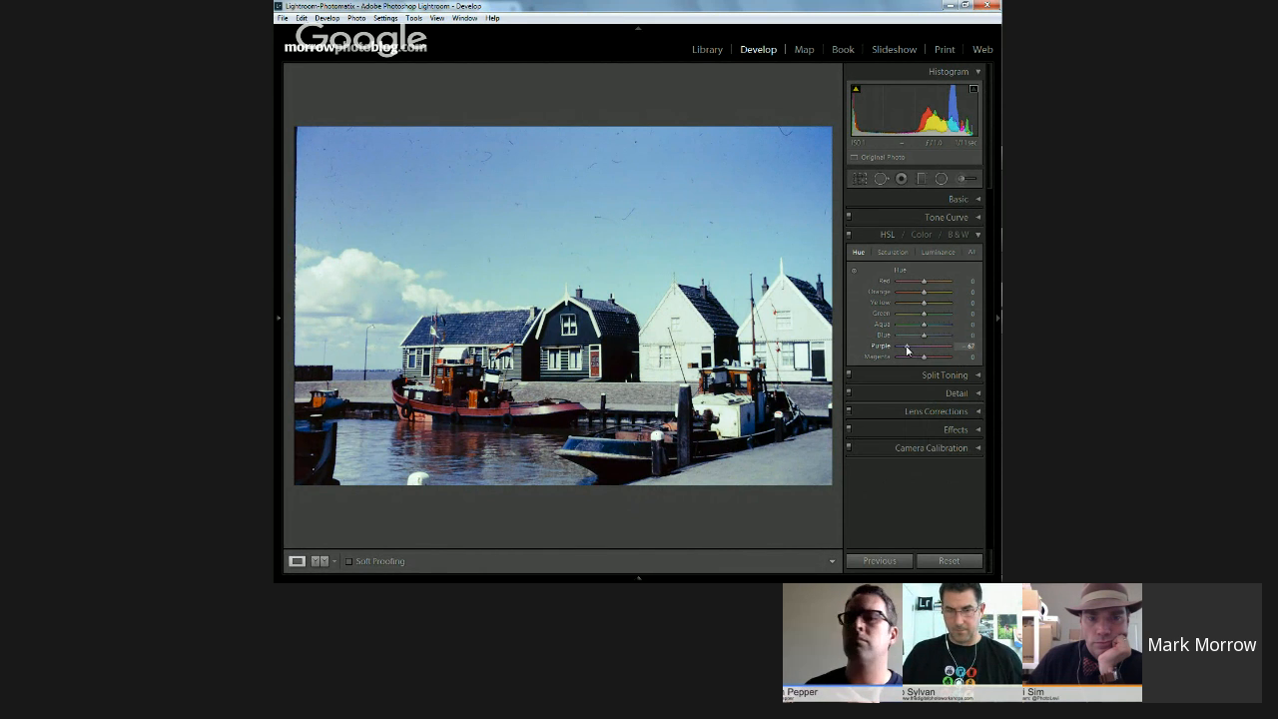
left_click(897, 257)
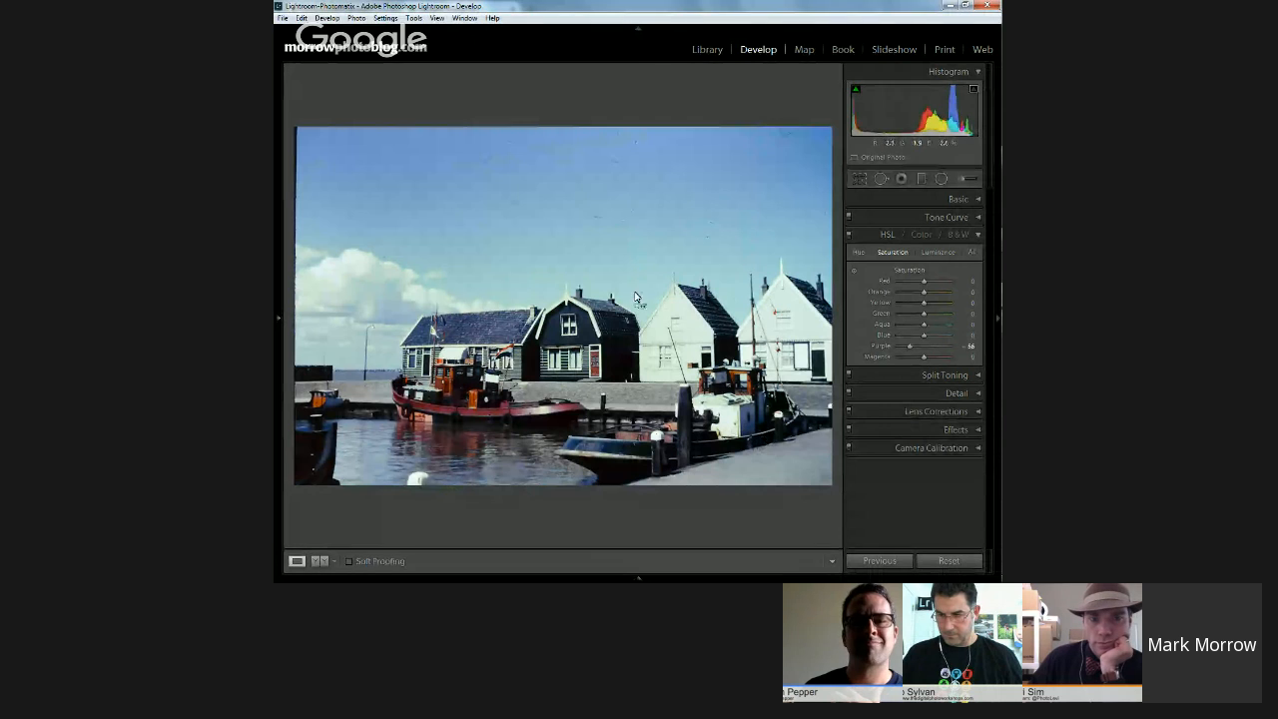
left_click(708, 49)
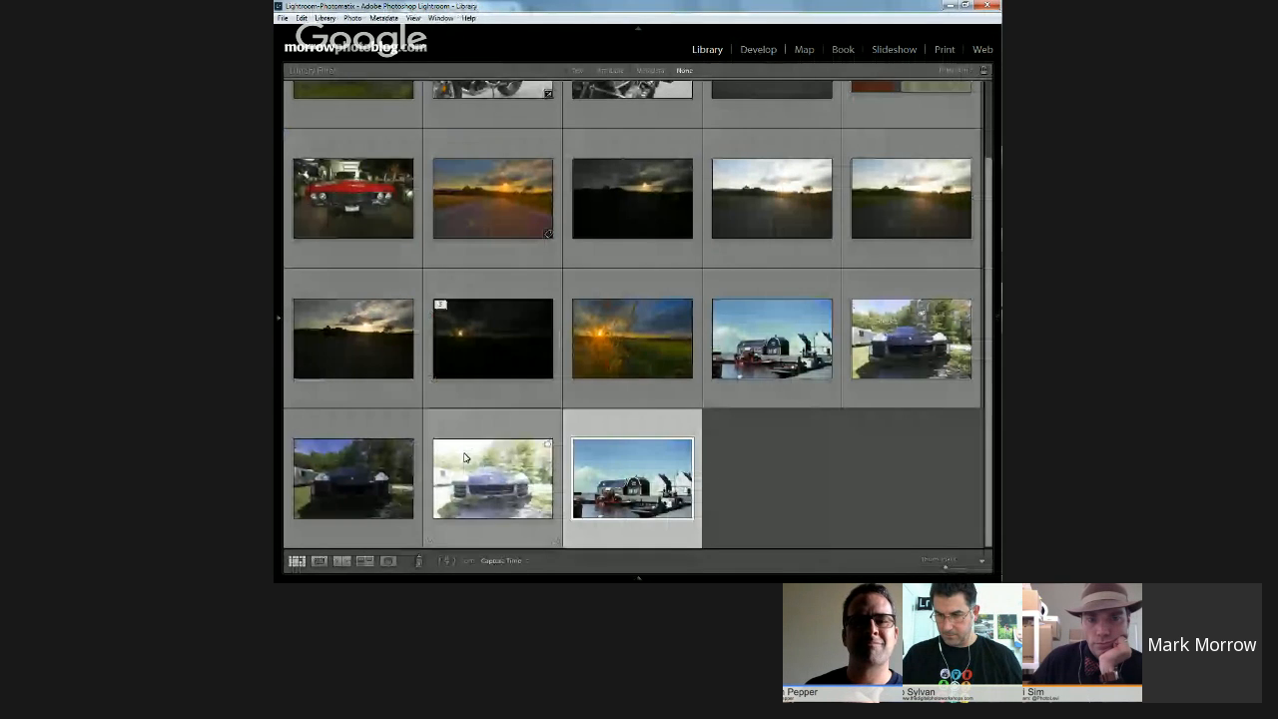
Step: Export the prepared harbor photo to Photomatix Pro as a 16-bit TIFF with automatic re-import, named PICT0012-prep_tonemapped
left_click(747, 363)
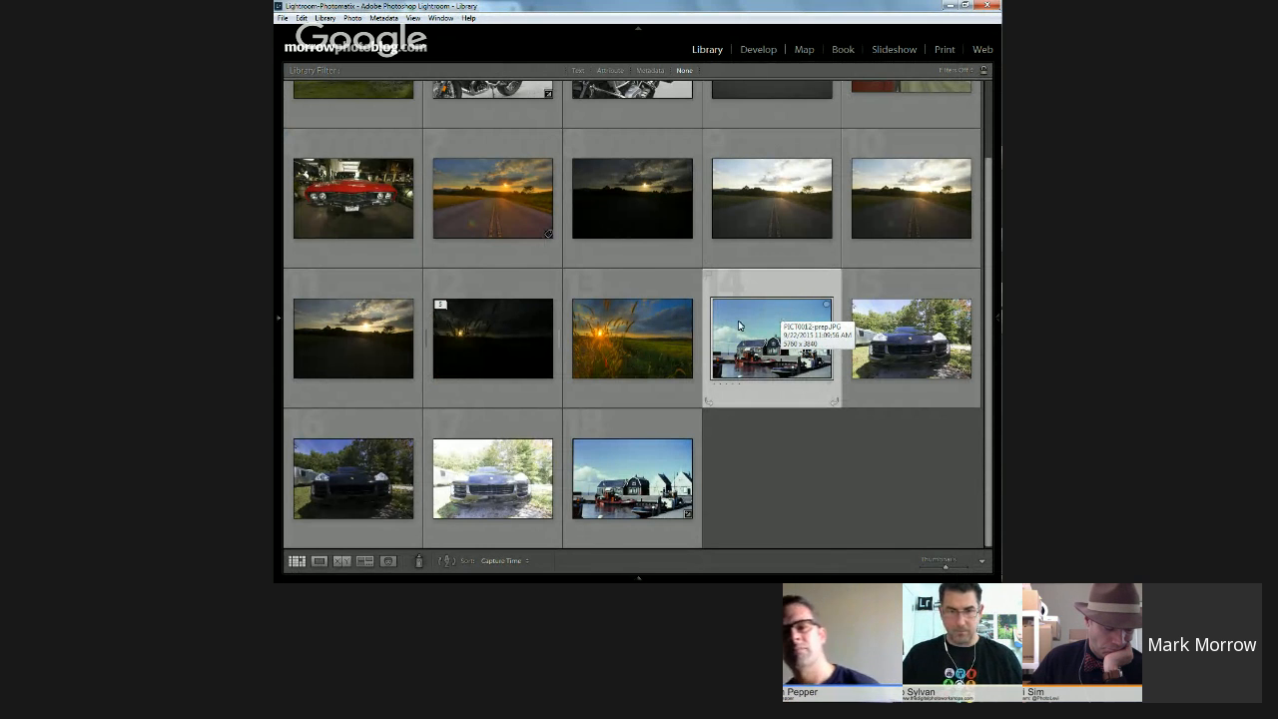
right_click(769, 346)
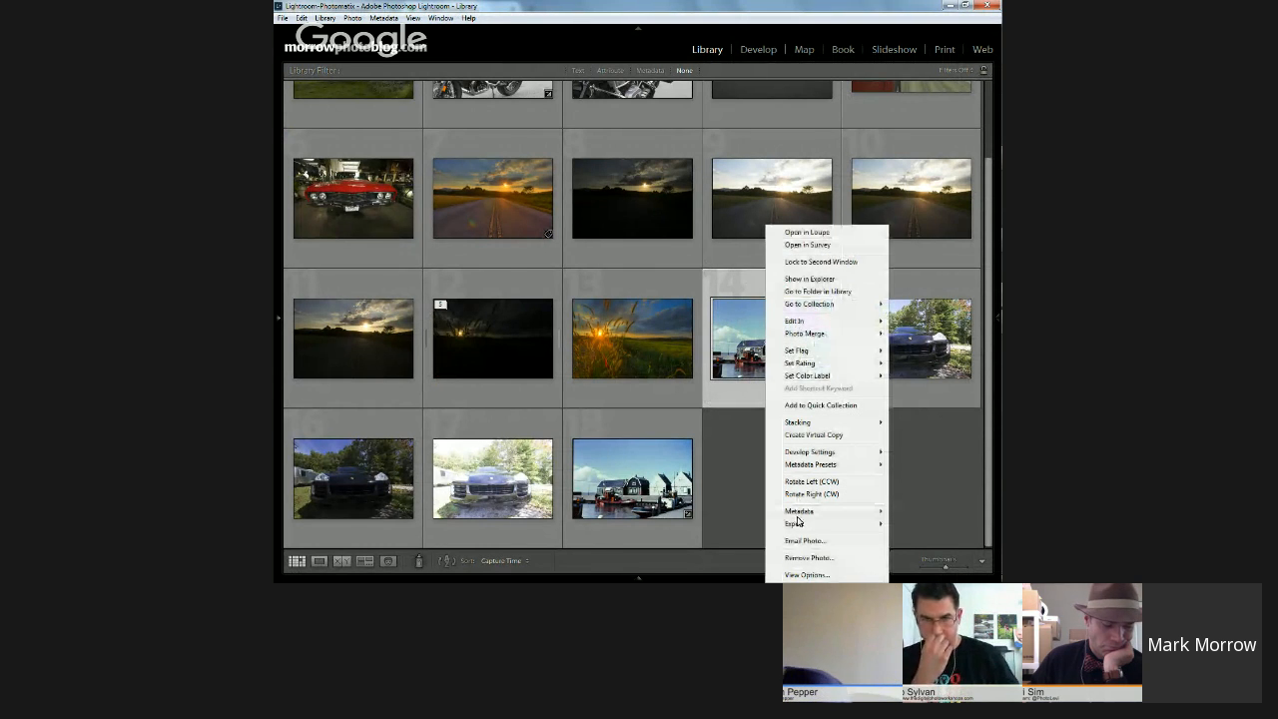
mouse_move(793, 523)
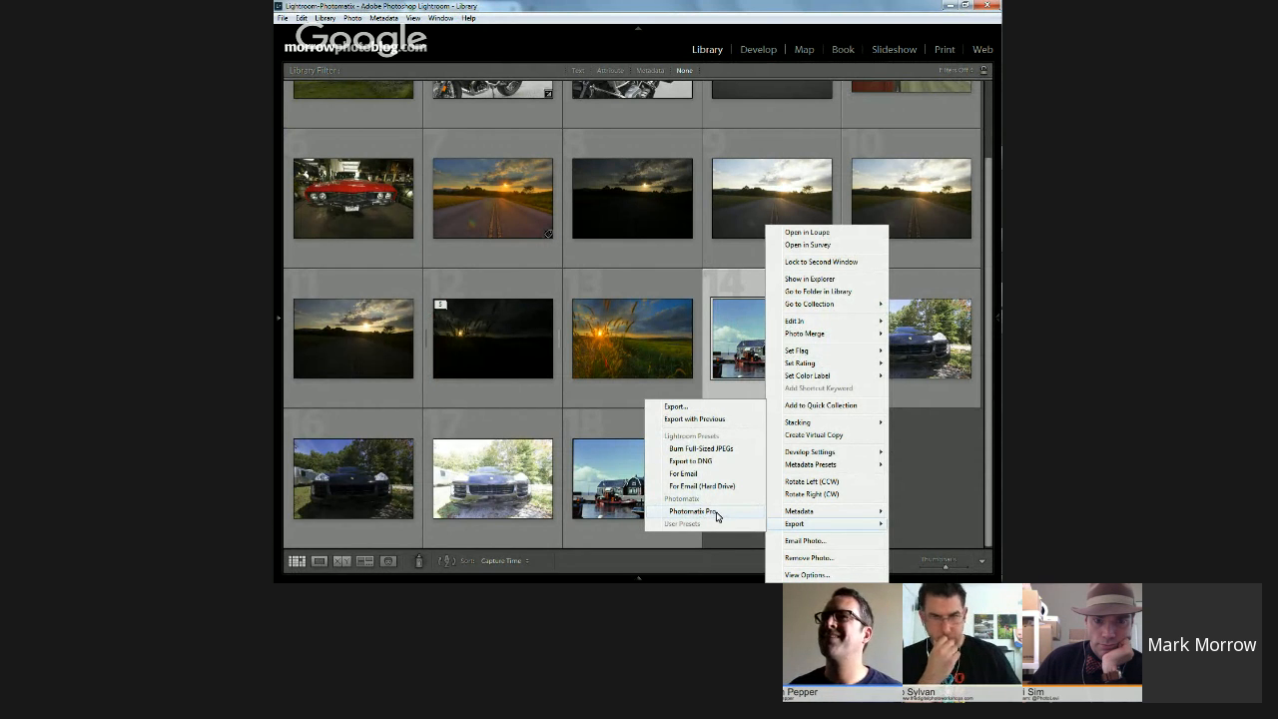
left_click(693, 511)
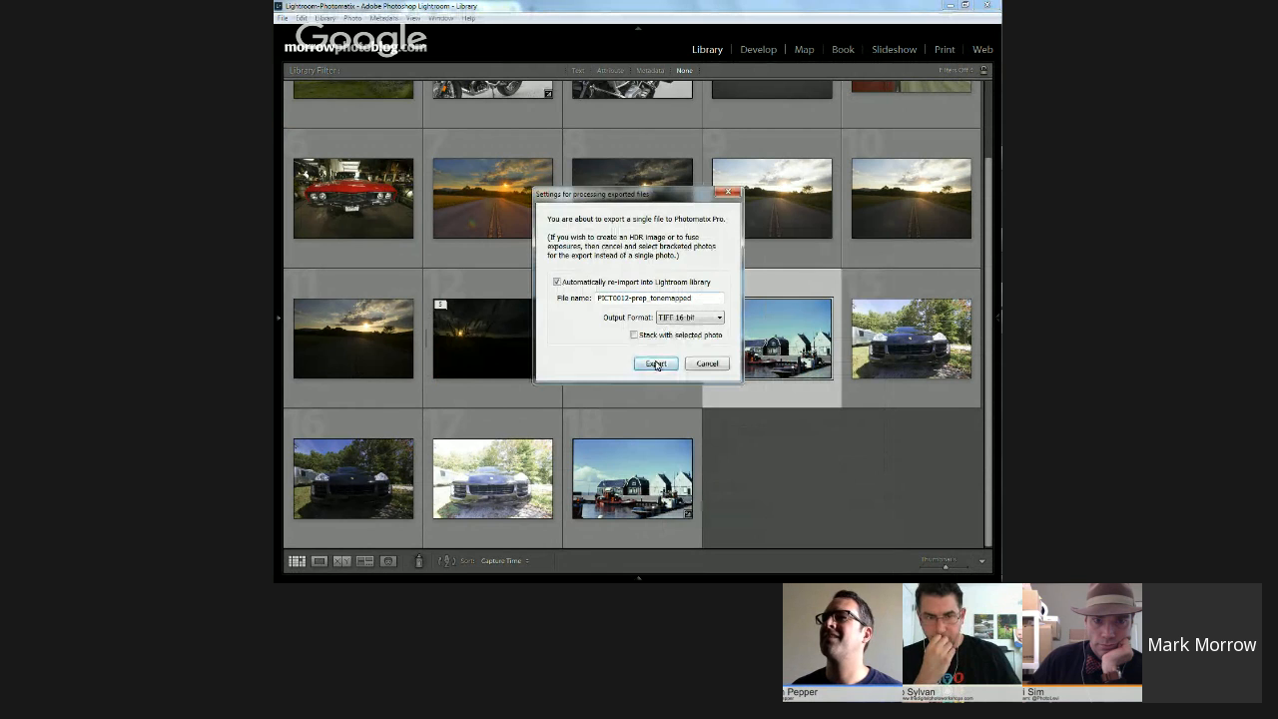
left_click(656, 363)
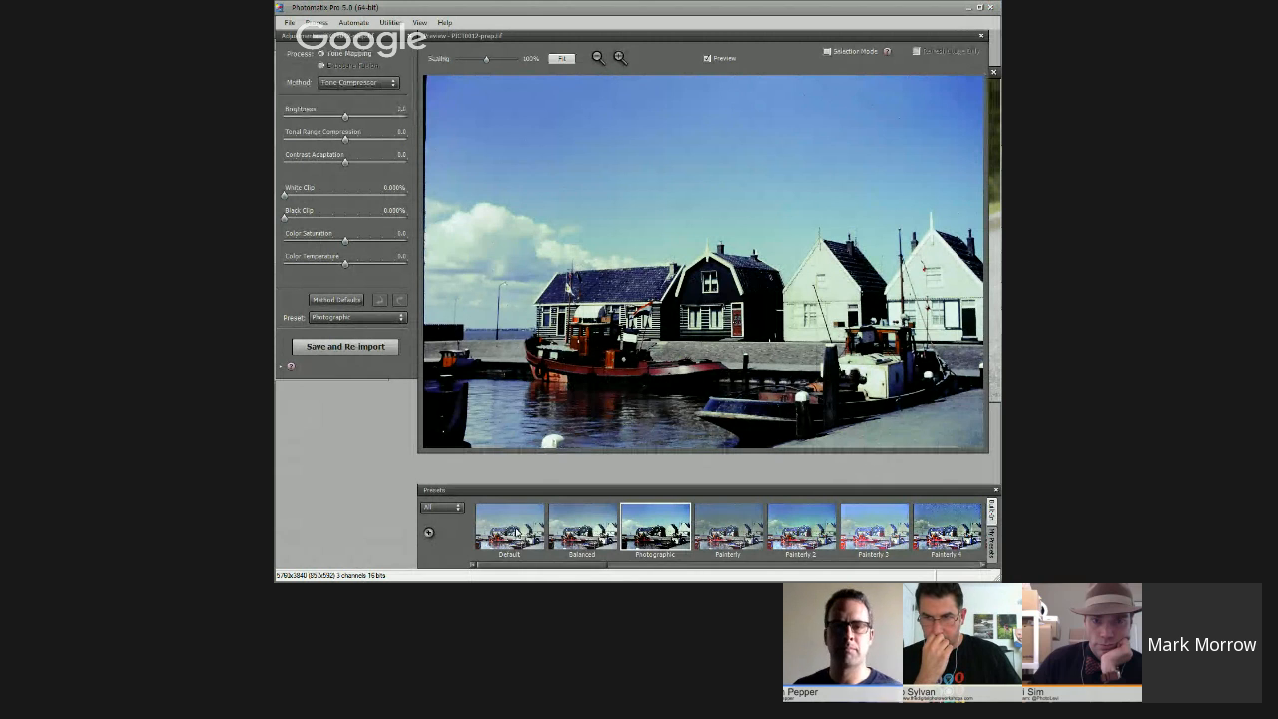
Step: Try the Default preset on the harbor photo, and Painterly 2 with Strength about 58 and Detail Contrast about 4.3
left_click(517, 532)
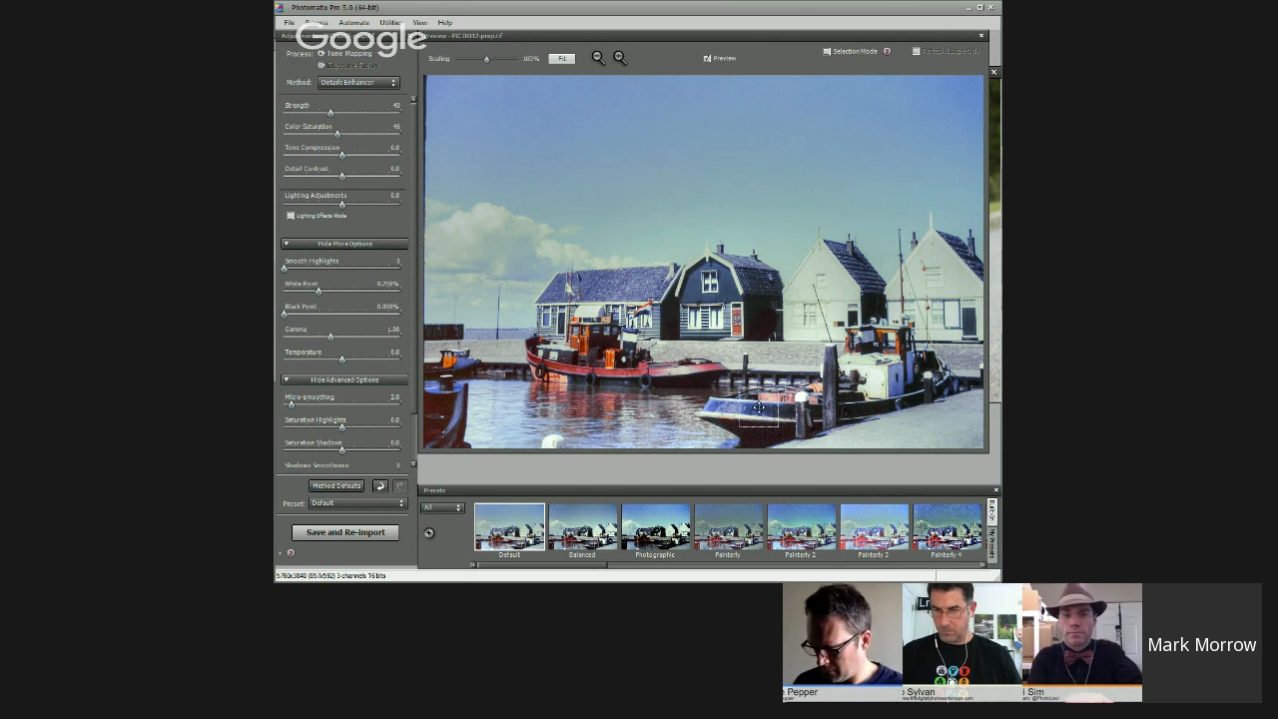
left_click(799, 533)
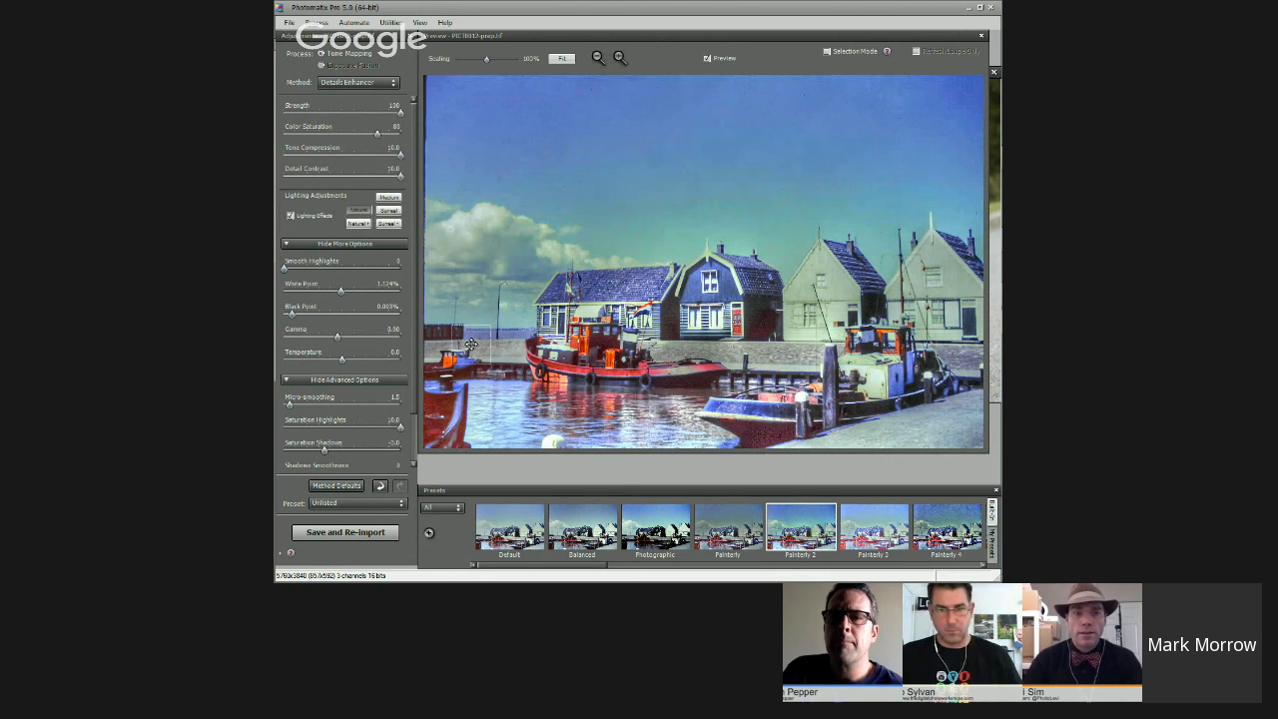
left_click(350, 112)
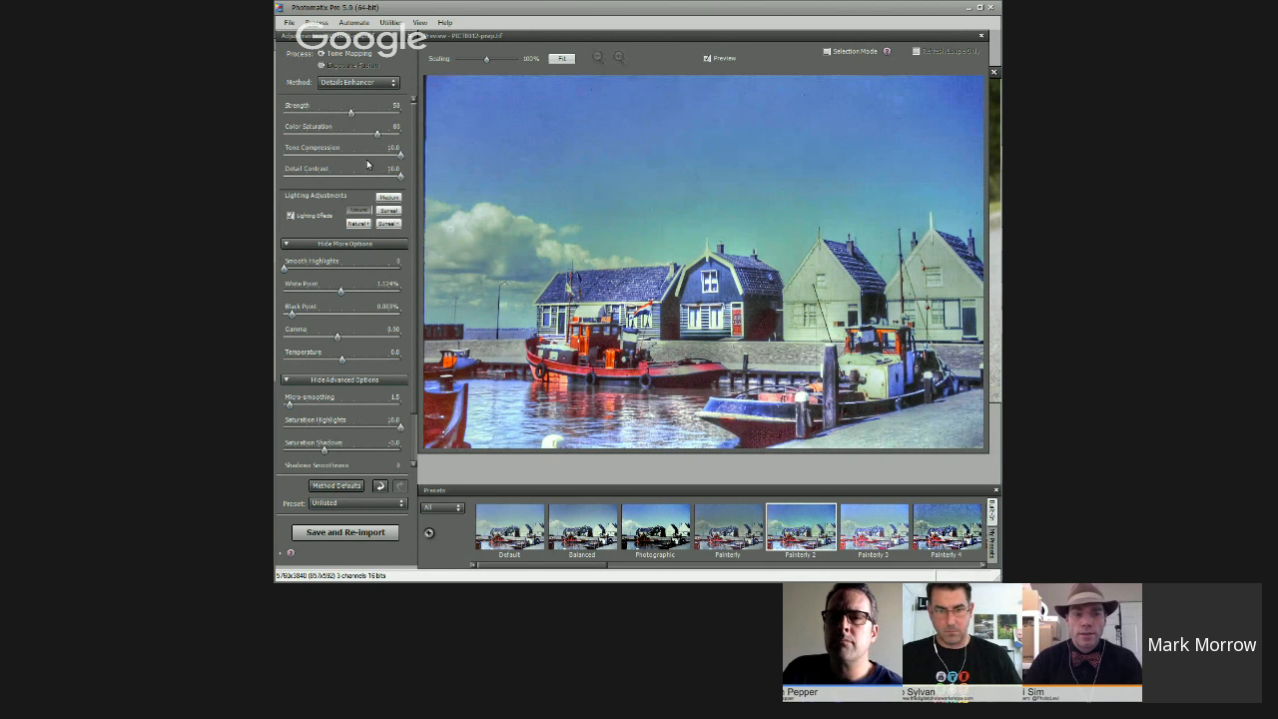
left_click(369, 176)
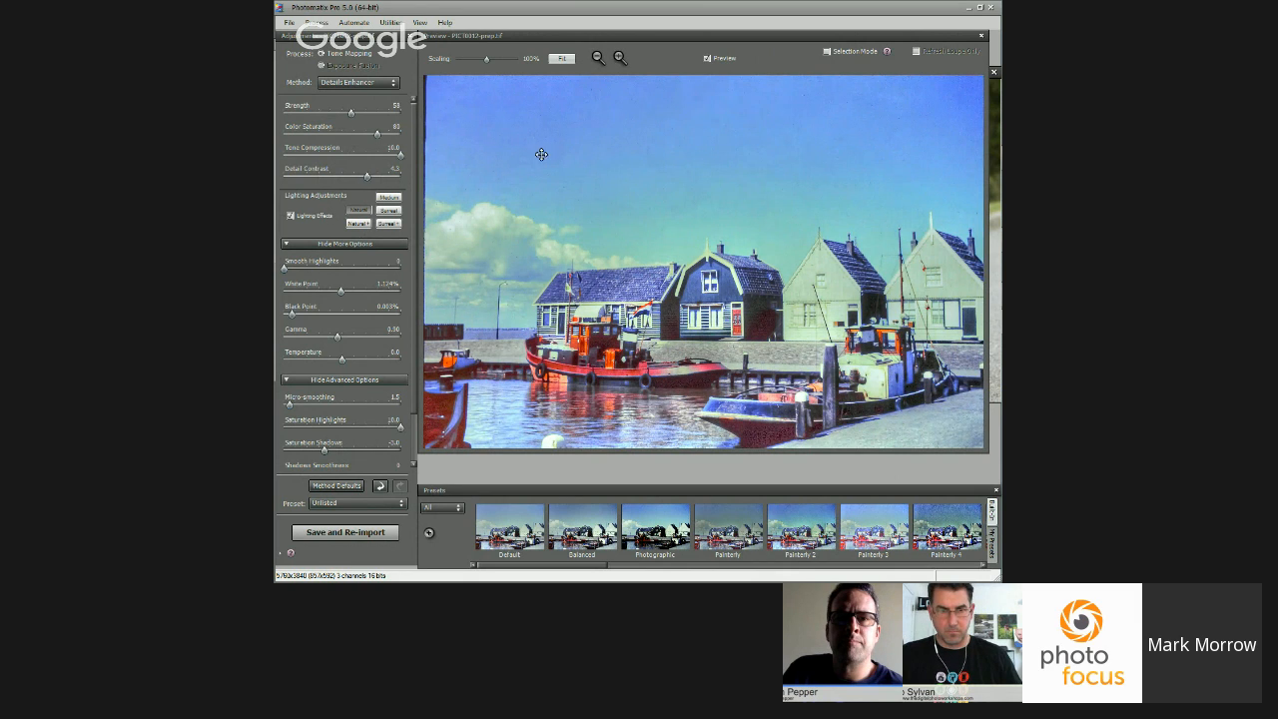
Step: Return the harbor photo to the Default preset, and go back to the Lightroom library without saving the tone mapping
left_click(508, 529)
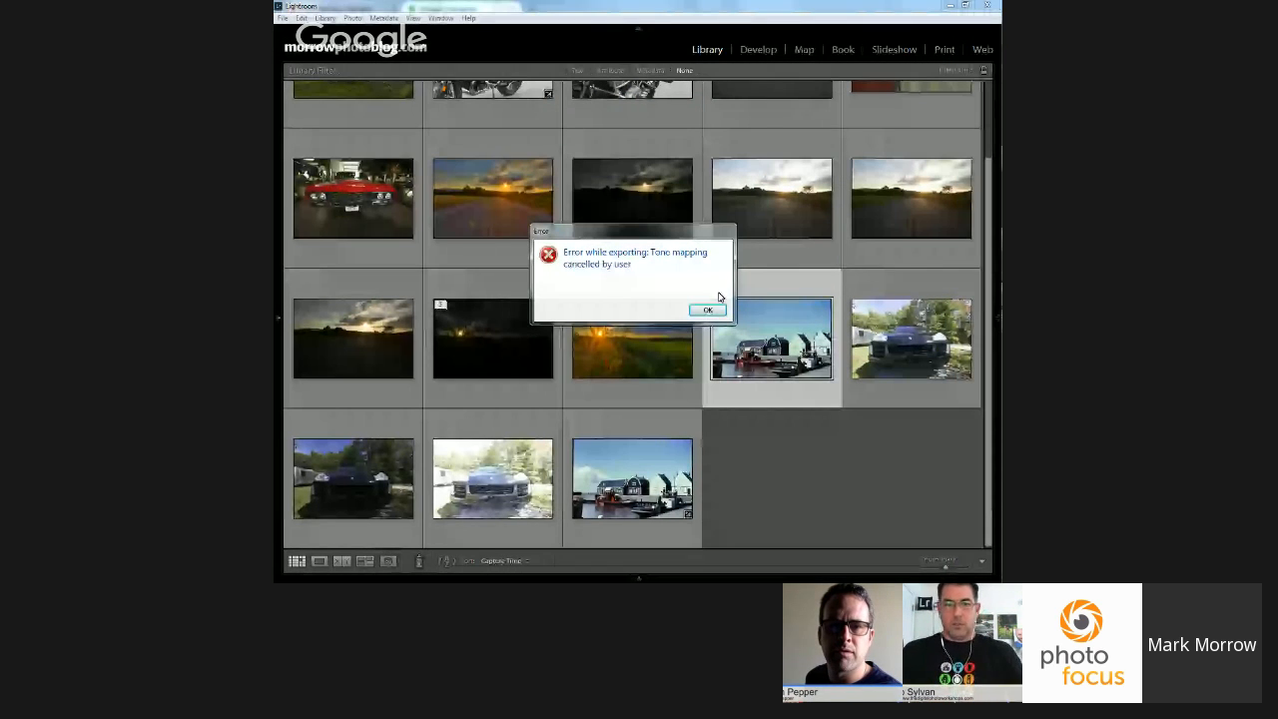
left_click(707, 310)
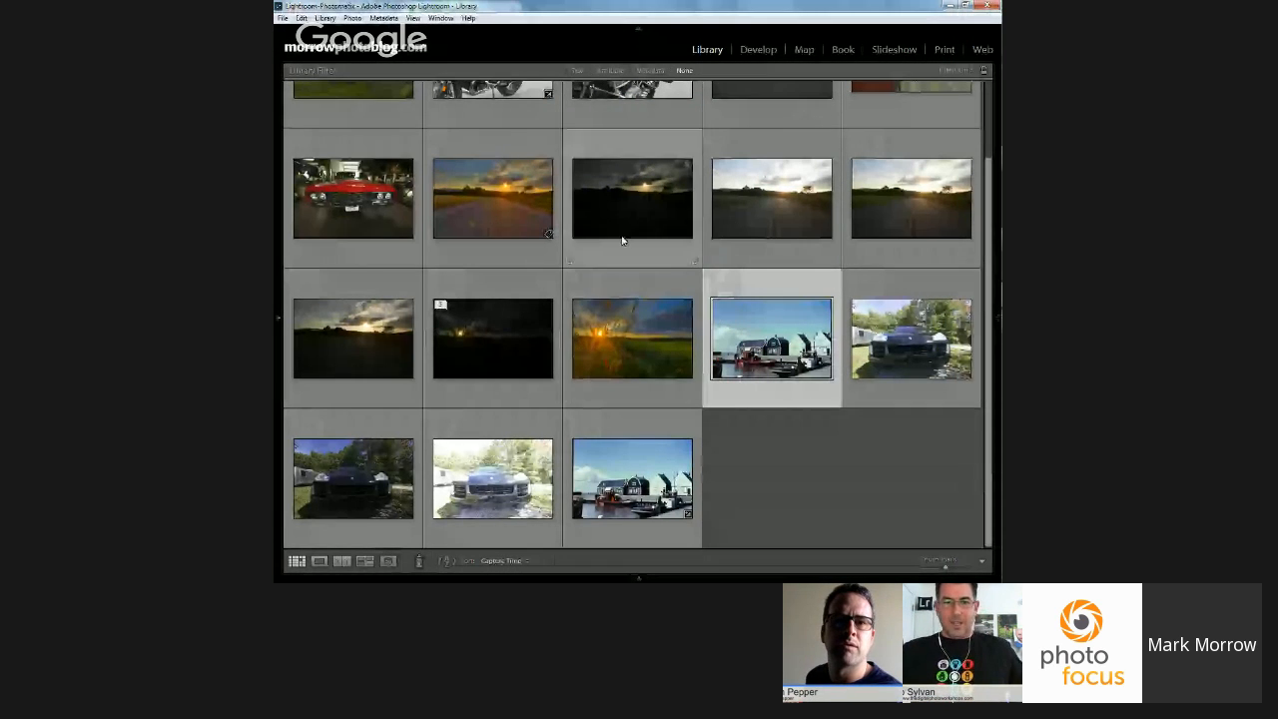